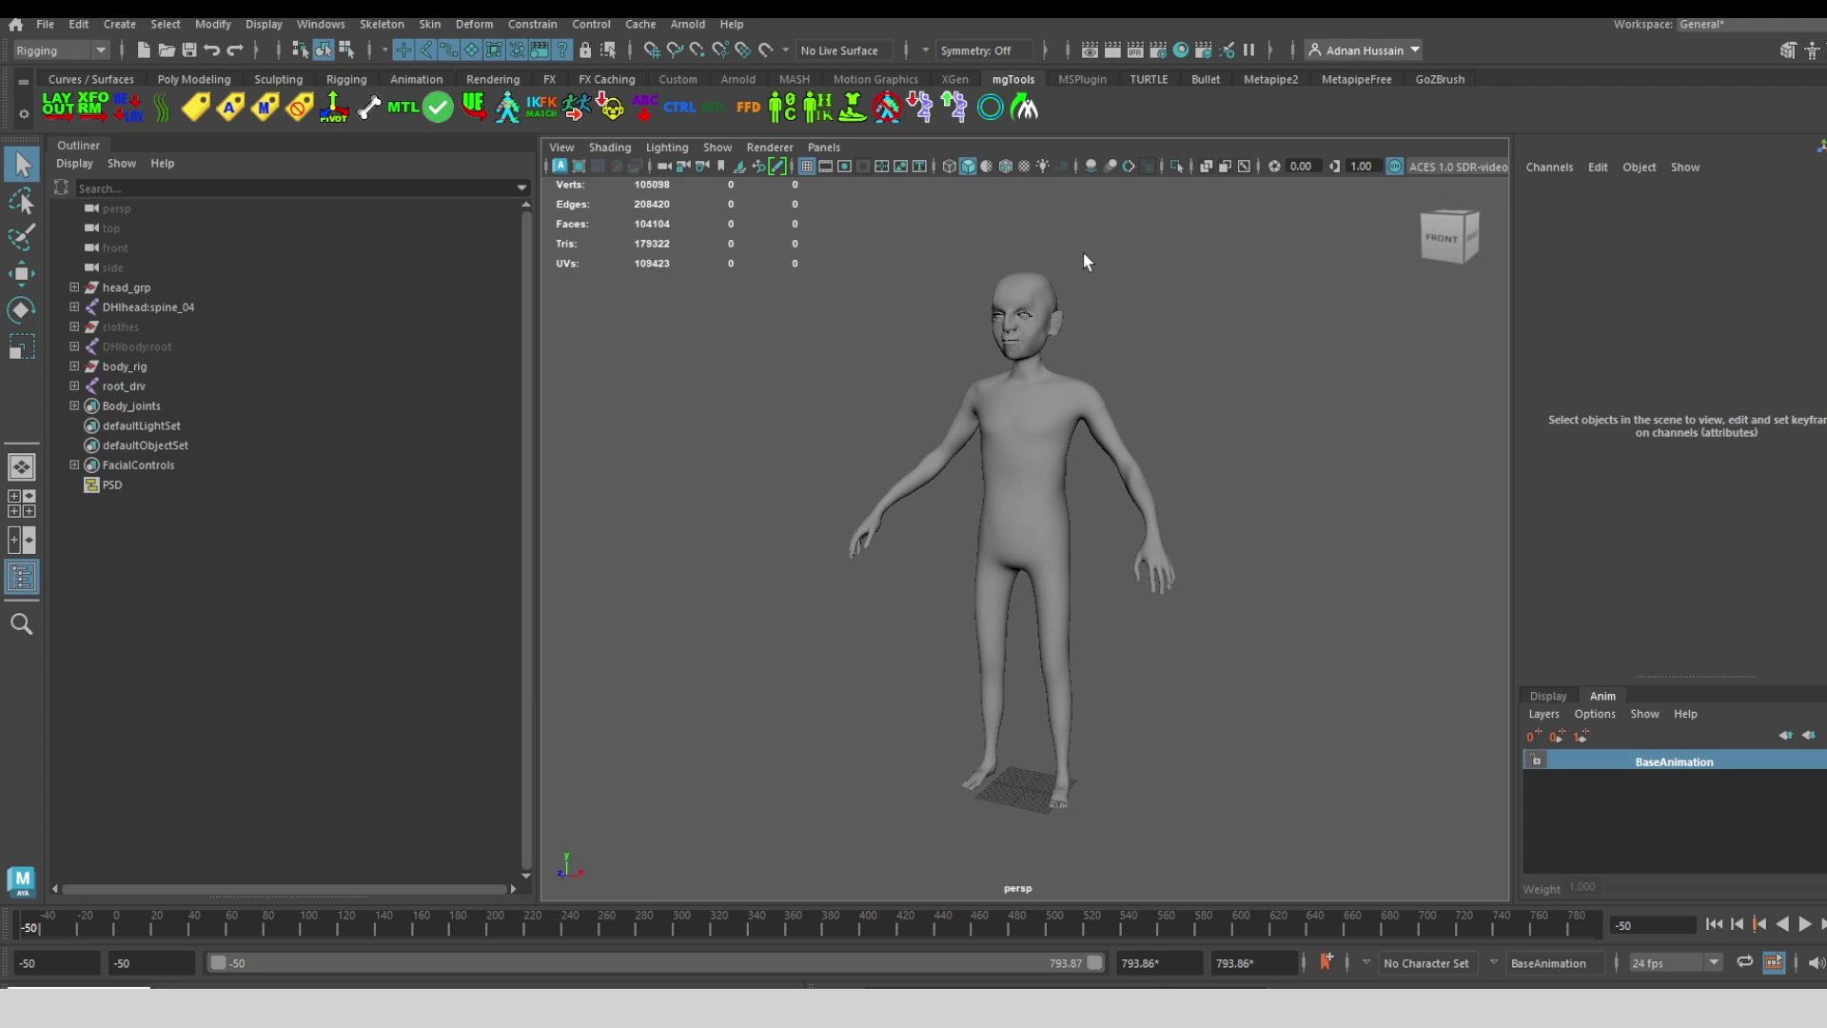
Reorient the character to lie flat with the mgTools shelf script and generate the body control rig
click(1025, 109)
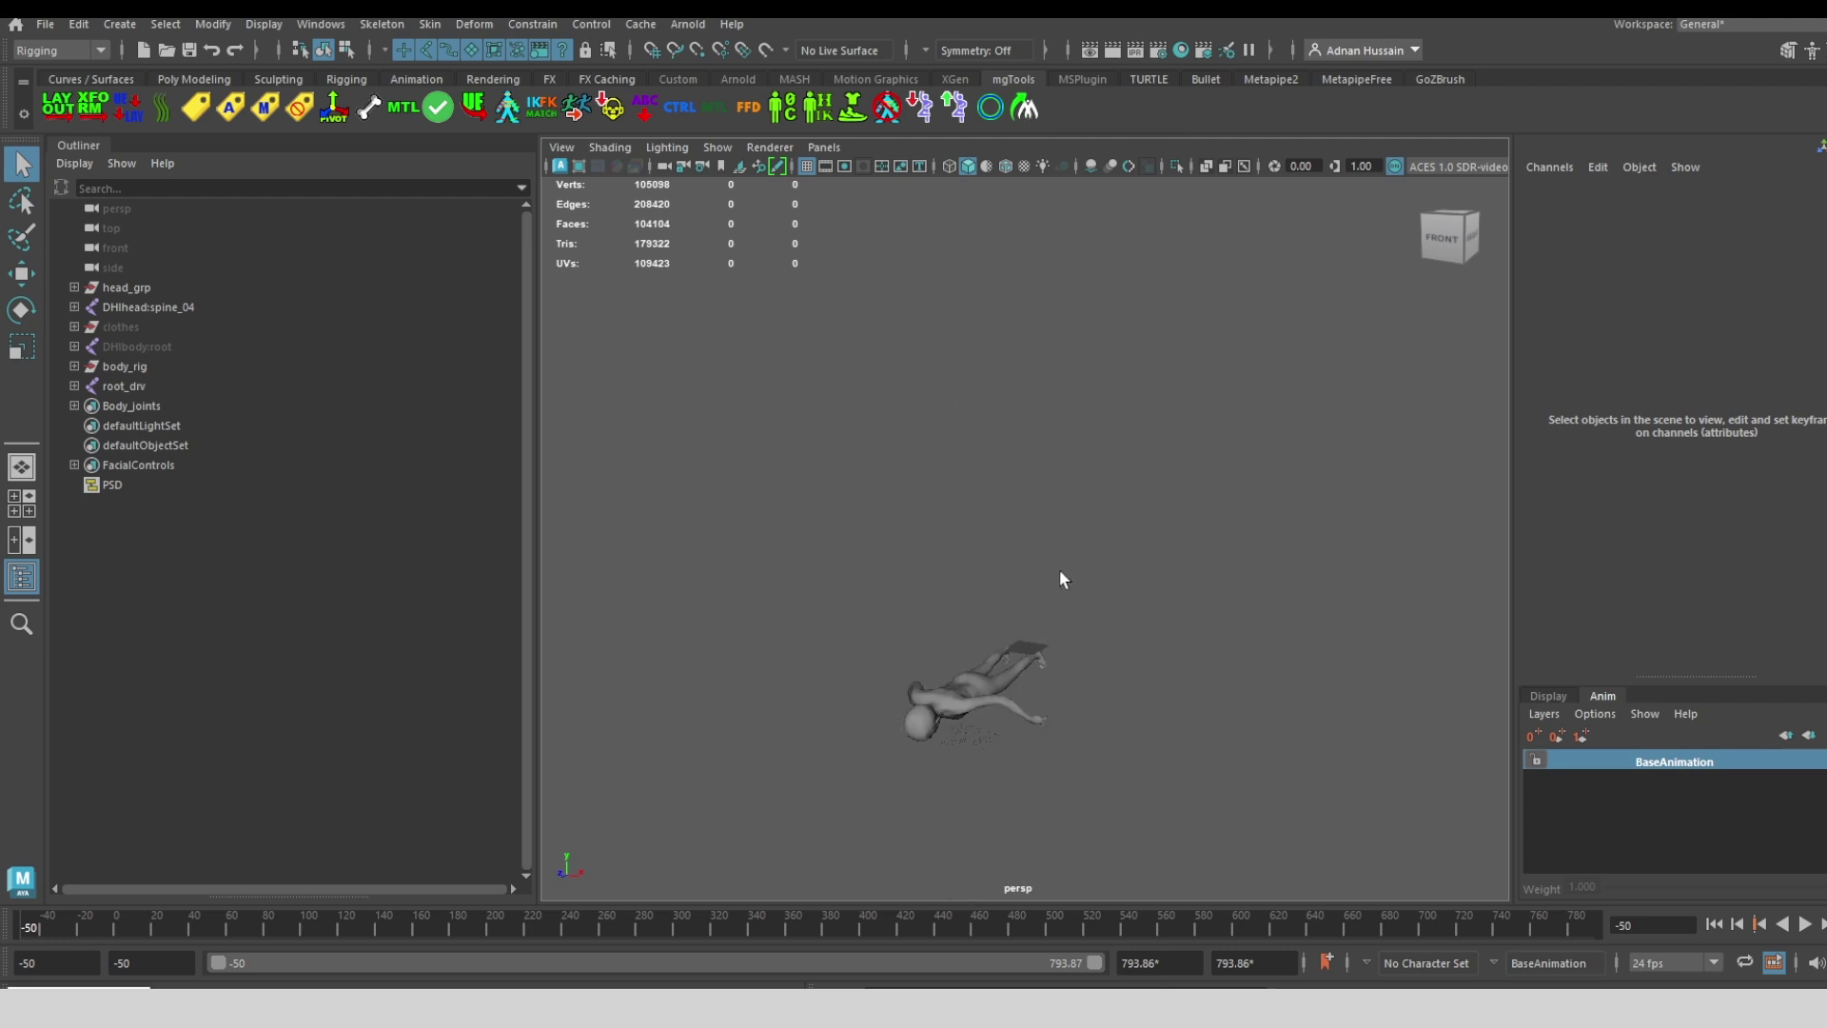
alt+middle_drag(1117, 555, 1147, 484)
scroll(1065, 543, up, 4)
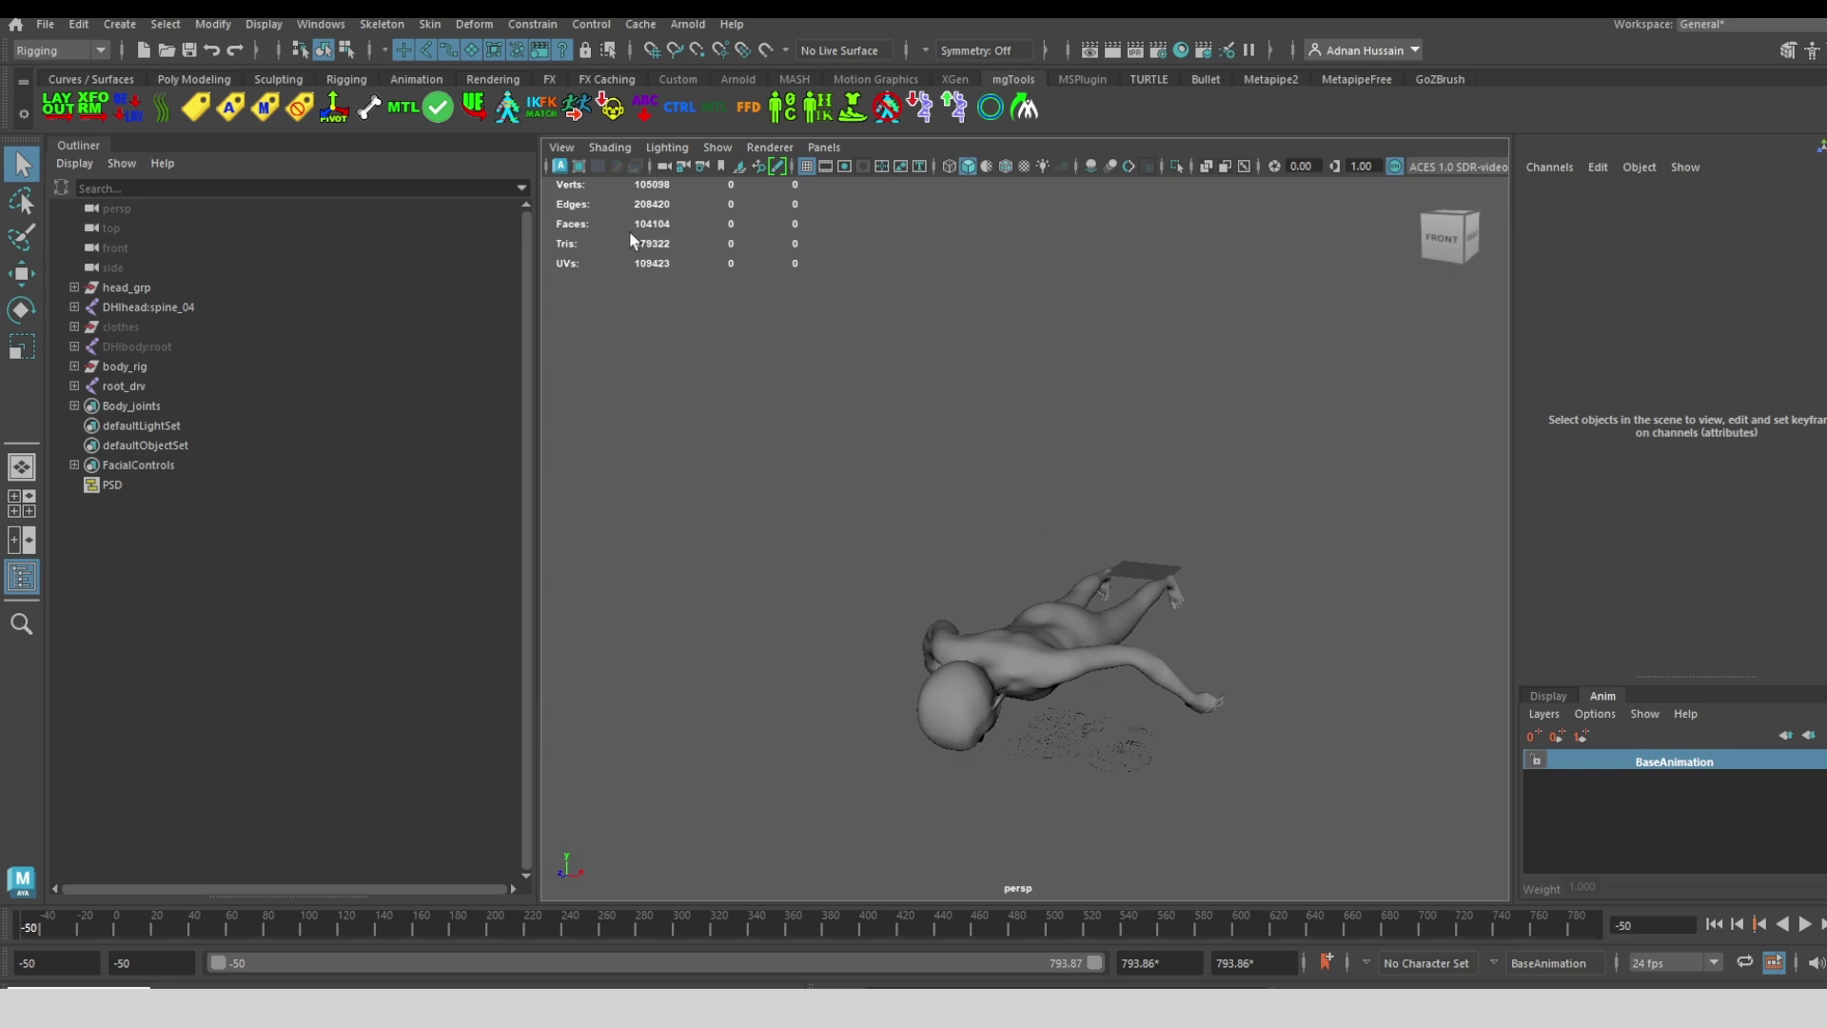
click(510, 110)
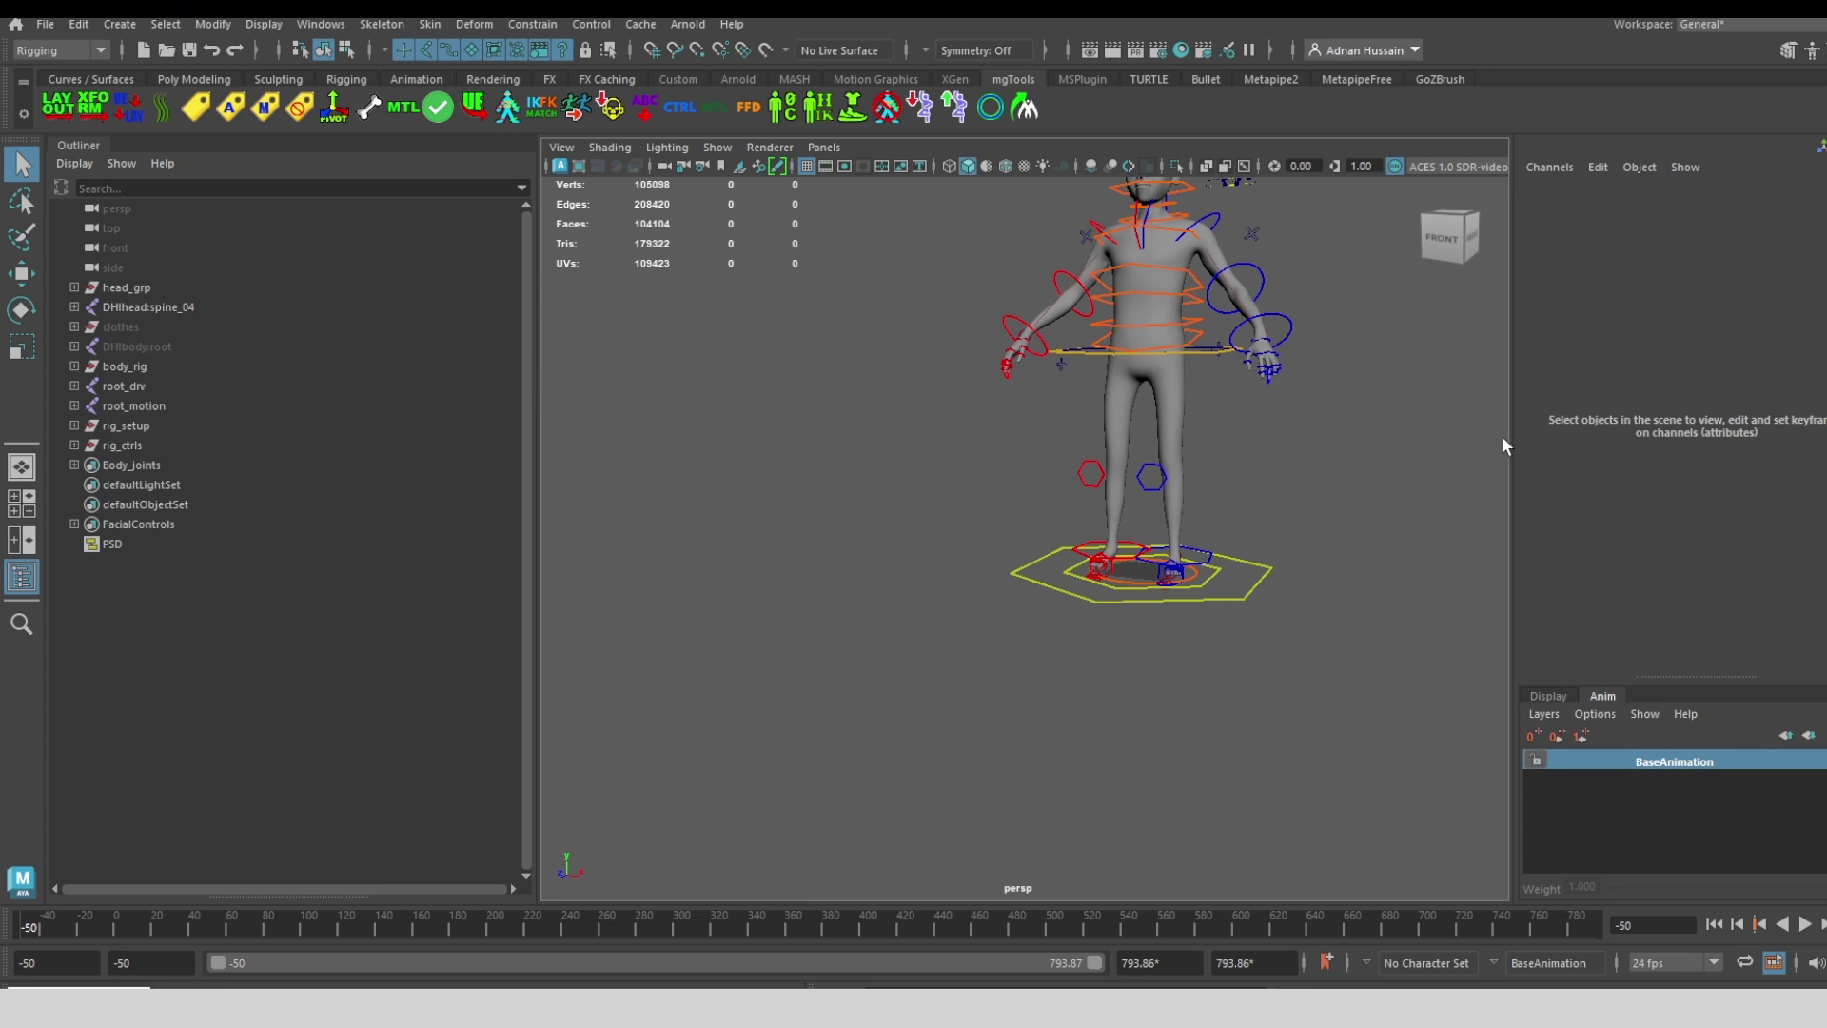
alt+middle_drag(1387, 410, 1227, 590)
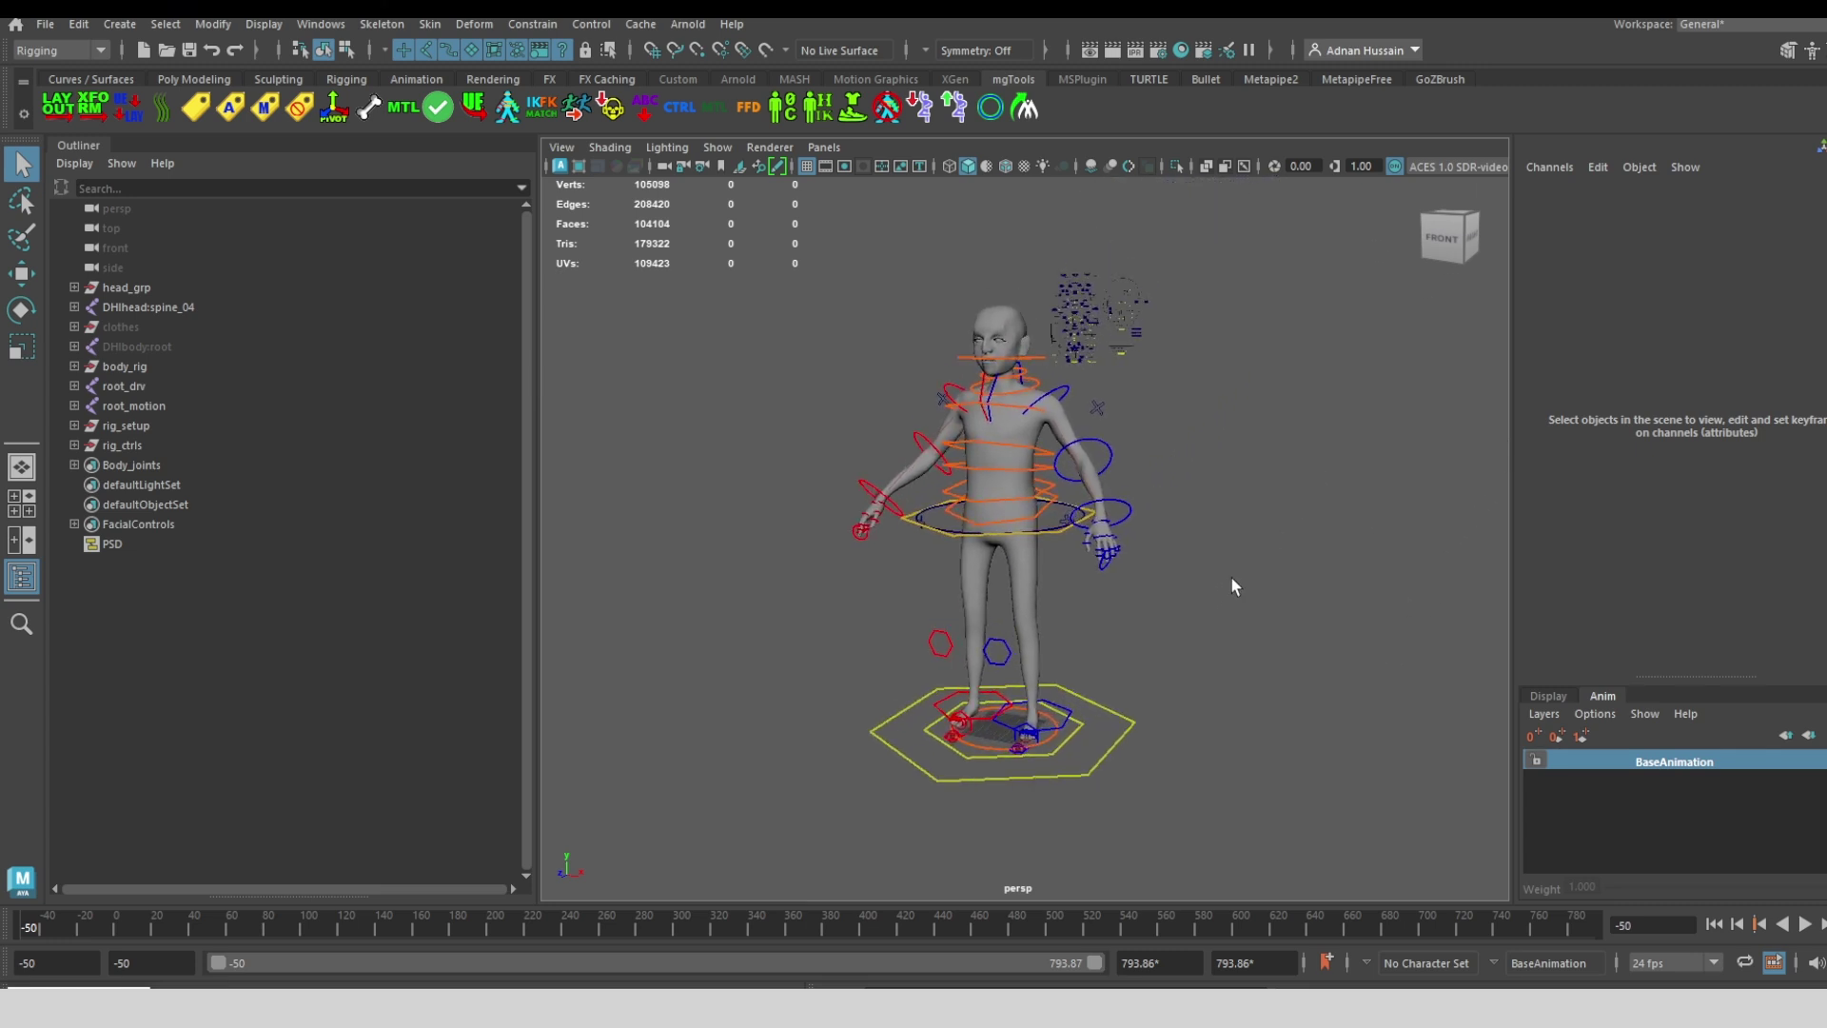
Try rotating the head control, and undo the change
scroll(1313, 518, up, 3)
click(982, 236)
key(e)
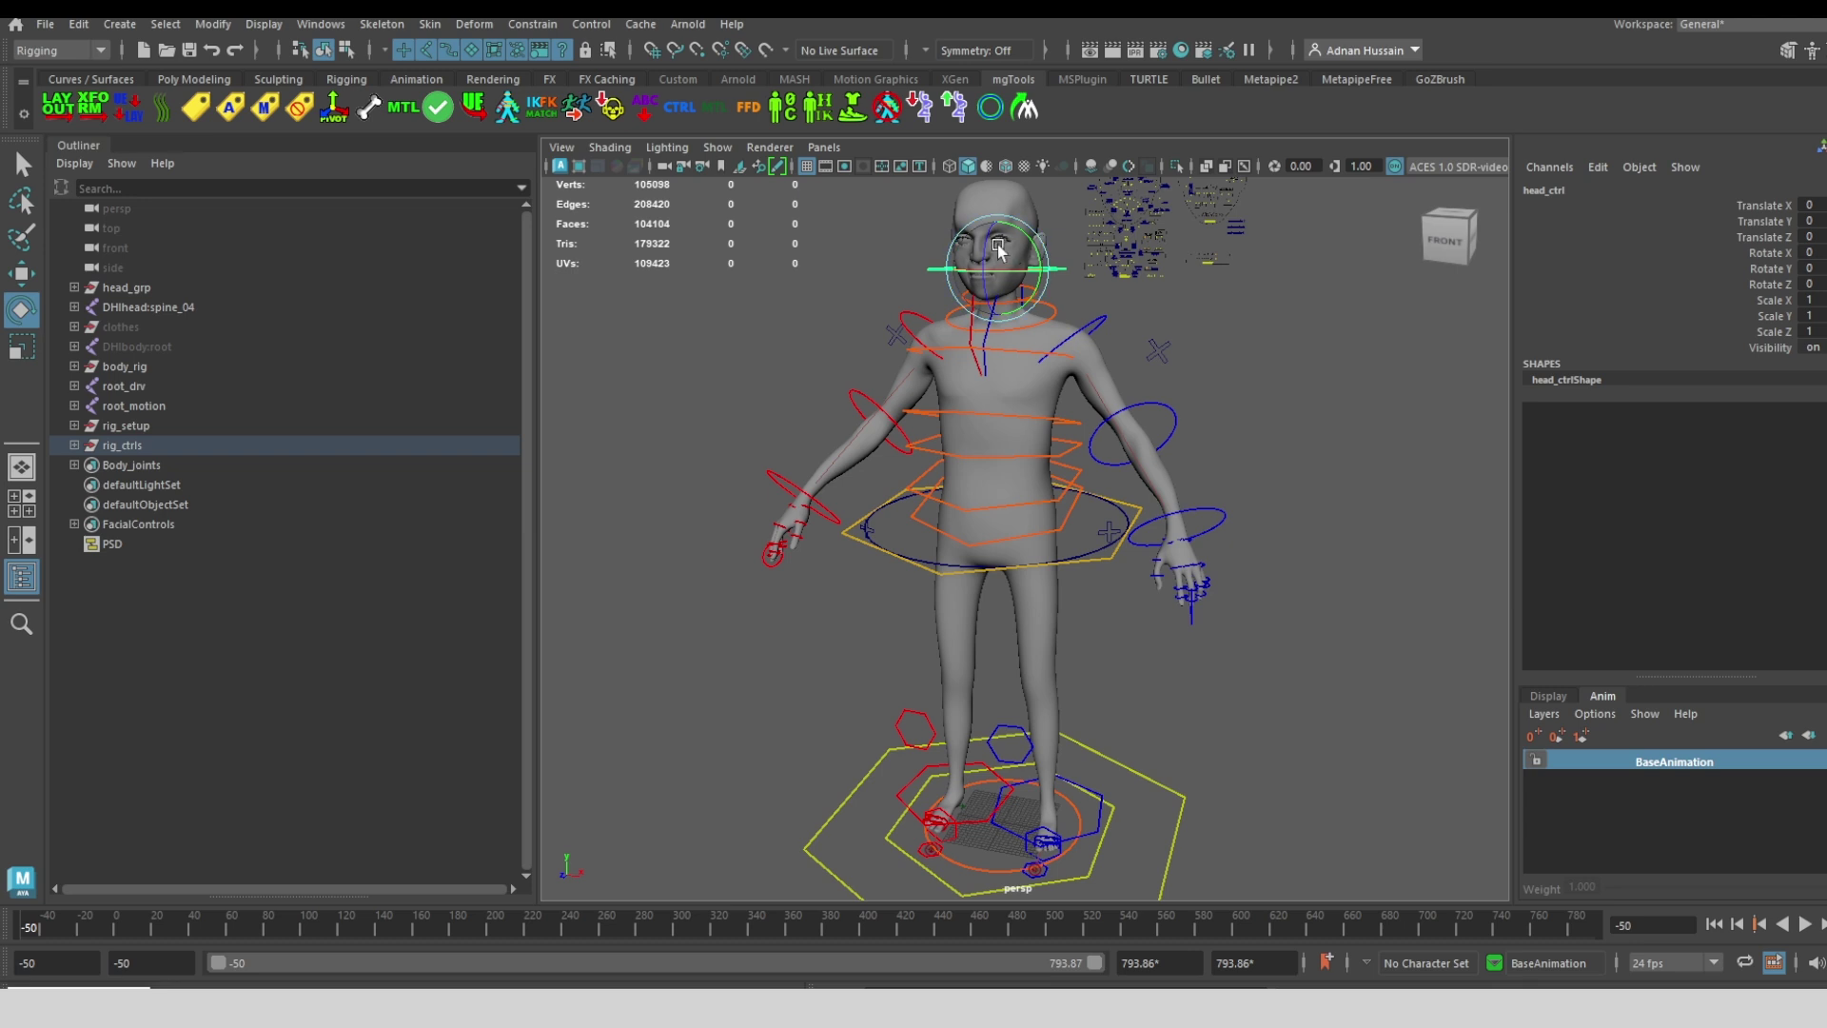
key(ctrl+z)
Try bending the torso by rotating the neck and spine controls, and undo the bend
click(994, 295)
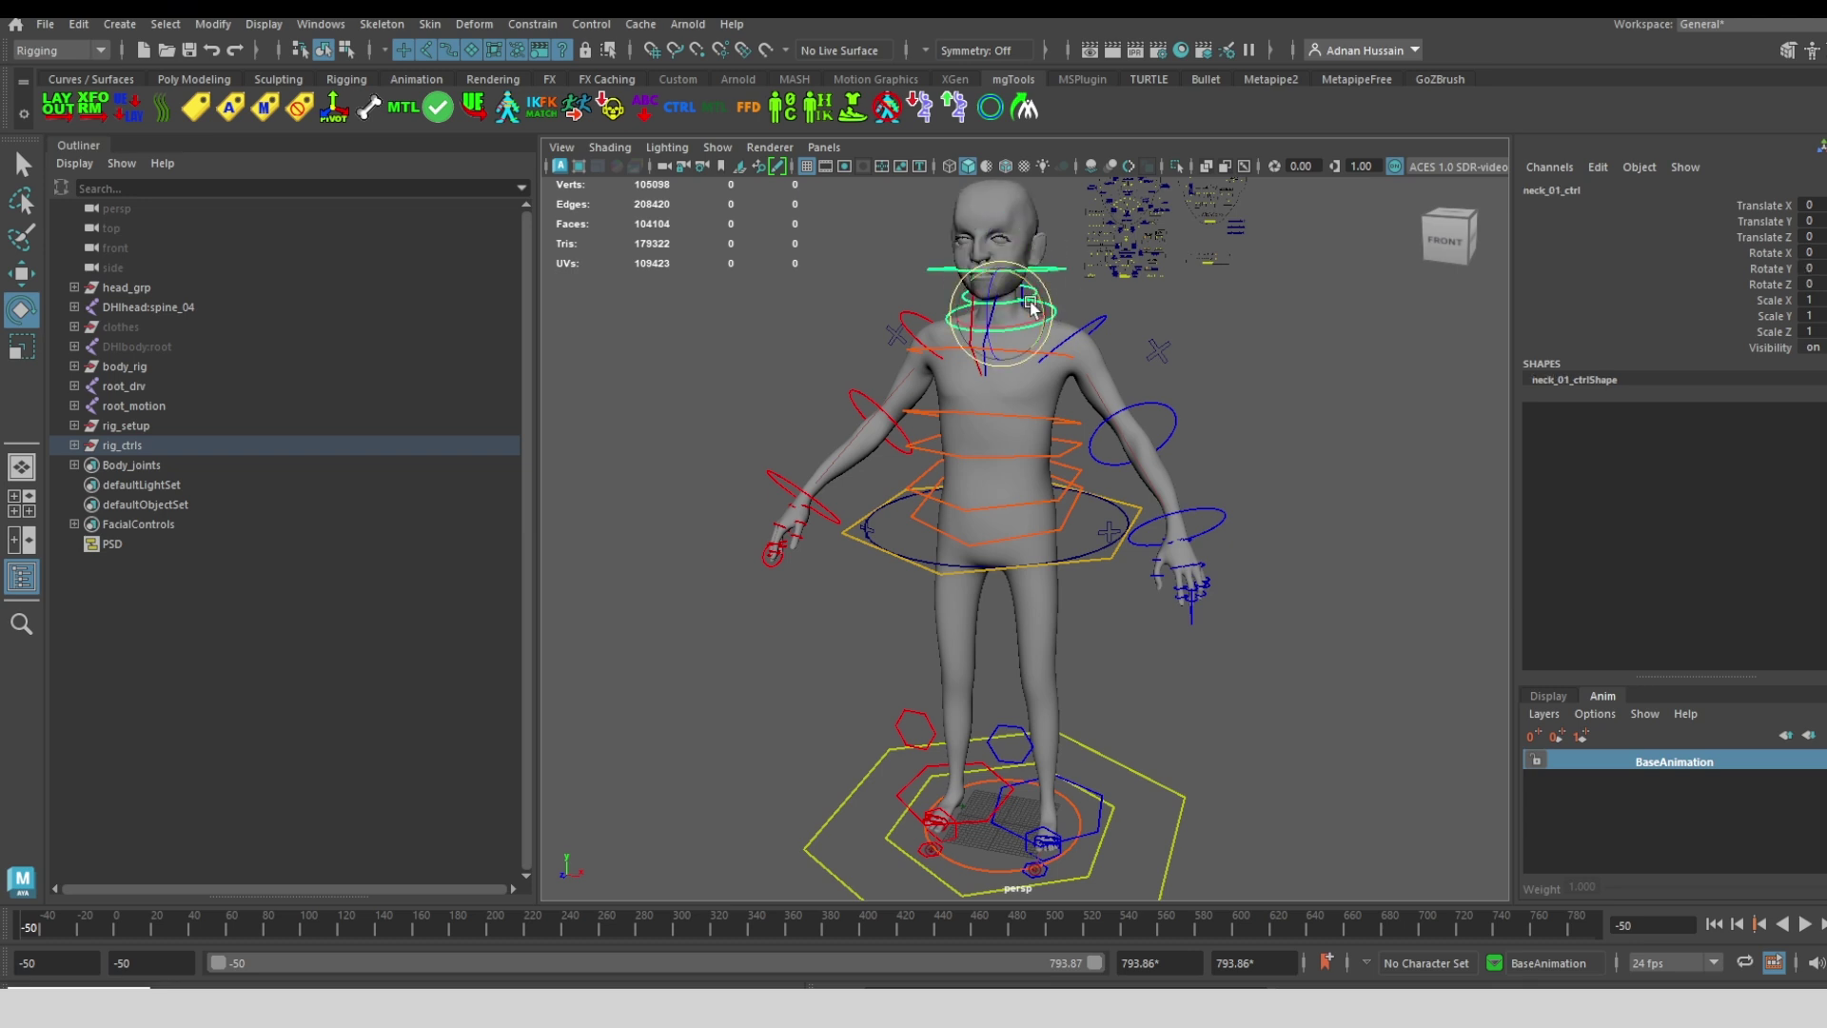
click(1072, 435)
shift+click(1057, 453)
shift+click(1078, 468)
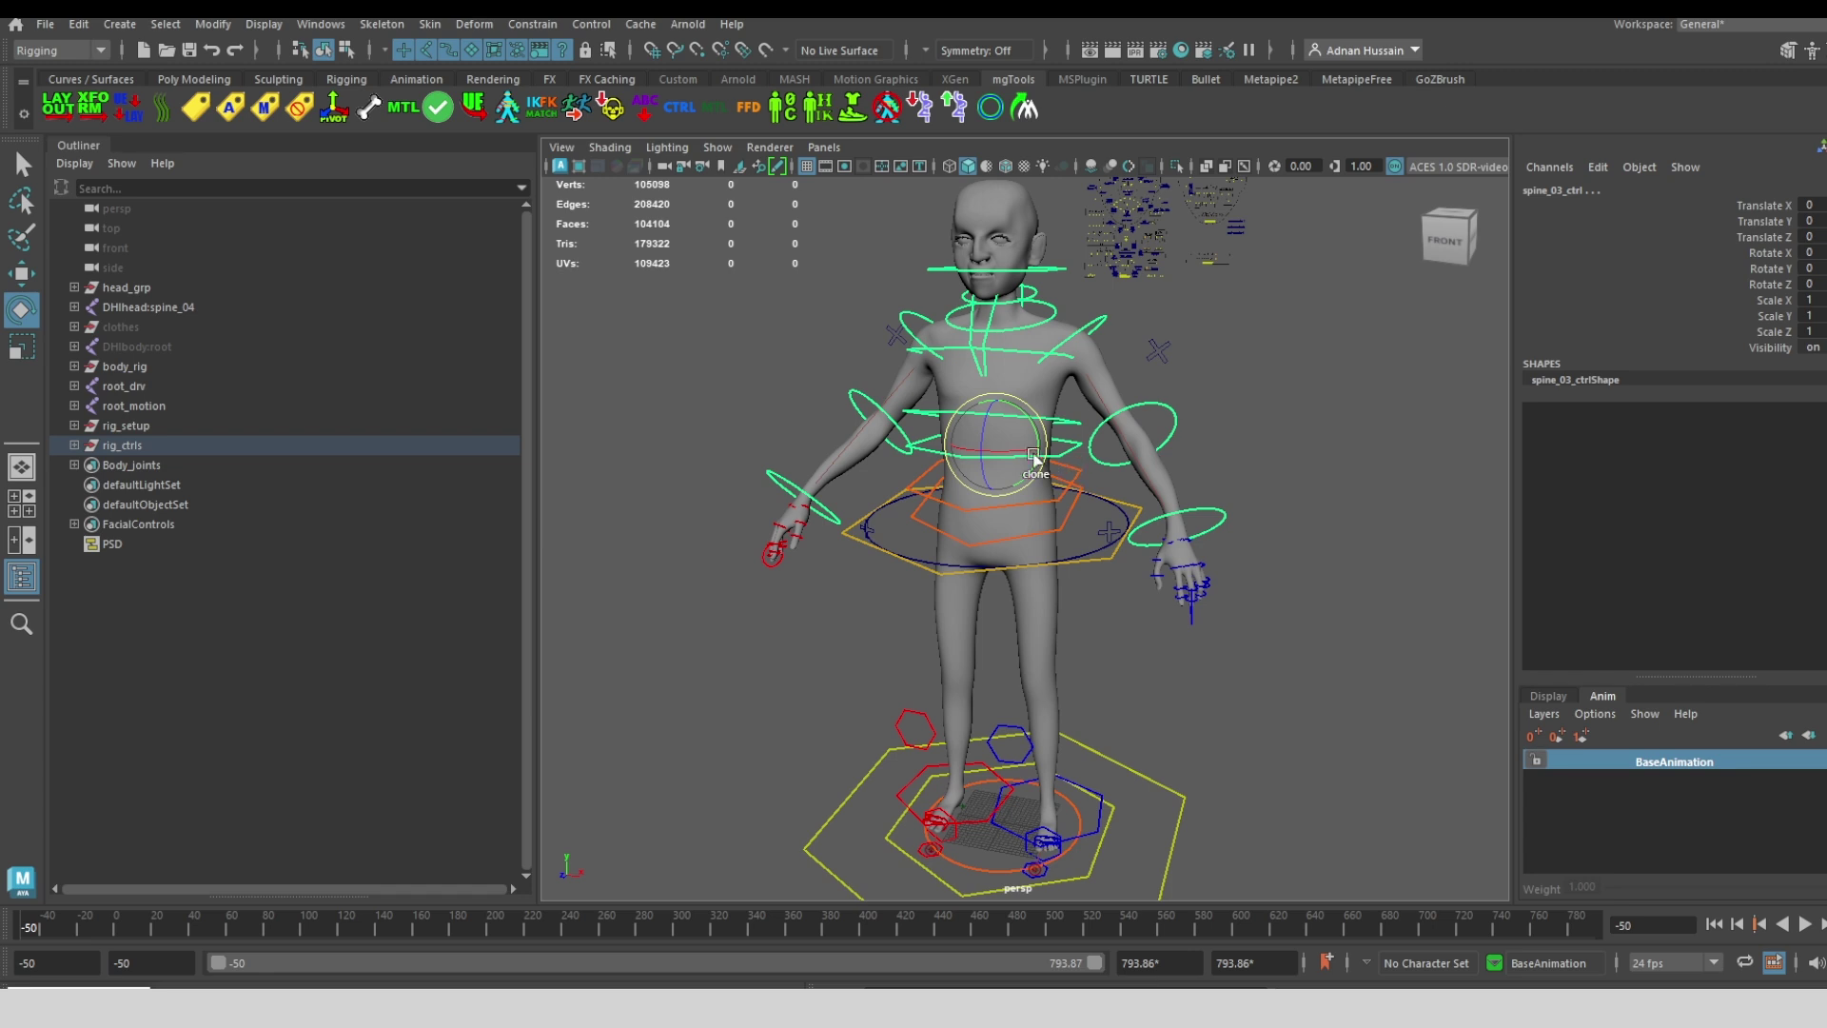
drag(1001, 471, 995, 493)
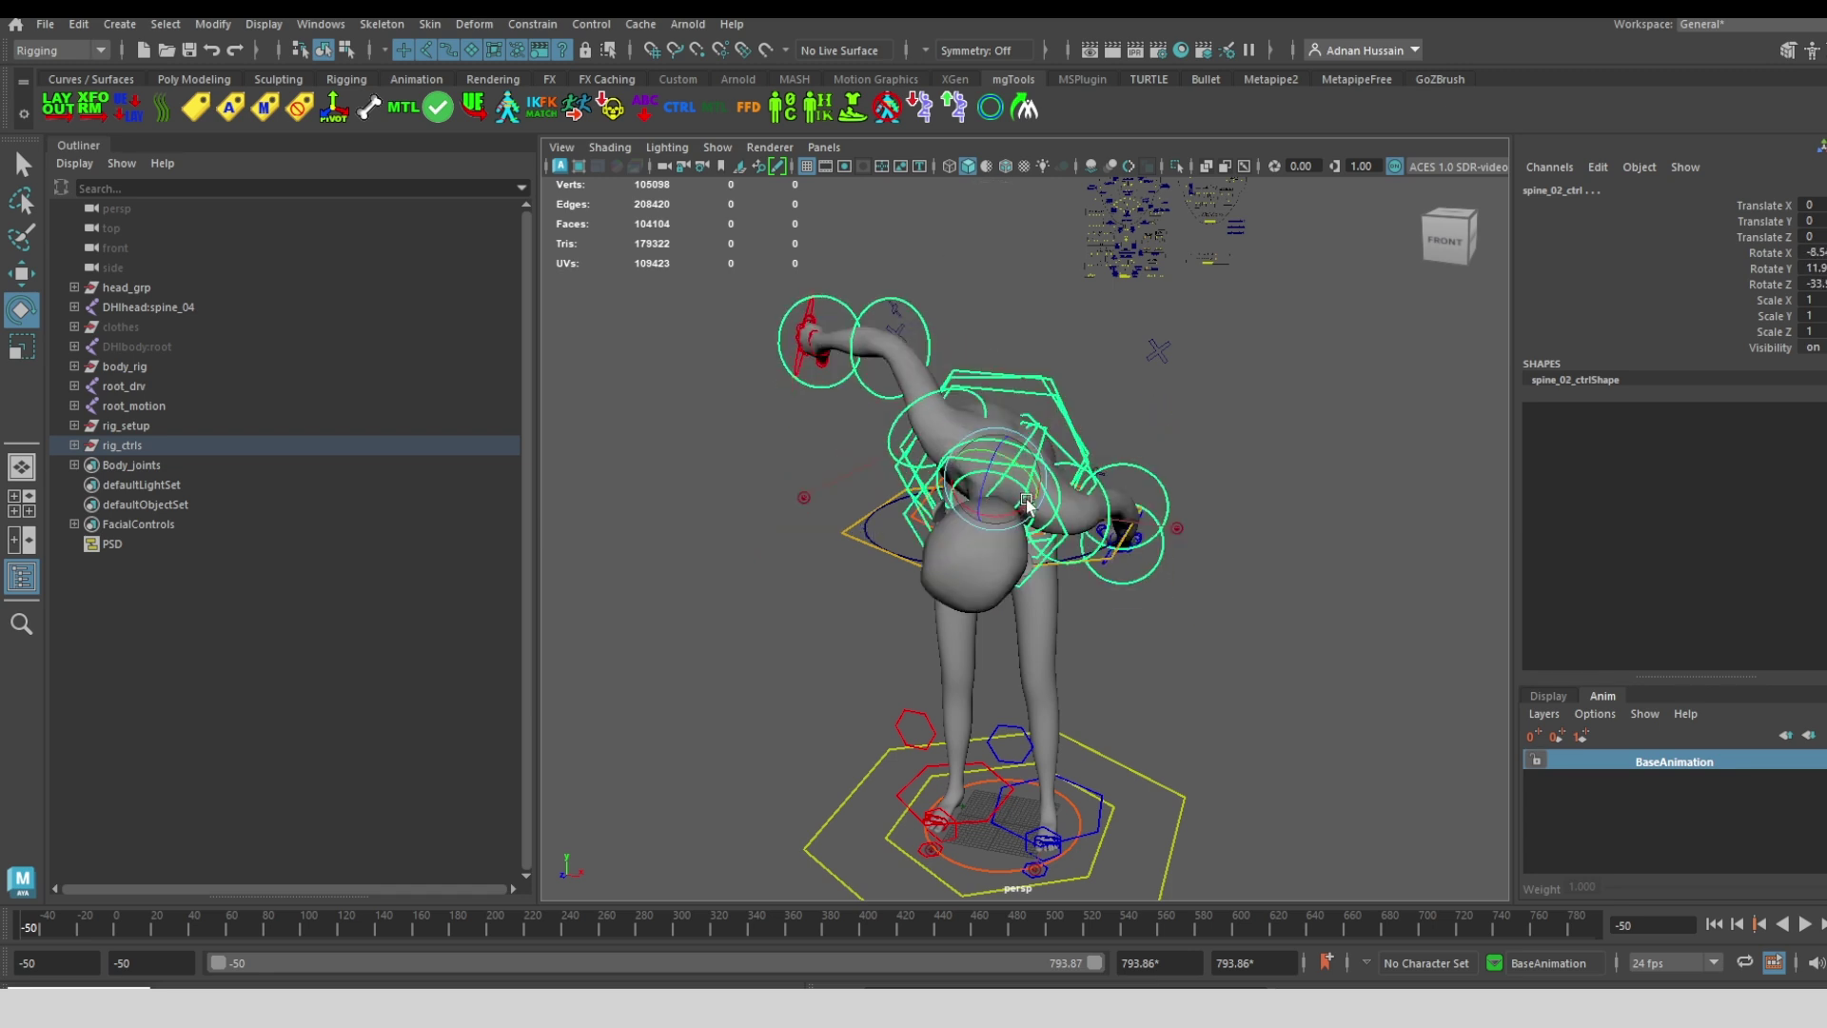
key(ctrl+z)
Try the rotation of the right upper arm FK control
click(823, 364)
click(913, 314)
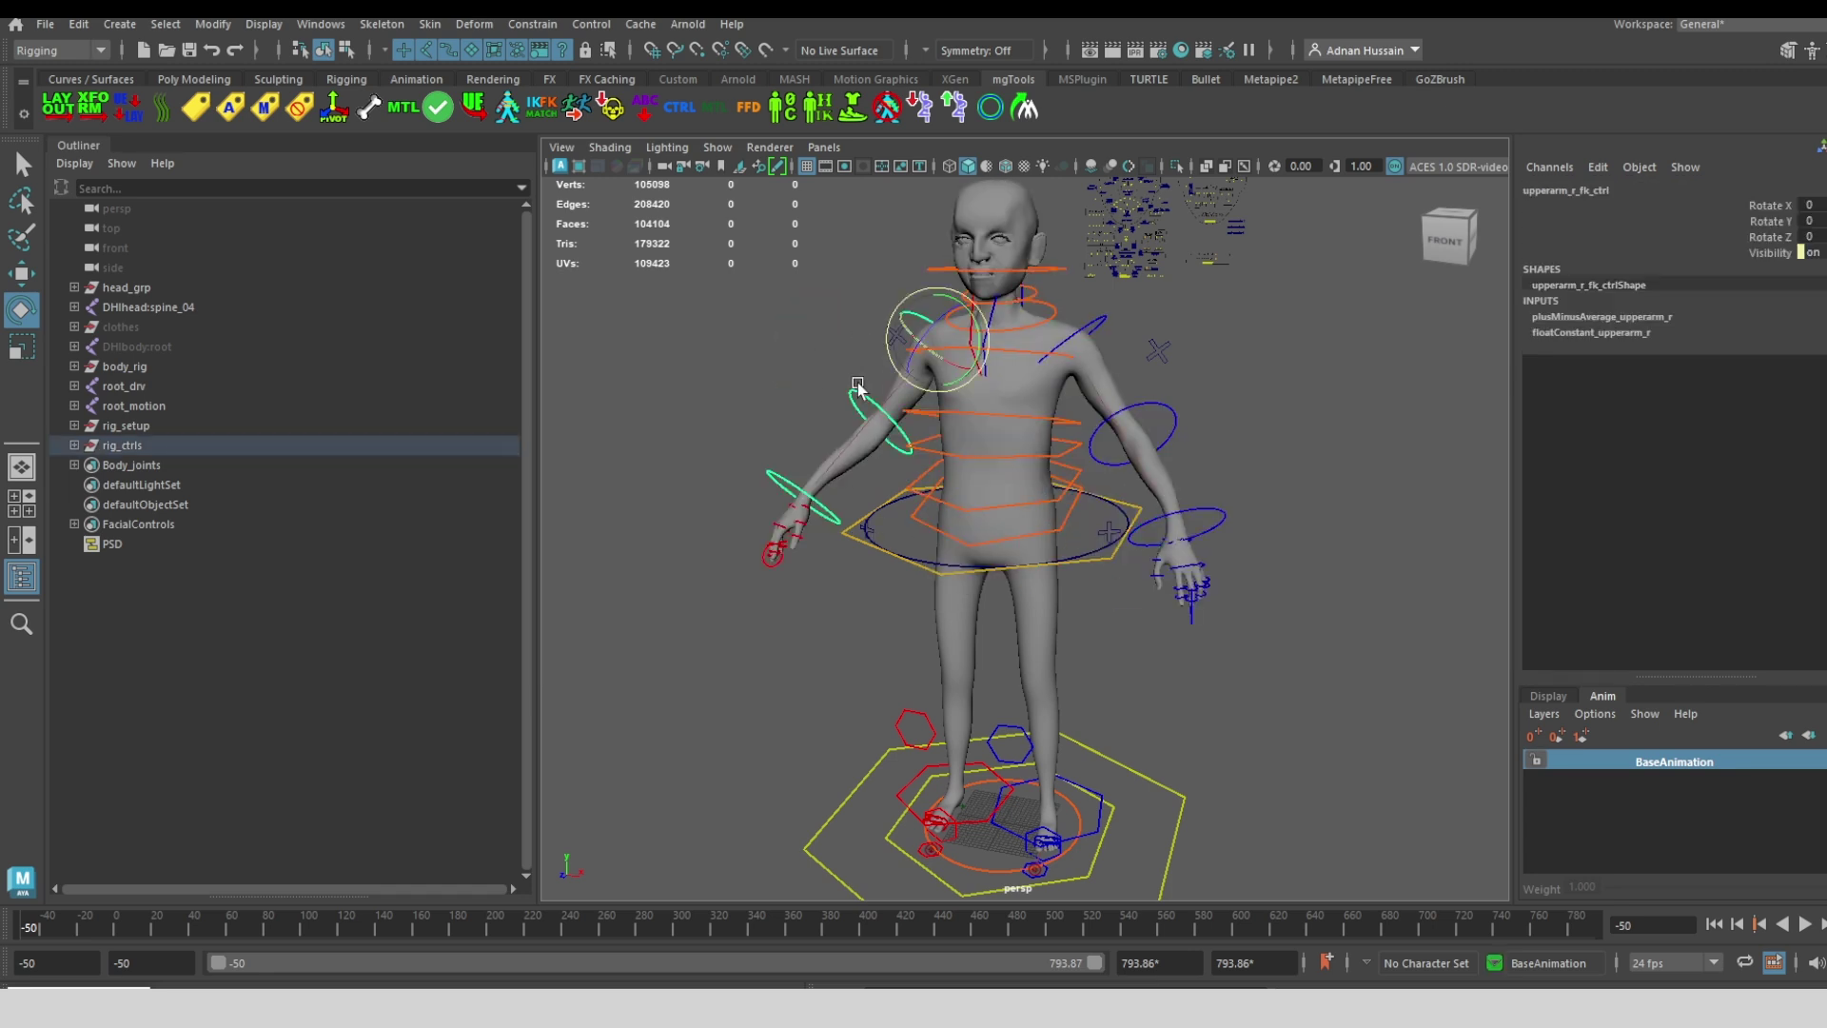
mouse_move(790, 361)
alt+mouse_down()
mouse_move(807, 363)
mouse_move(786, 358)
alt+mouse_up()
click(860, 309)
Switch the character's right arm to IK by setting its Limb Fkik Switch to 1
click(899, 324)
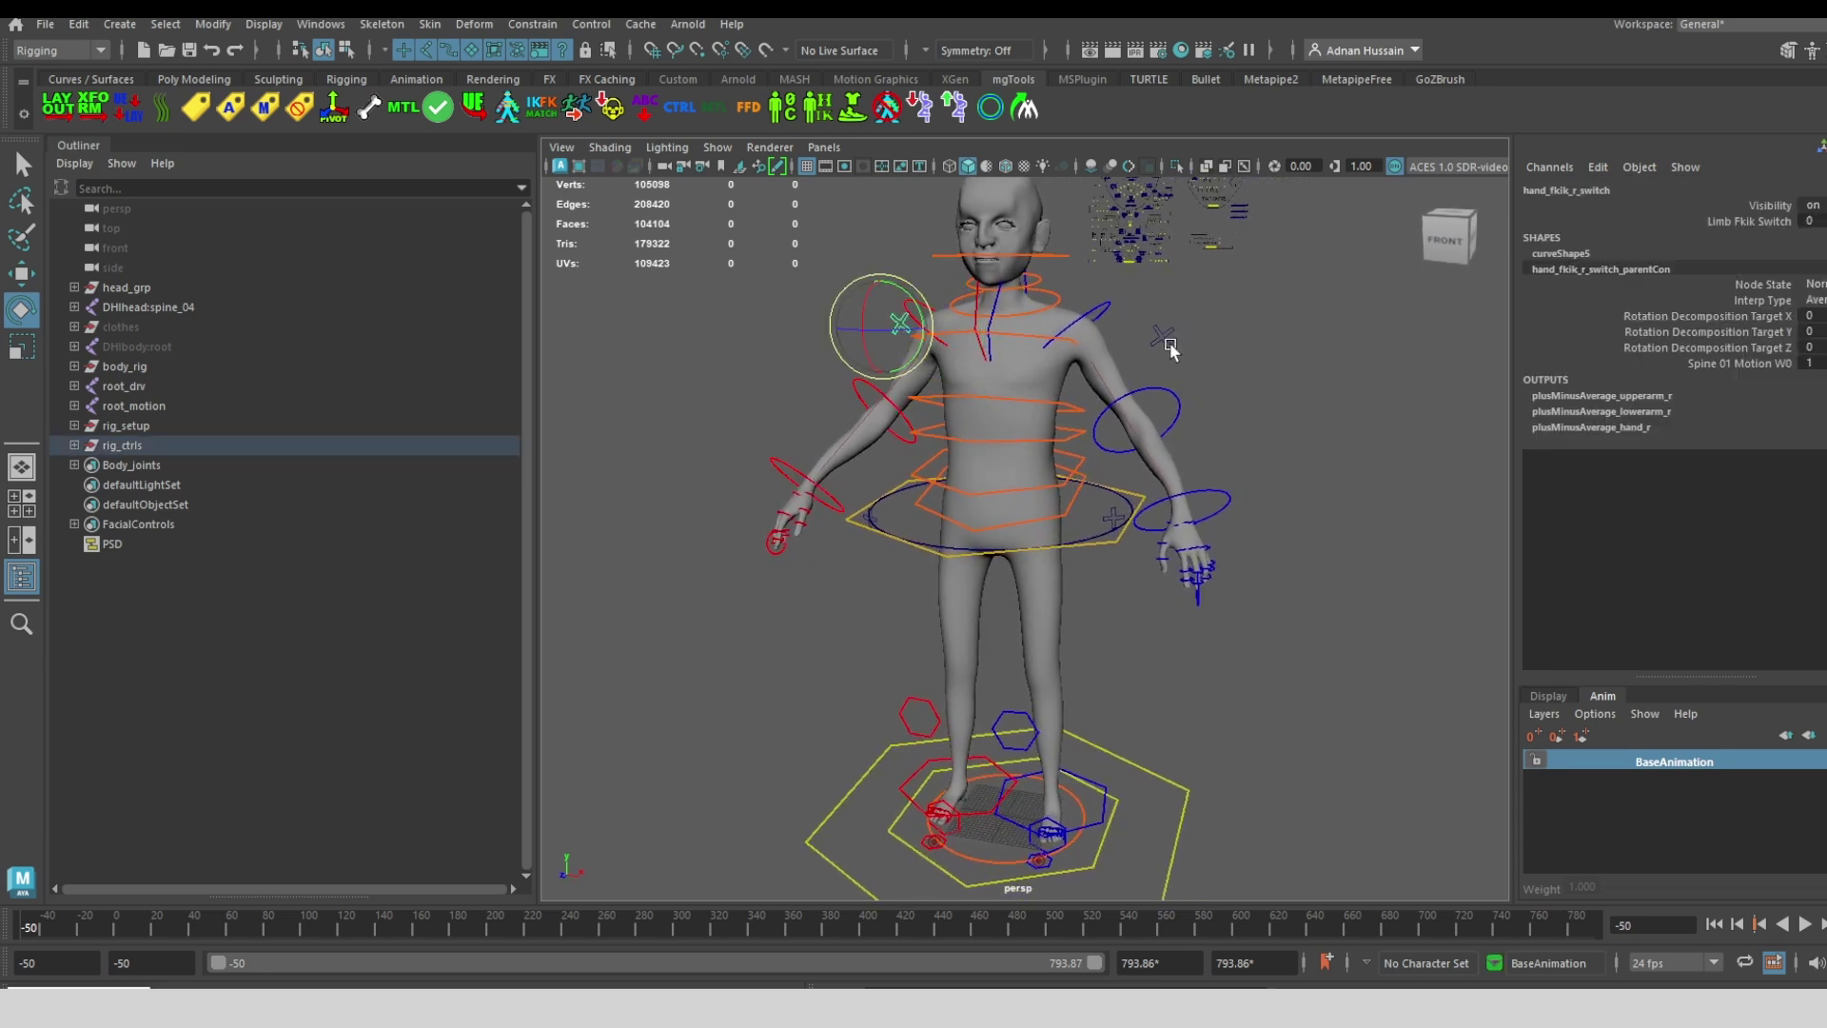
click(23, 165)
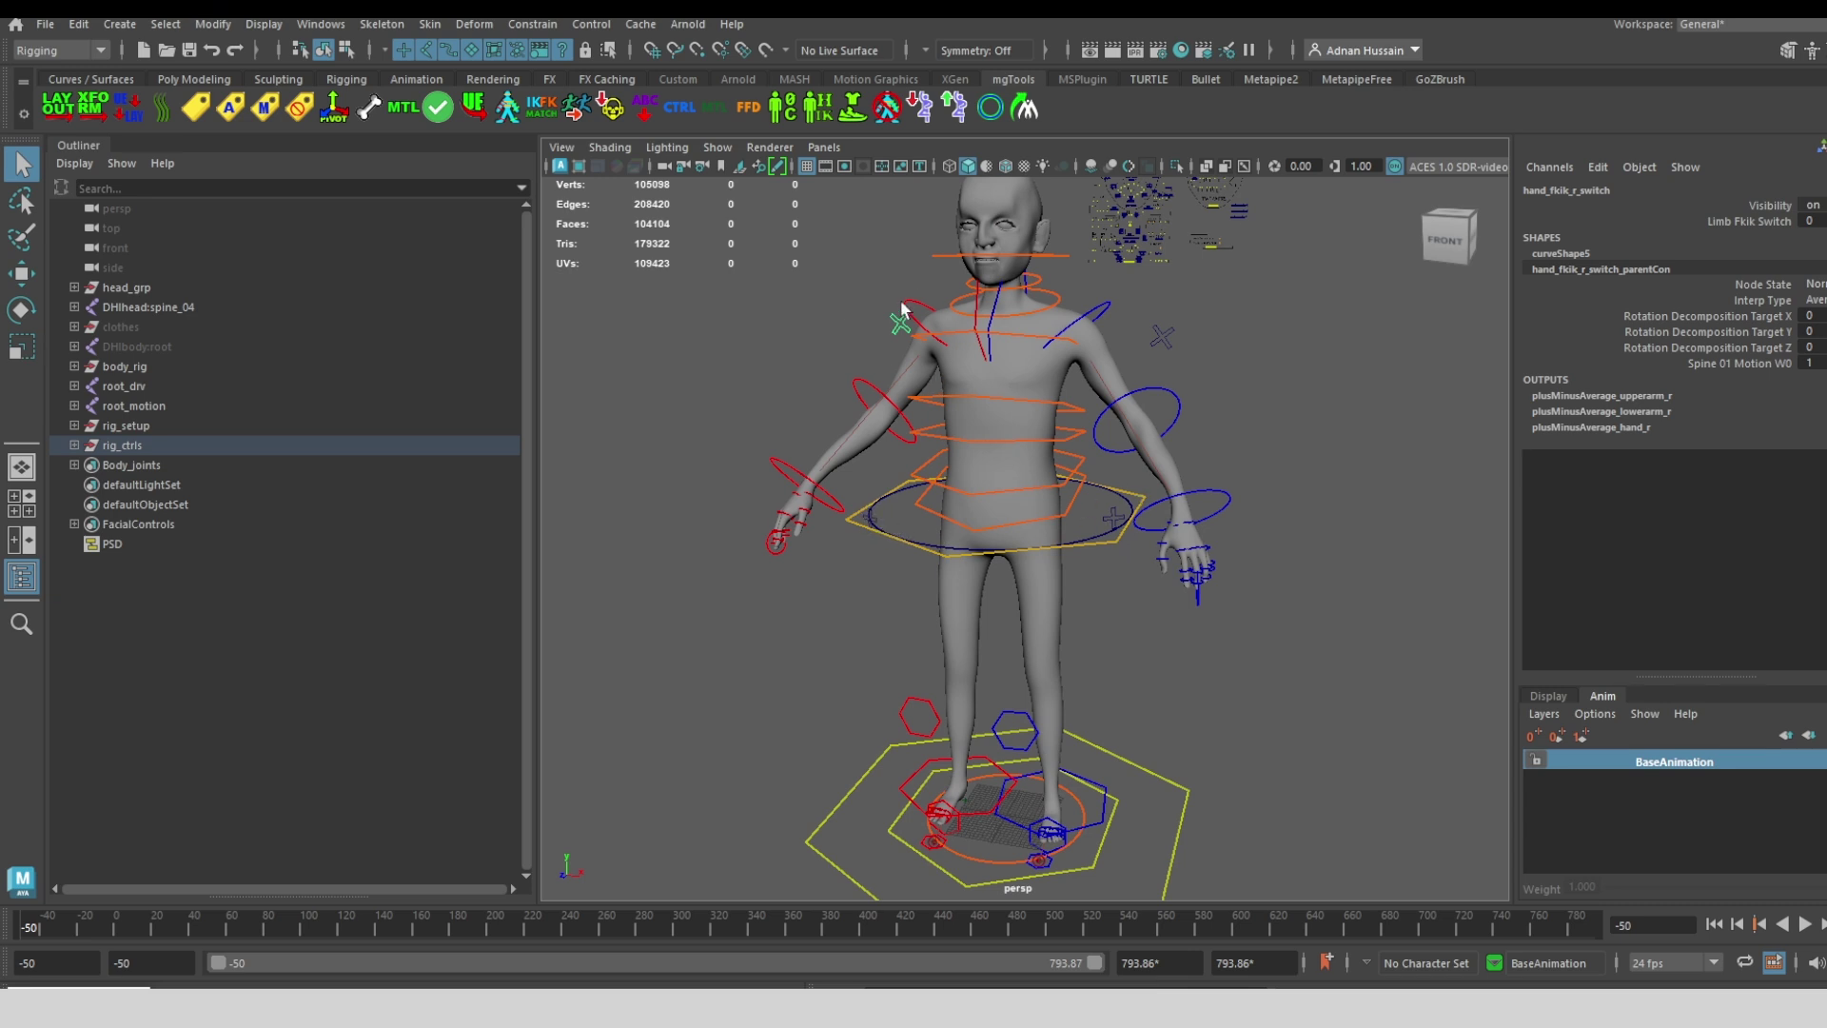
click(1755, 221)
middle_drag(1300, 320, 1563, 319)
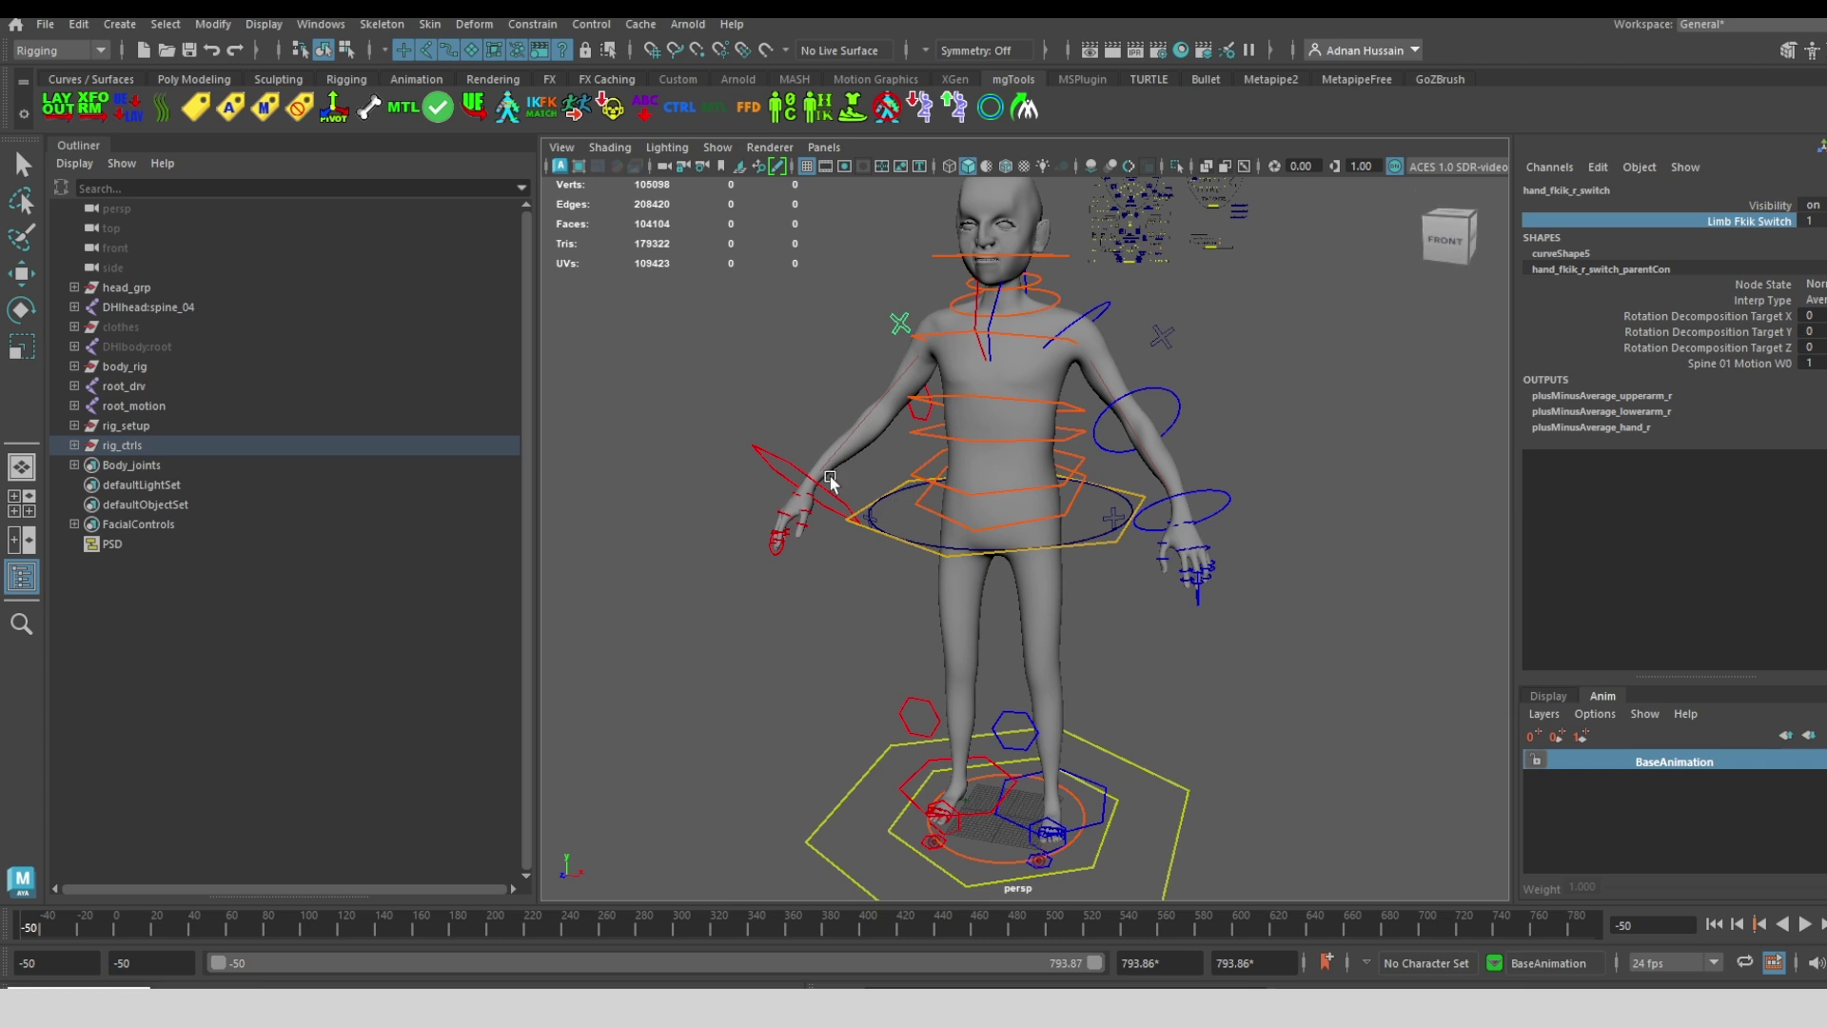
Move the right hand IK control up and outward, and select the right arm pole vector control
click(782, 466)
click(21, 273)
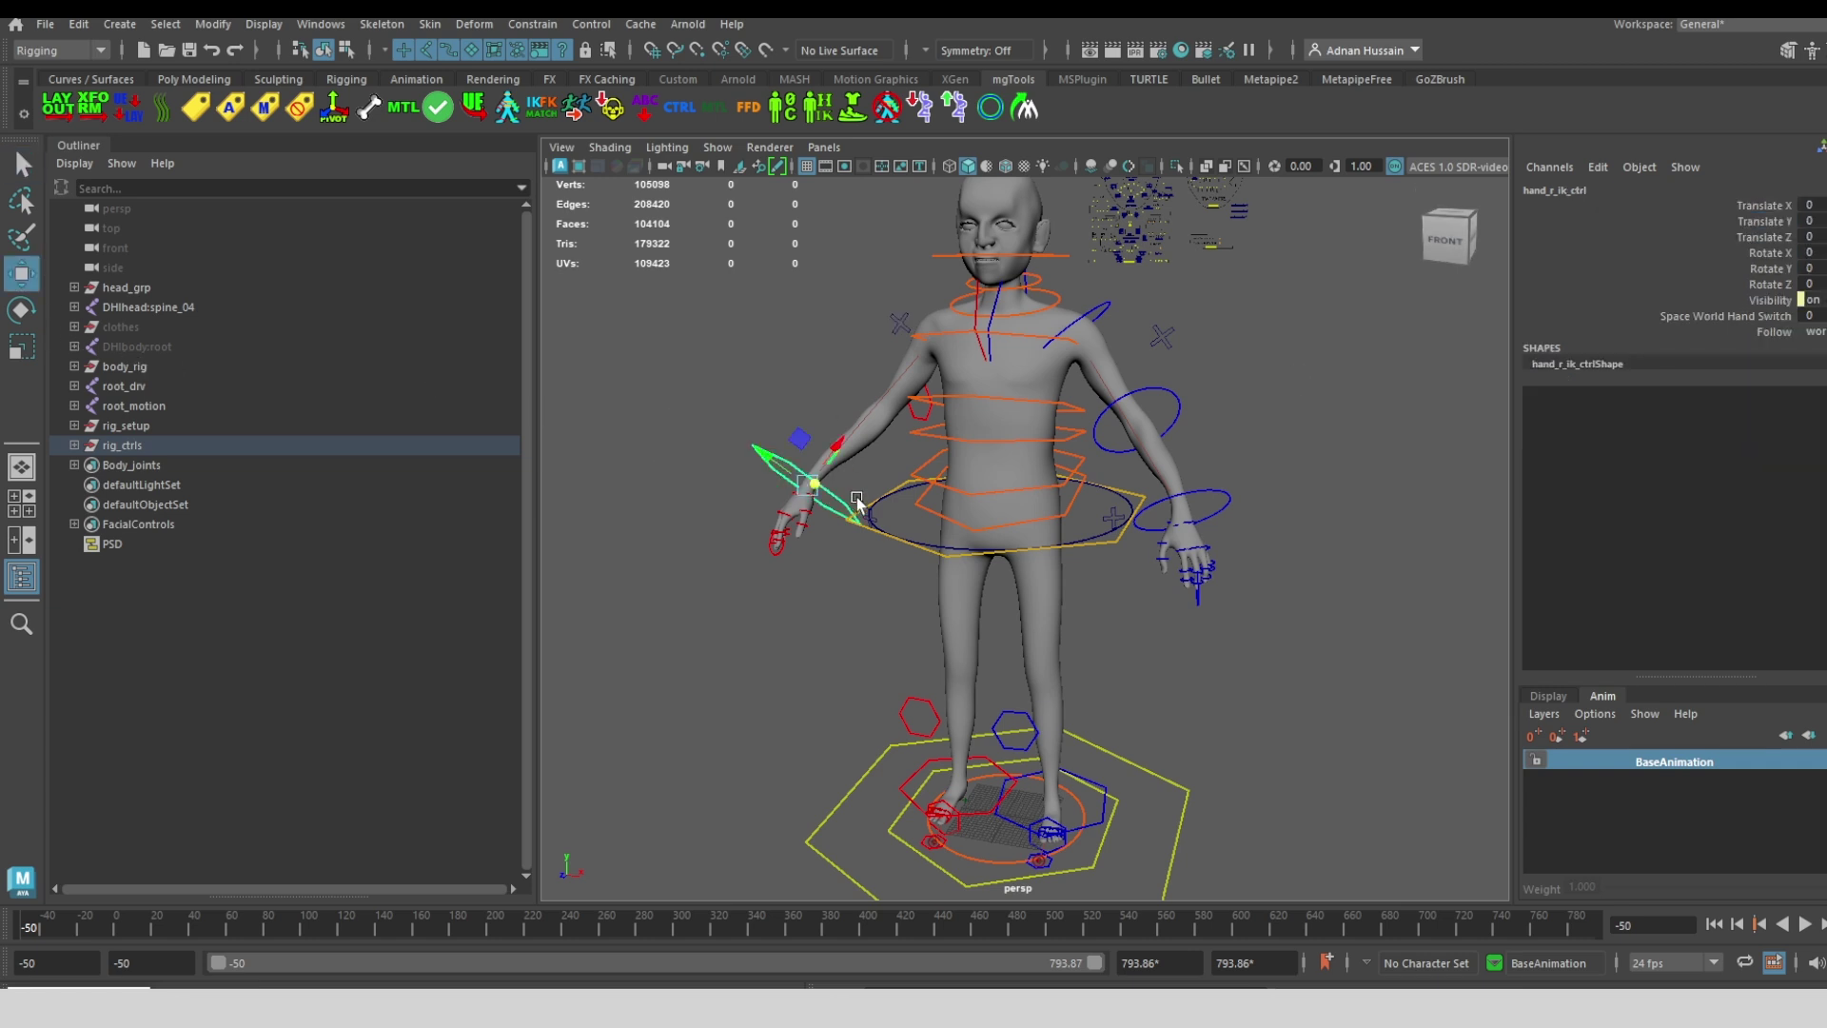
drag(804, 480, 767, 369)
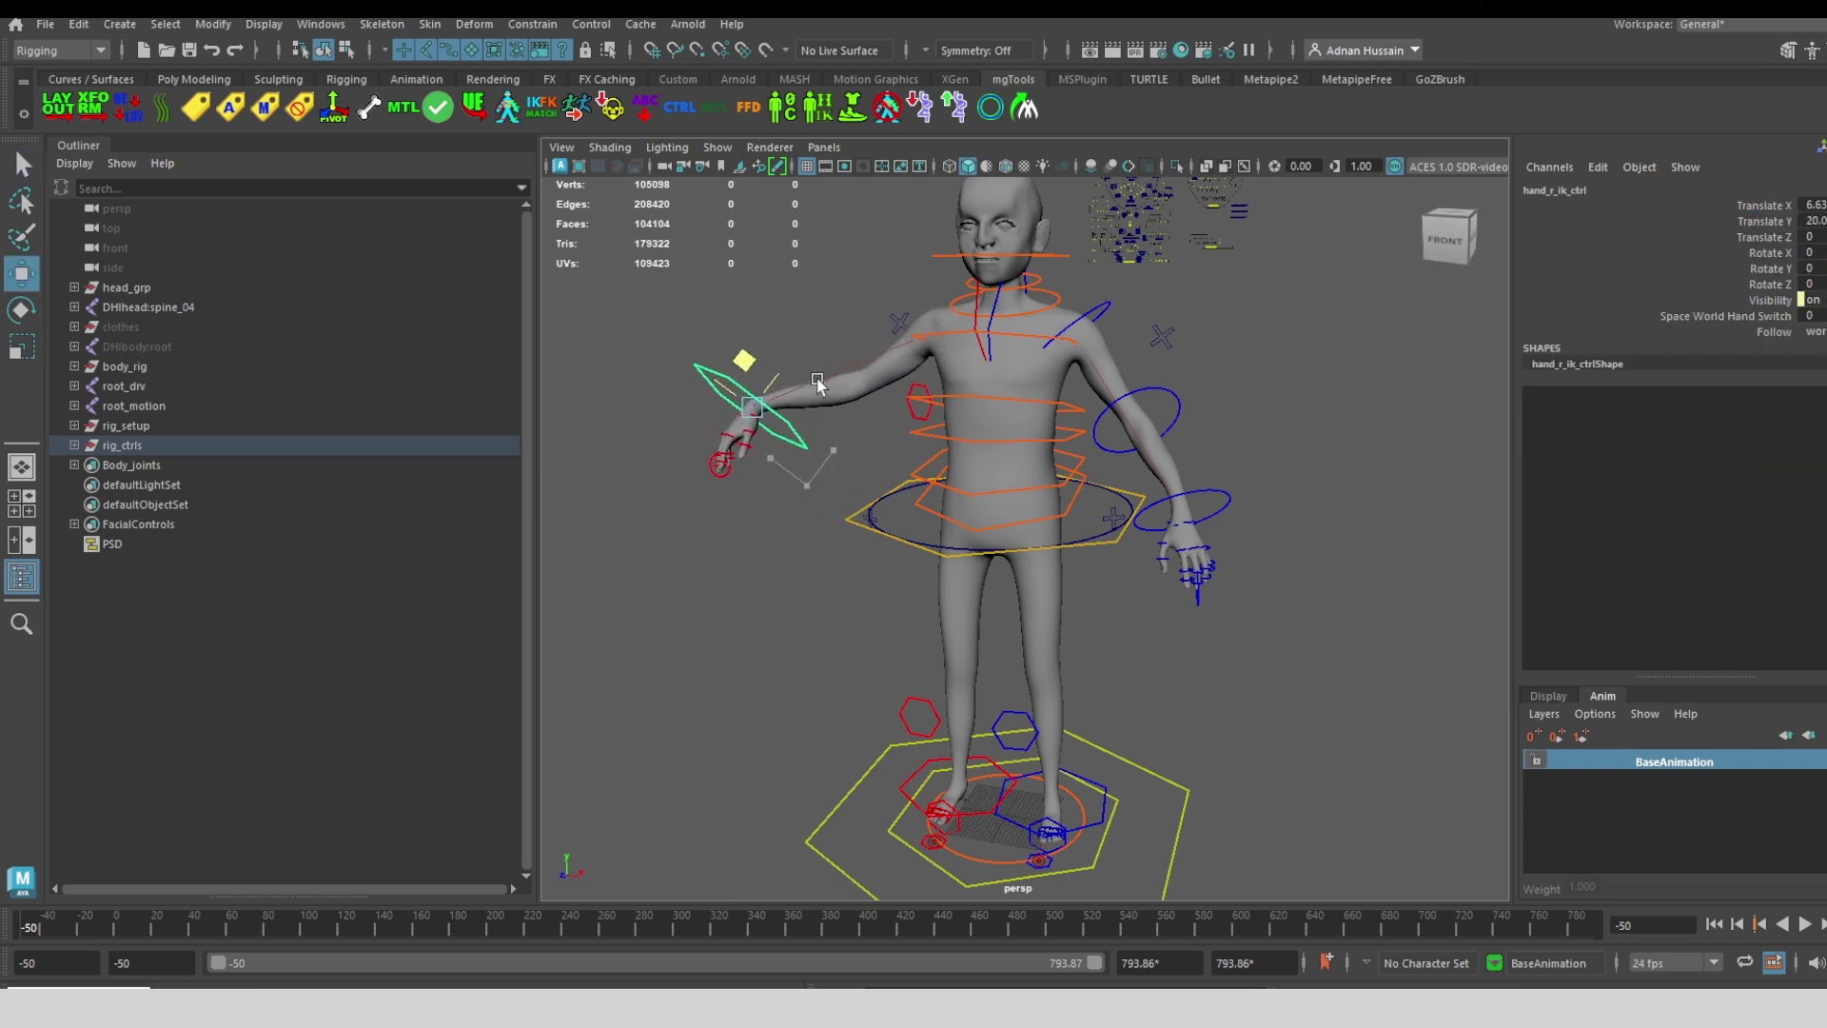
click(913, 415)
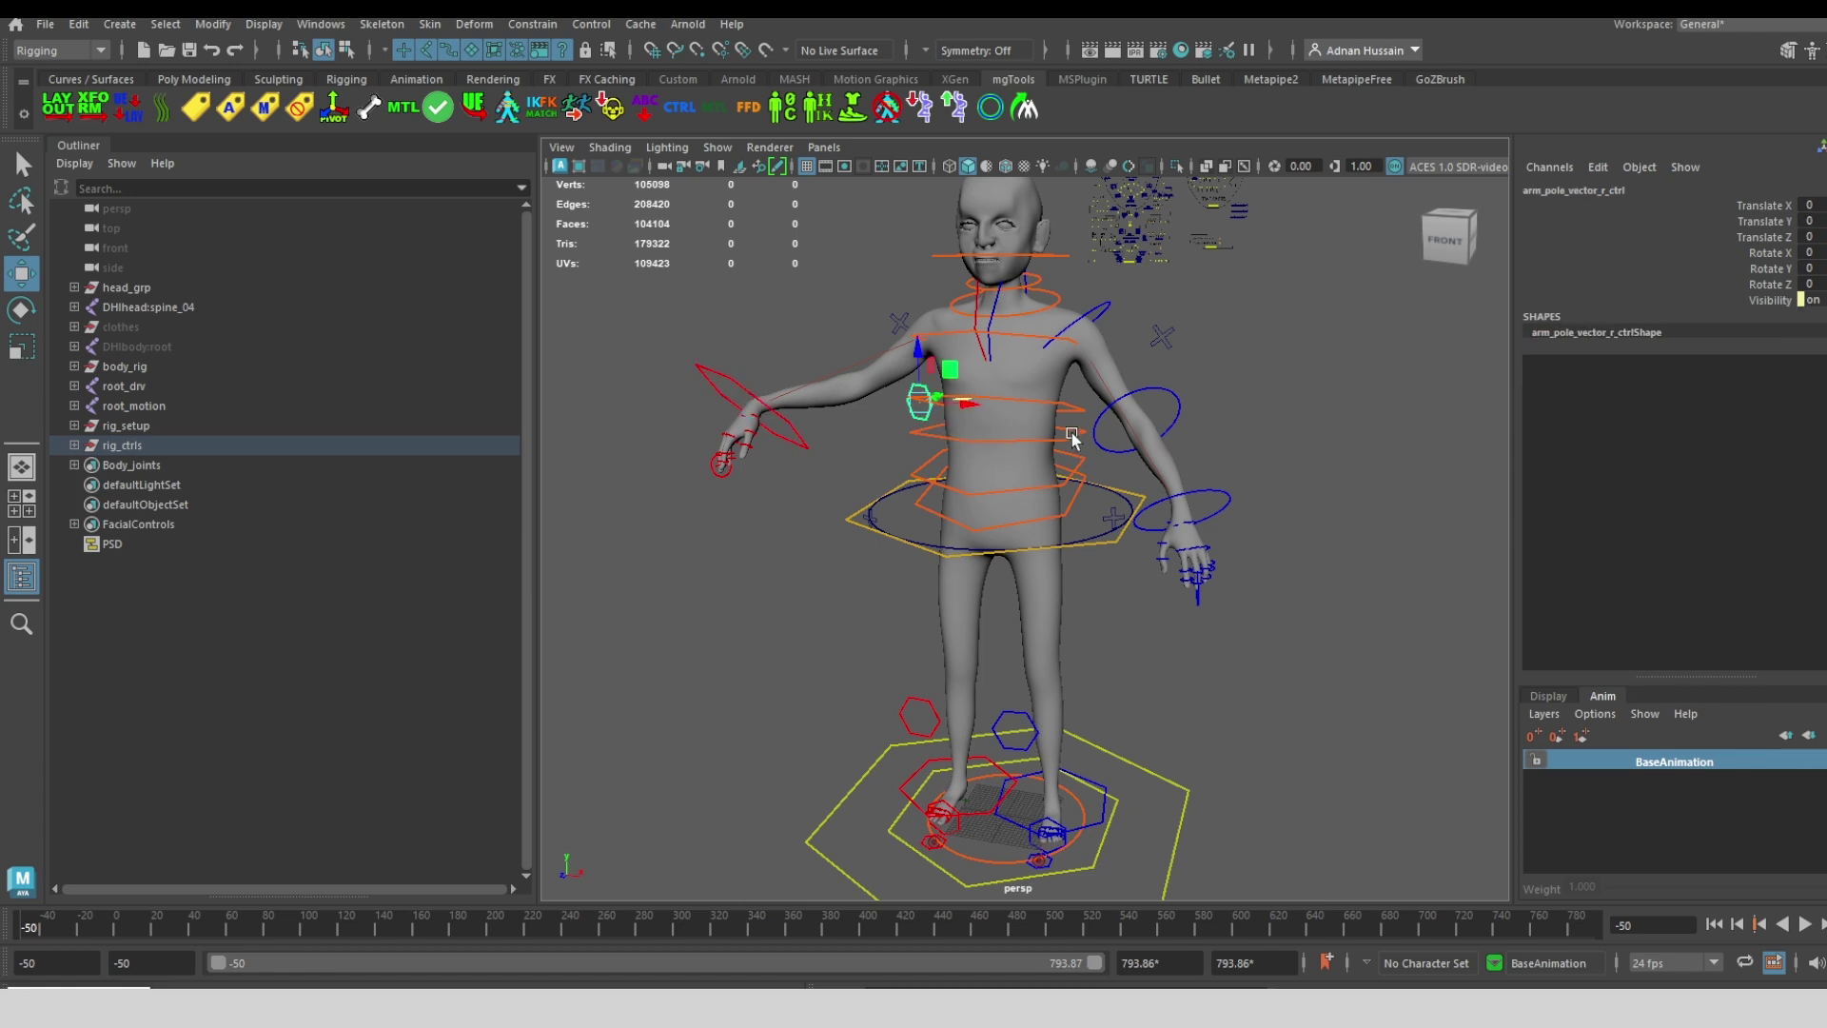
Set the right hand's Space World Hand Switch to 1 and move the hand IK control in that space
click(721, 374)
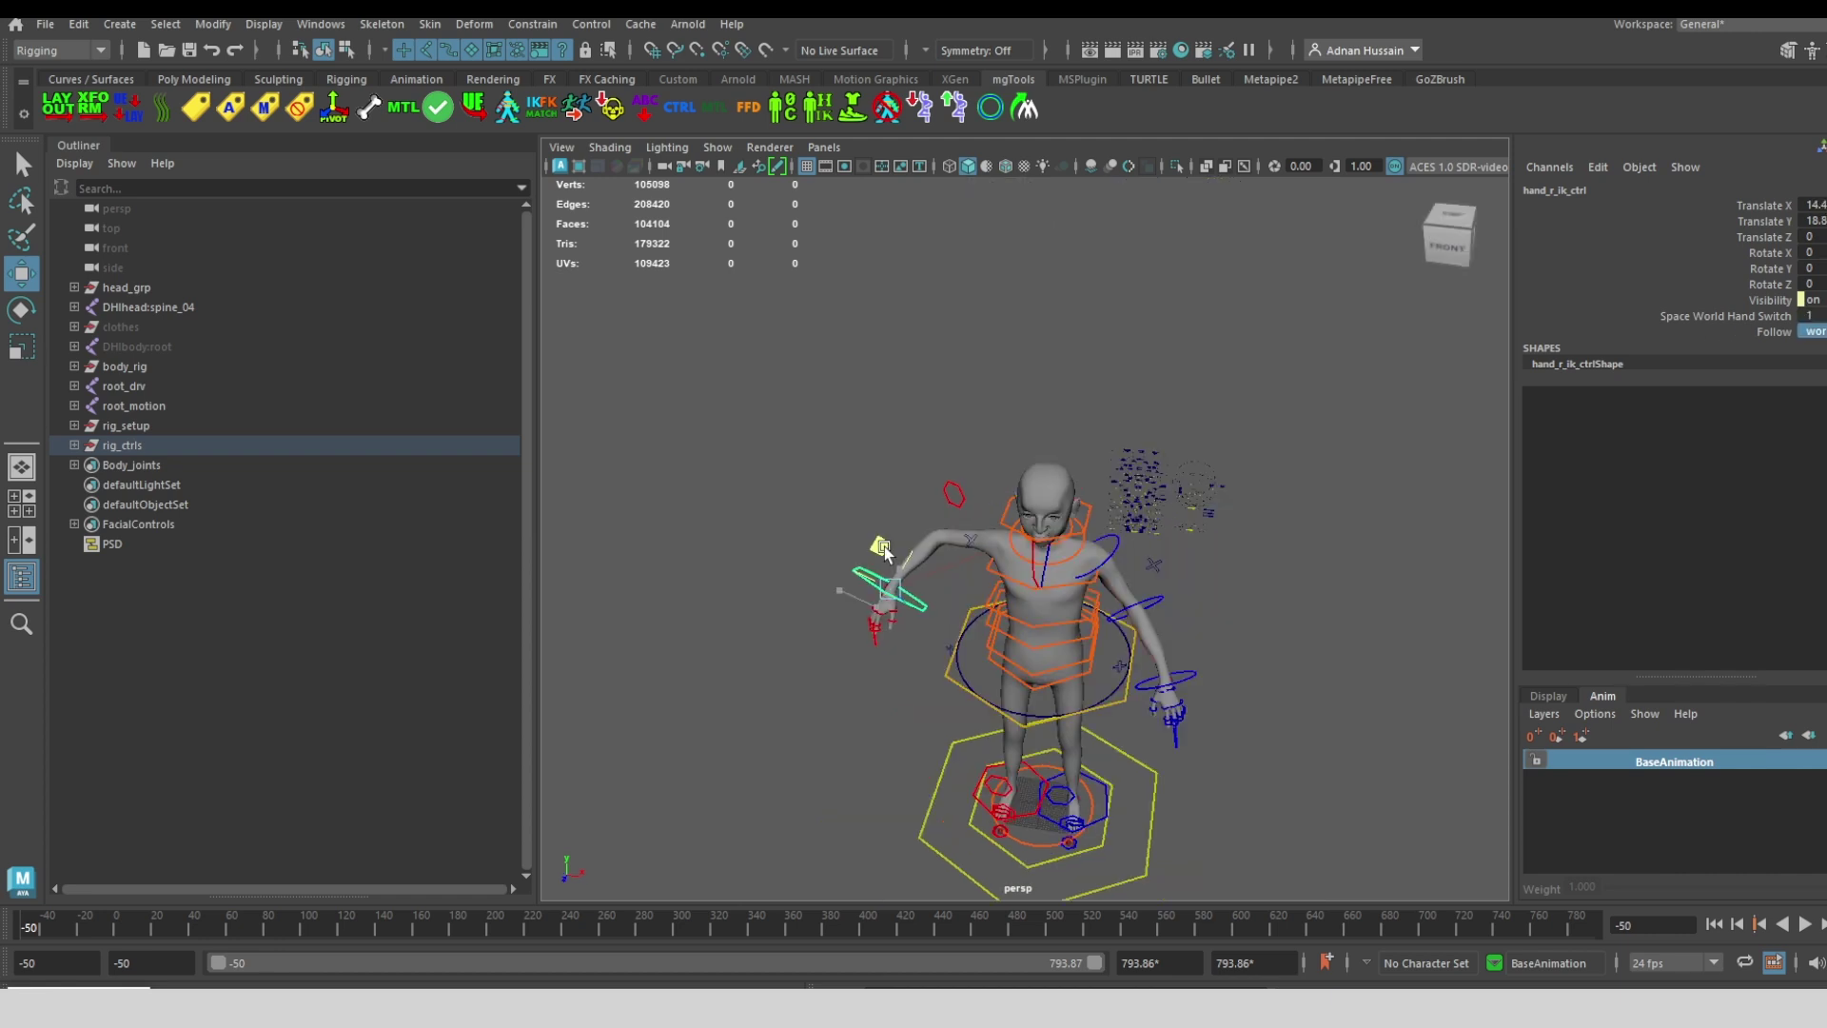
mouse_move(877, 545)
mouse_down()
mouse_move(889, 512)
mouse_move(868, 541)
mouse_move(894, 522)
mouse_move(887, 589)
mouse_move(887, 559)
mouse_up()
alt+drag(838, 473, 847, 411)
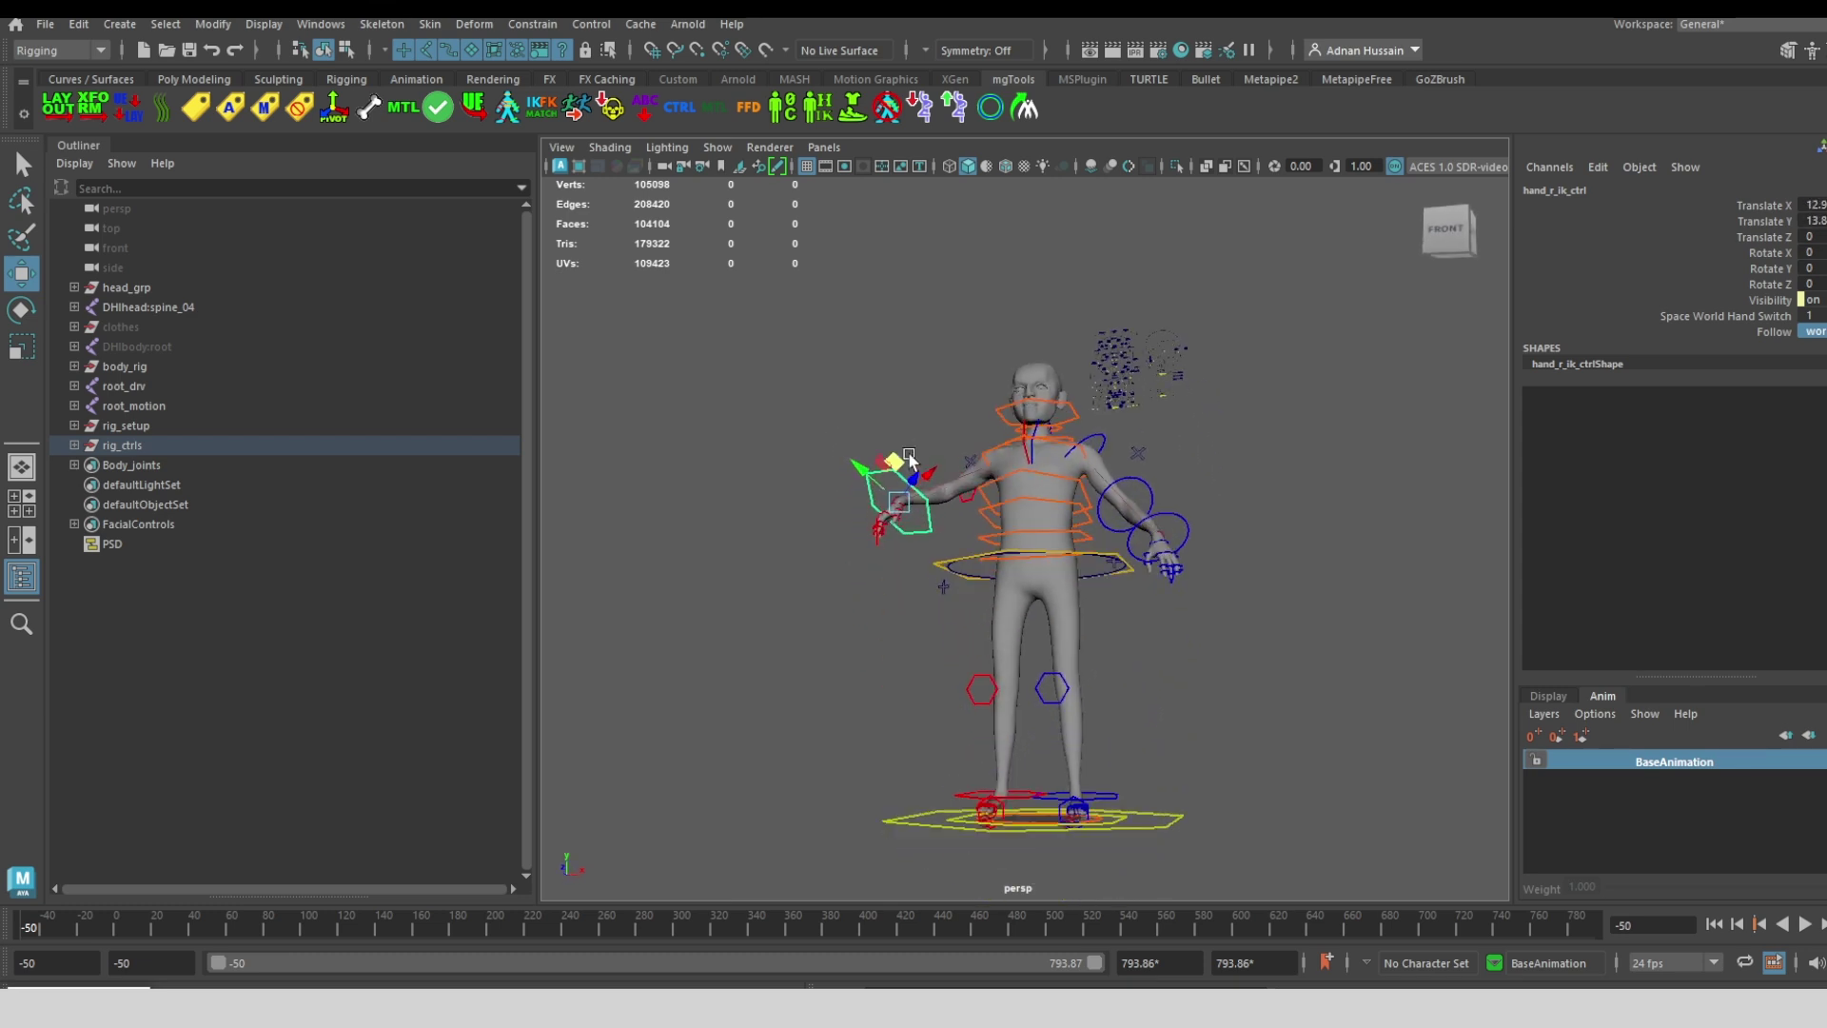
mouse_move(900, 501)
mouse_down()
mouse_move(868, 487)
mouse_move(886, 509)
mouse_up()
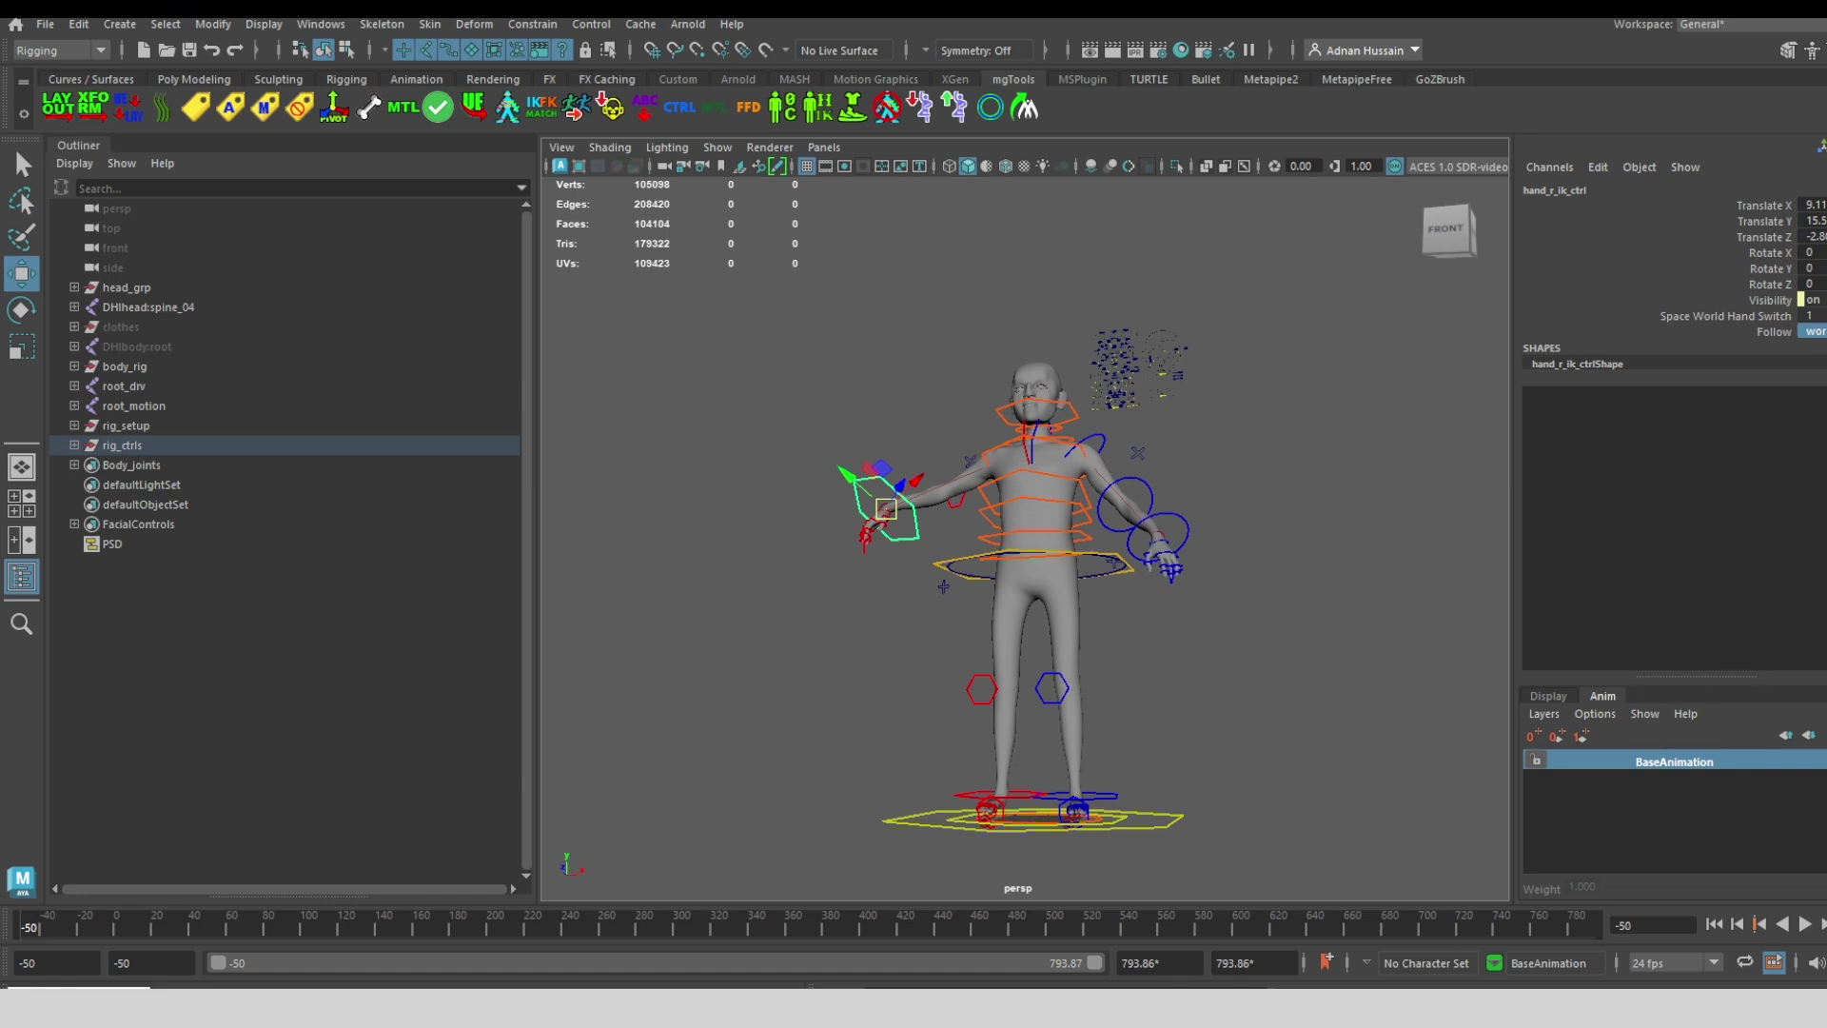
Return the right hand's Space World Hand Switch to 0 and select the right arm pole vector control
double_click(1820, 316)
text(0)
key(Return)
scroll(979, 421, up, 8)
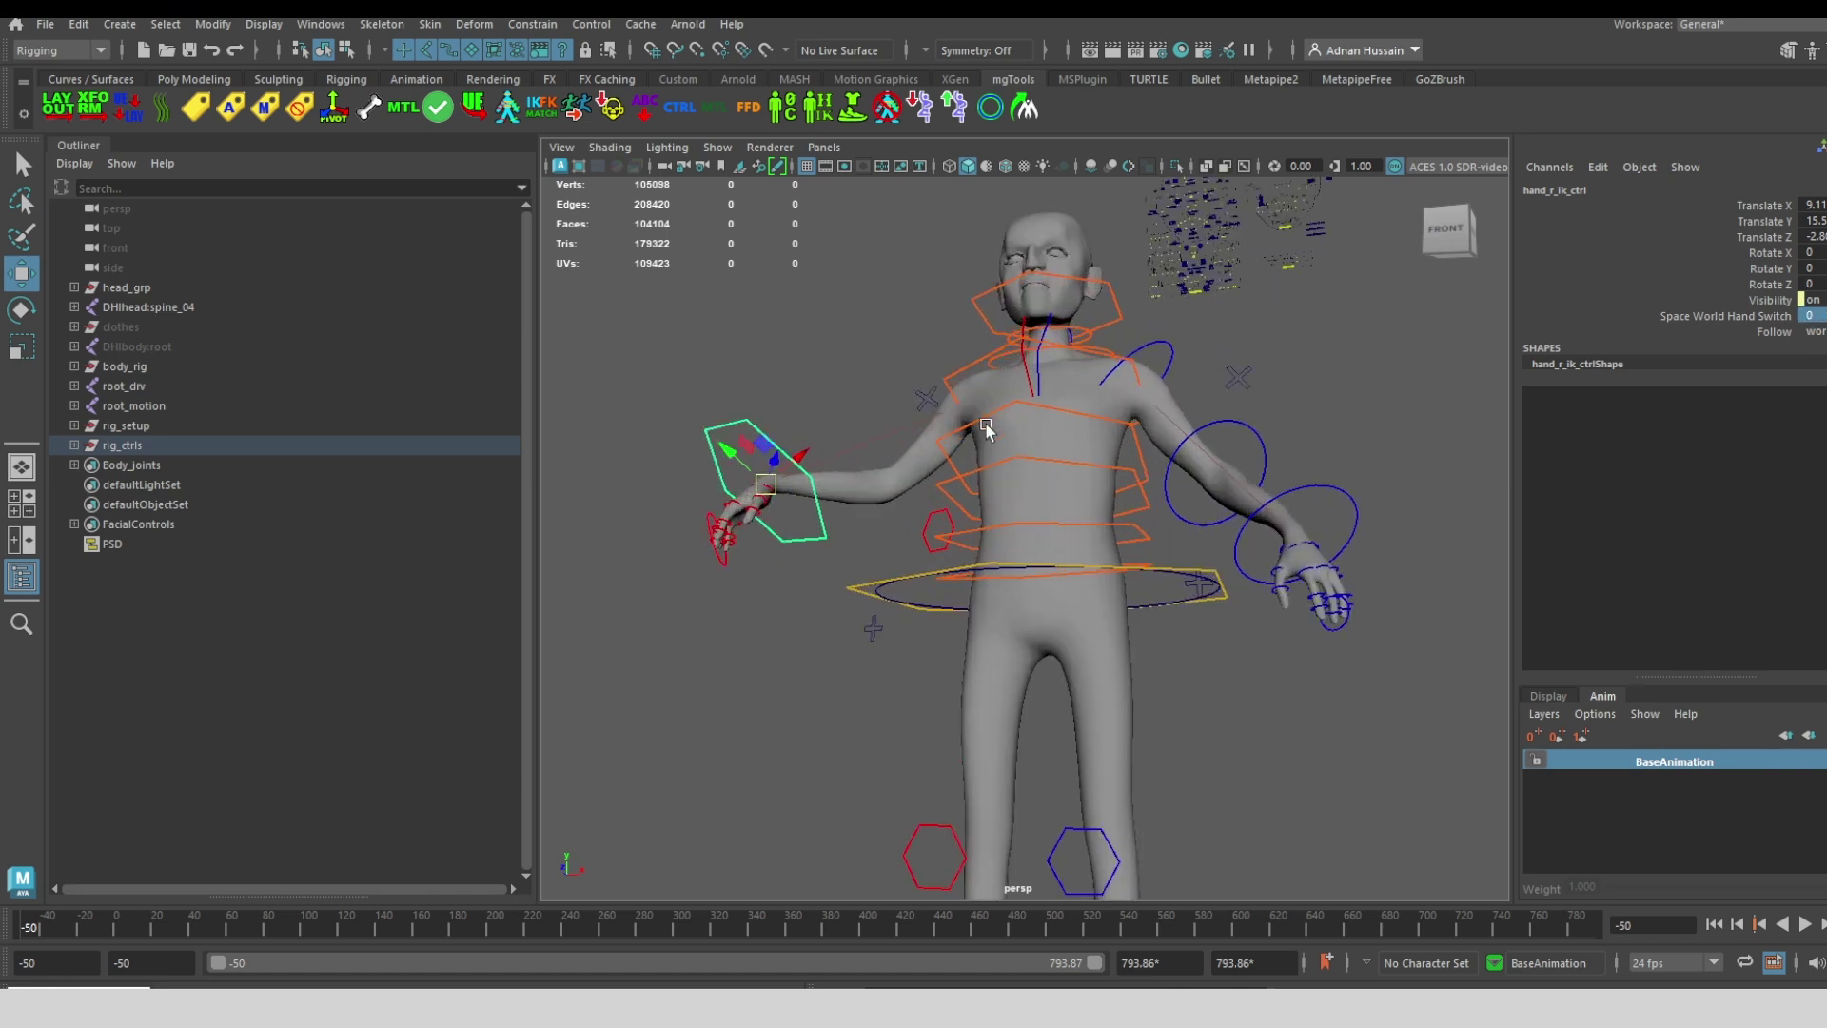
key(q)
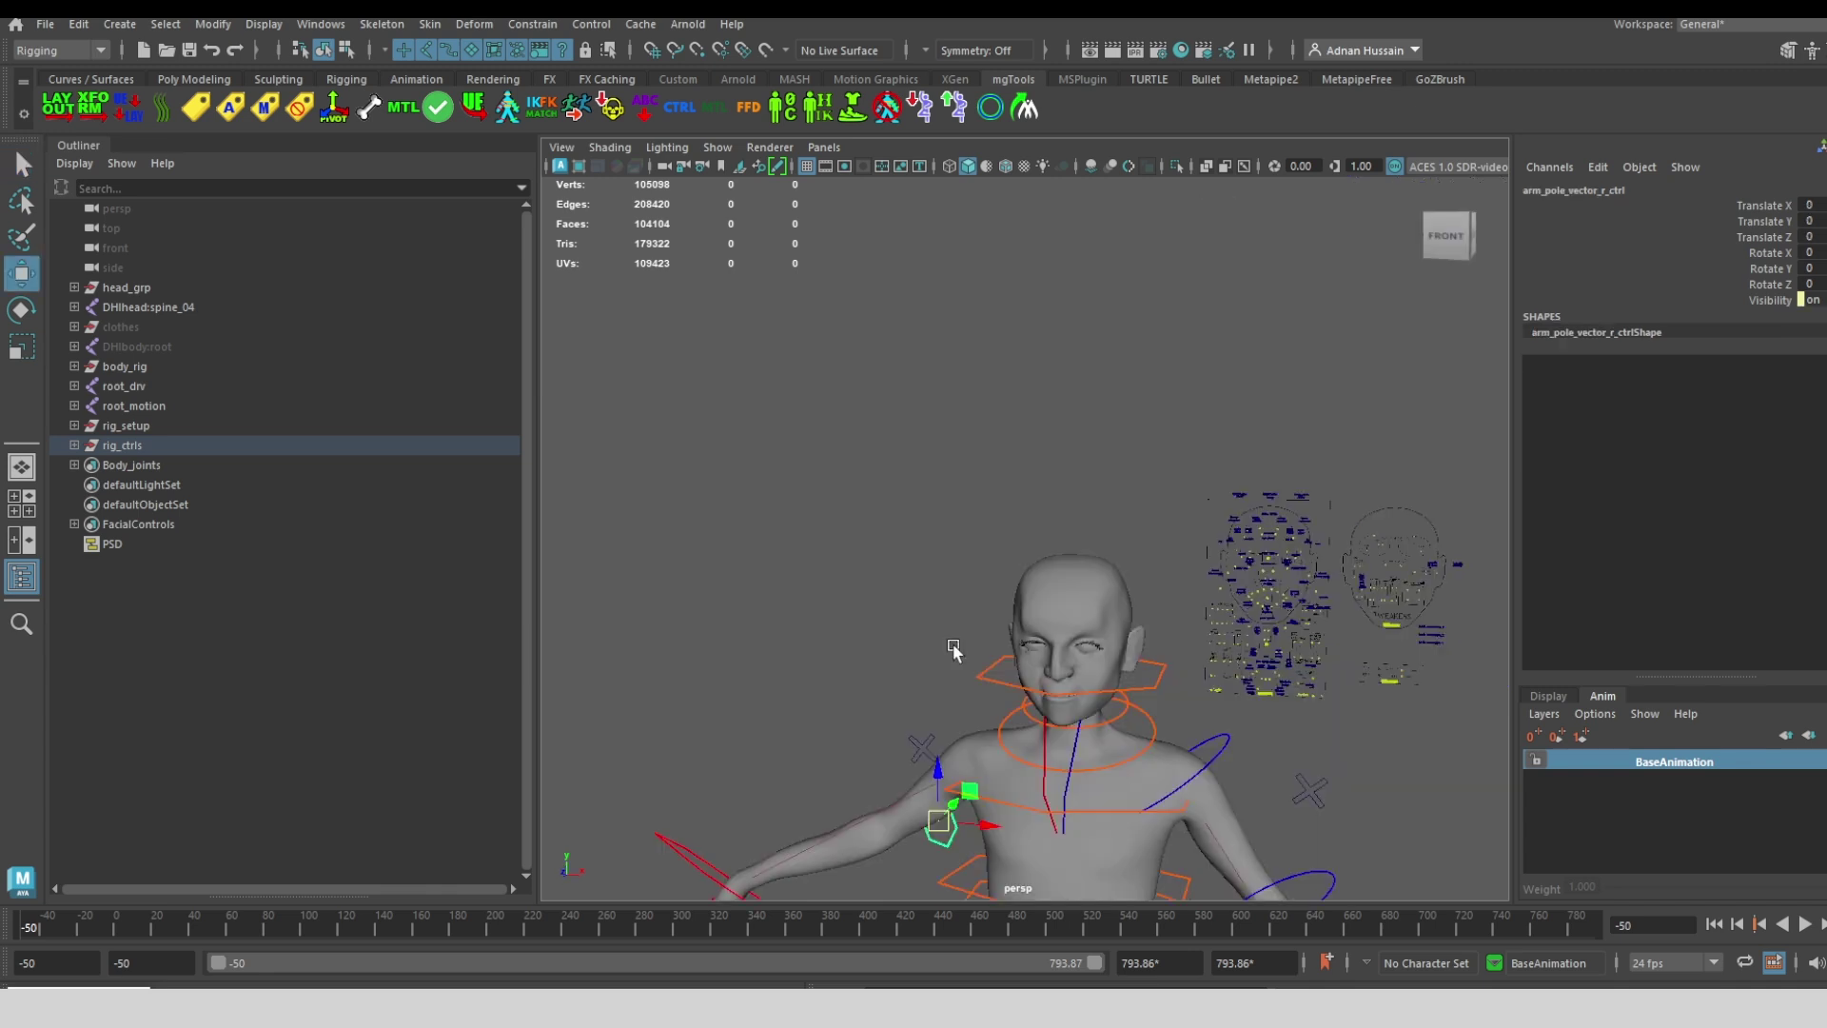
scroll(952, 628, down, 2)
alt+middle_drag(951, 619, 953, 274)
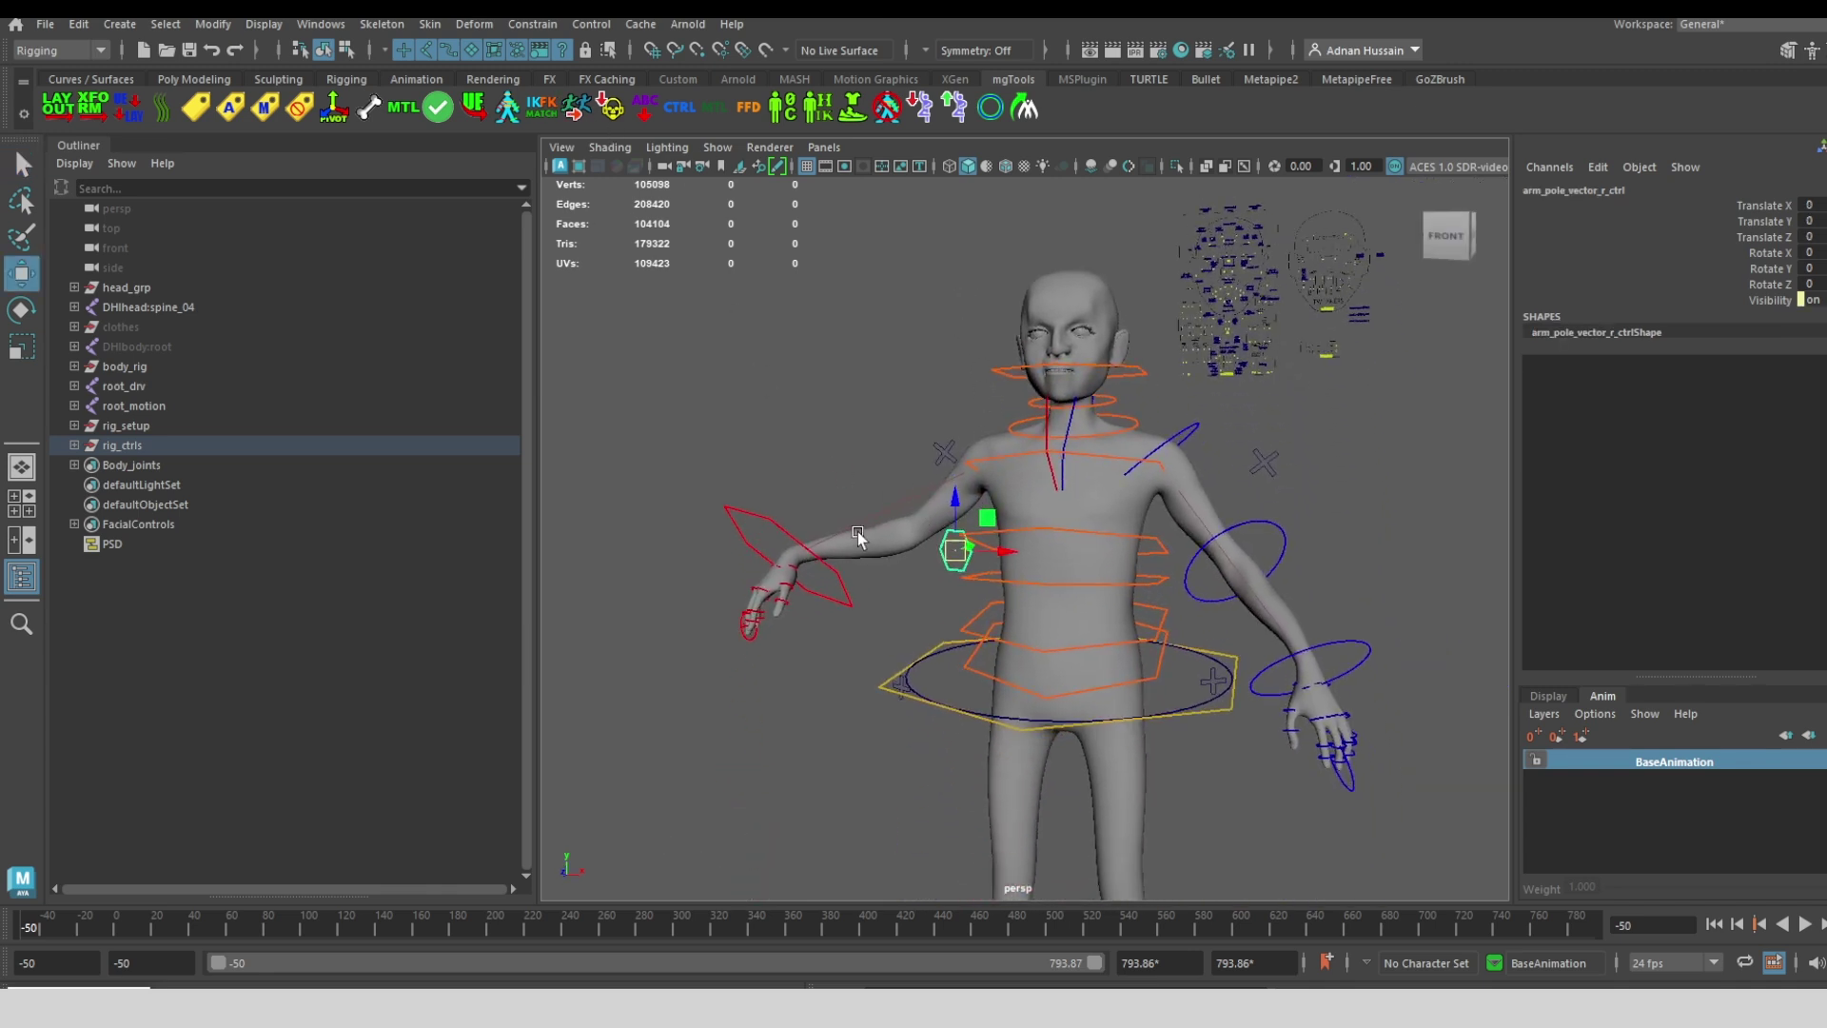
Switch the right arm back to FK by setting its Limb Fkik Switch to 0
click(773, 522)
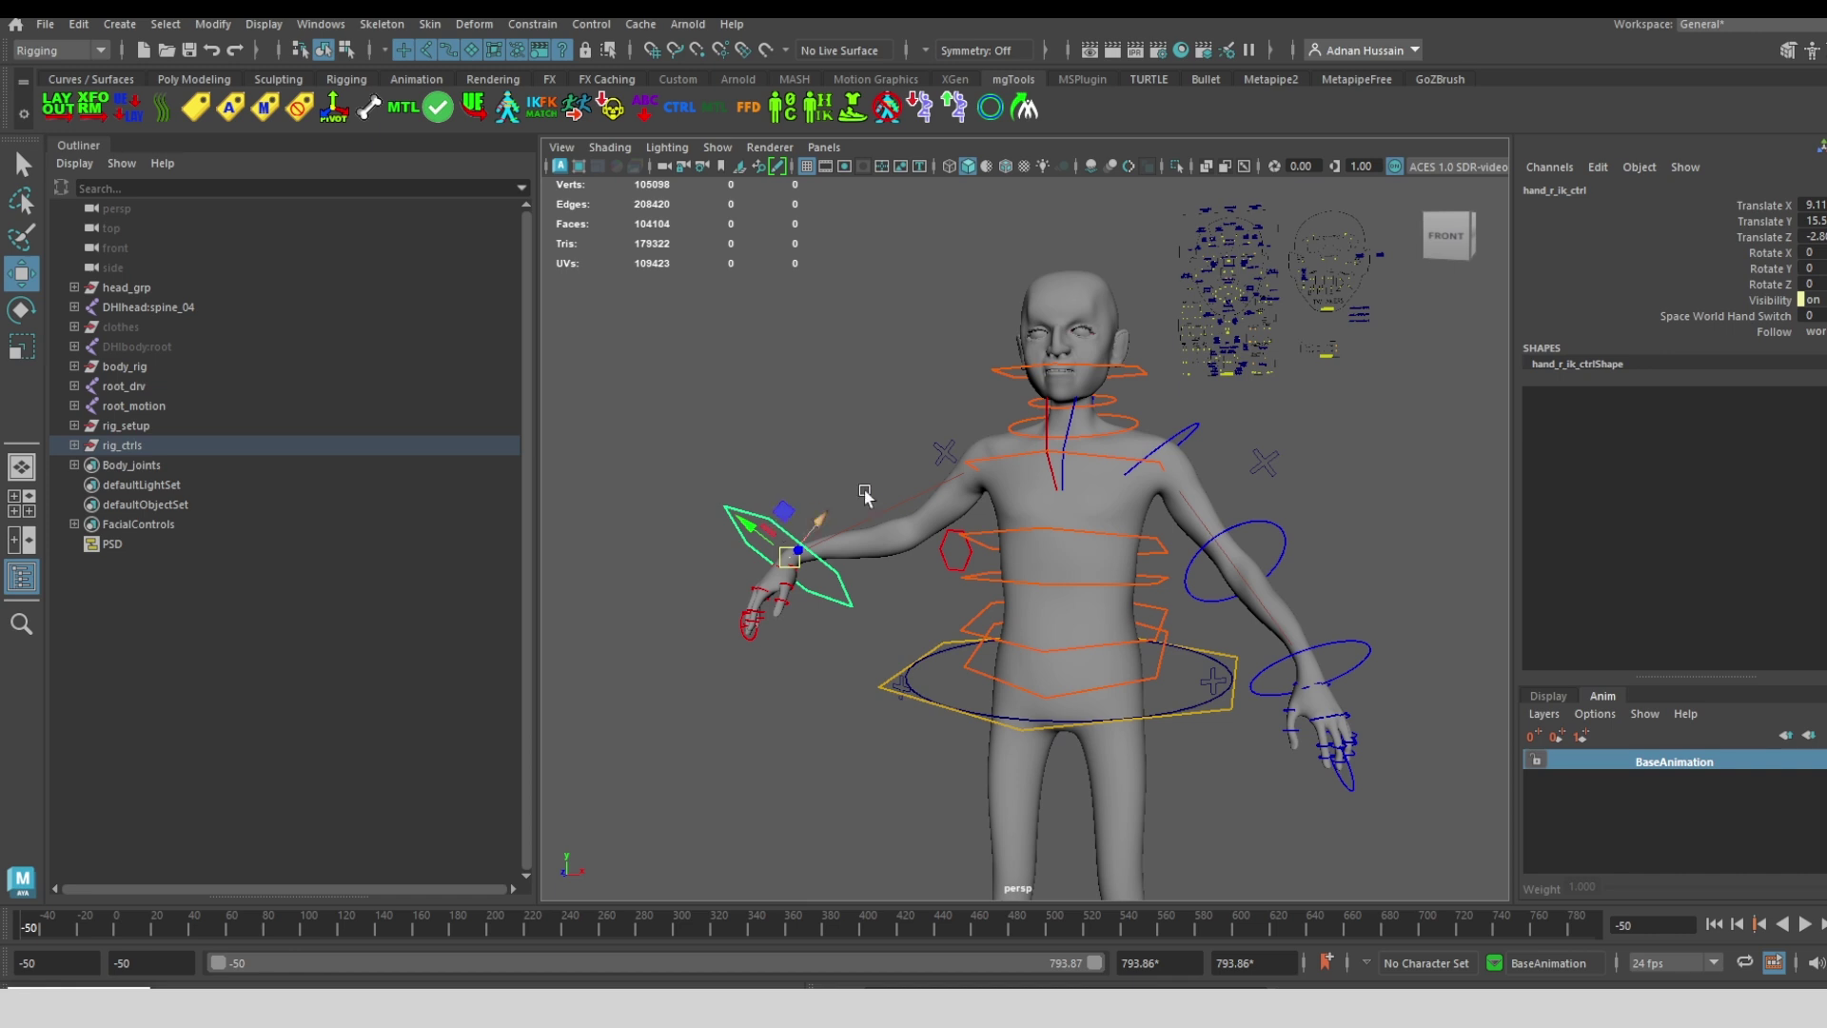
click(944, 453)
click(1768, 224)
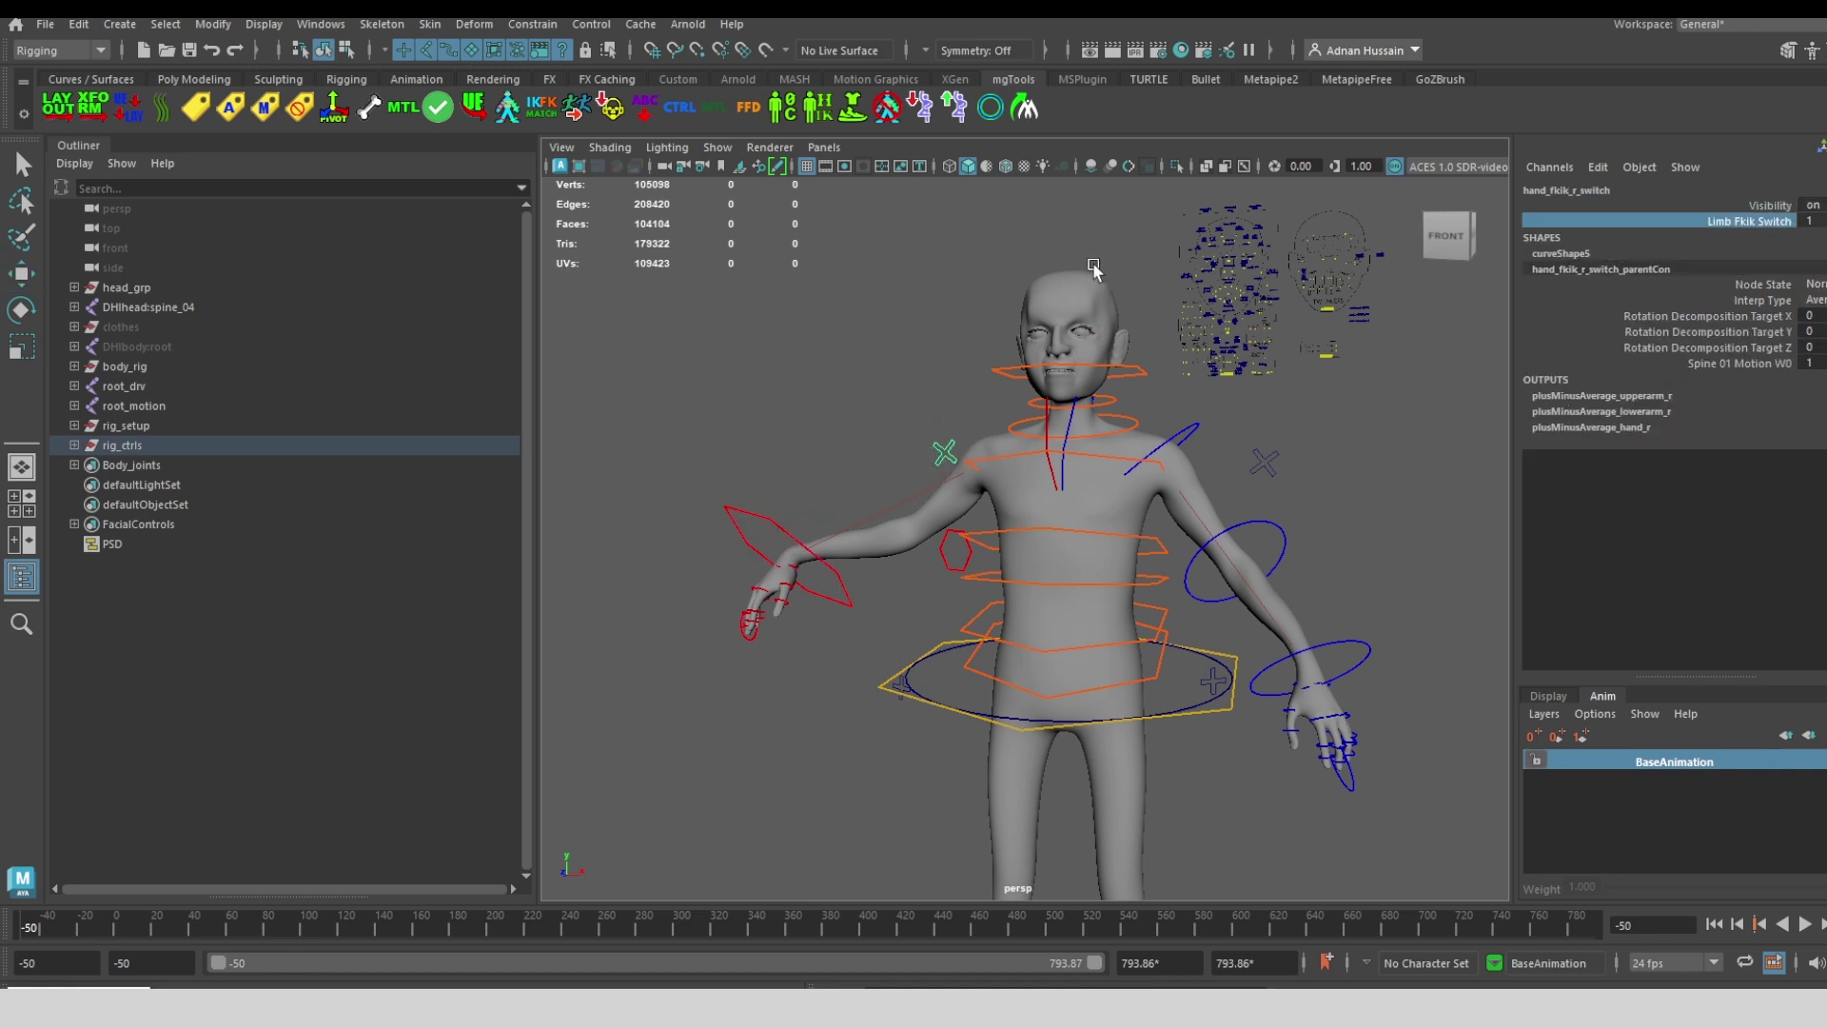
middle_drag(980, 262, 875, 261)
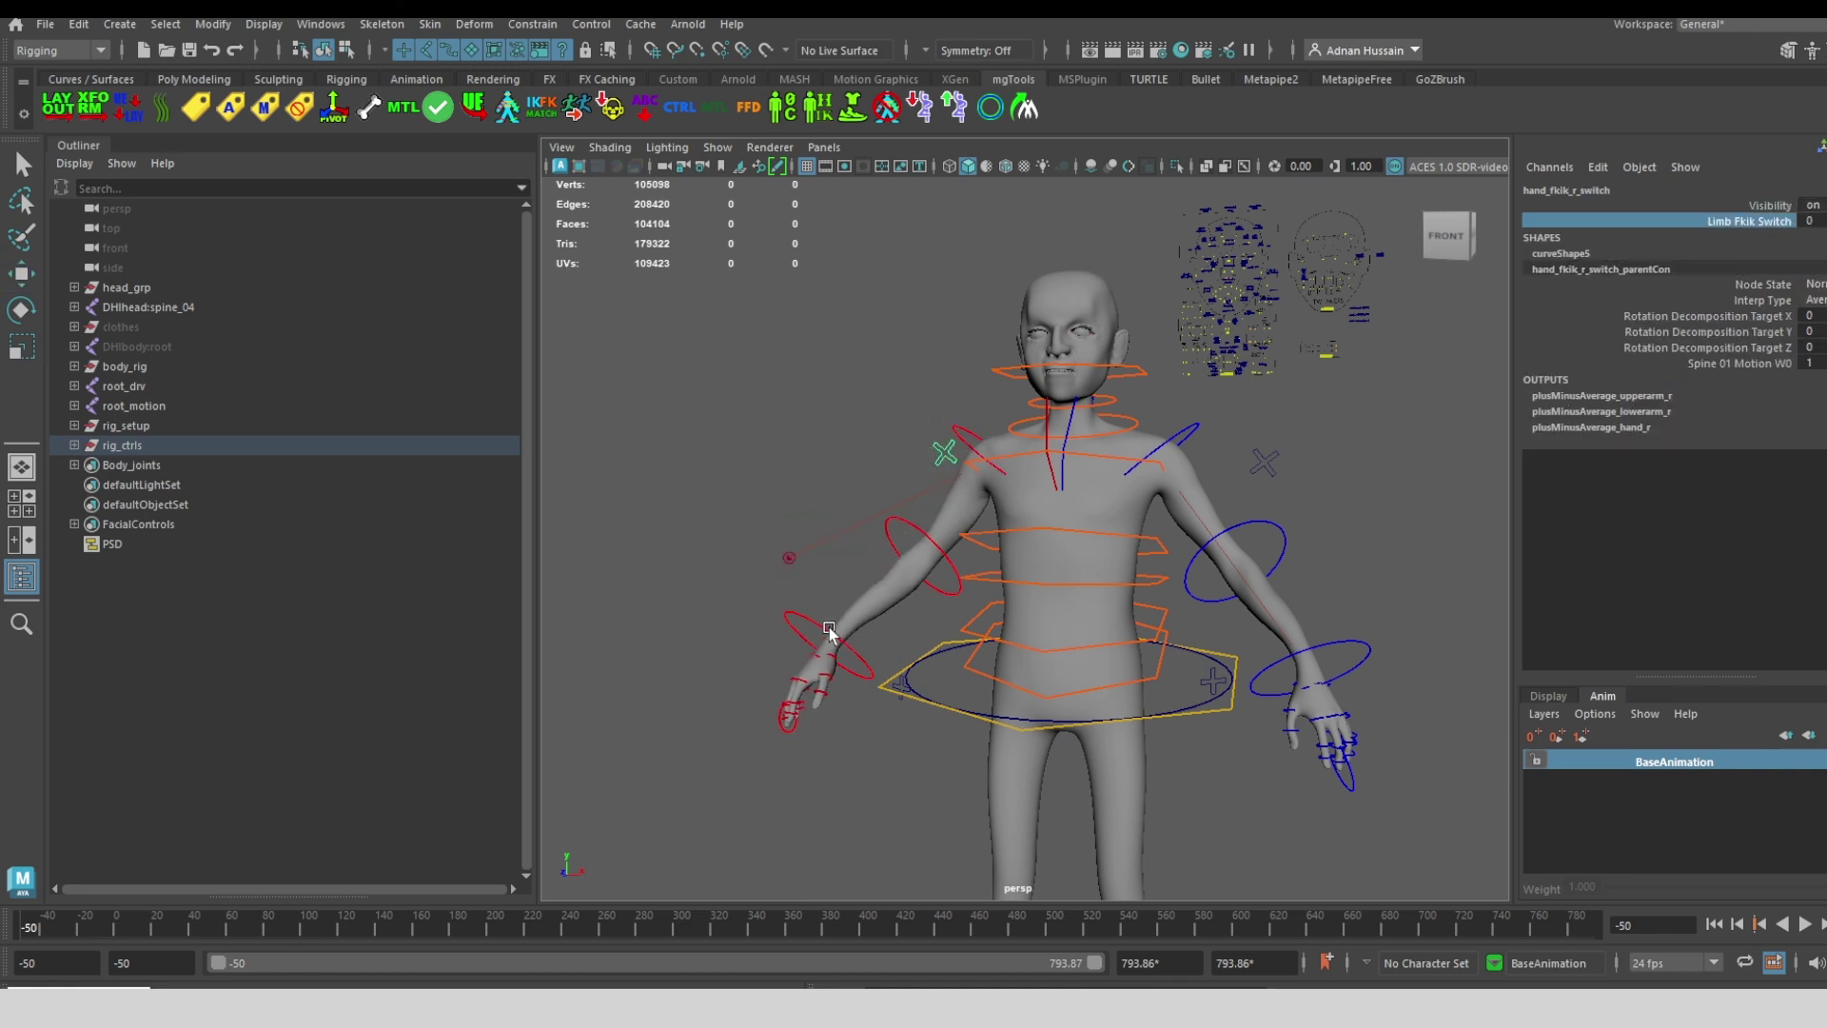
Match the right arm's FK controls to its IK pose with the metahuman ikfk match tool
click(797, 619)
key(w)
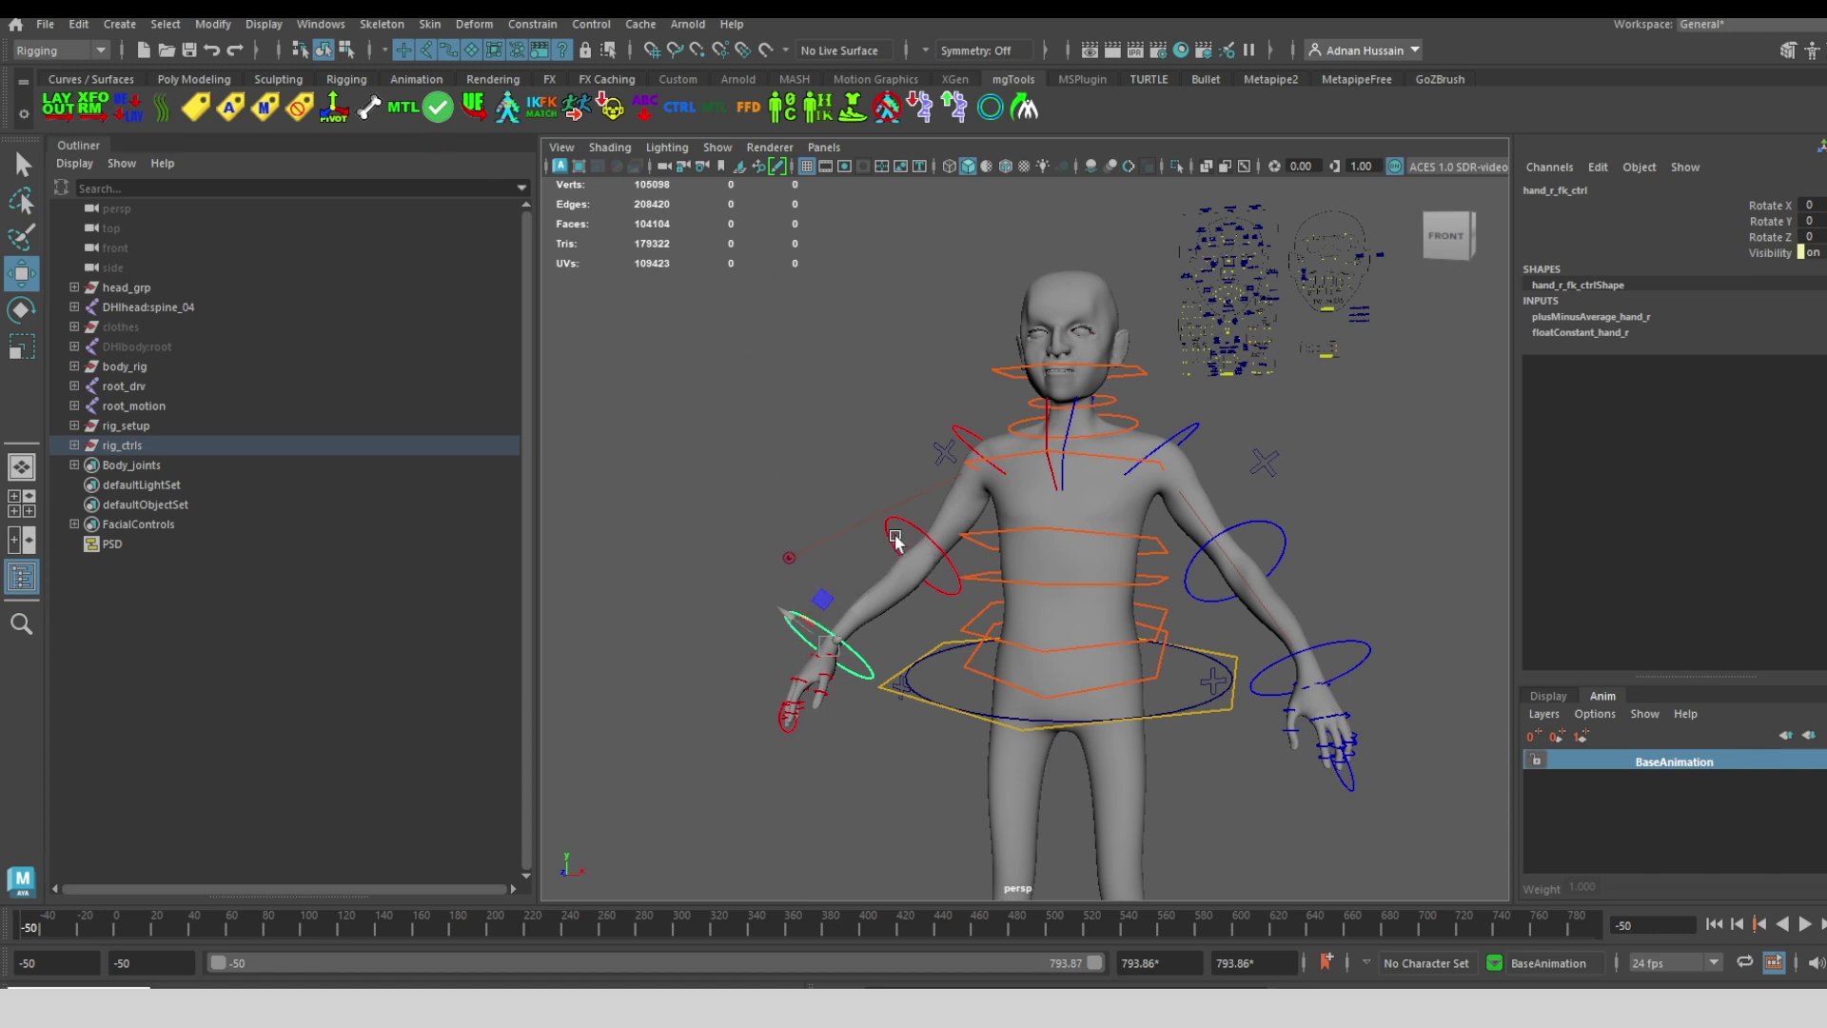
click(544, 117)
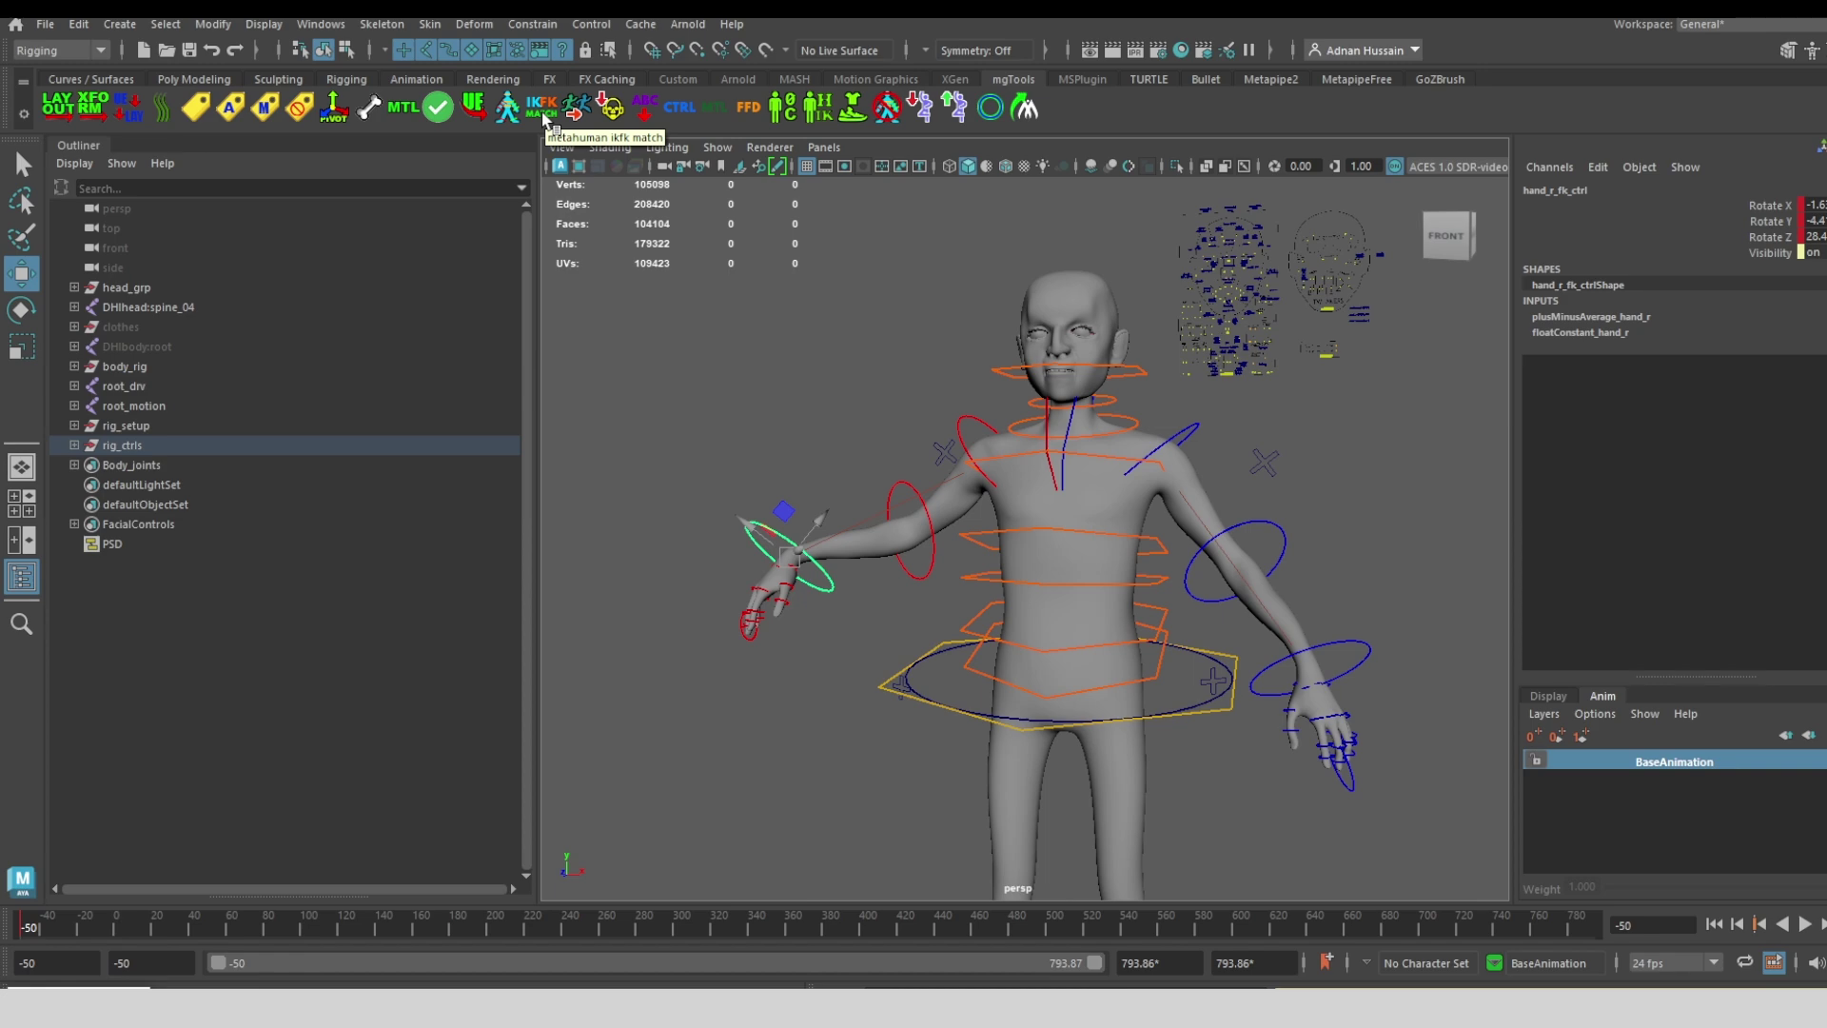
alt+drag(887, 400, 906, 432)
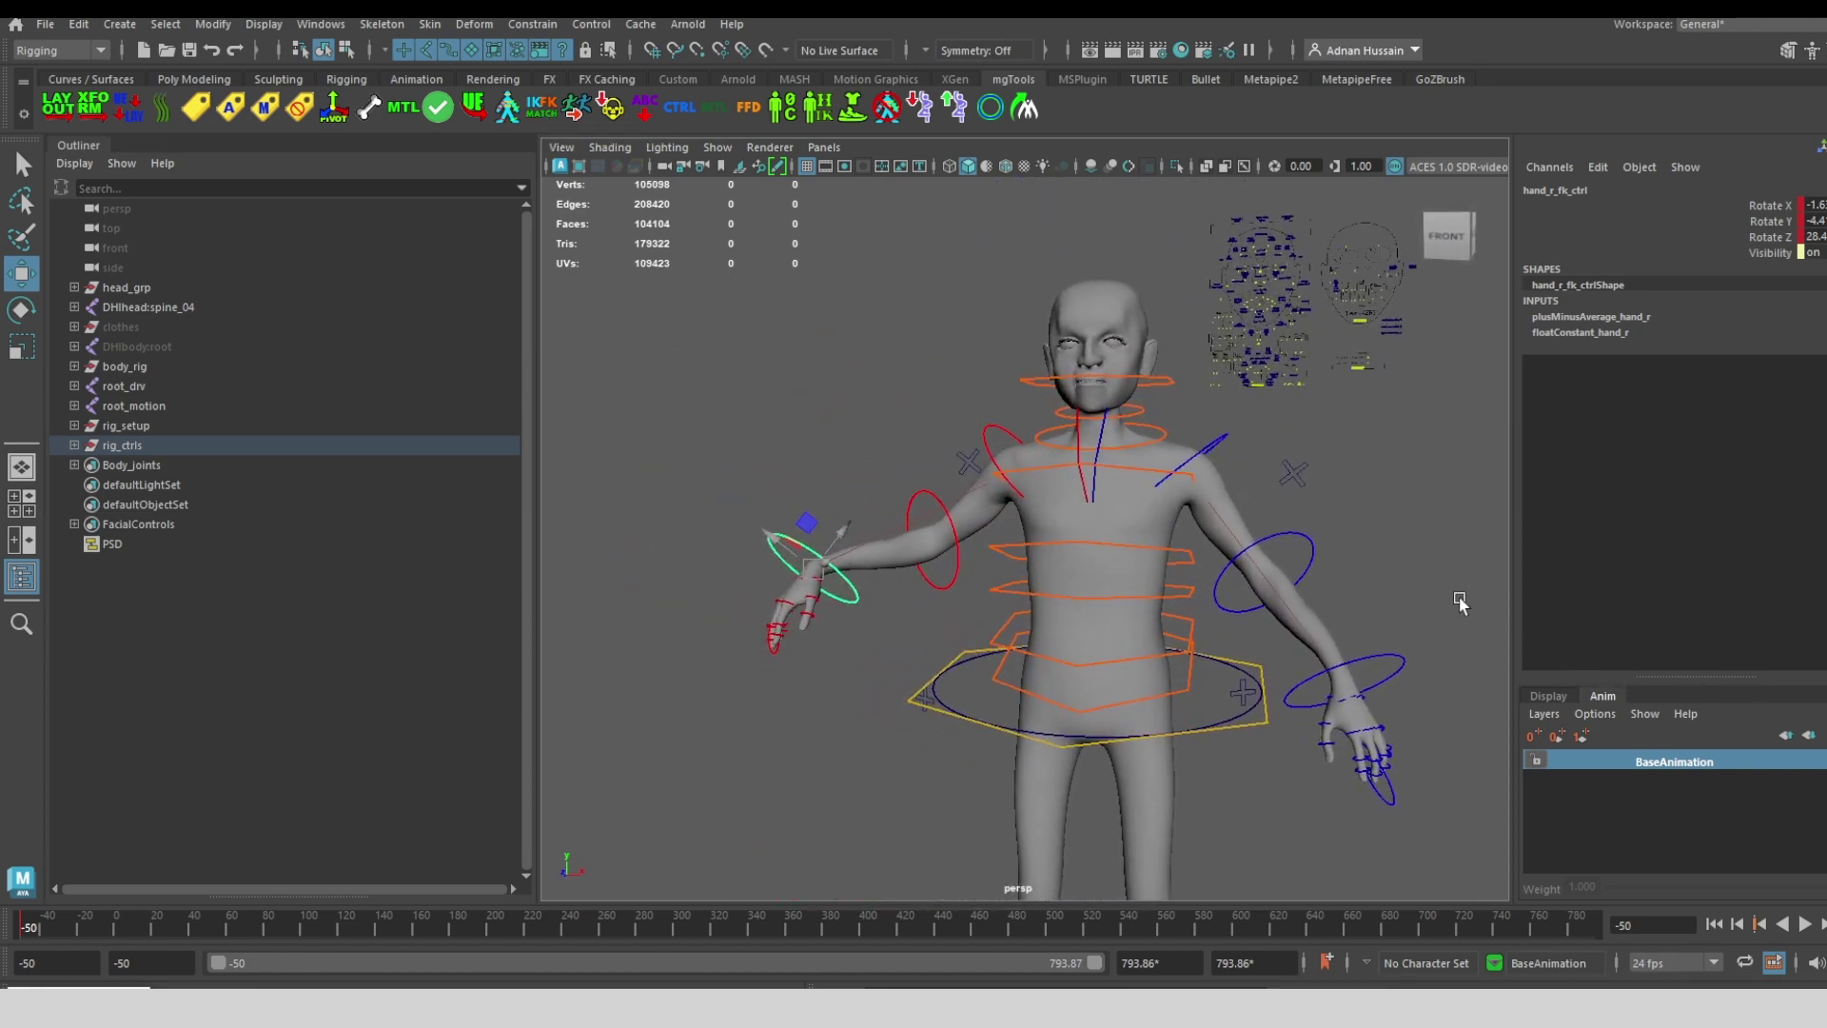
Try a Roll of about -15 on the right foot IK control, and undo it
alt+middle_drag(1429, 587, 1378, 320)
scroll(1202, 657, down, 2)
alt+drag(1200, 694, 1115, 699)
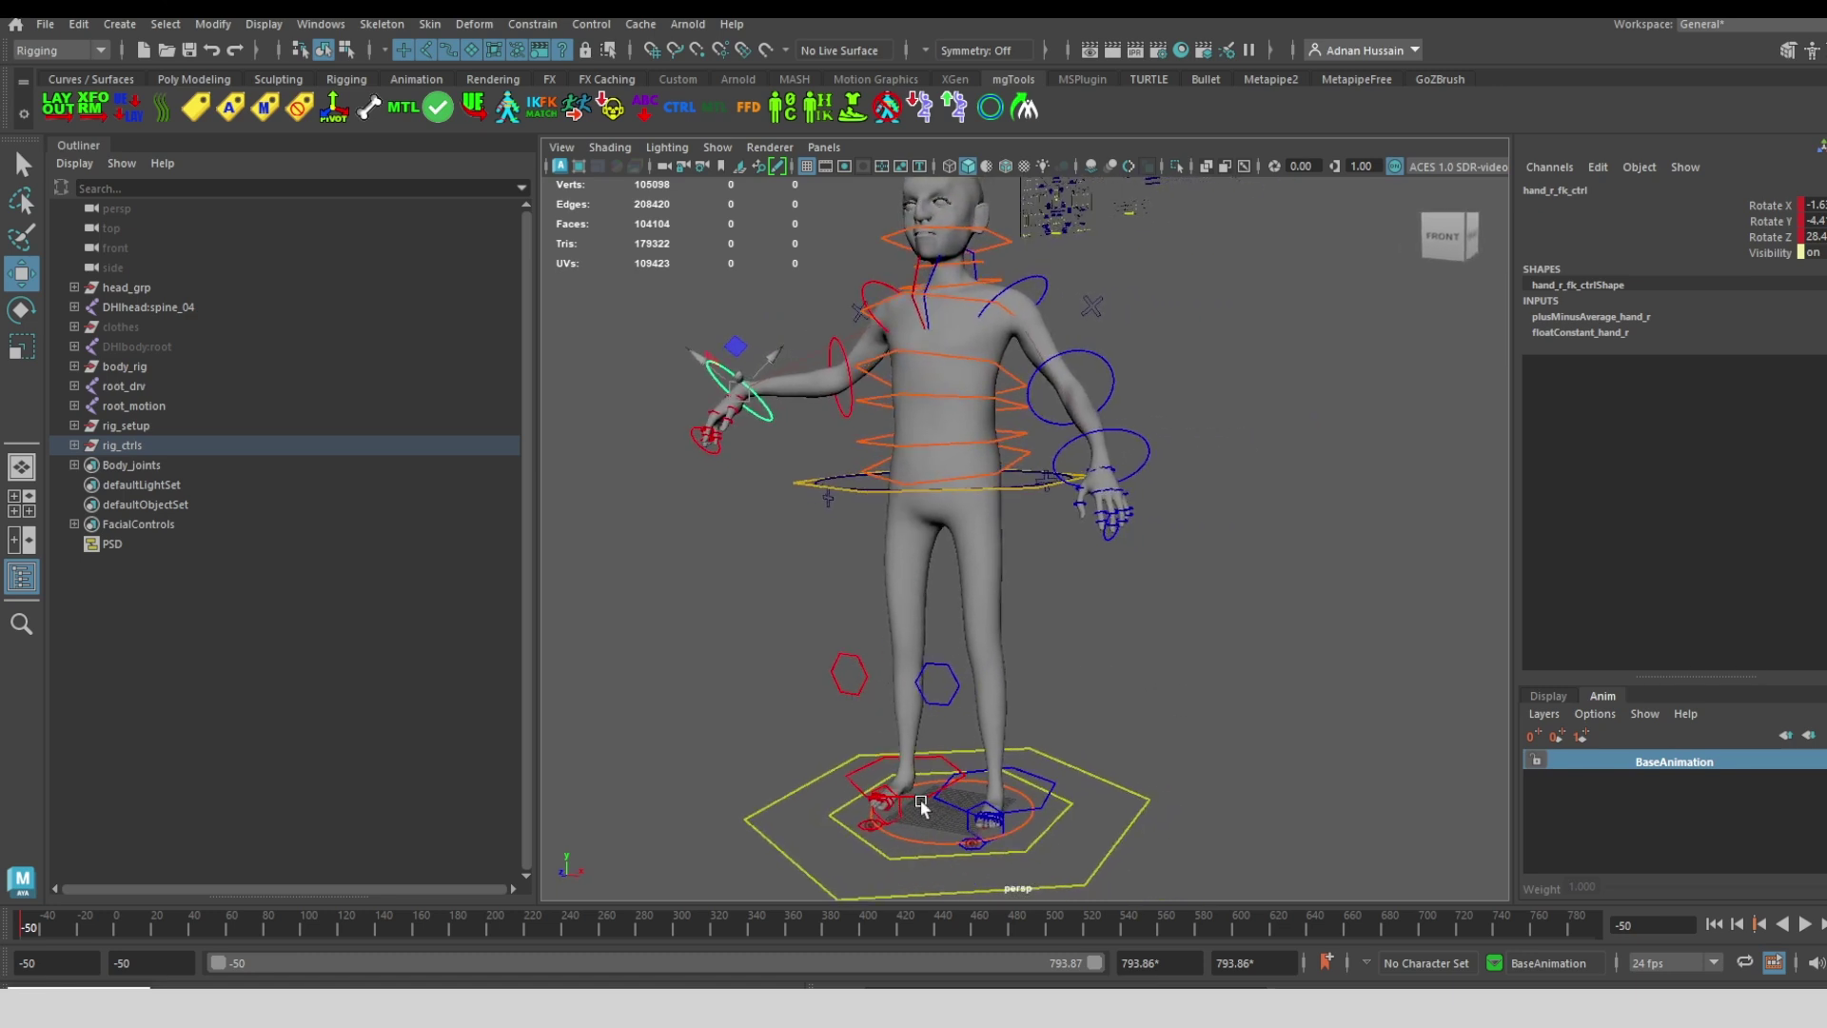
click(881, 771)
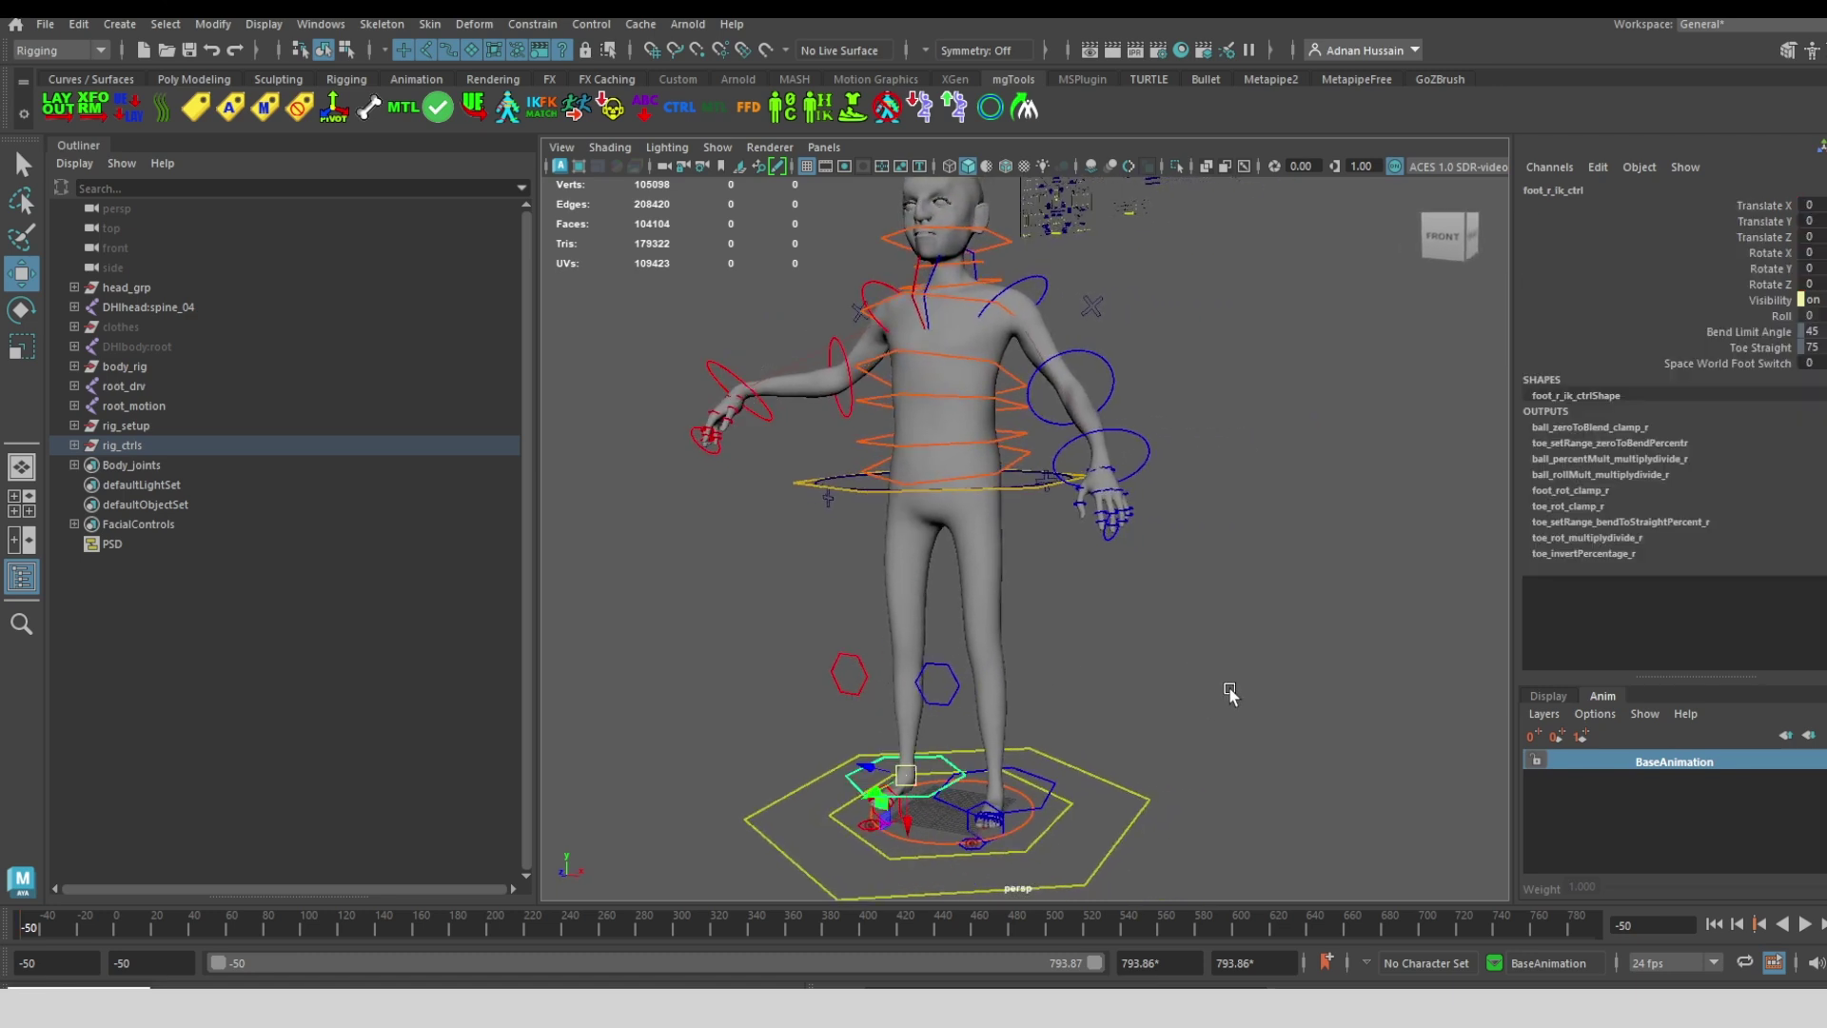
alt+drag(1230, 694, 1237, 692)
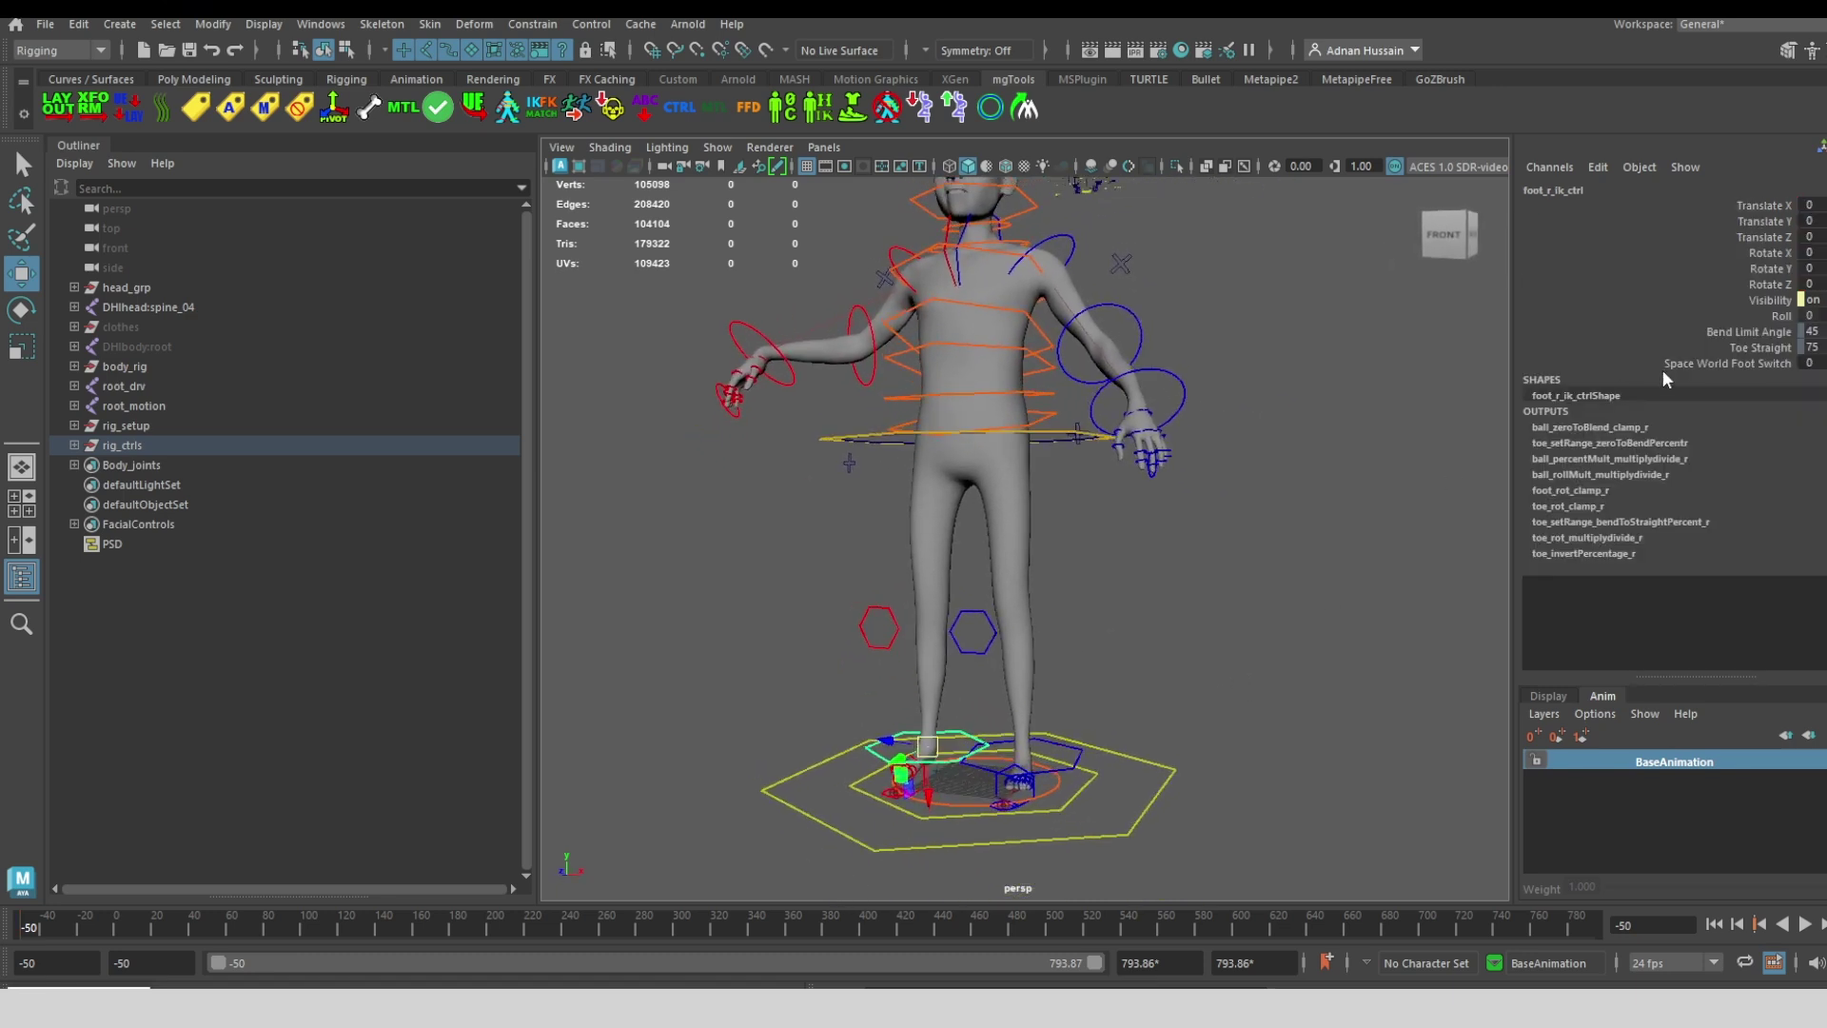
click(1781, 316)
middle_drag(1108, 551, 953, 578)
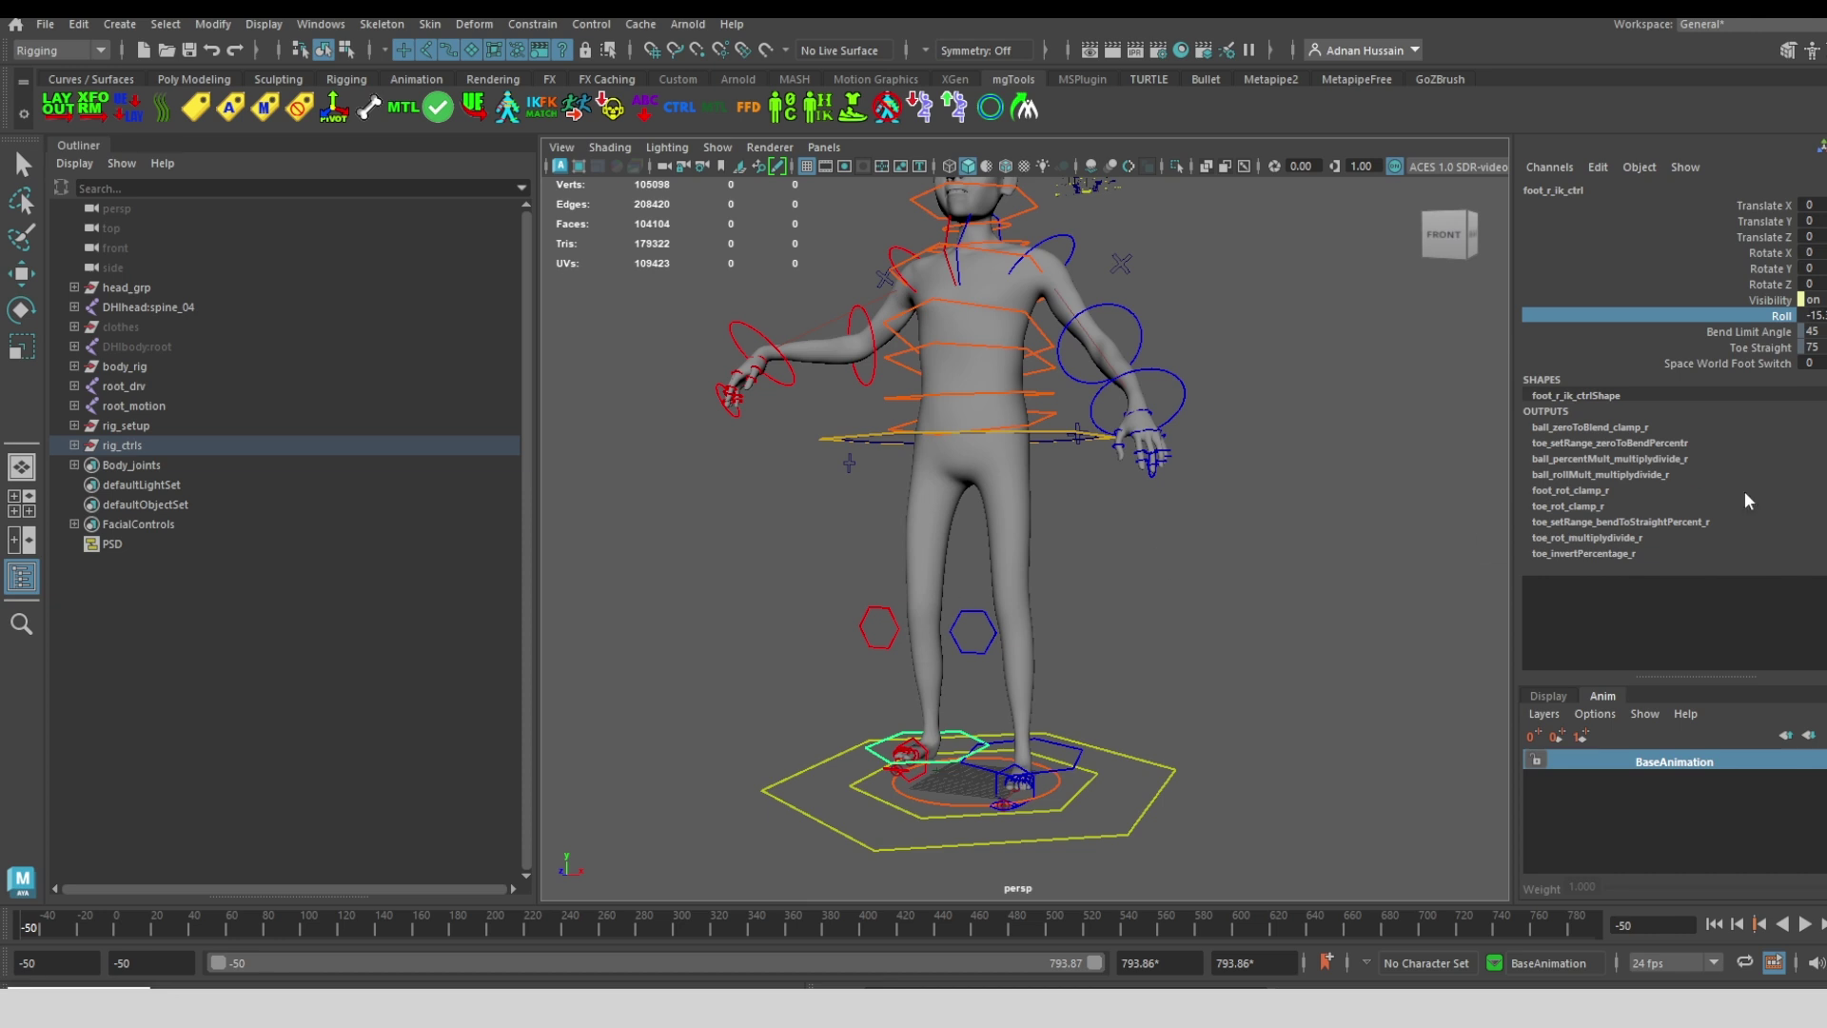
key(ctrl+z)
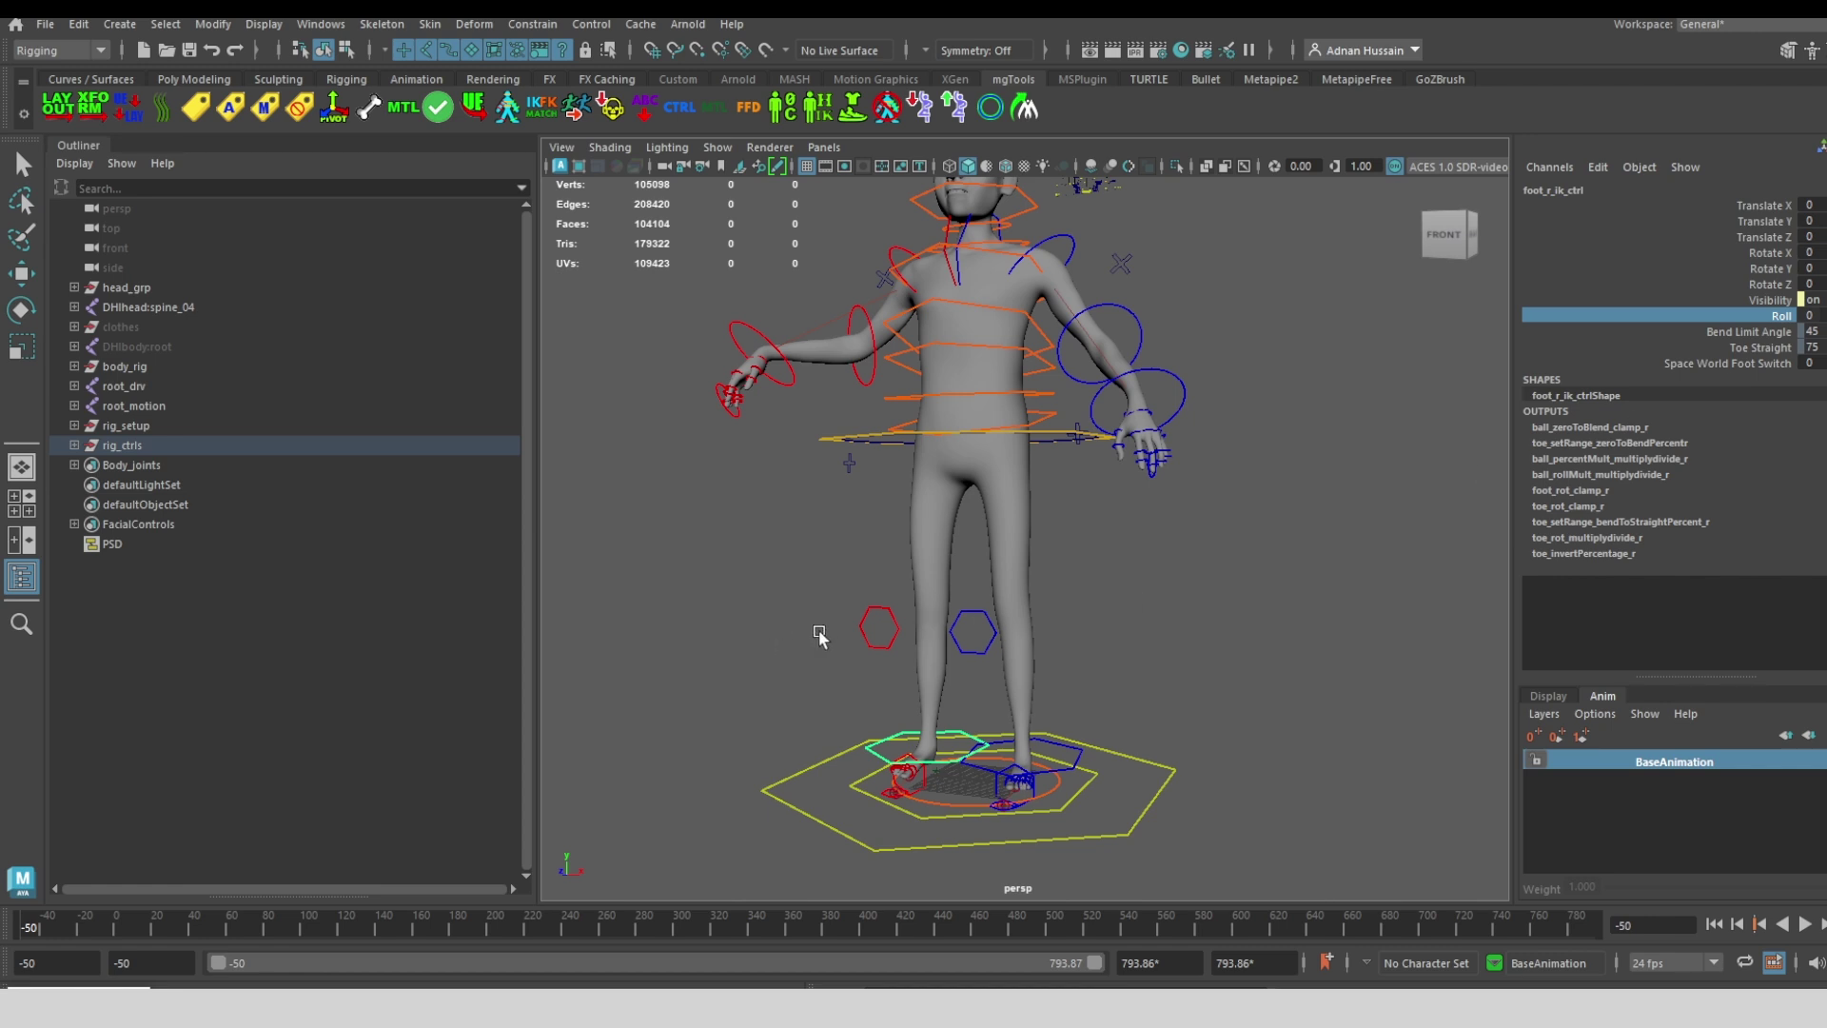
Select the right leg pole vector control with the Move tool
click(879, 624)
key(w)
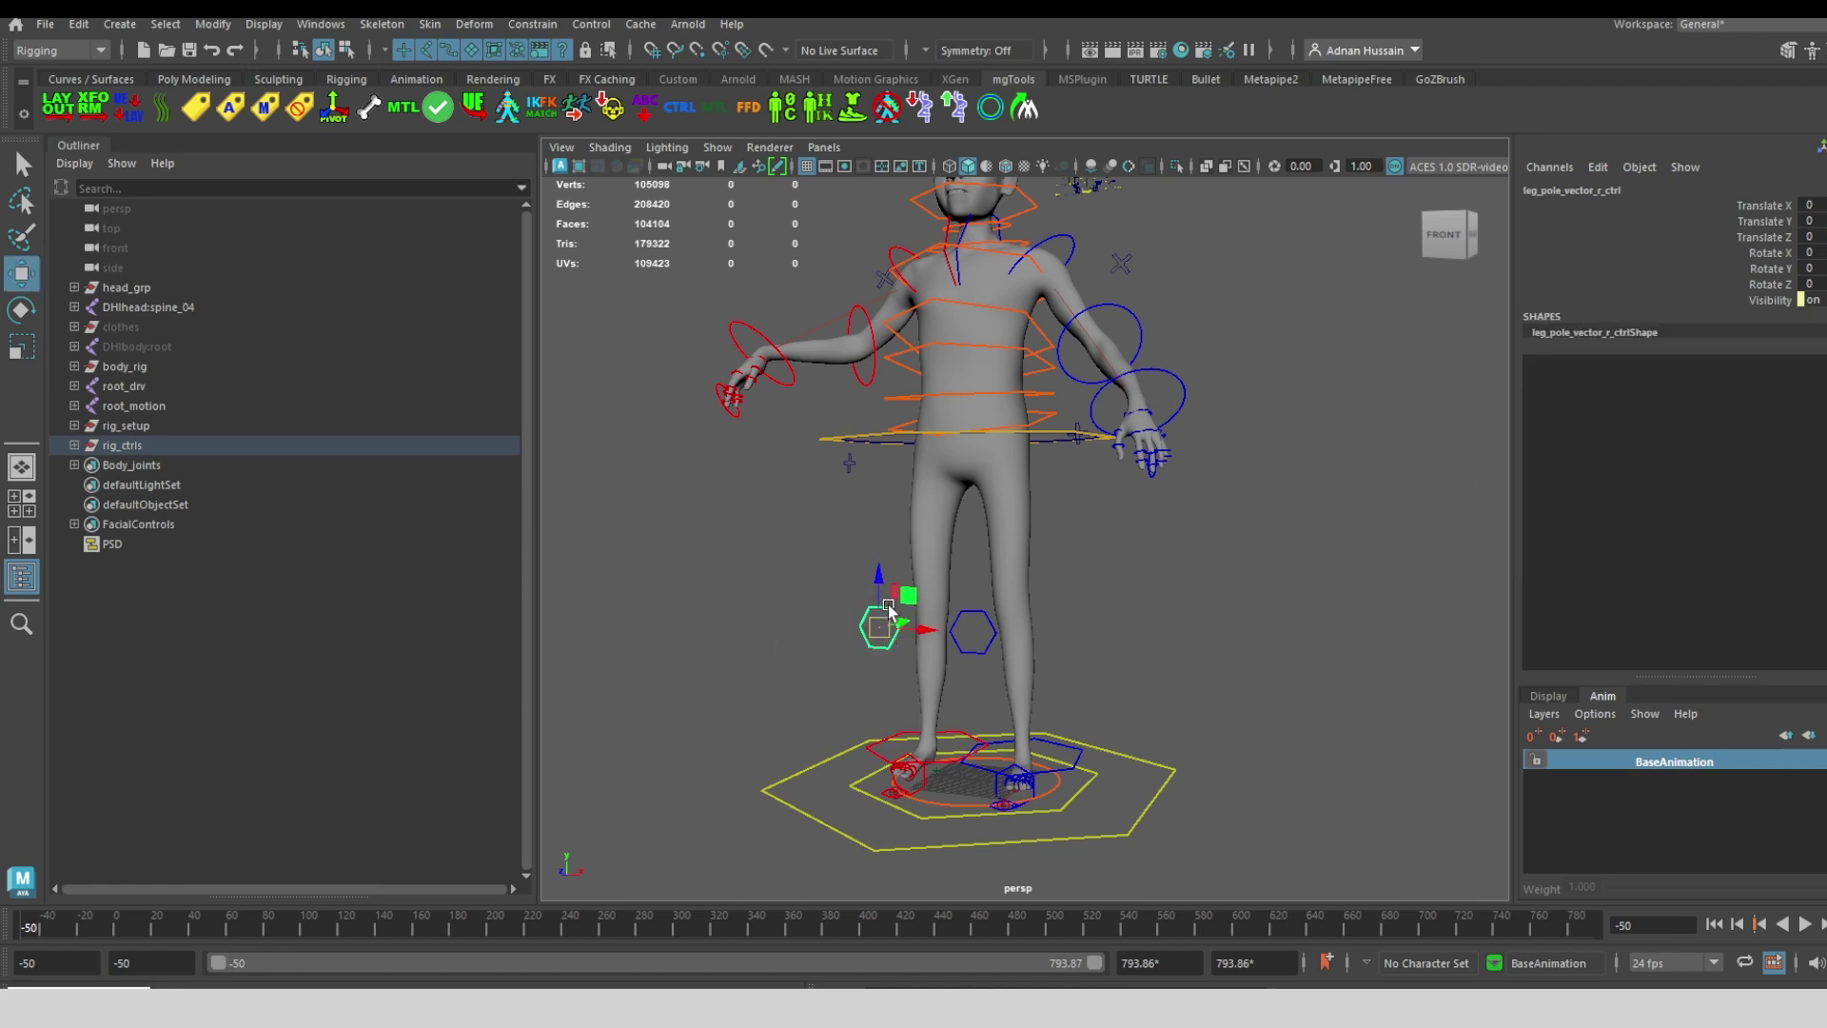
Switch the character's left arm to IK by setting its Limb Fkik Switch to 1
scroll(872, 534, down, 2)
alt+middle_drag(869, 510, 880, 675)
alt+drag(871, 433, 999, 497)
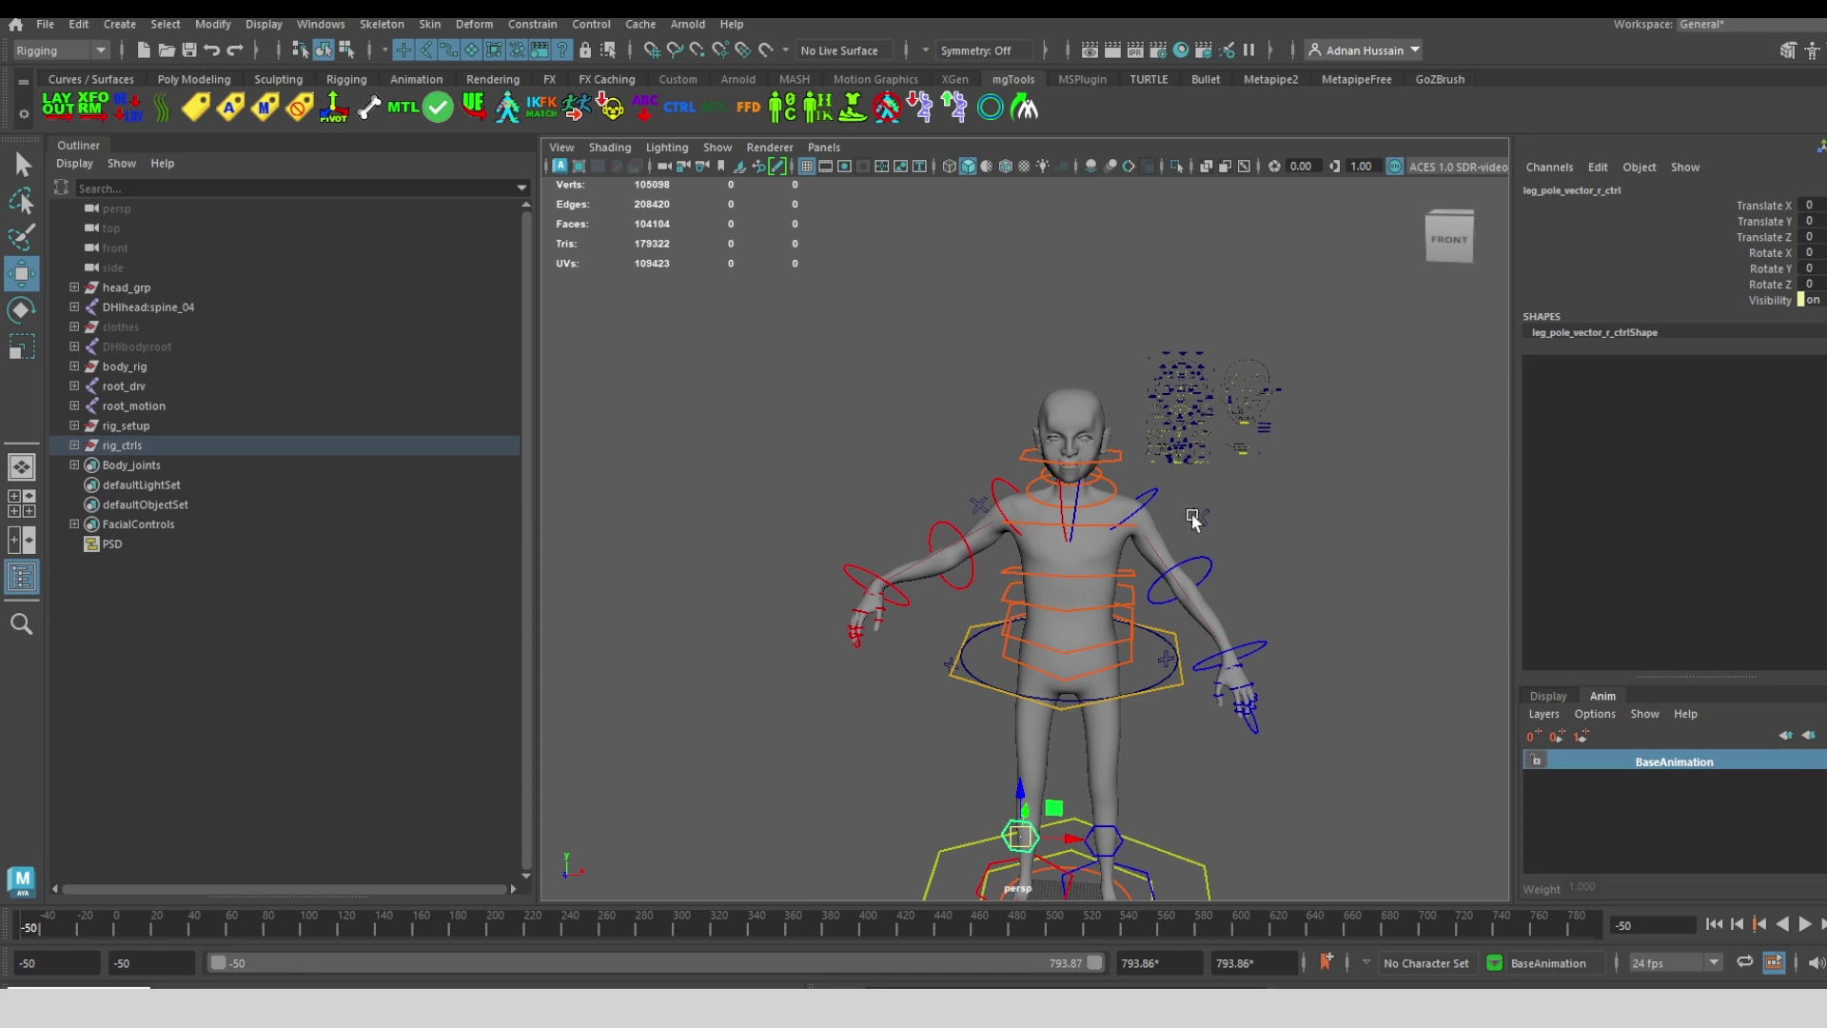
click(1197, 516)
click(1748, 220)
middle_drag(1448, 238, 1565, 391)
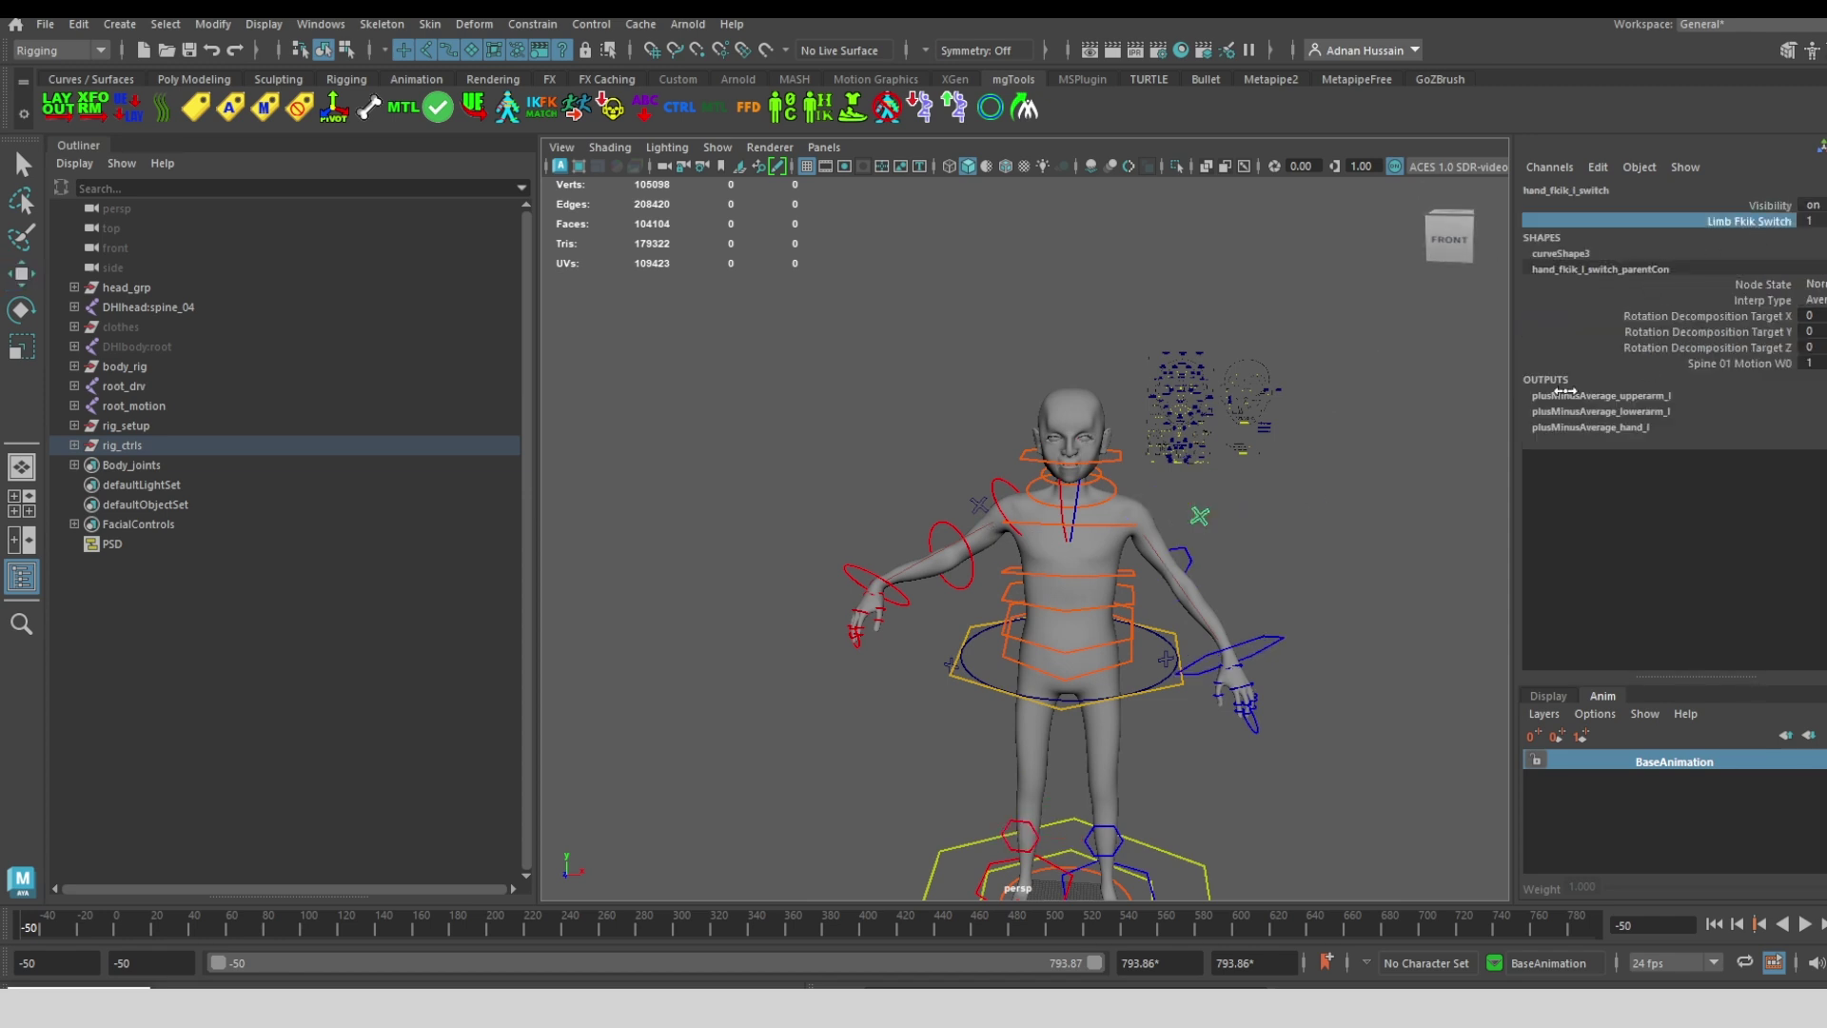
Move the character's left hand IK control up and inward to raise the hand beside the head
click(1266, 635)
alt+drag(1290, 580, 1290, 555)
alt+middle_drag(1290, 555, 1285, 528)
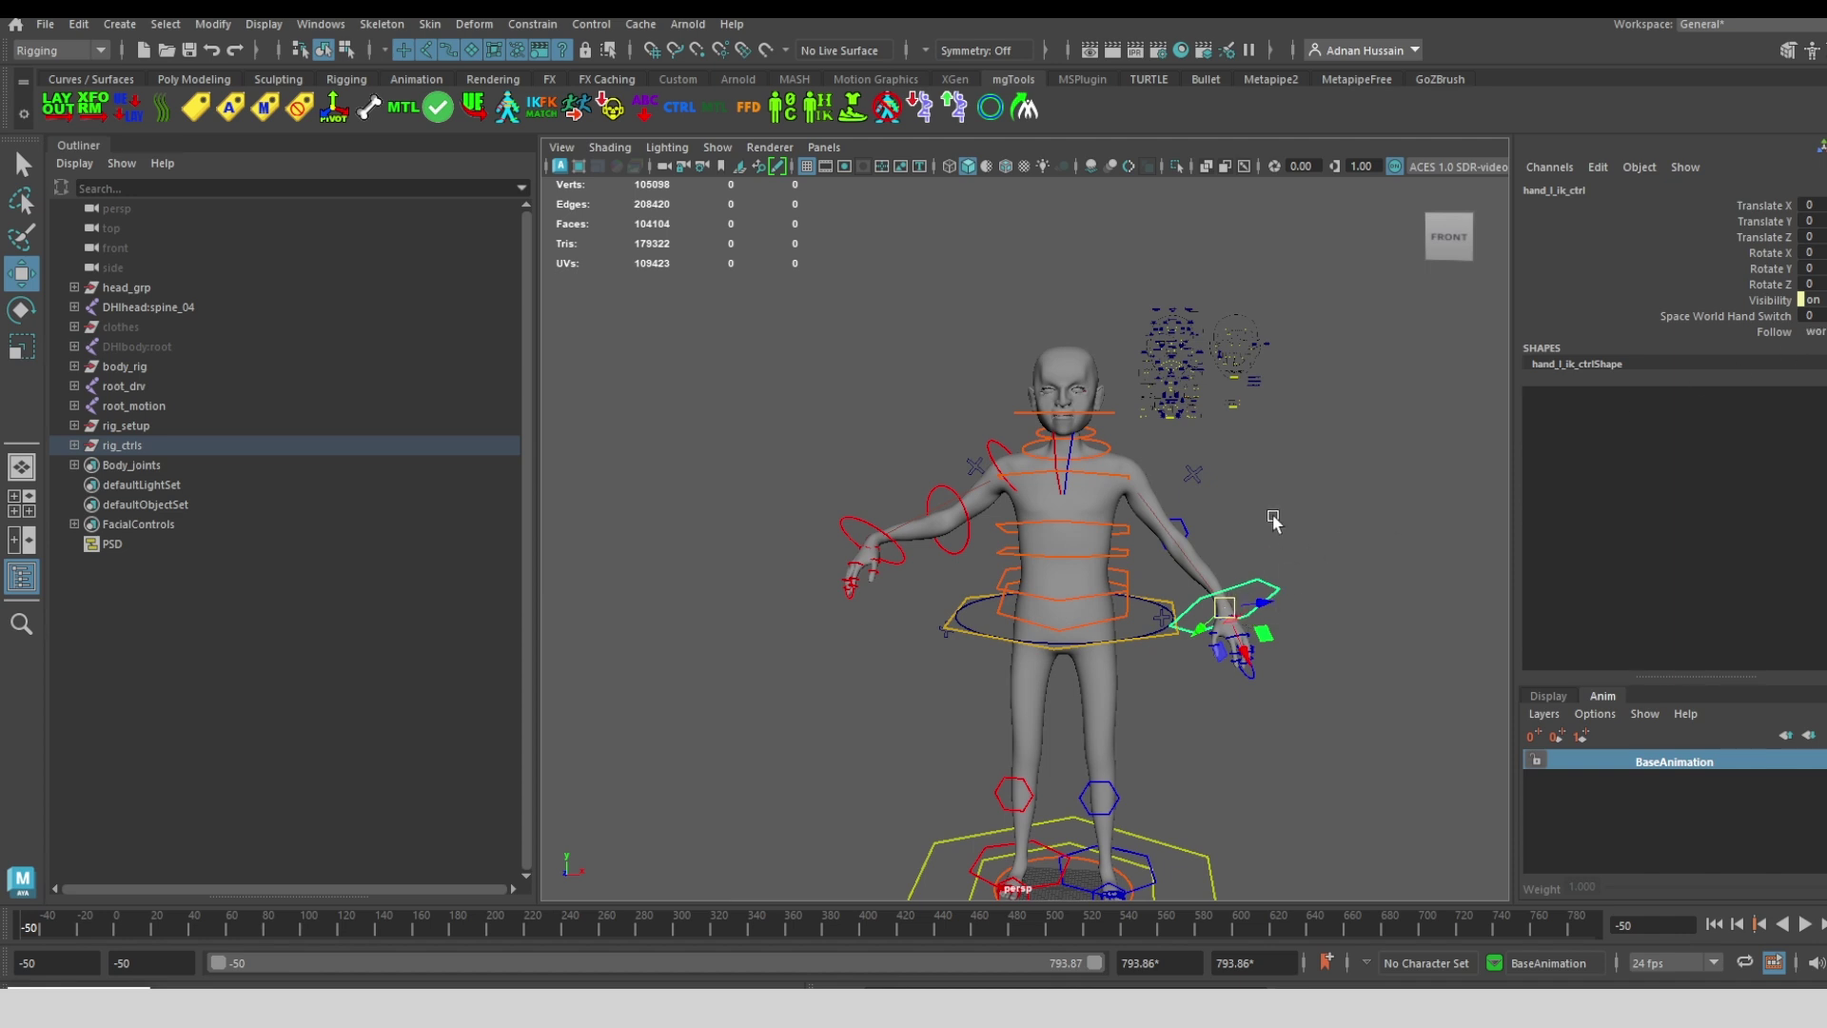
alt+drag(1270, 514, 1257, 508)
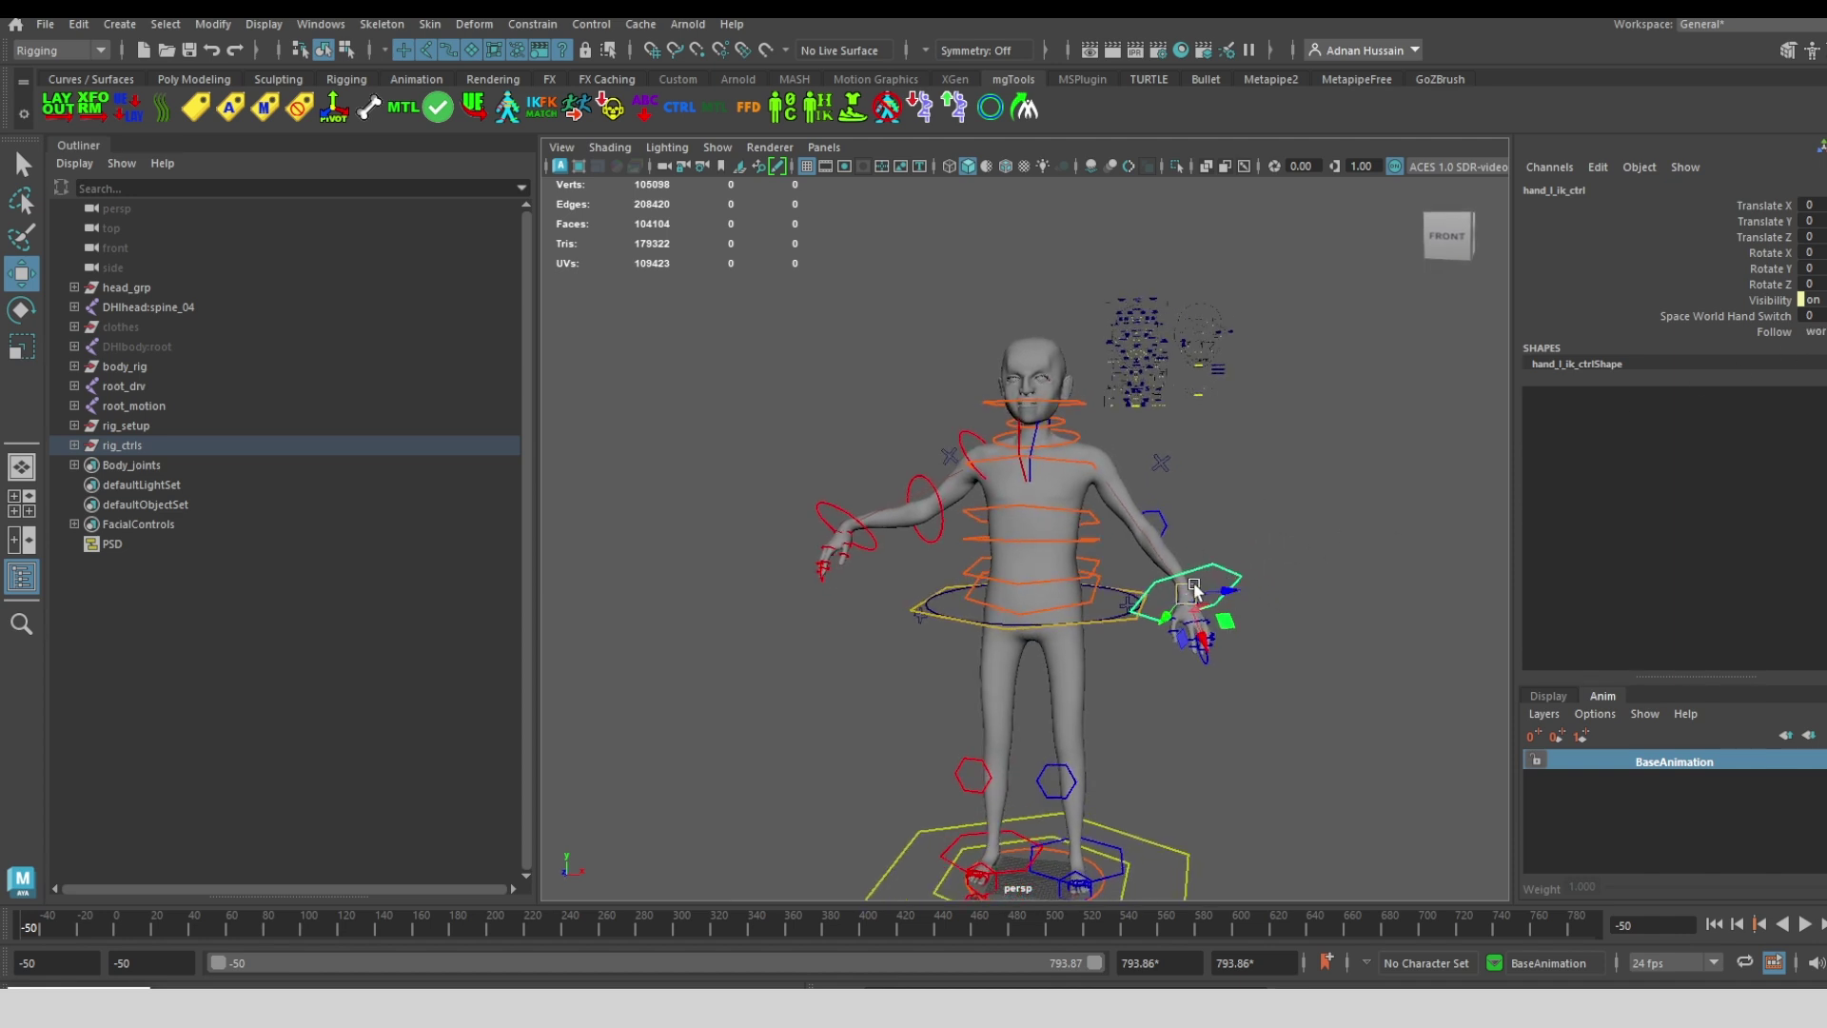
drag(1186, 586, 1107, 534)
alt+drag(1281, 605, 1042, 578)
drag(845, 502, 860, 373)
alt+drag(1081, 412, 1228, 417)
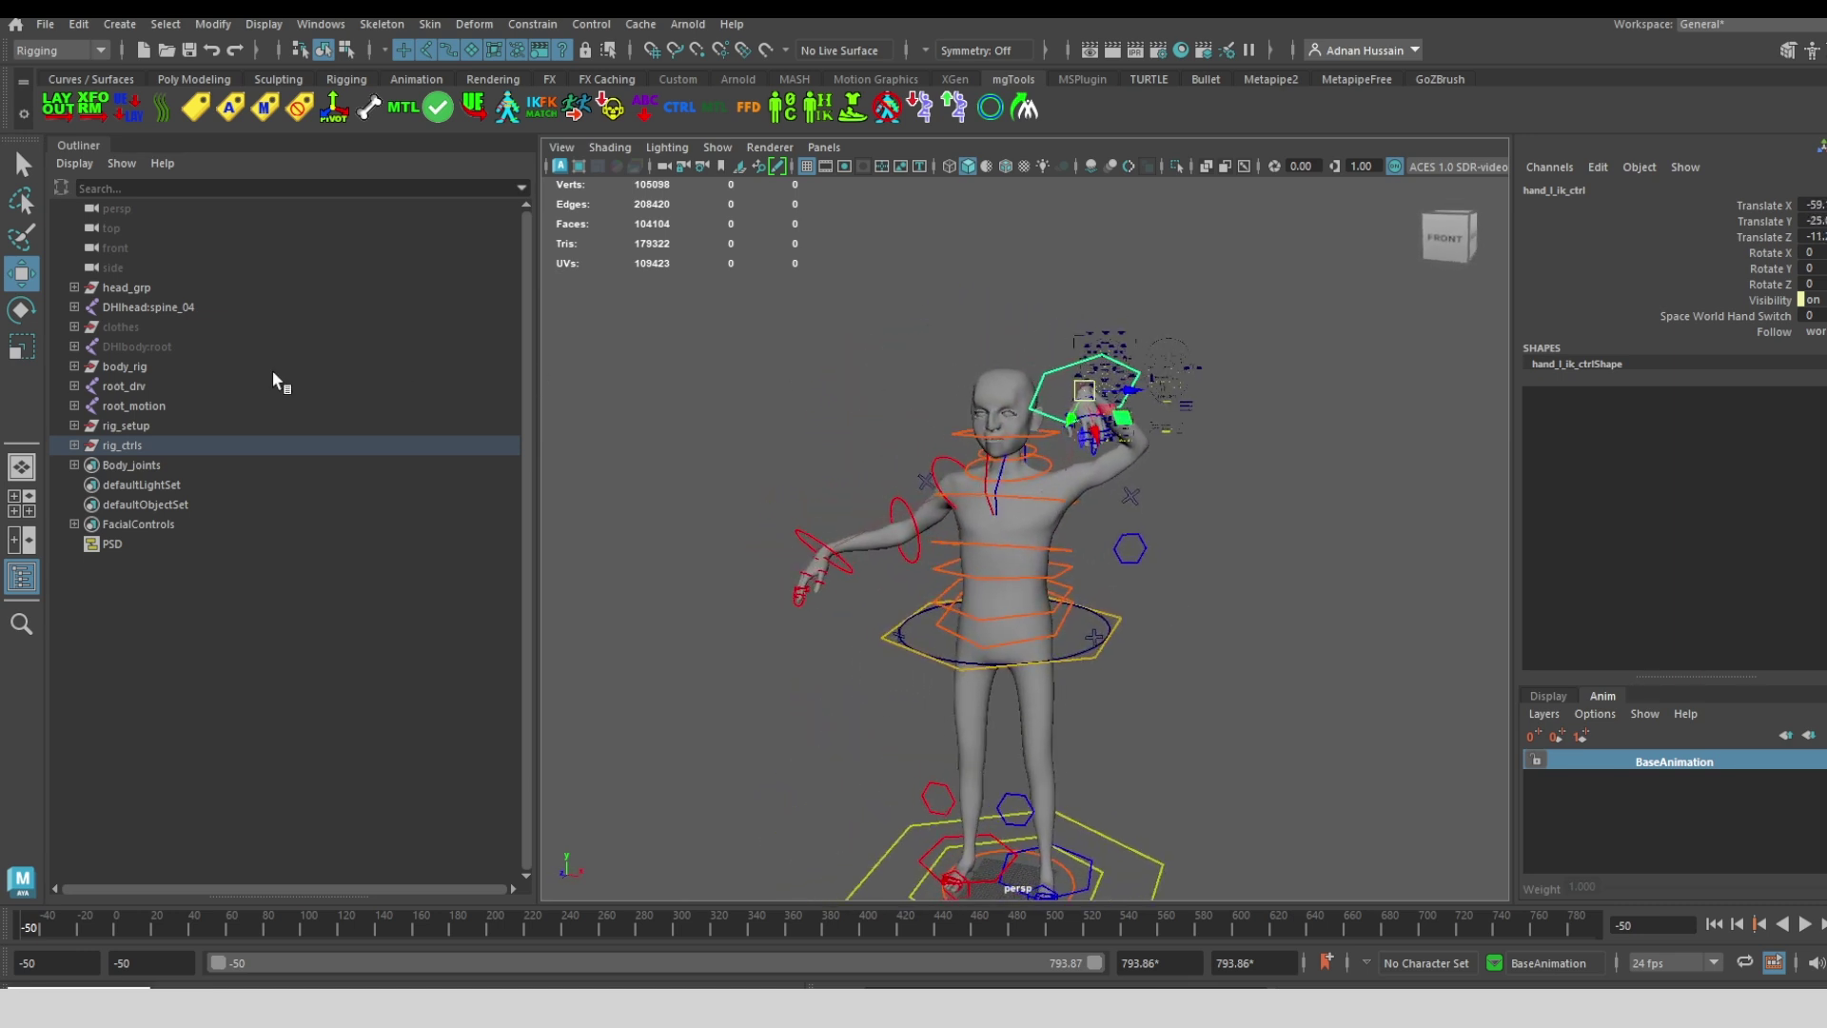
Rotate the left hand IK control to turn the palm toward the head, and move the hand against the head
click(17, 312)
alt+drag(1226, 311, 1330, 351)
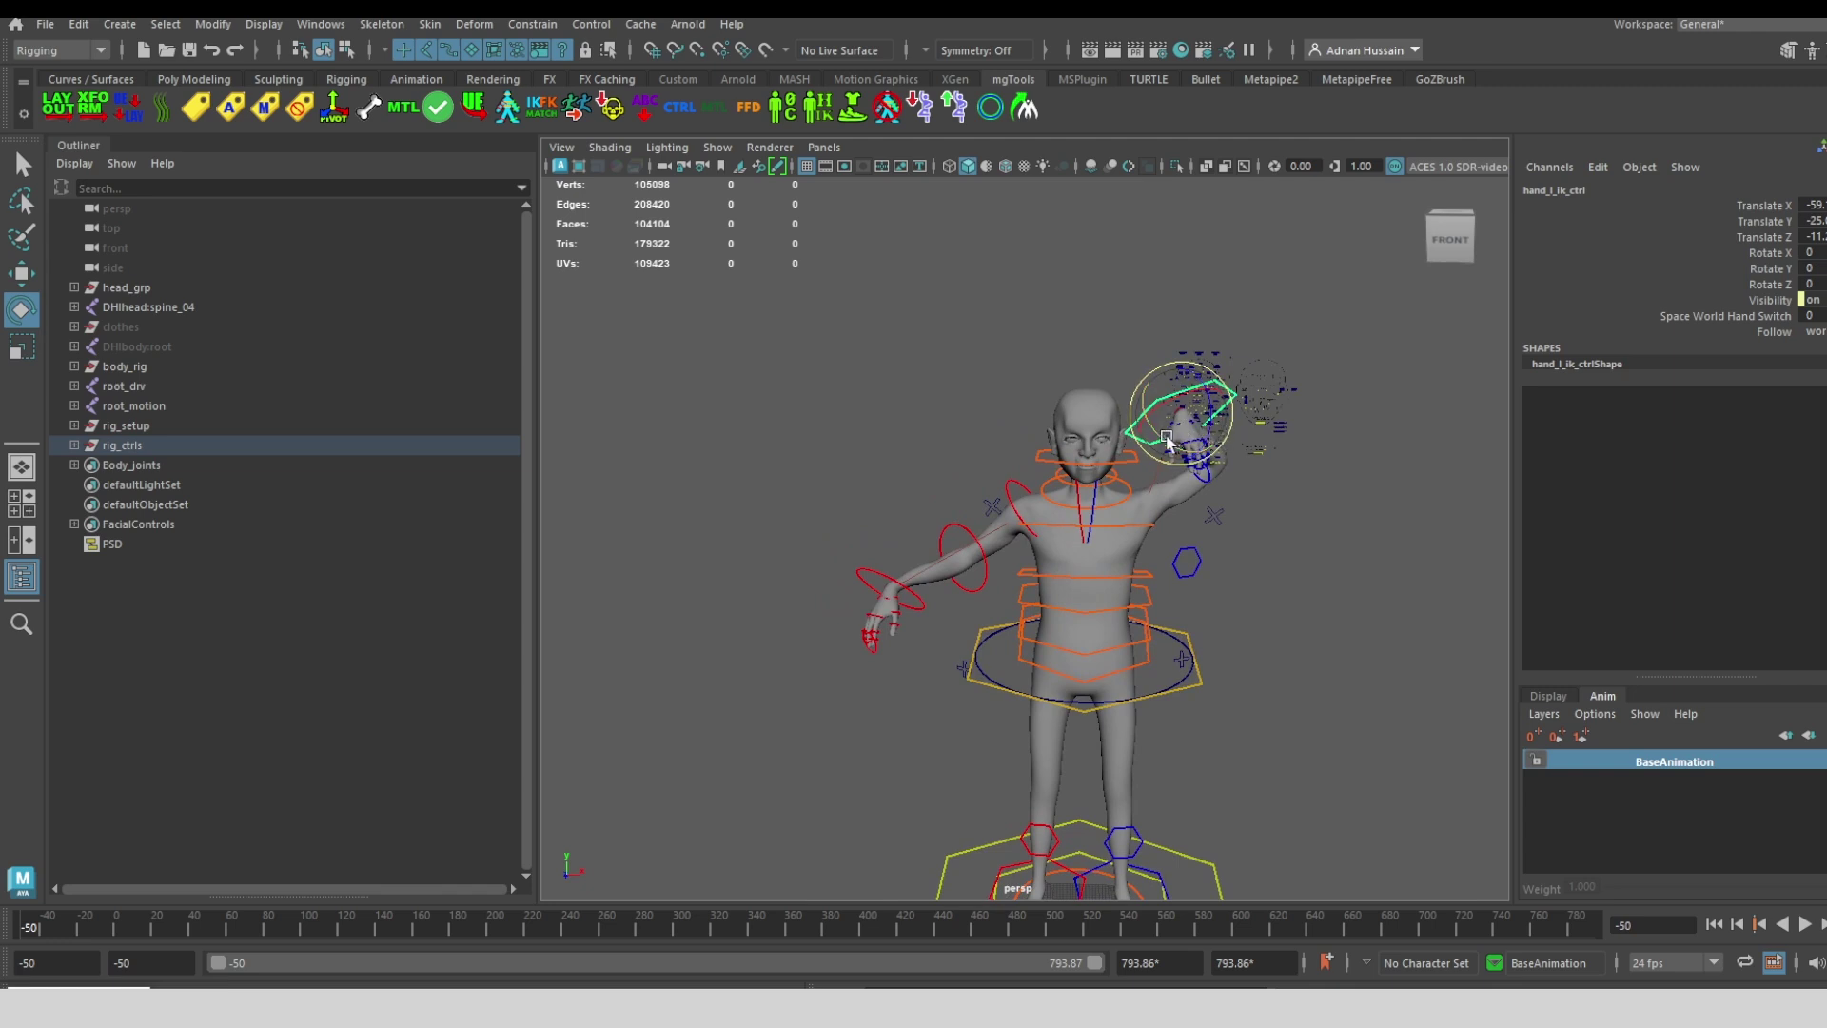
mouse_move(1162, 433)
mouse_down()
mouse_move(1098, 394)
mouse_move(1035, 316)
mouse_move(1151, 400)
mouse_up()
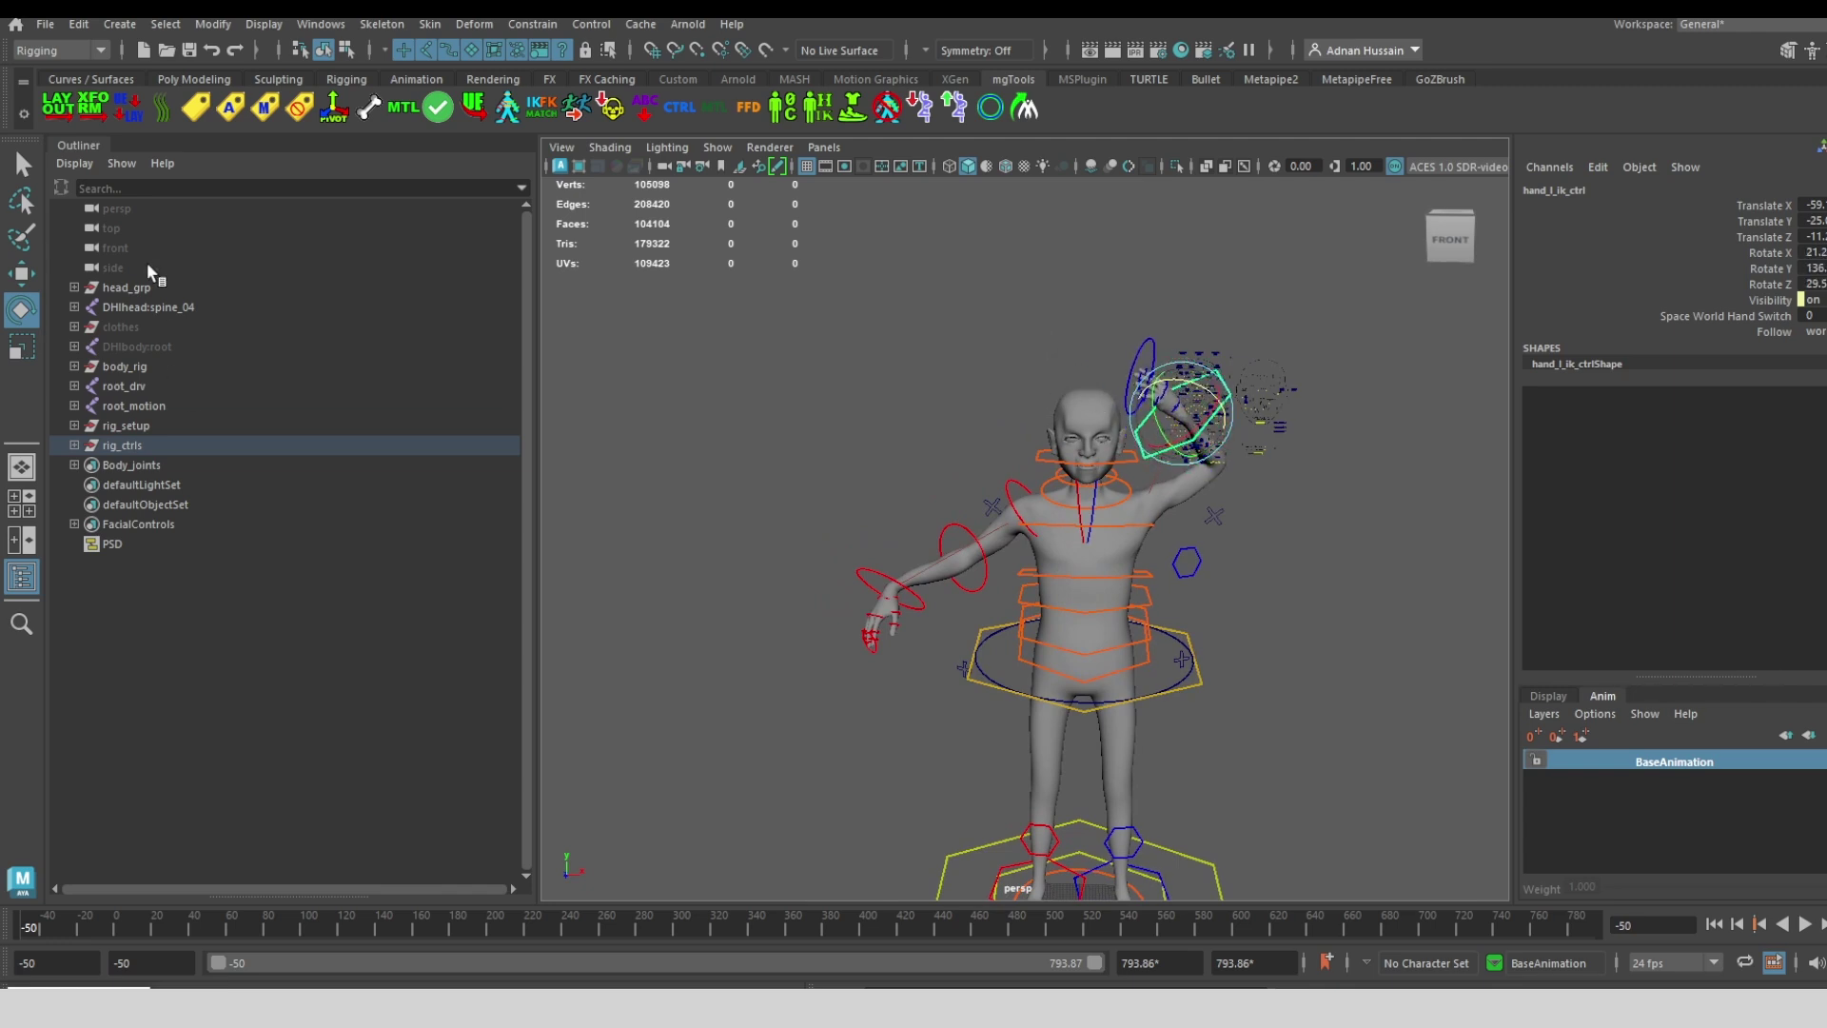
click(34, 272)
alt+drag(1374, 378, 1368, 340)
drag(1172, 321, 1279, 366)
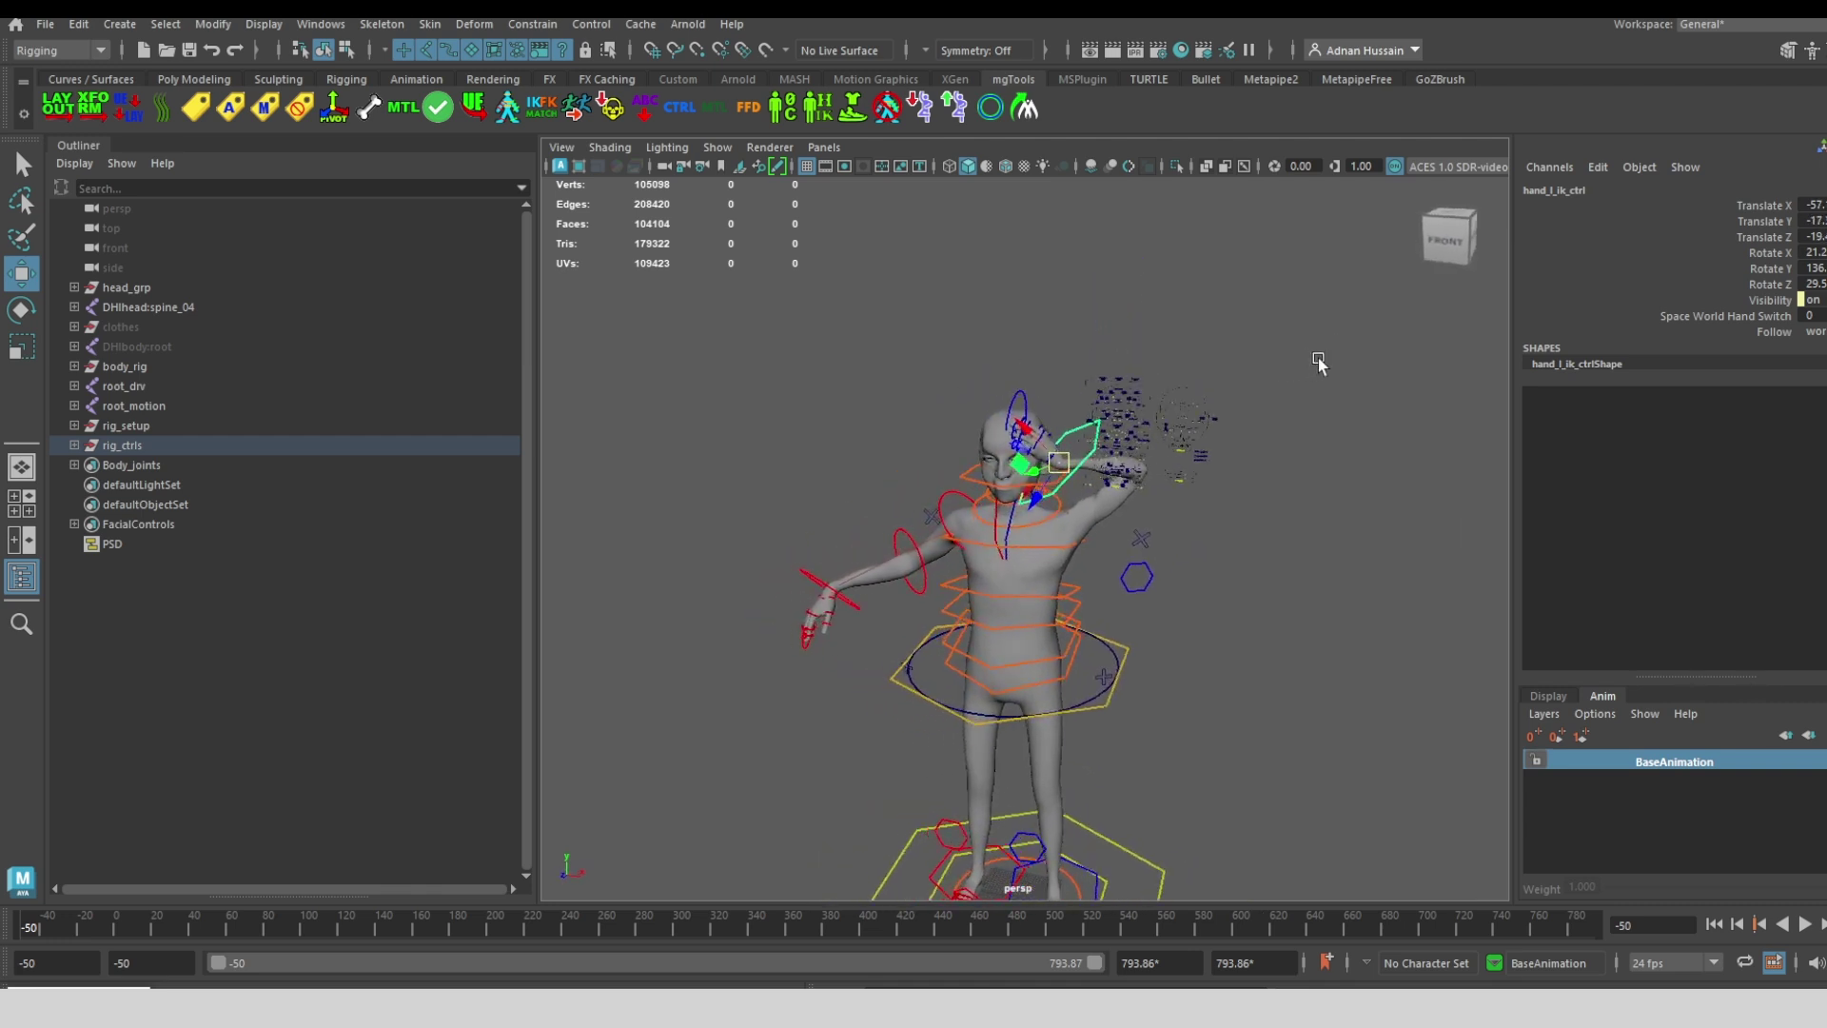
Move the left arm pole vector control forward to adjust the raised elbow's direction
alt+drag(1318, 363, 1030, 661)
click(1099, 588)
drag(992, 579, 887, 601)
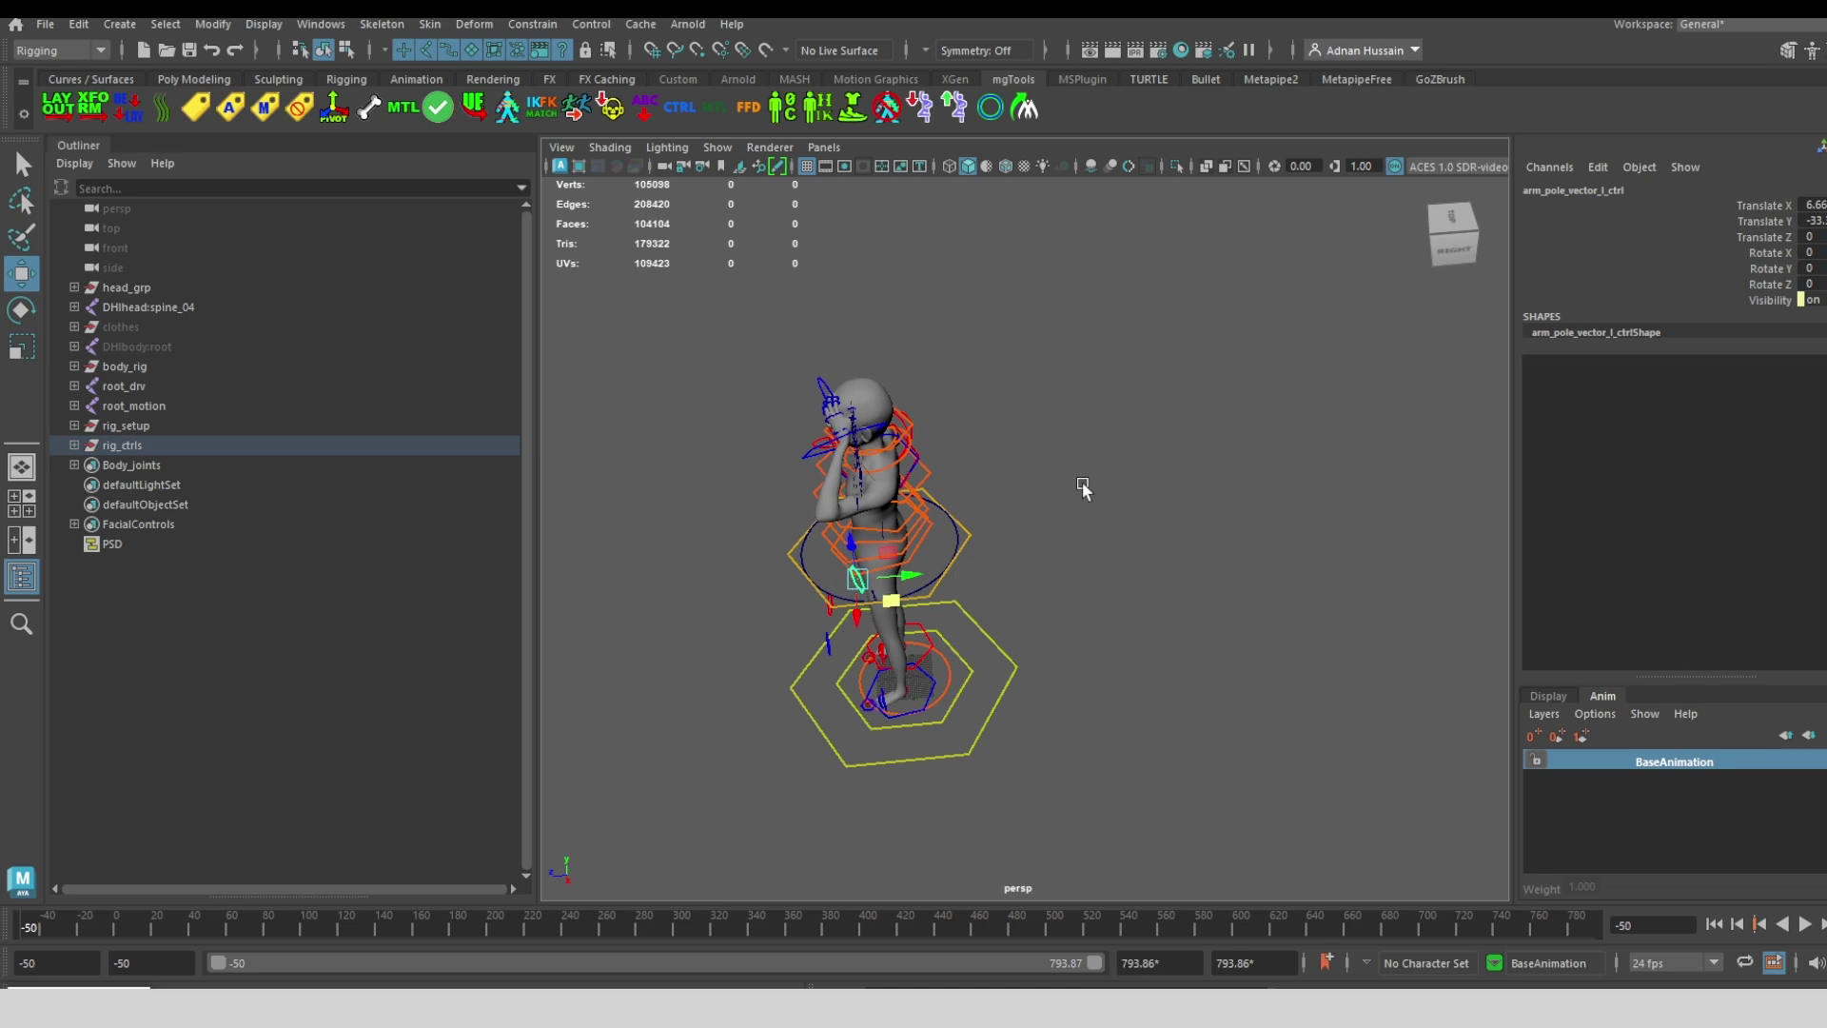
alt+drag(1082, 481, 1329, 419)
scroll(1329, 419, up, 4)
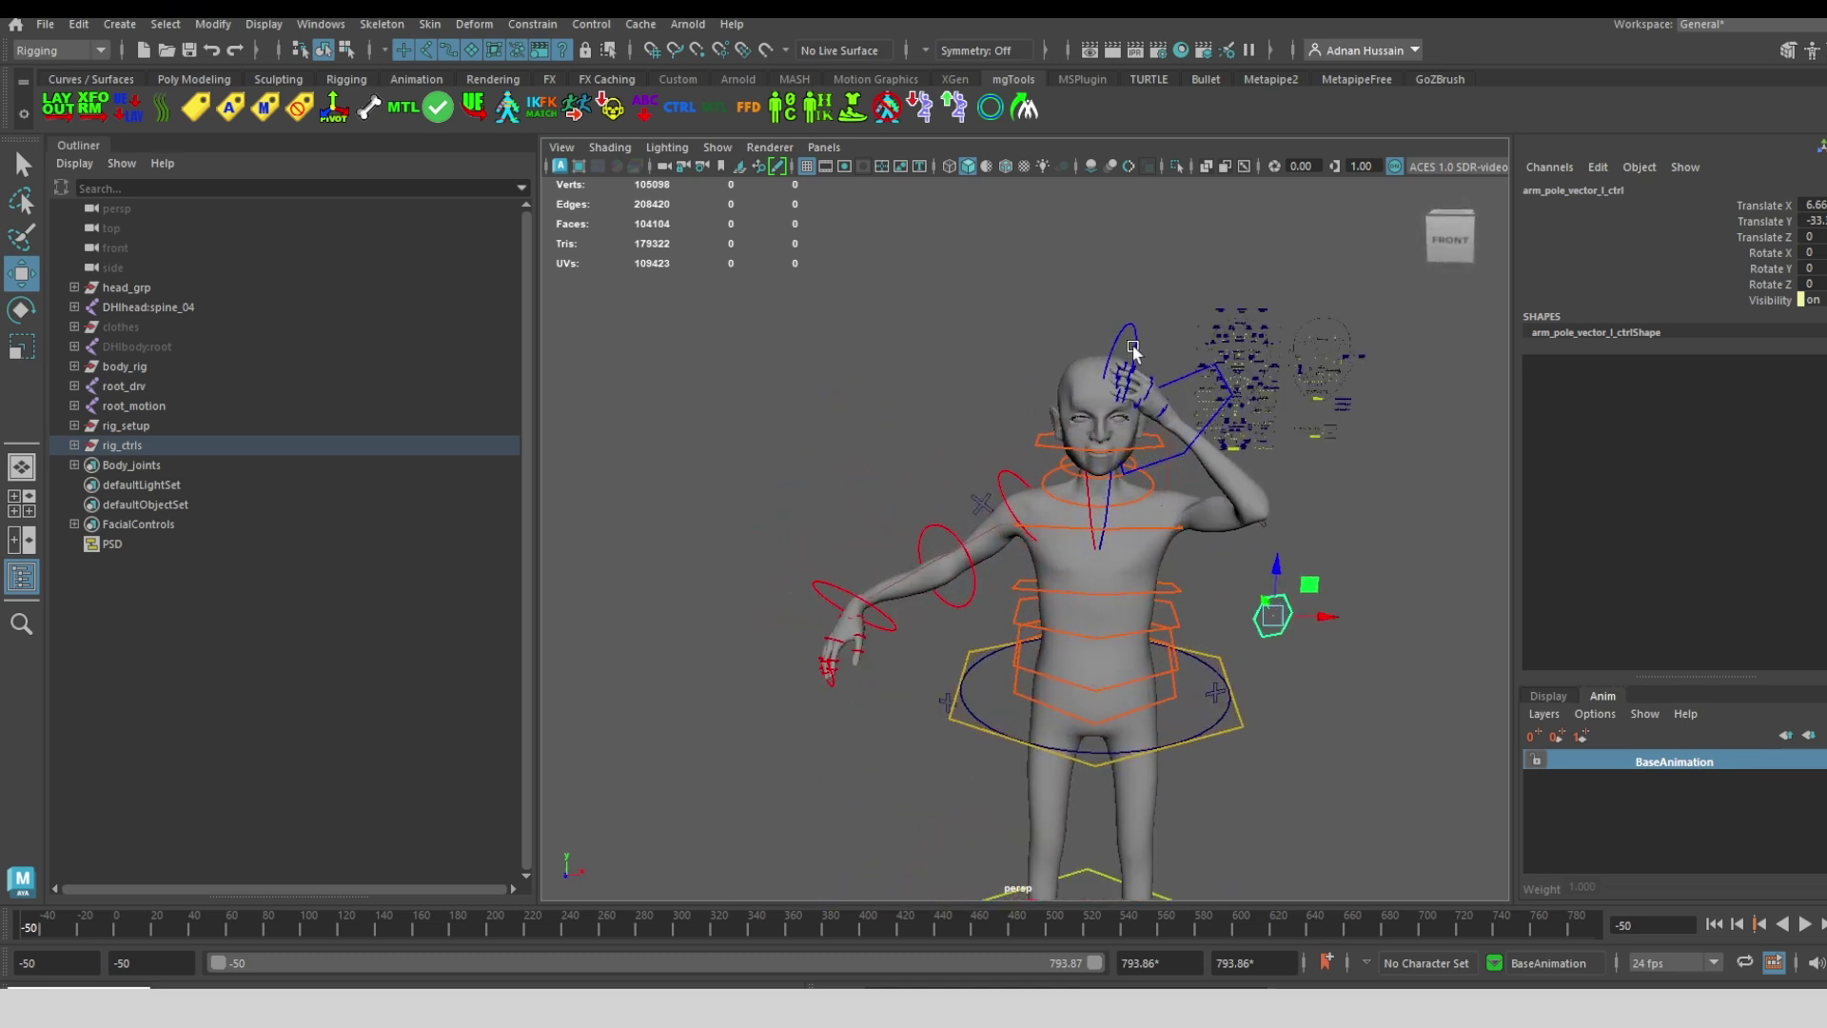
Set the left hand IK control's Follow attribute to head
click(1172, 380)
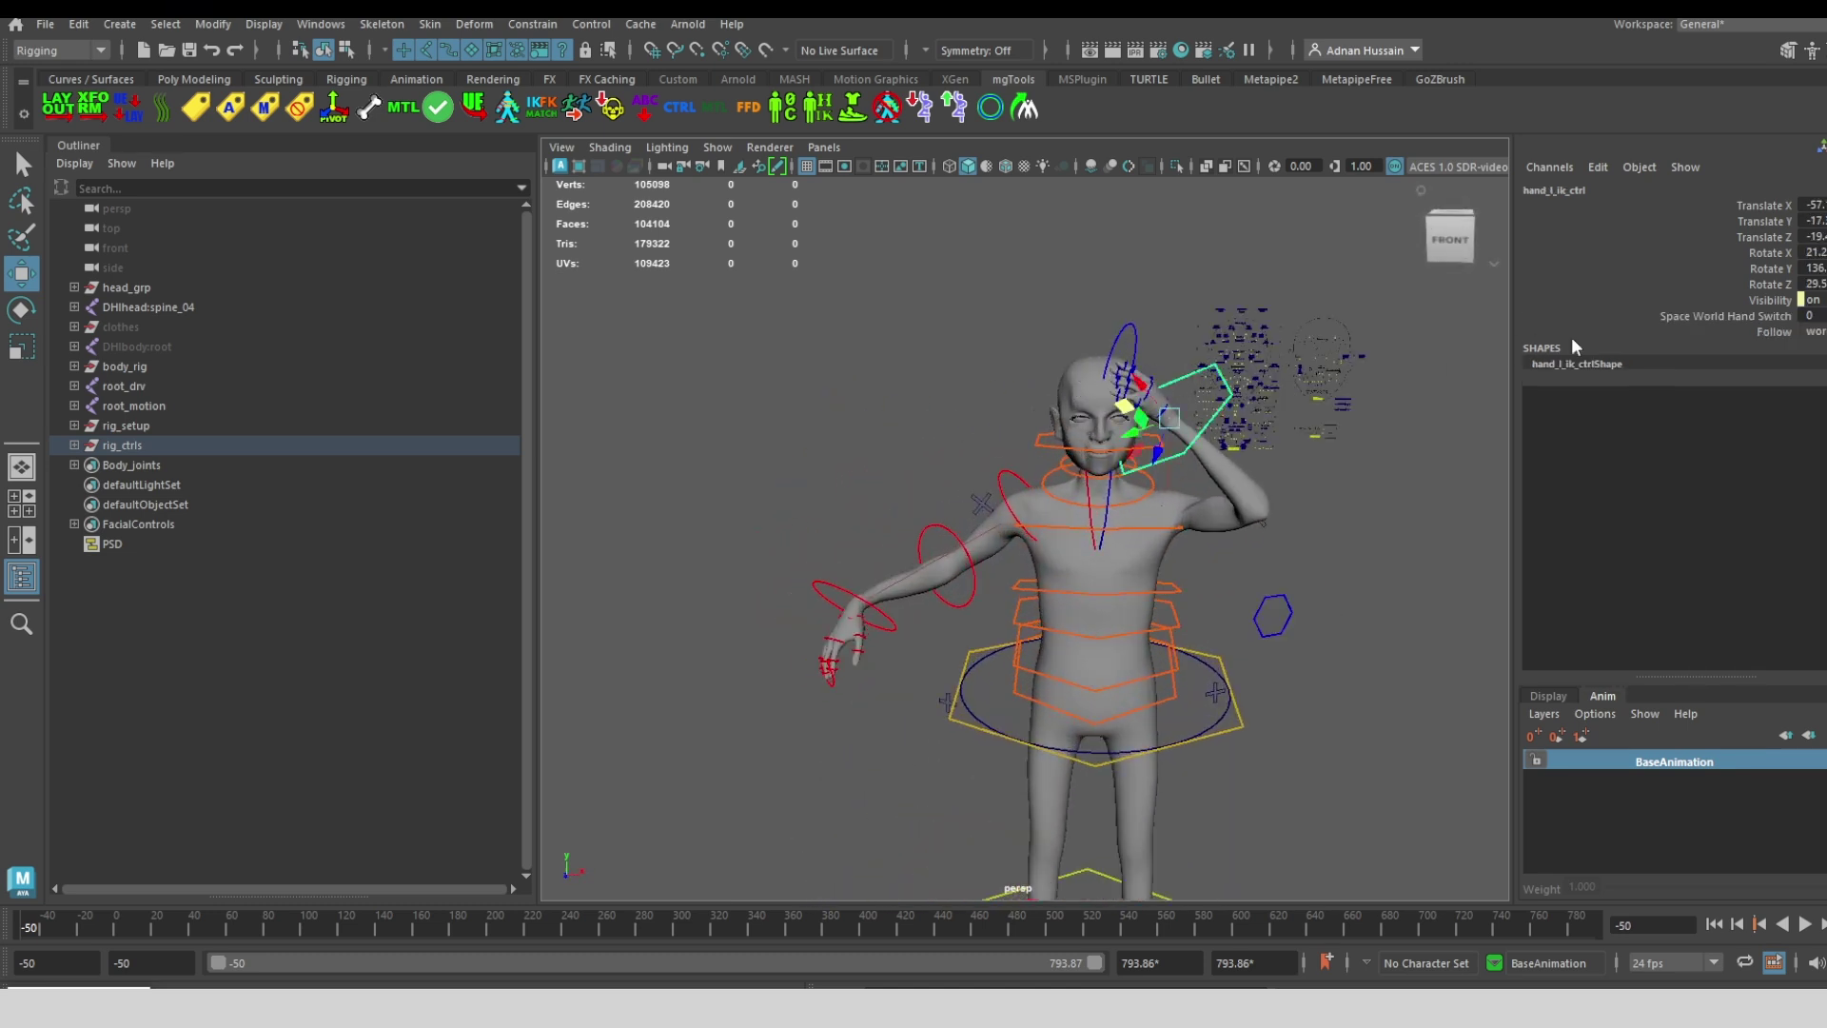
click(1808, 331)
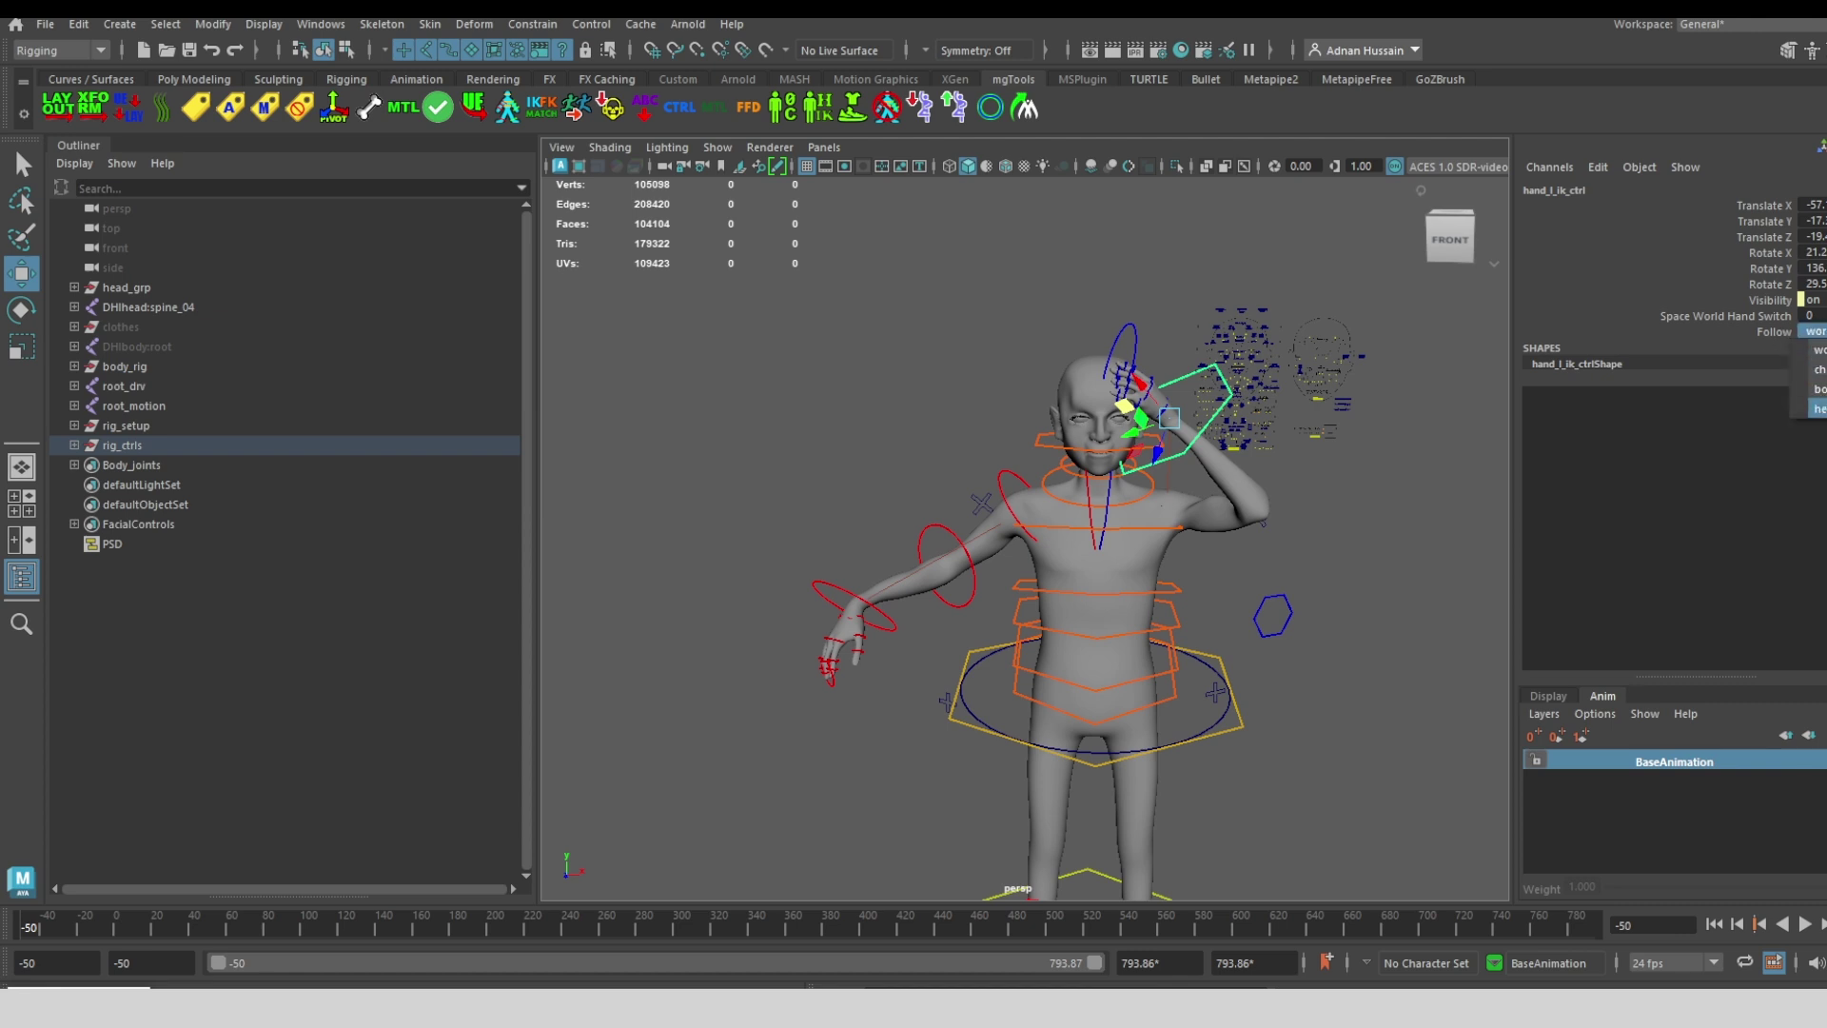
click(1815, 409)
Try rotating the head control with the left hand following the head, and undo the rotation
click(1094, 436)
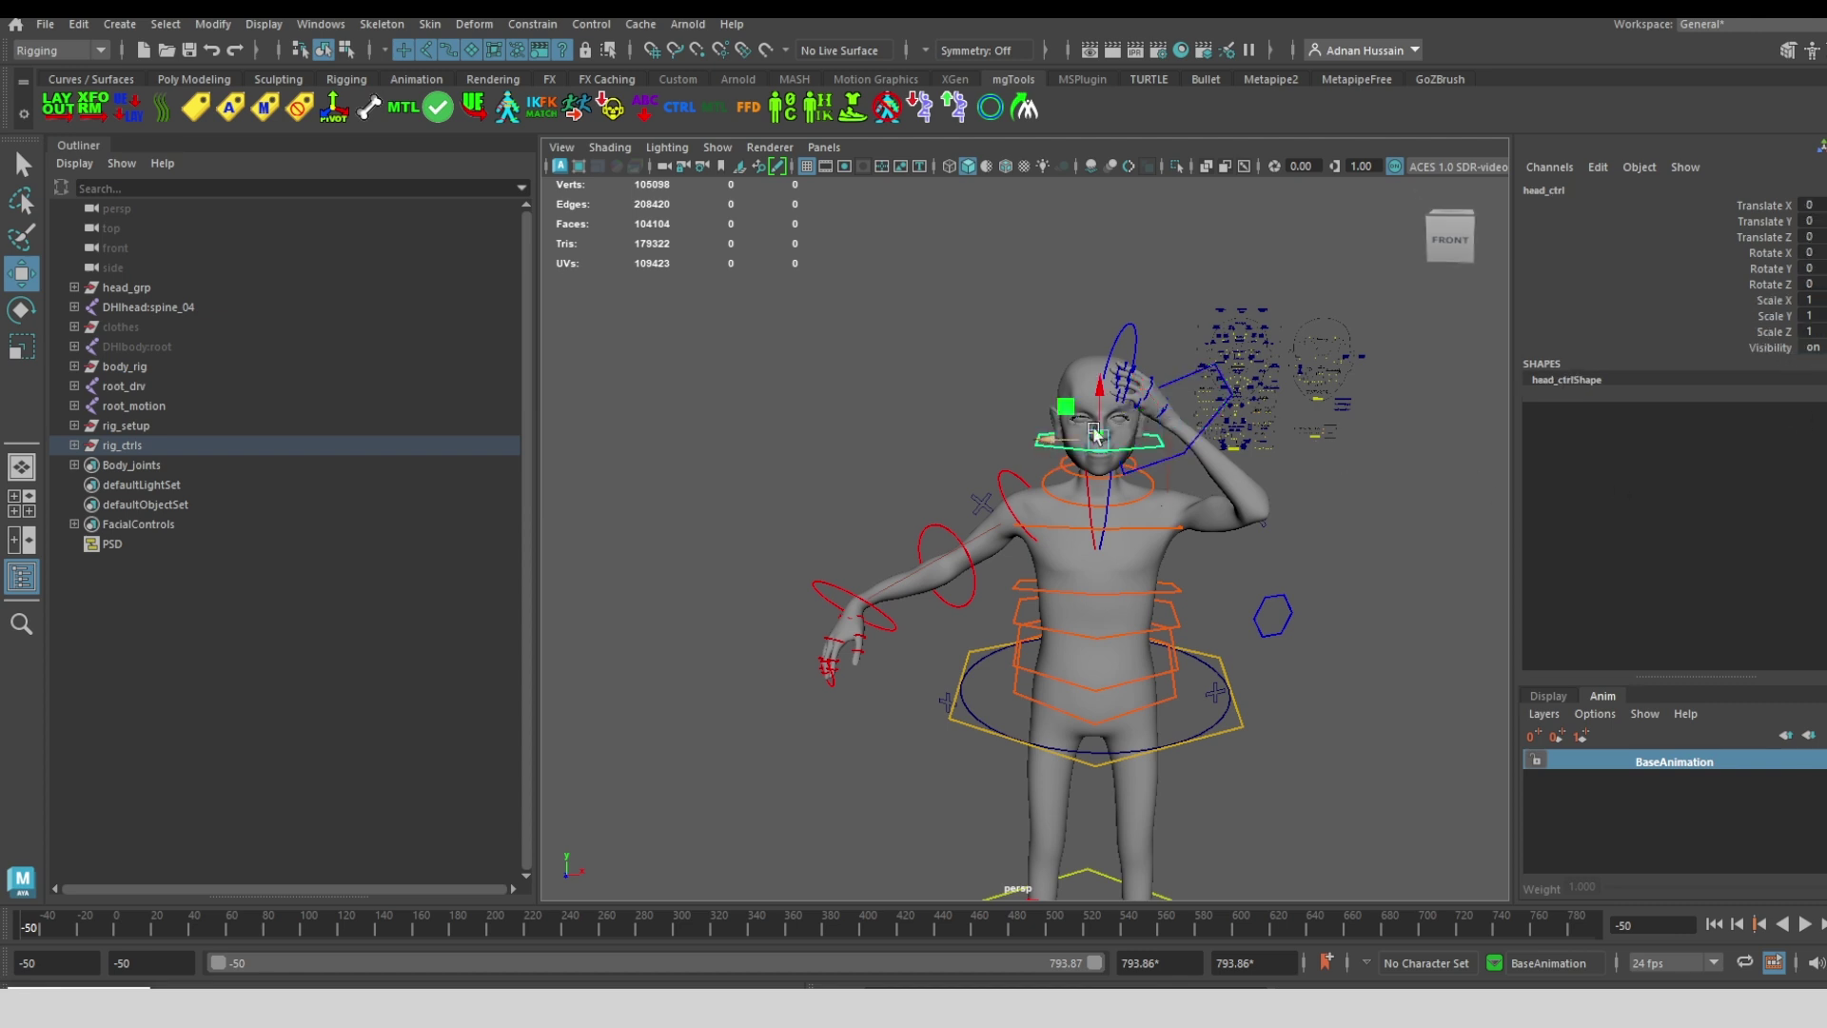
key(e)
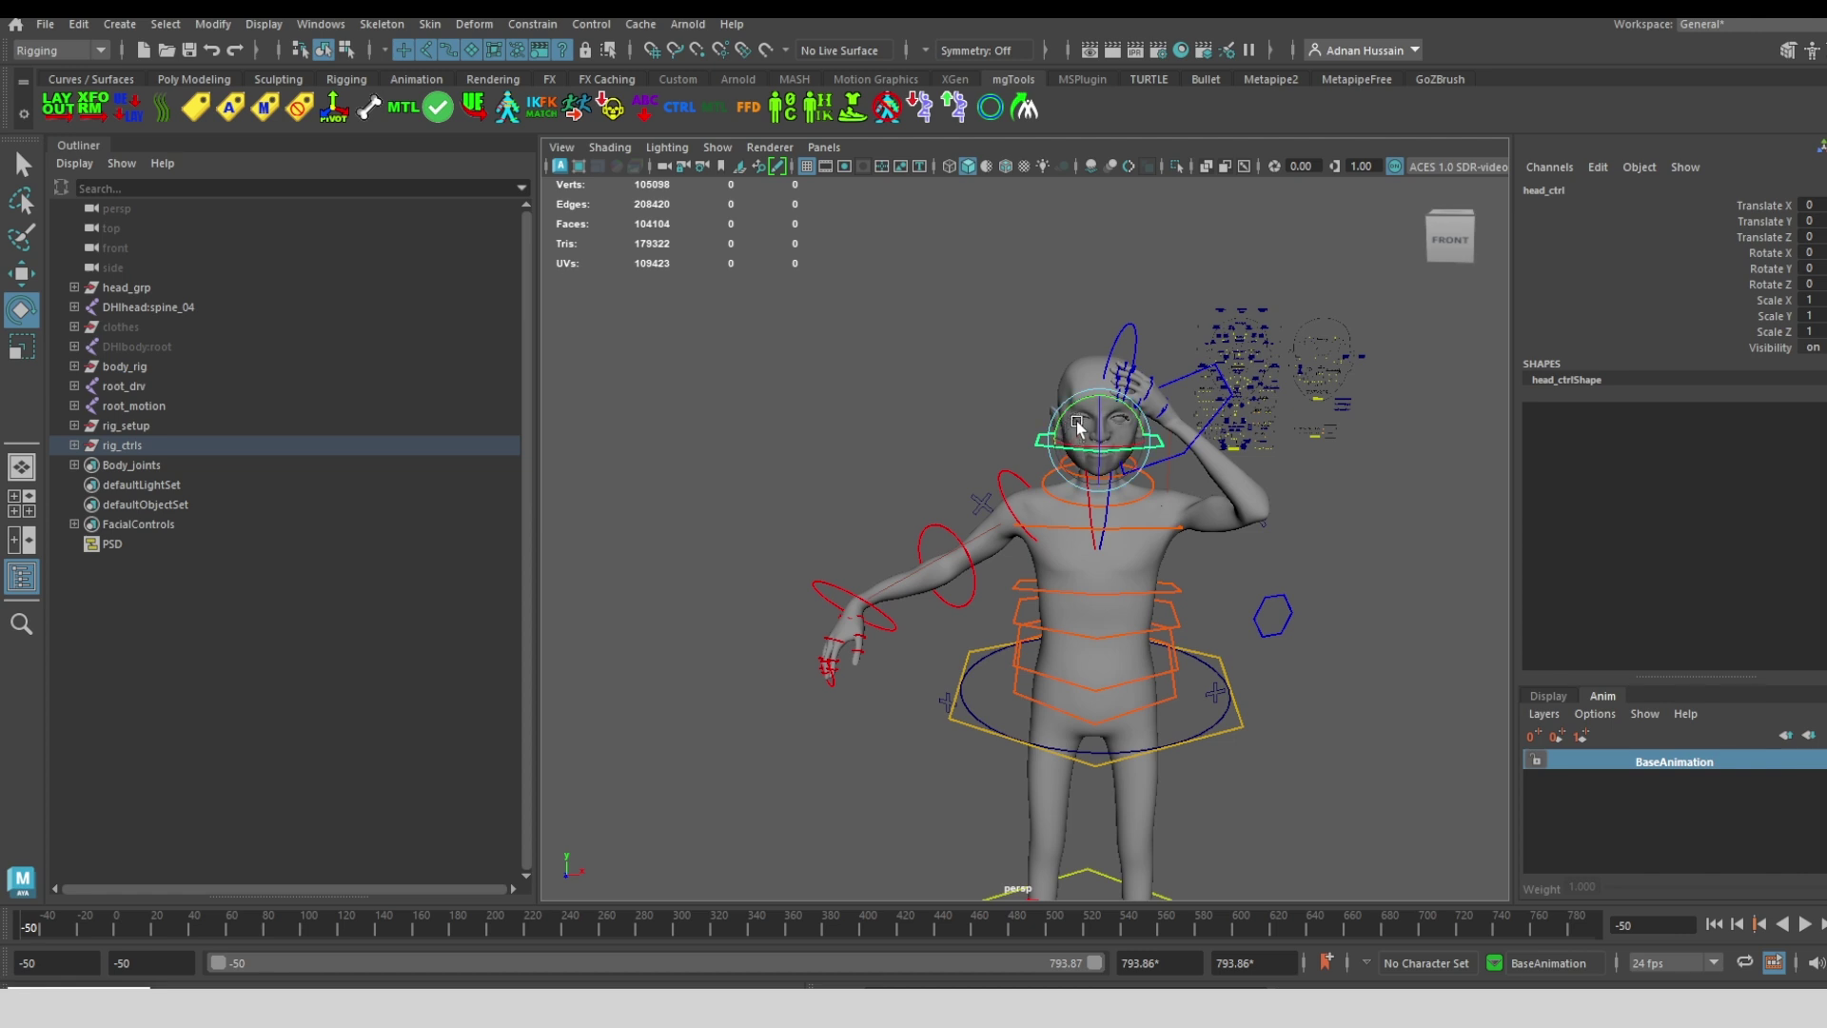
drag(1078, 425, 1043, 458)
key(ctrl+z)
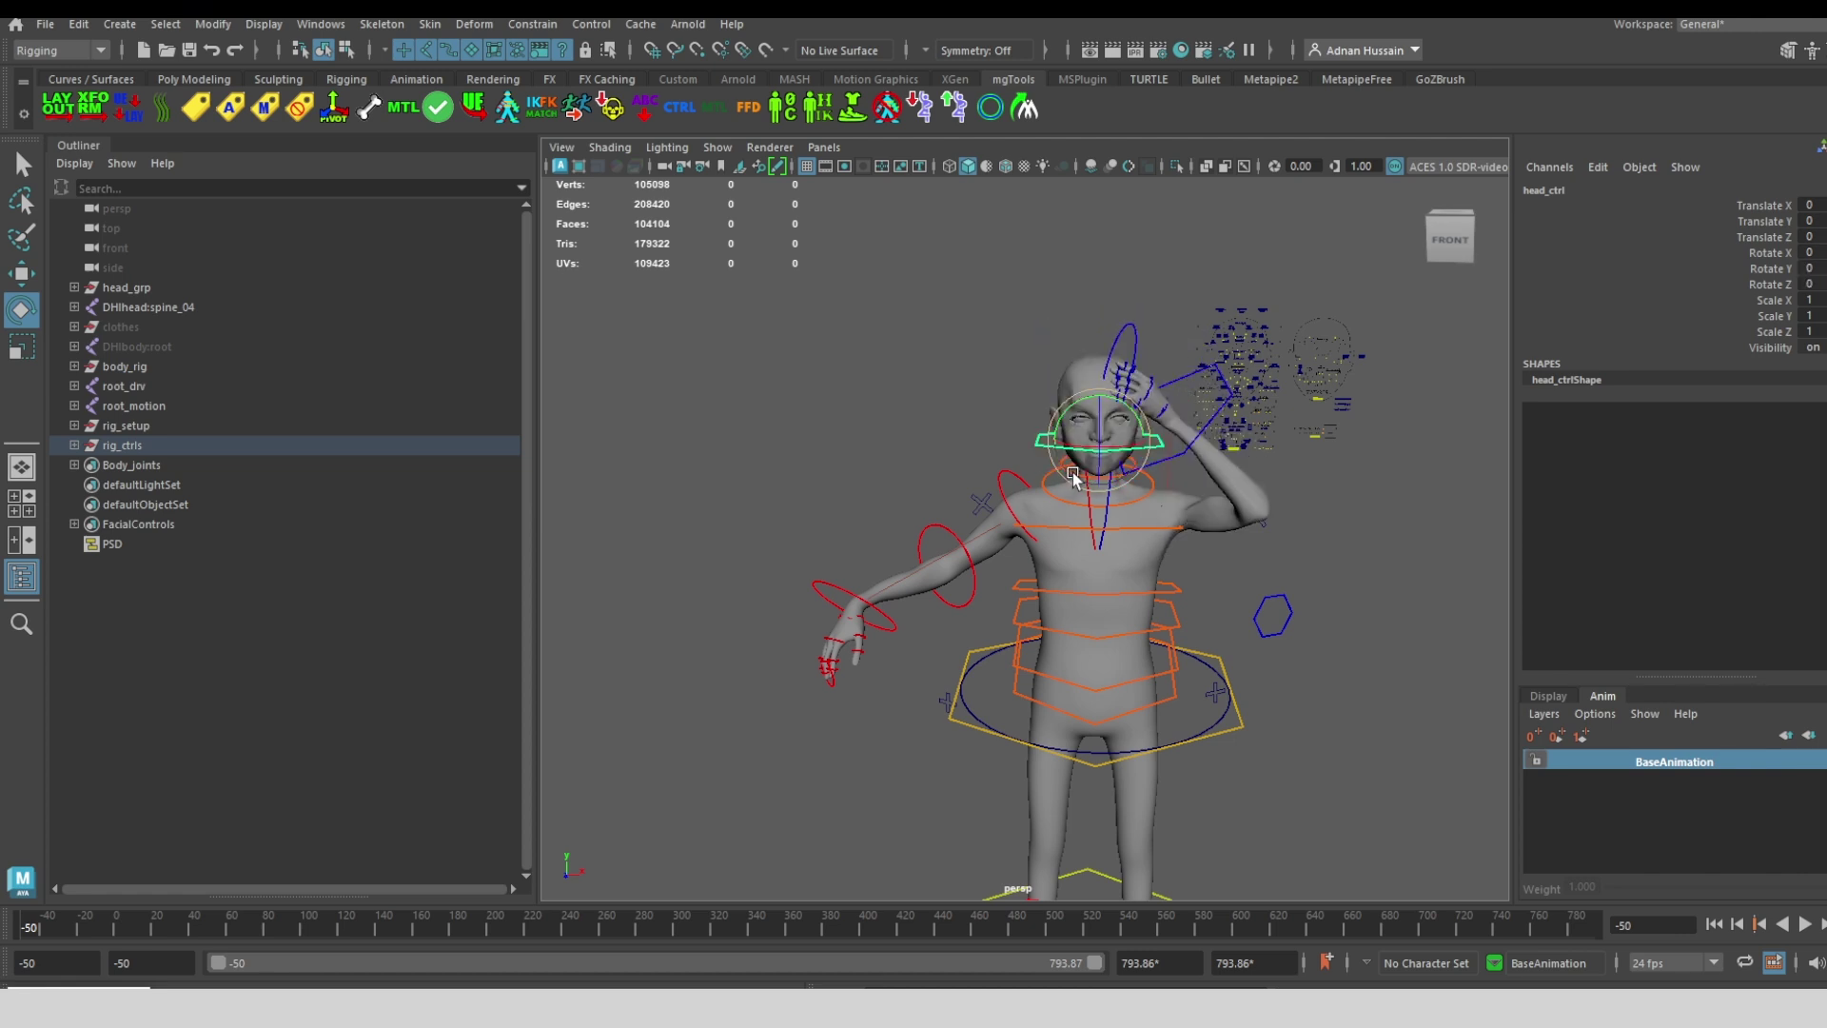
Set the left hand IK control's Follow attribute back to world
click(1183, 382)
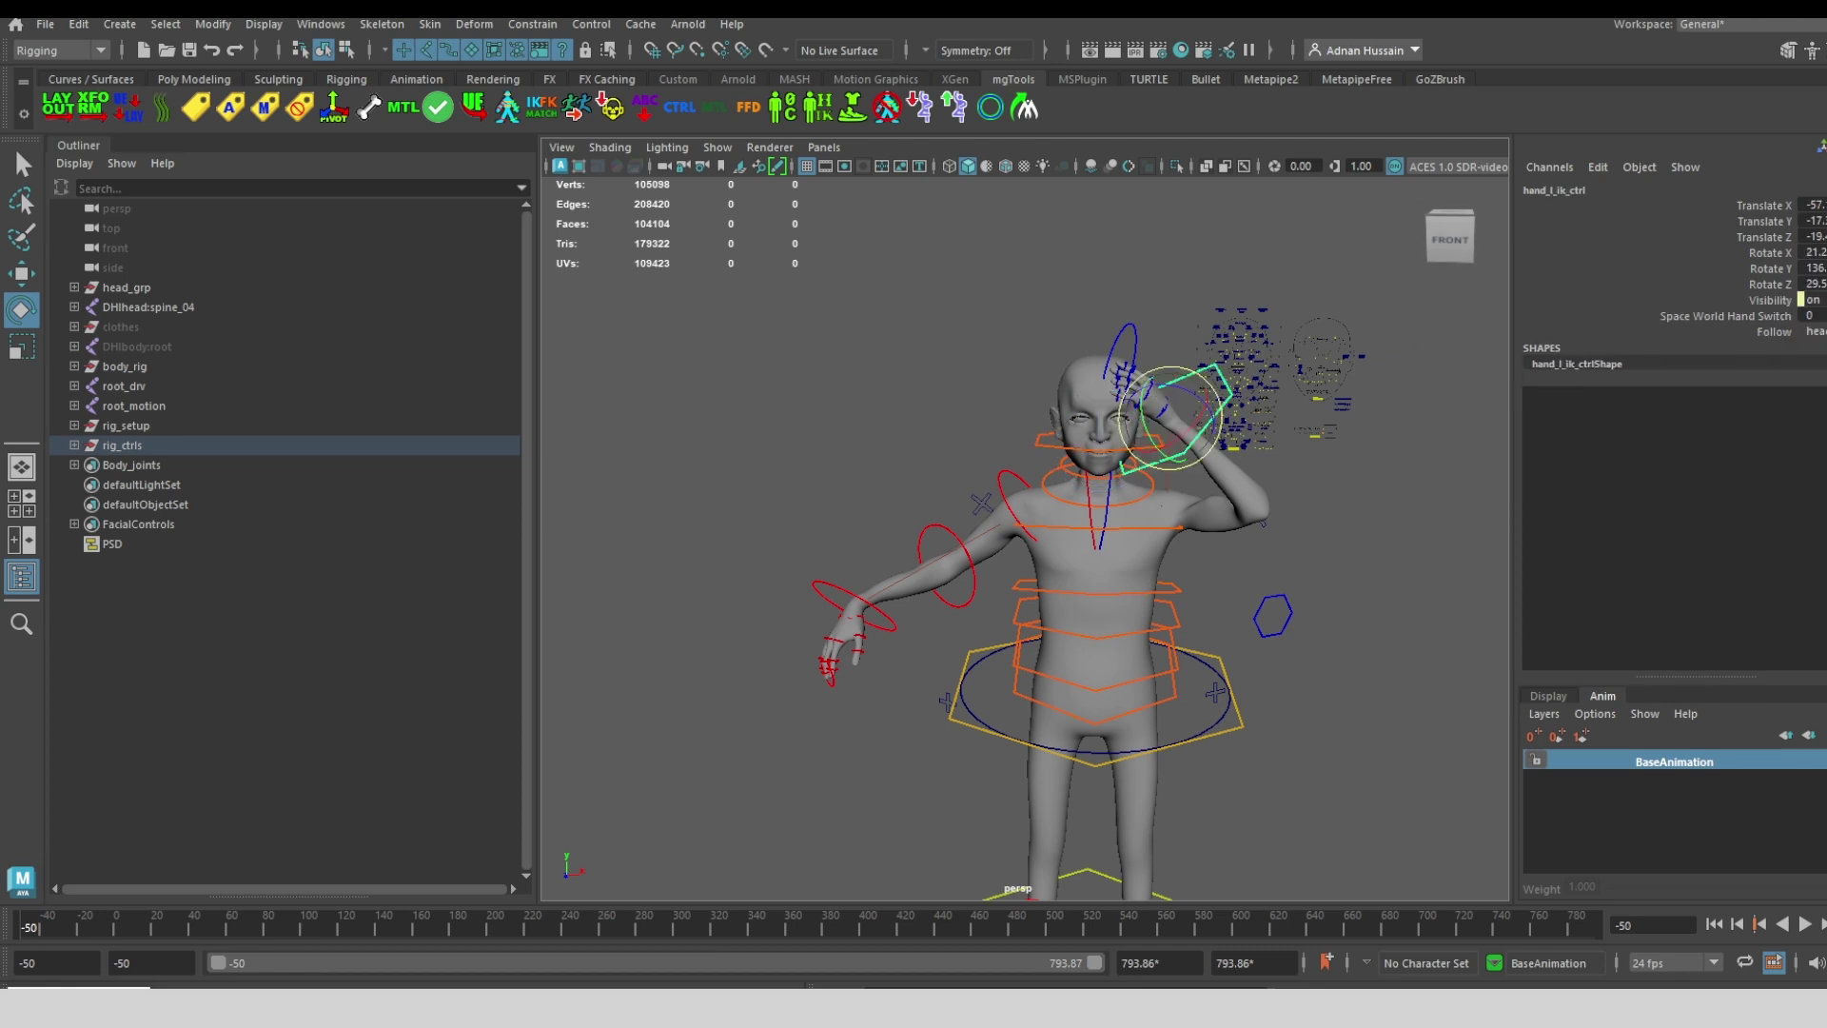
click(1817, 332)
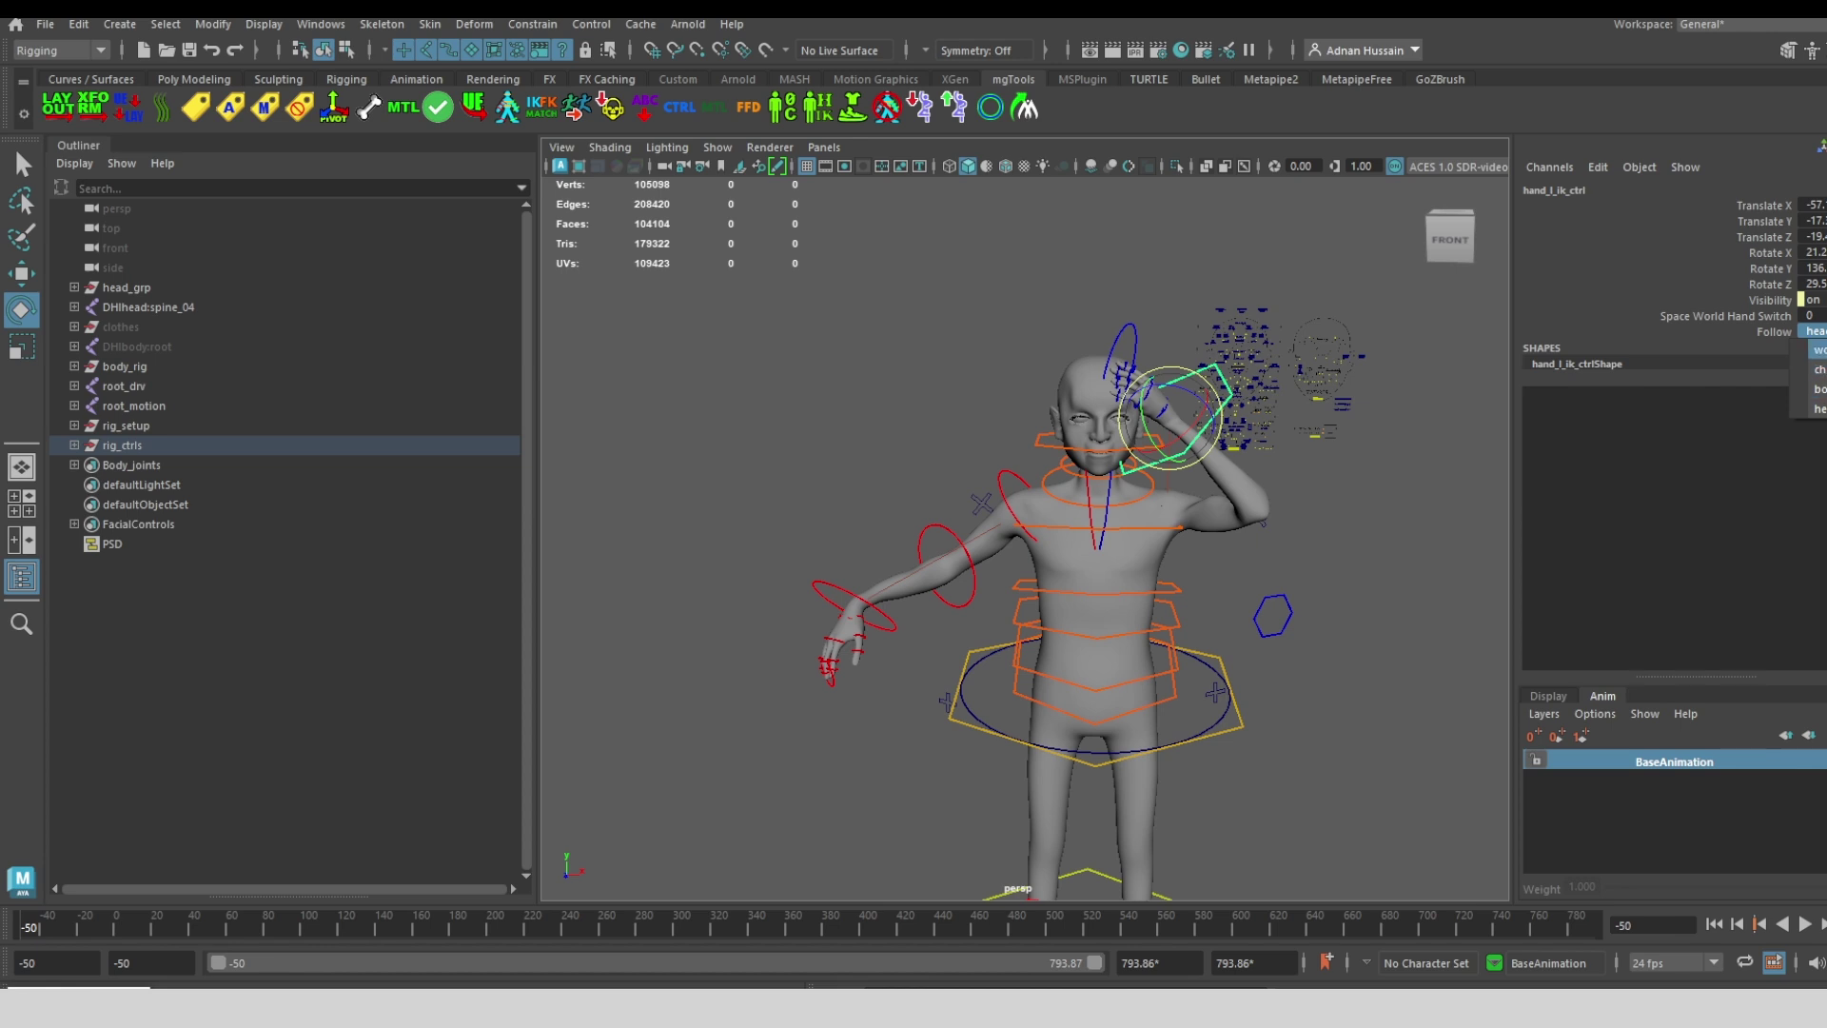
click(1817, 350)
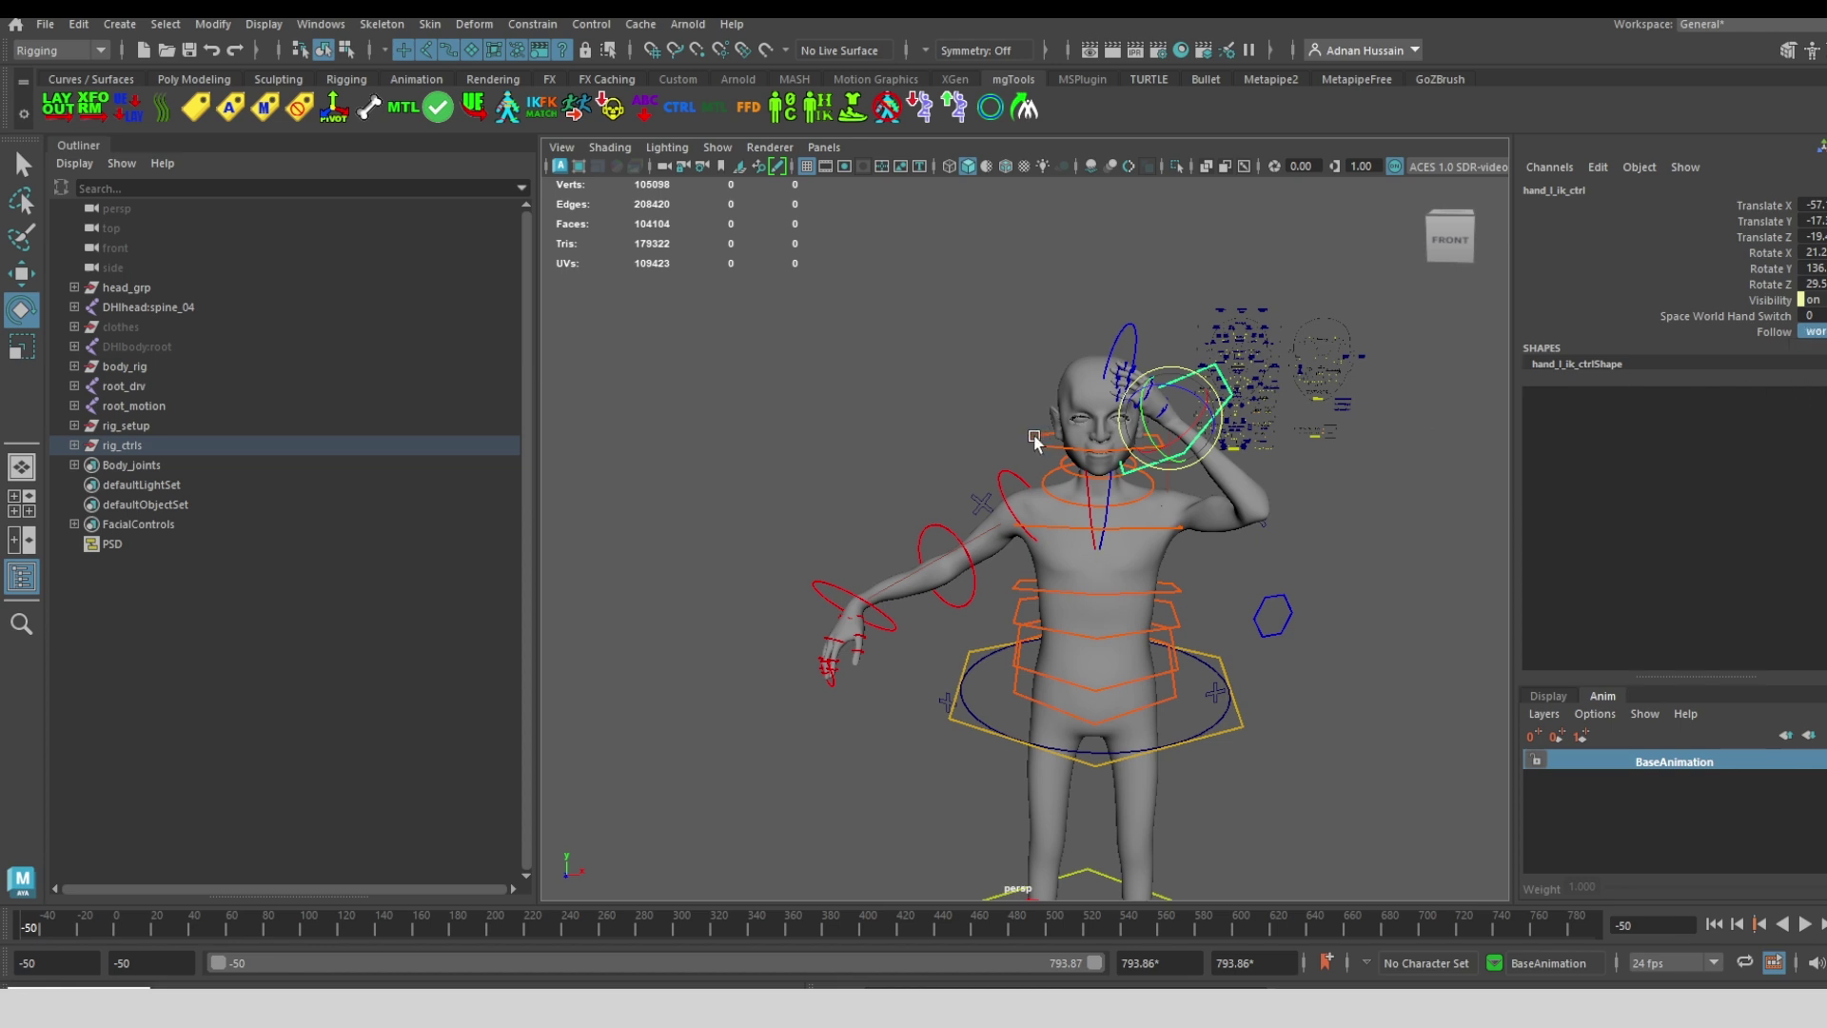
Try rotating the head control with the left hand in world space, and undo the rotation
click(1094, 431)
drag(1095, 431, 1069, 425)
key(ctrl+z)
key(ctrl+z)
key(ctrl+z)
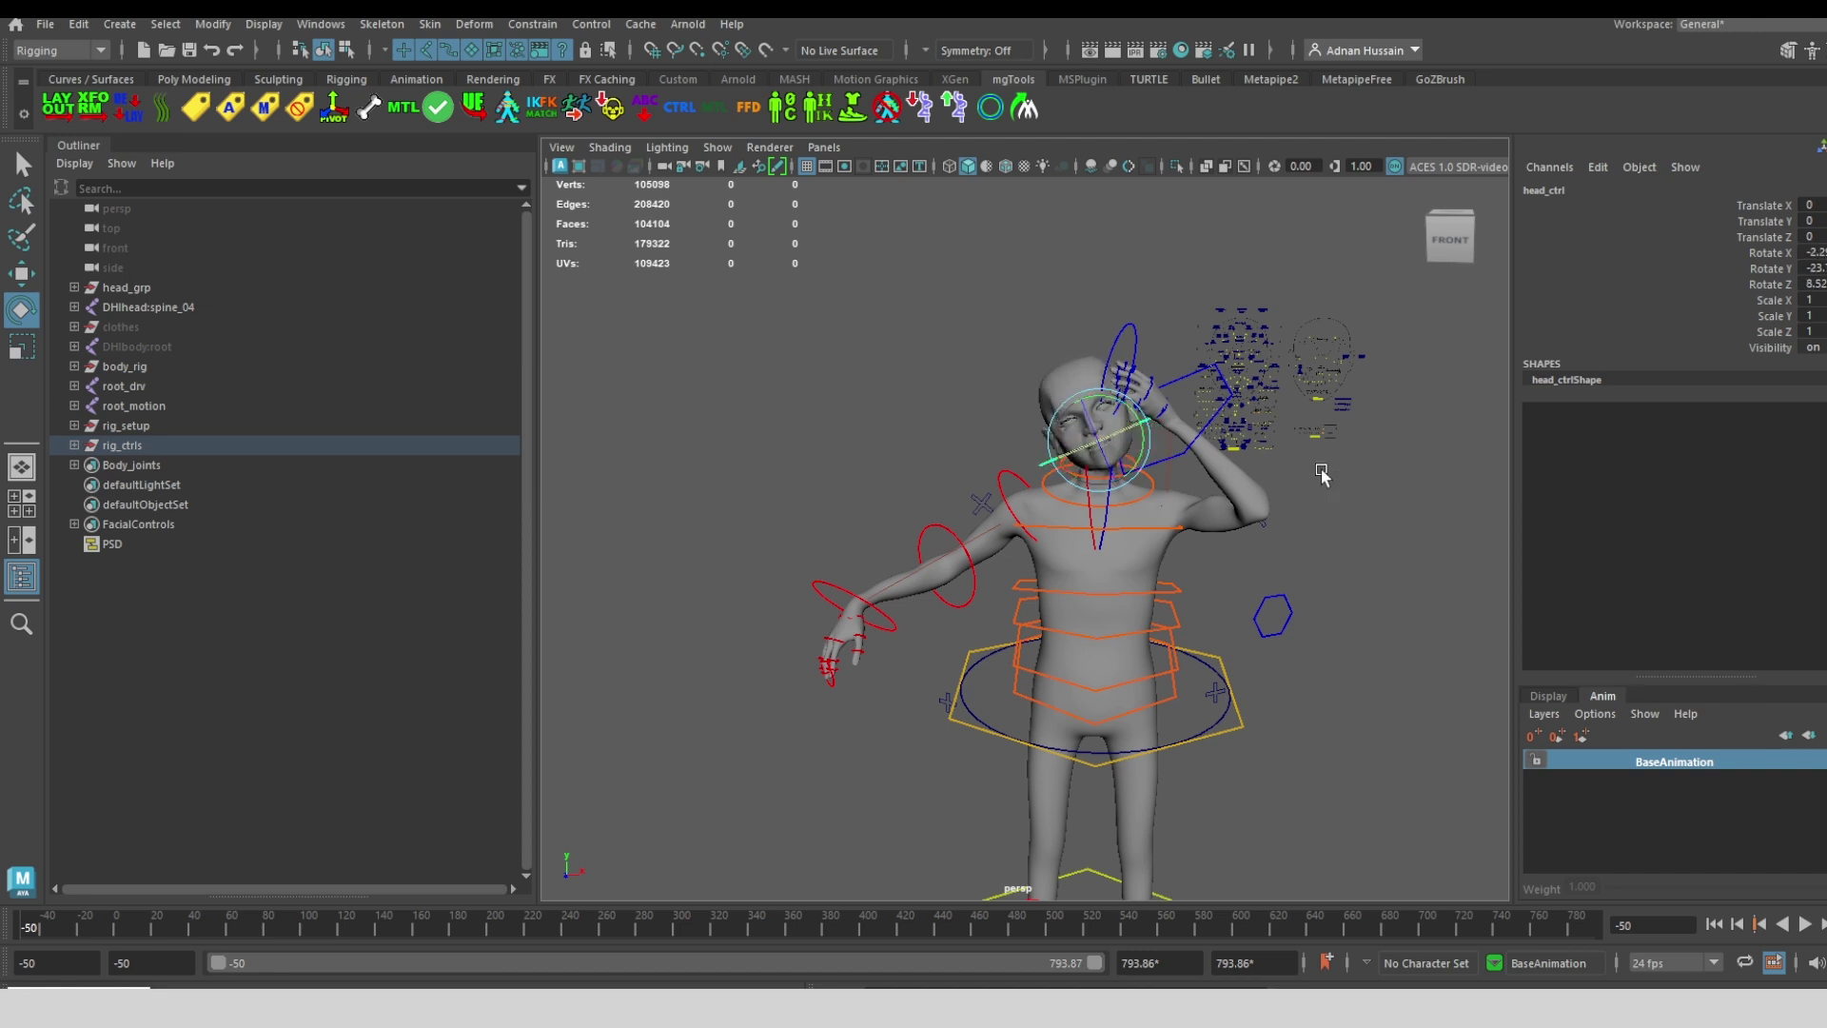
Match the left arm's IK controls to its FK pose with the IKFK match tool
alt+middle_drag(1304, 512, 1194, 414)
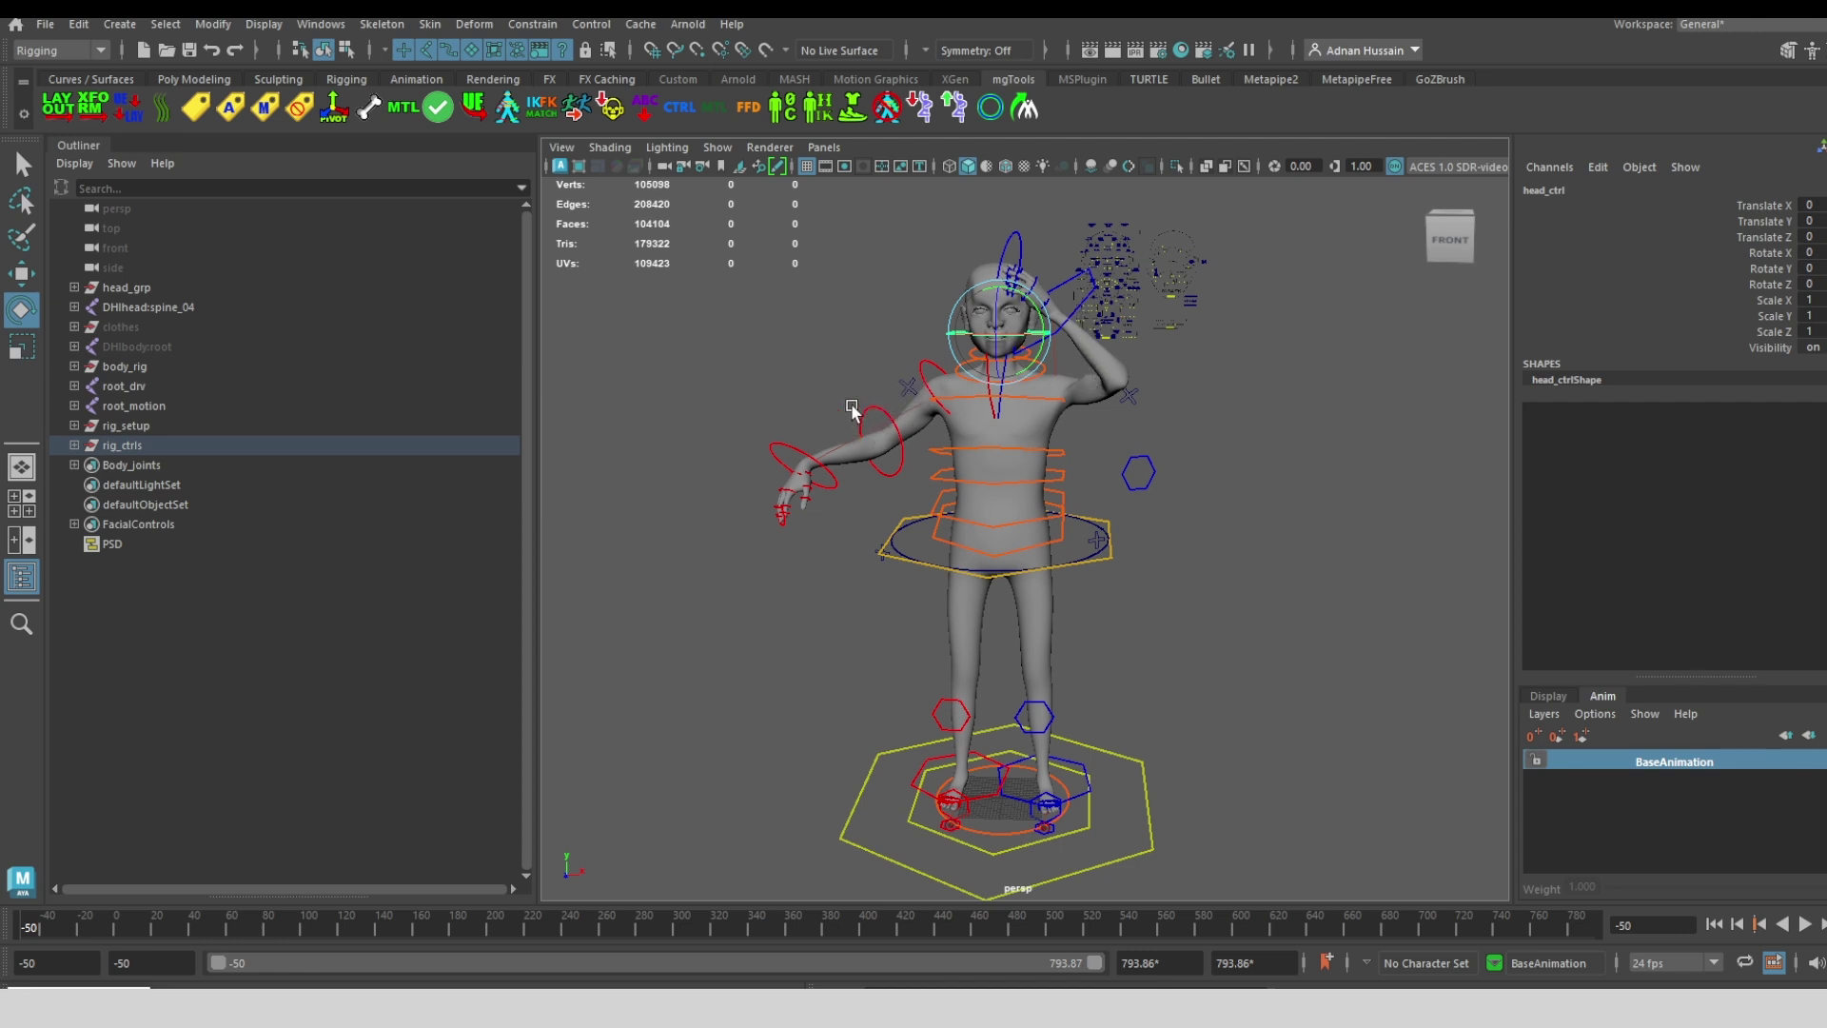
click(1055, 287)
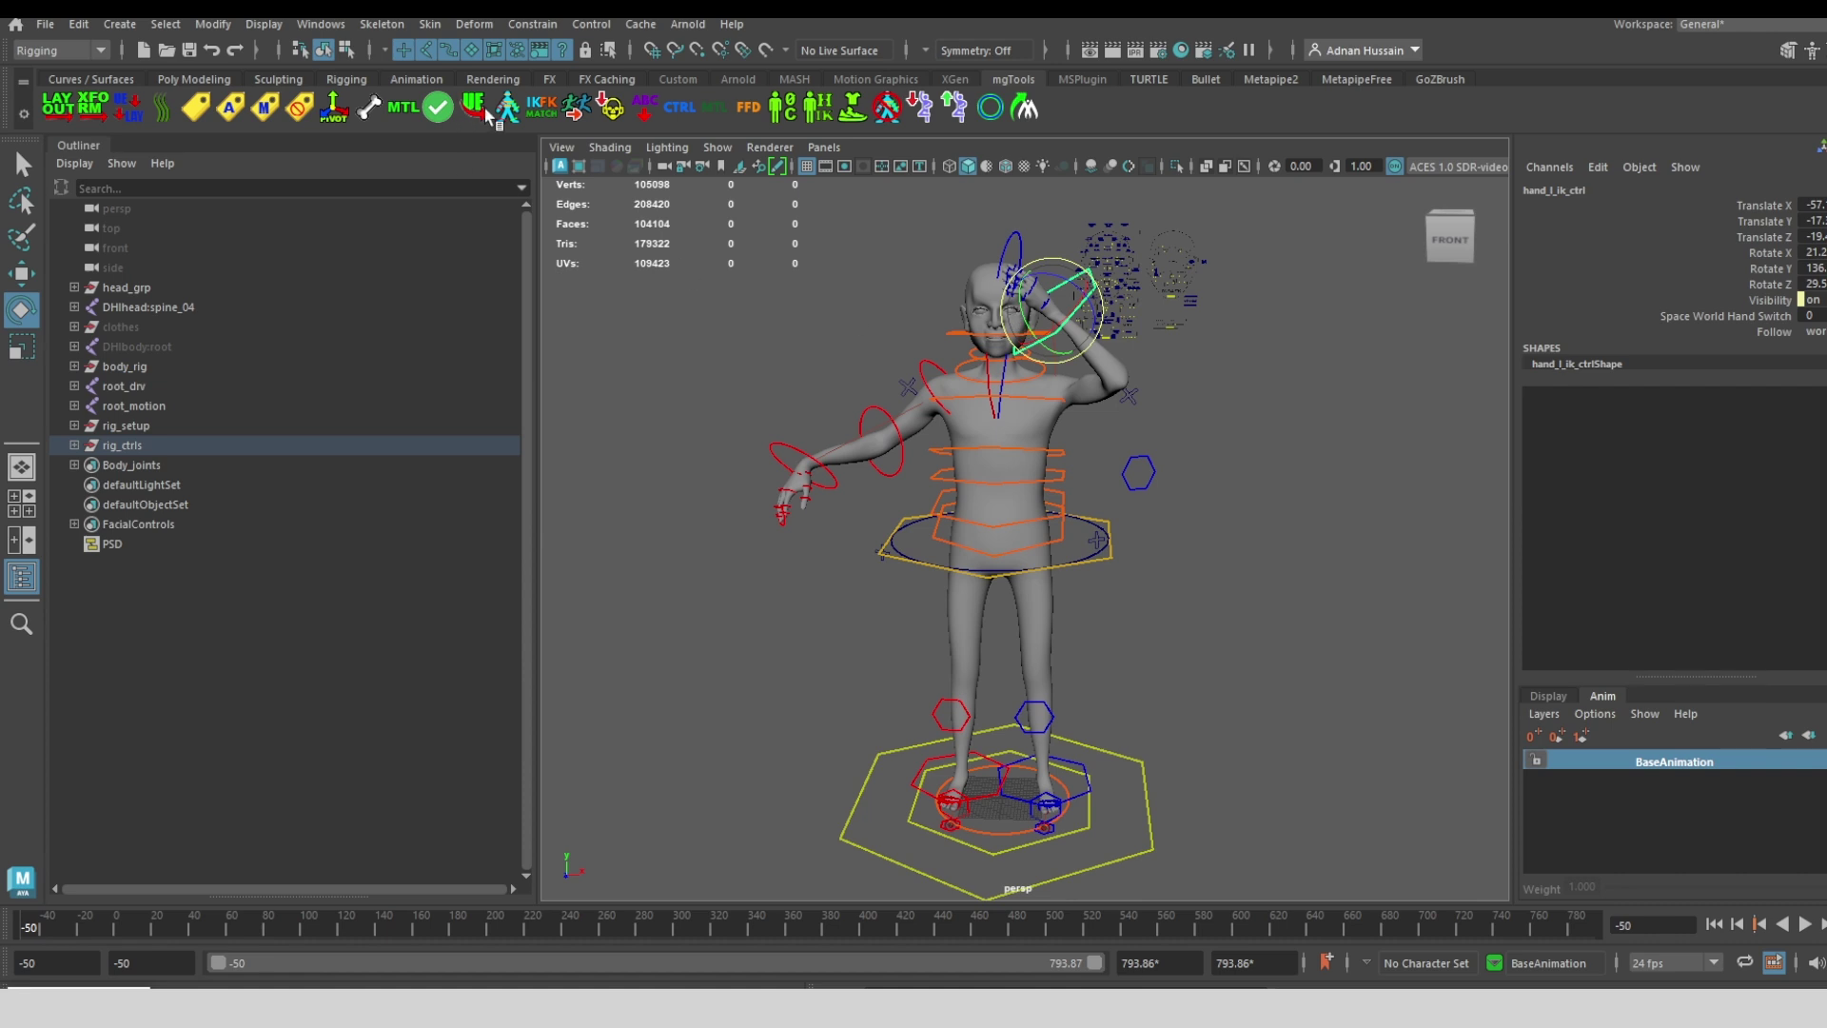
click(542, 116)
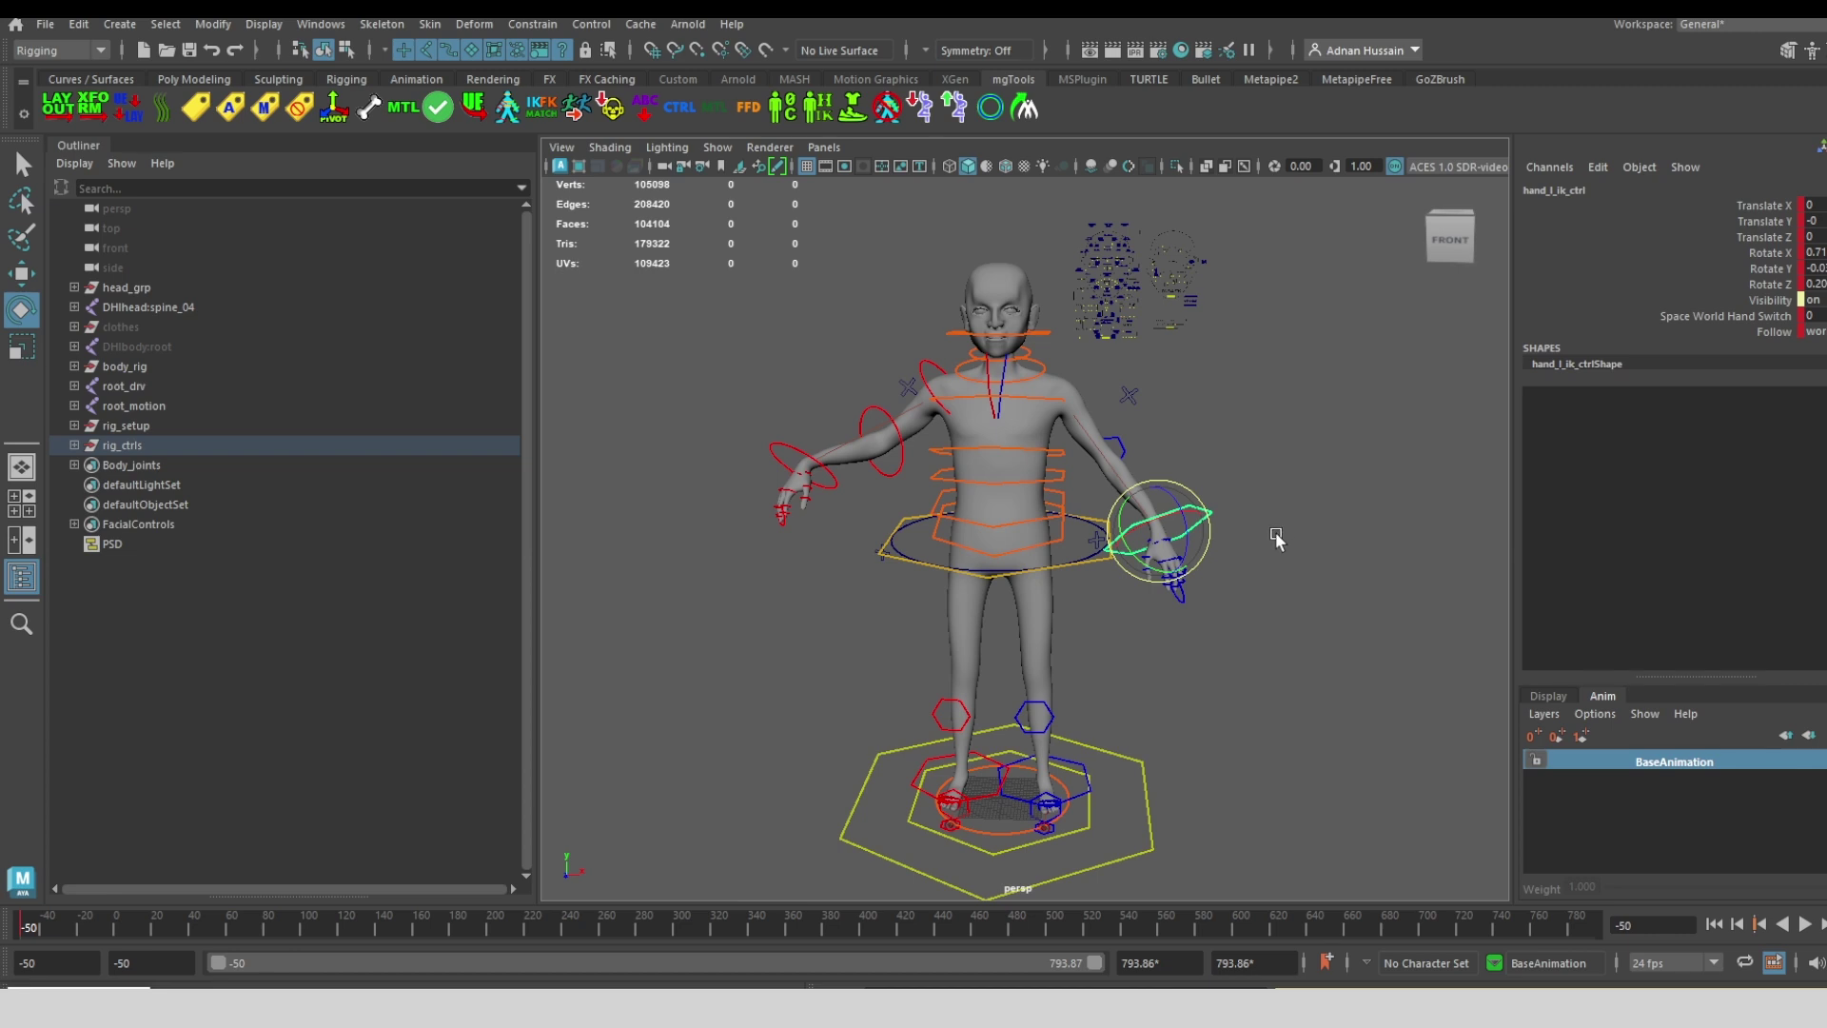
alt+drag(1275, 473, 1208, 419)
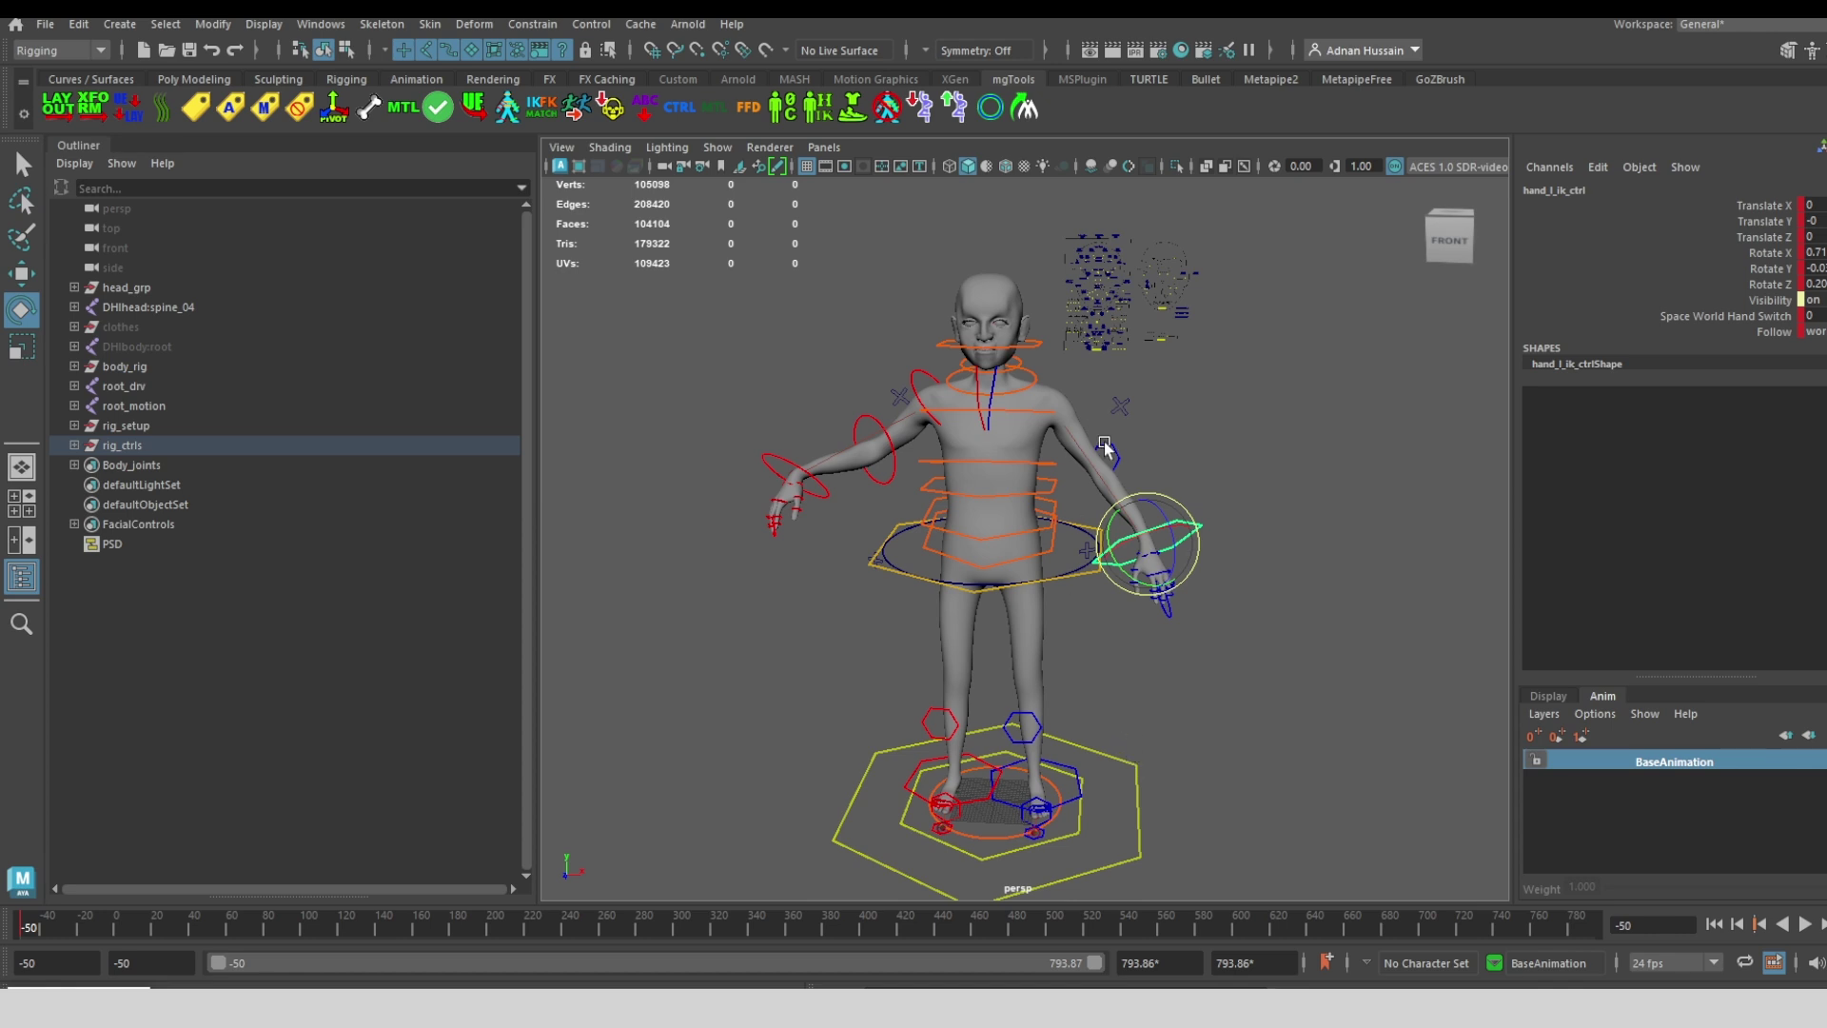
mouse_move(1217, 458)
alt+mouse_down()
mouse_move(1150, 460)
mouse_move(1206, 476)
alt+mouse_up()
alt+middle_drag(1162, 421, 1163, 440)
alt+drag(1163, 439, 1165, 430)
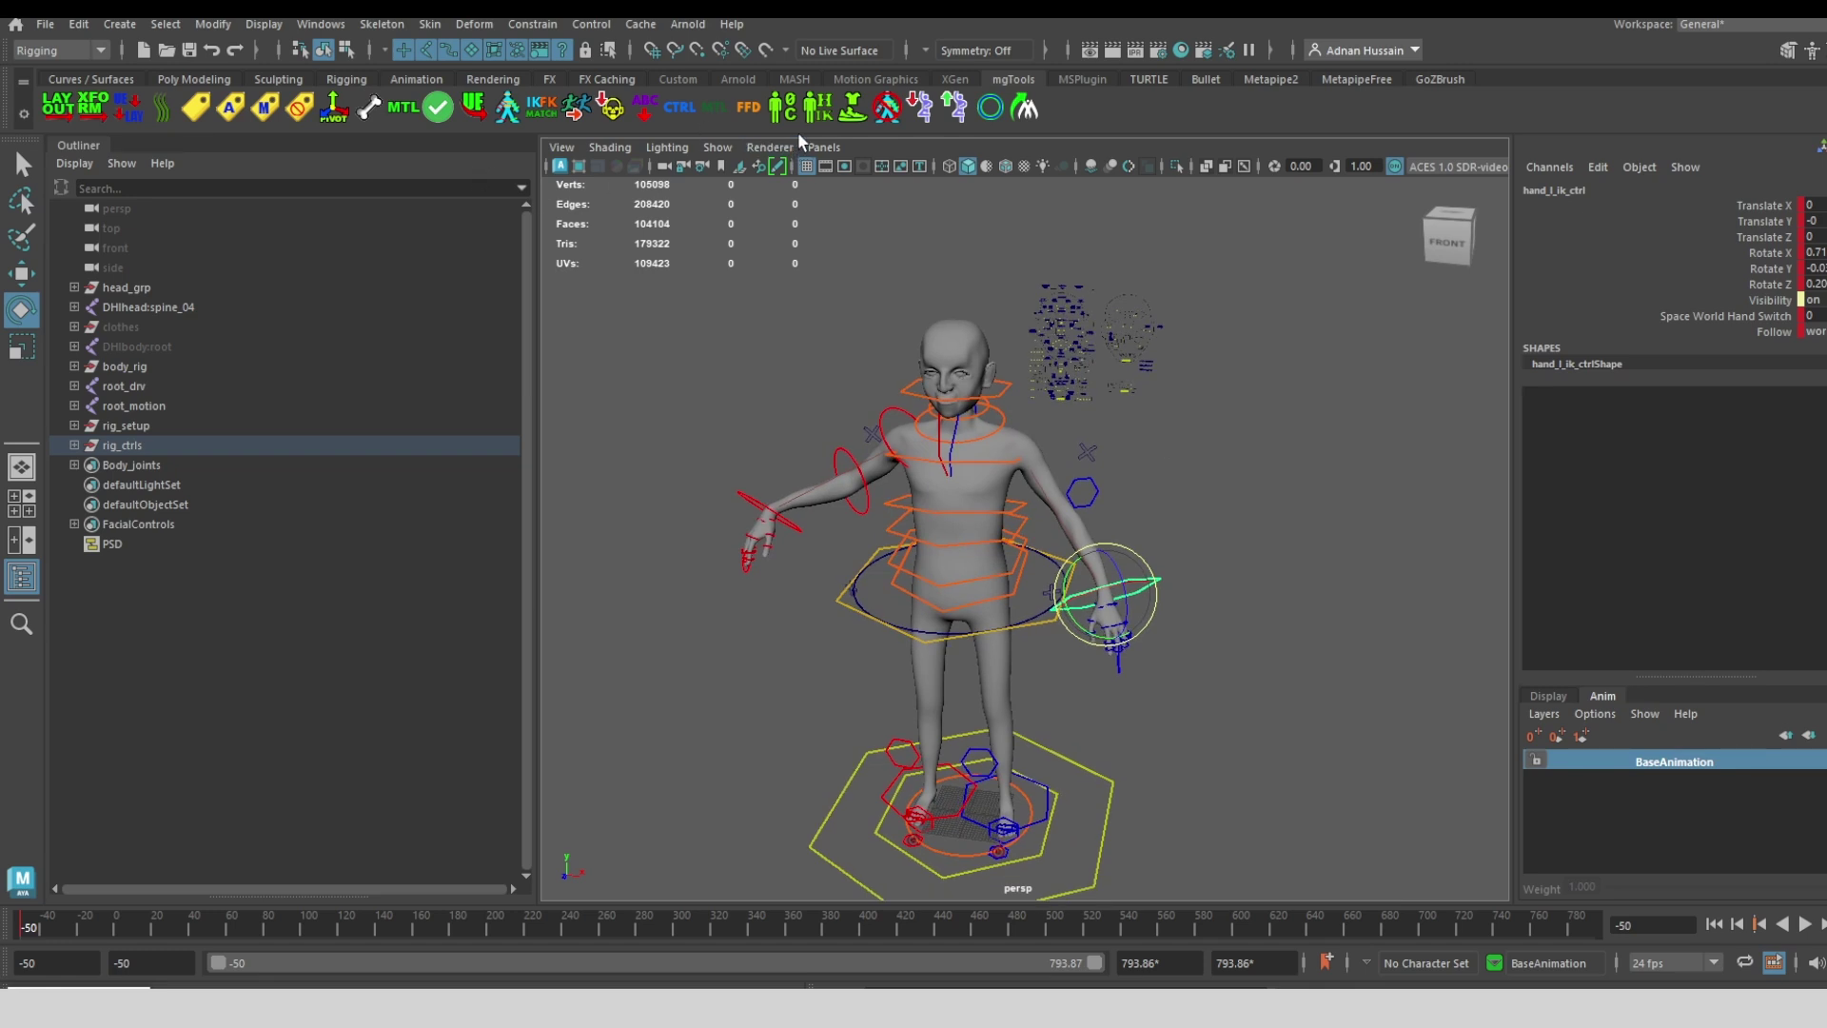
click(887, 410)
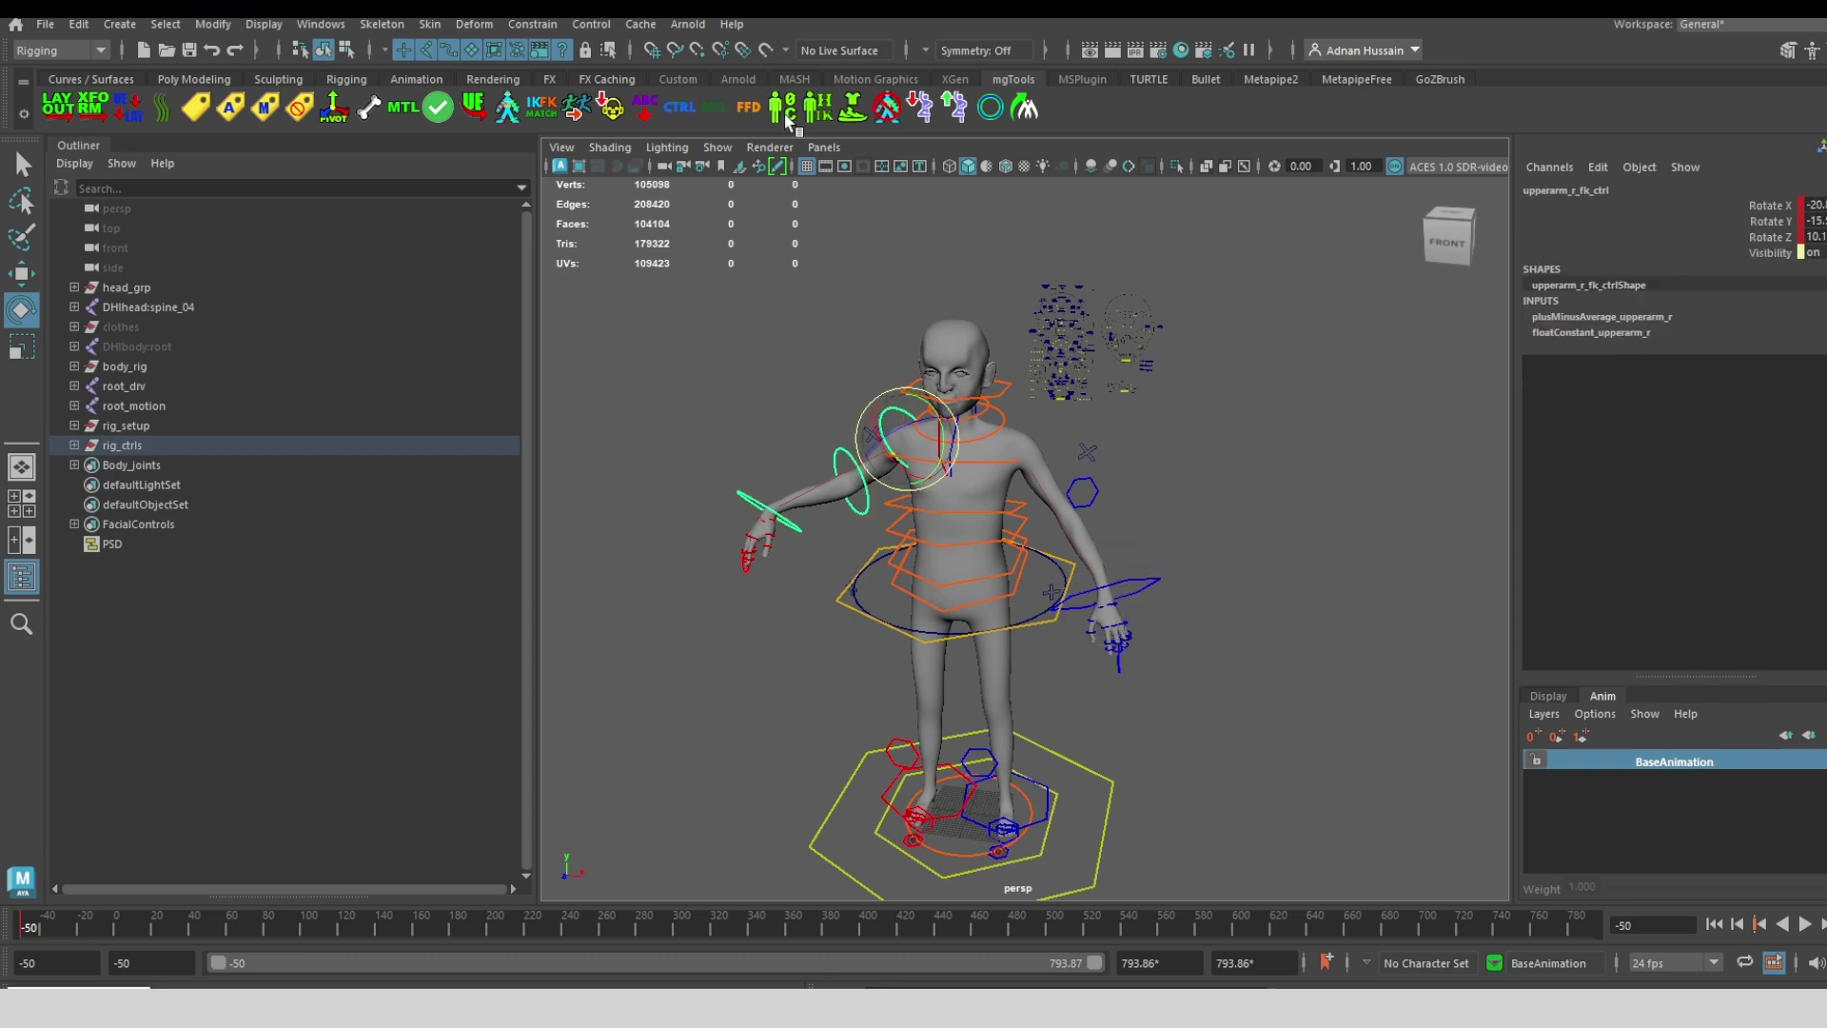
Switch the character's left arm to FK by setting its Limb Fkik Switch to 0
click(1088, 449)
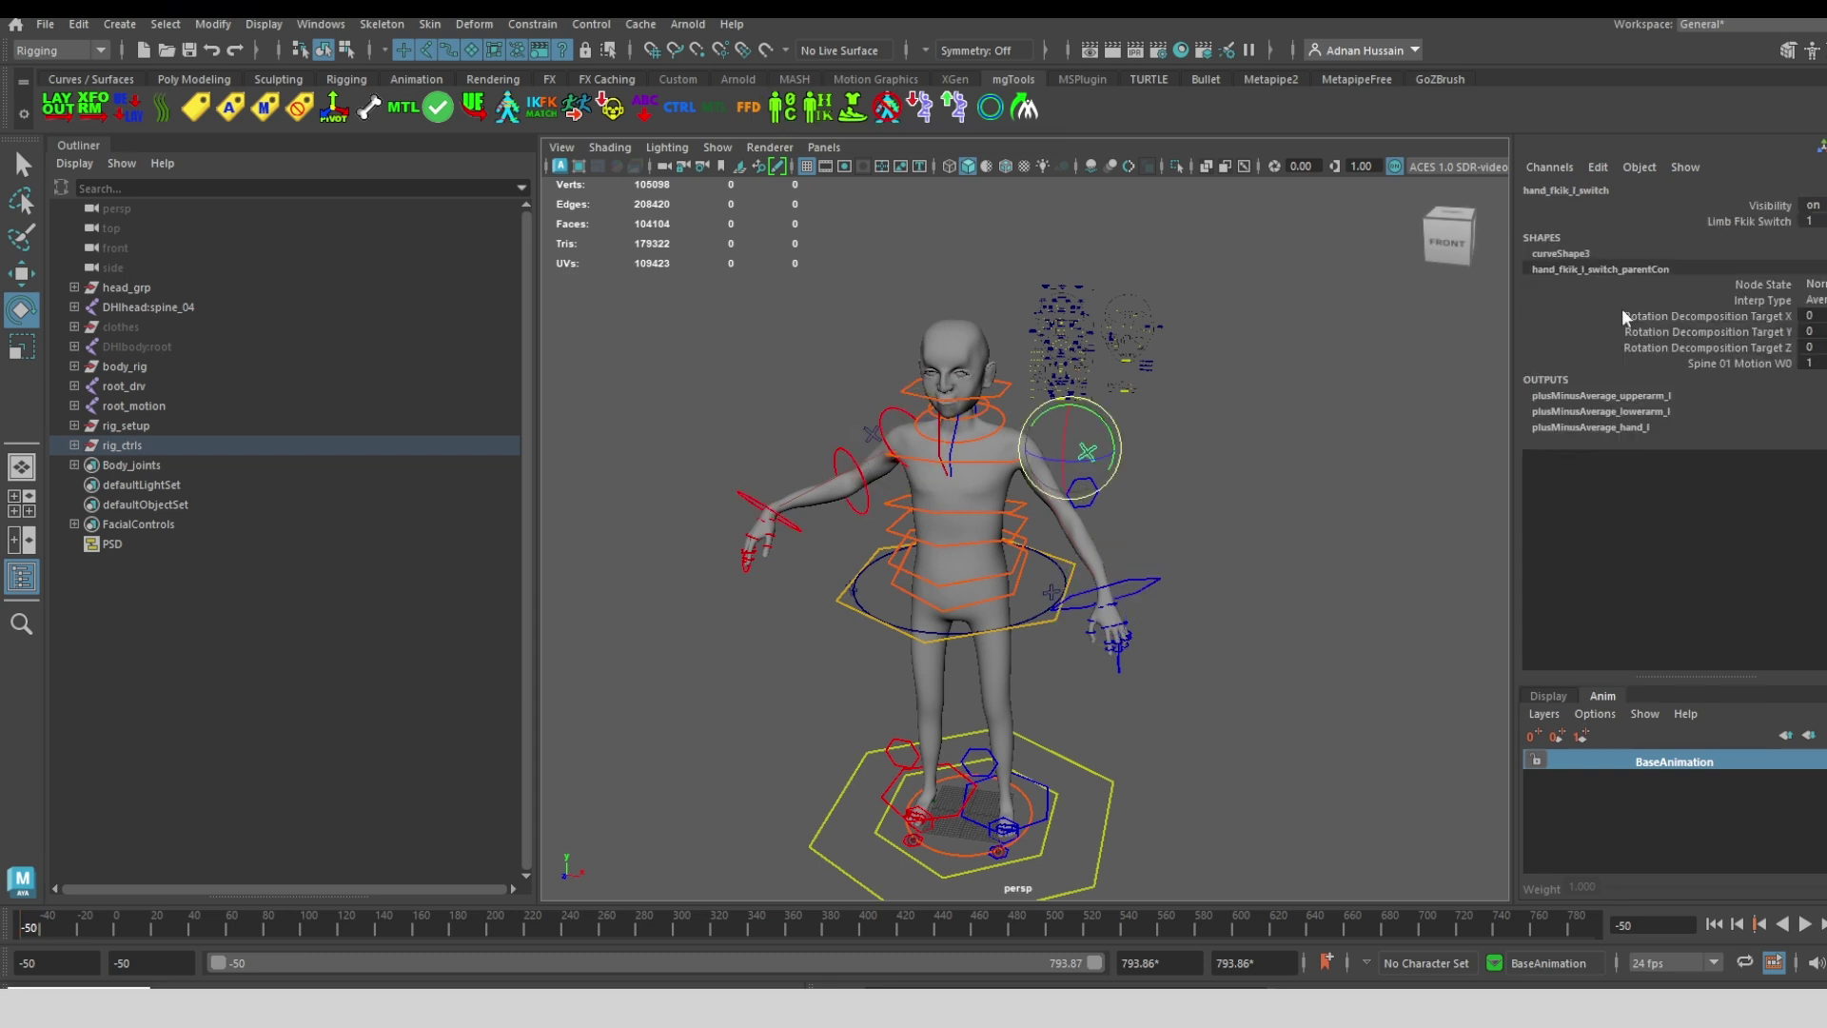
click(1752, 223)
middle_drag(1351, 397, 1028, 384)
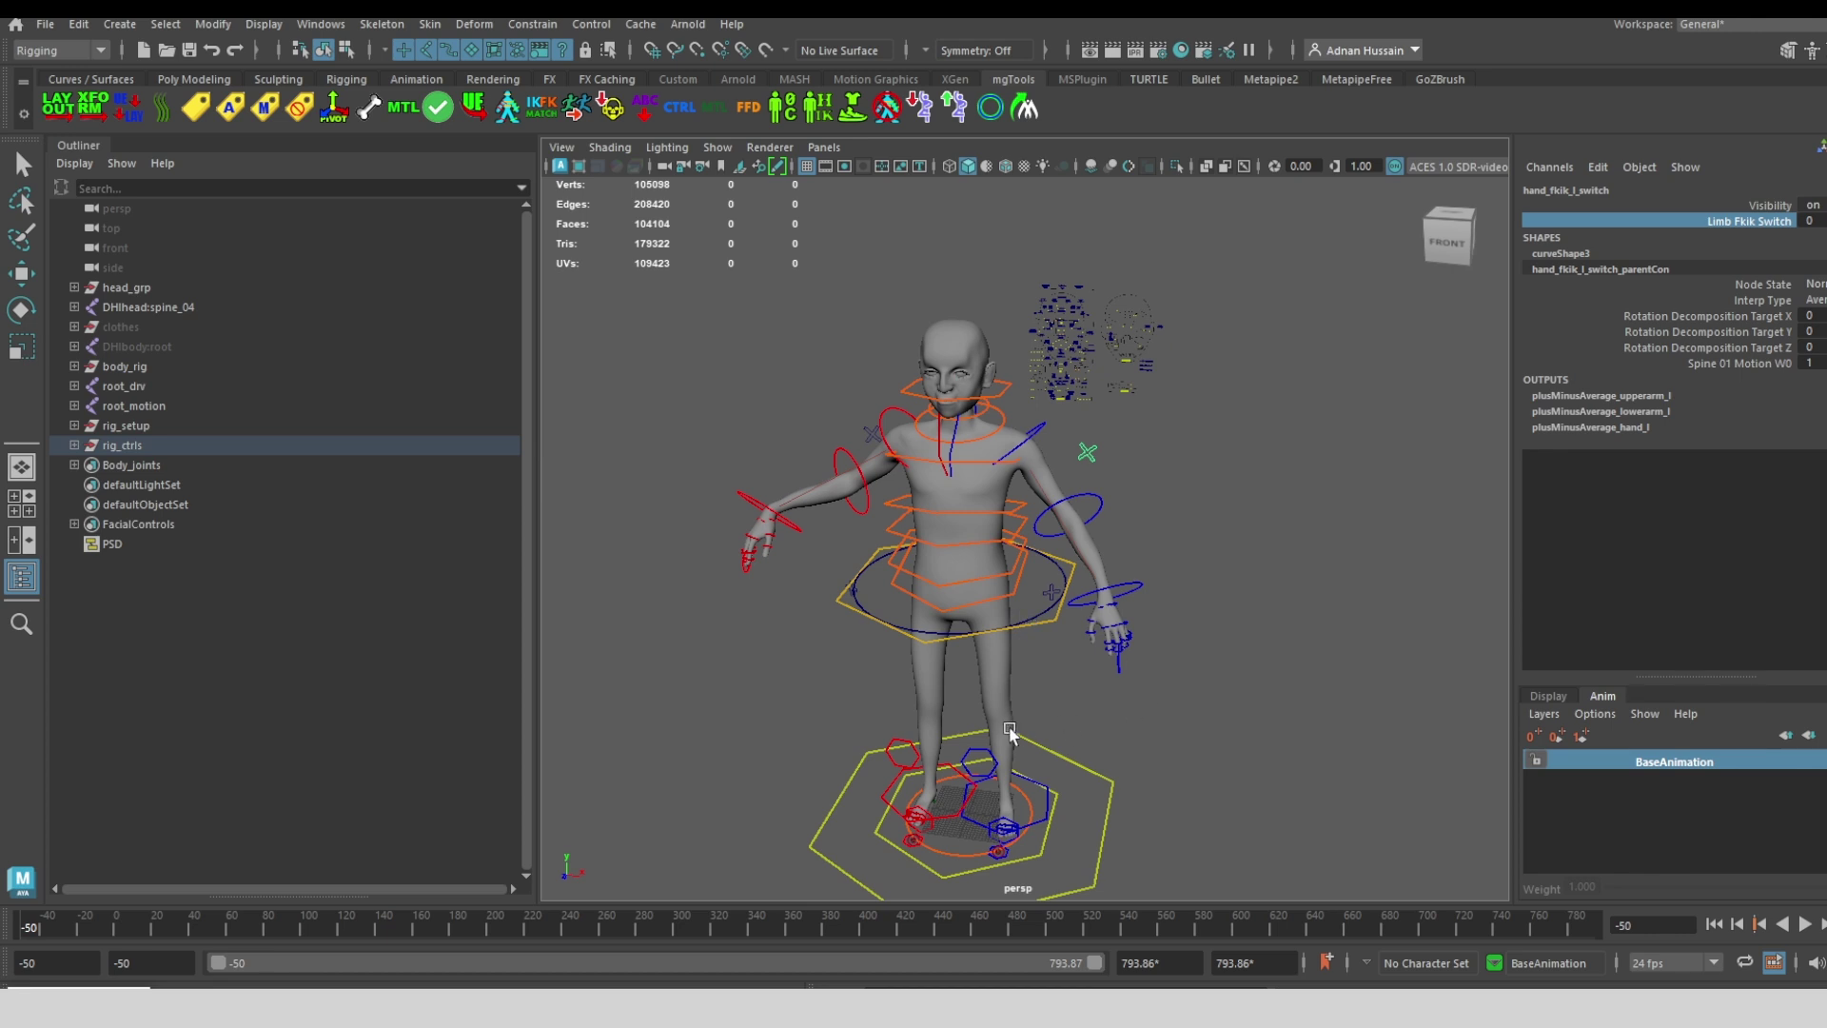
Select the left upper arm FK control and zero out the body rig's controls with the zero-out tool
click(1047, 807)
key(e)
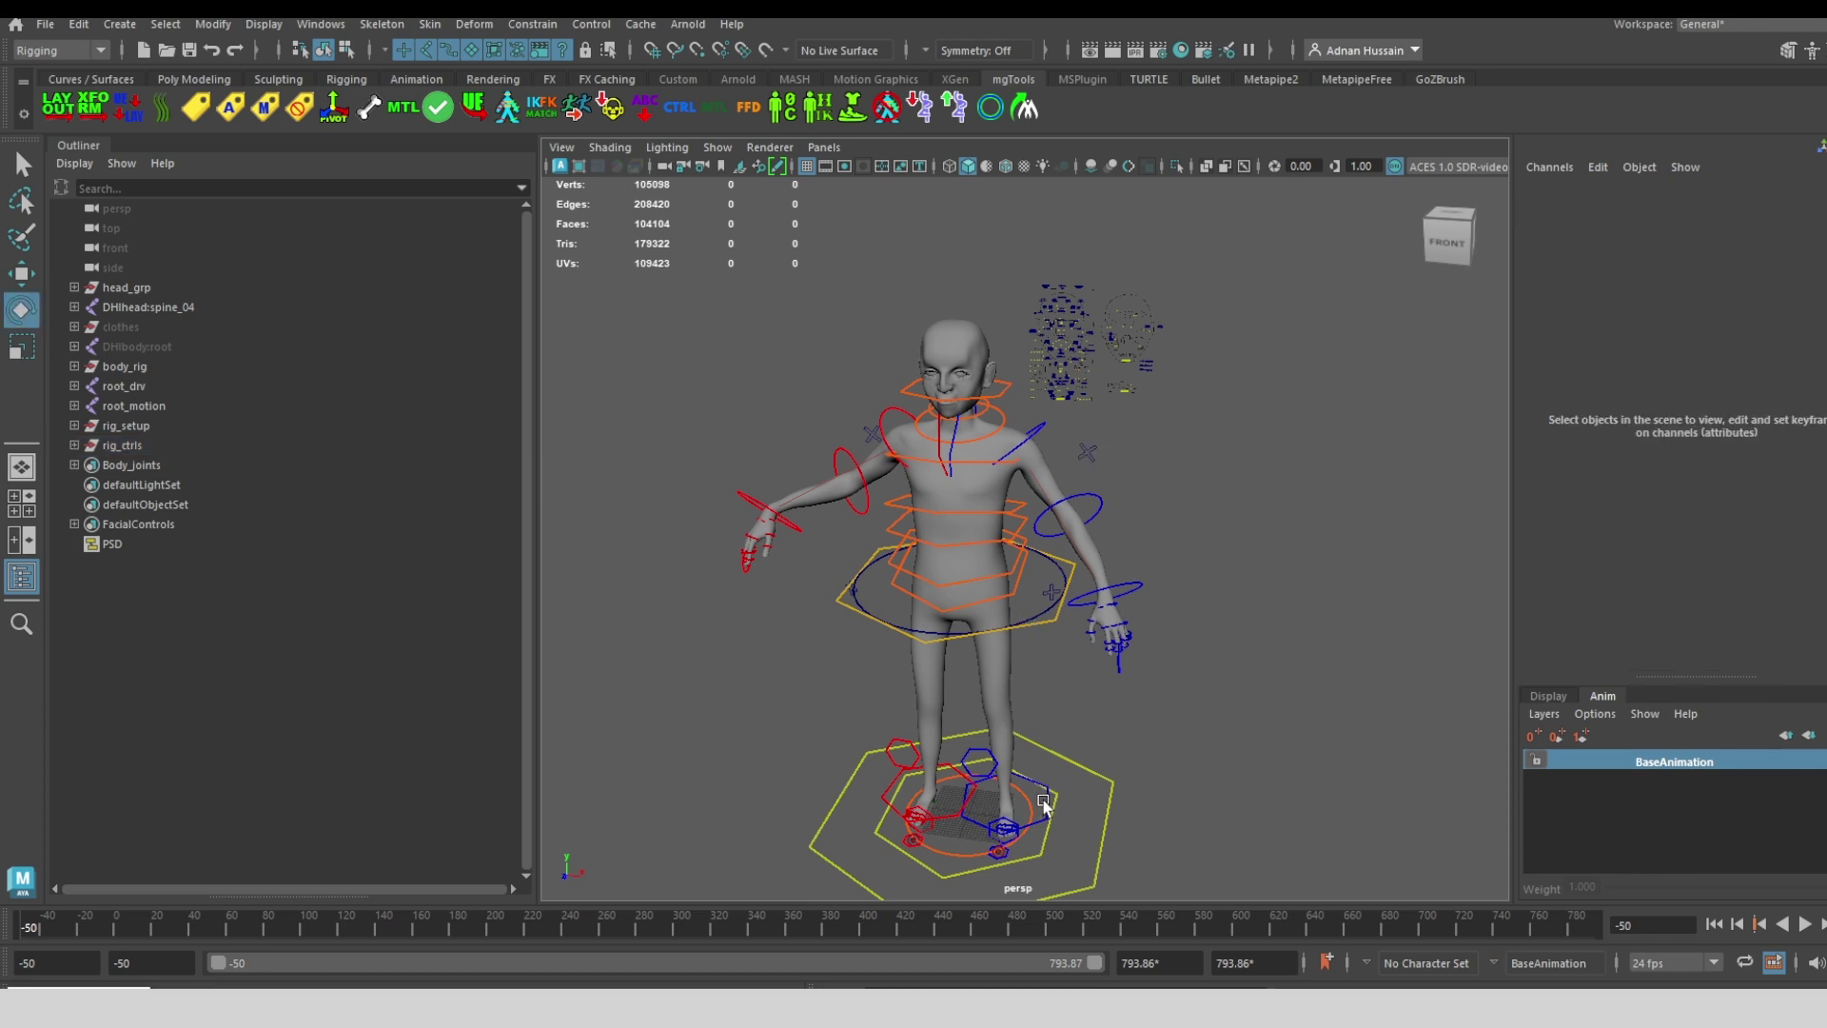
click(1043, 428)
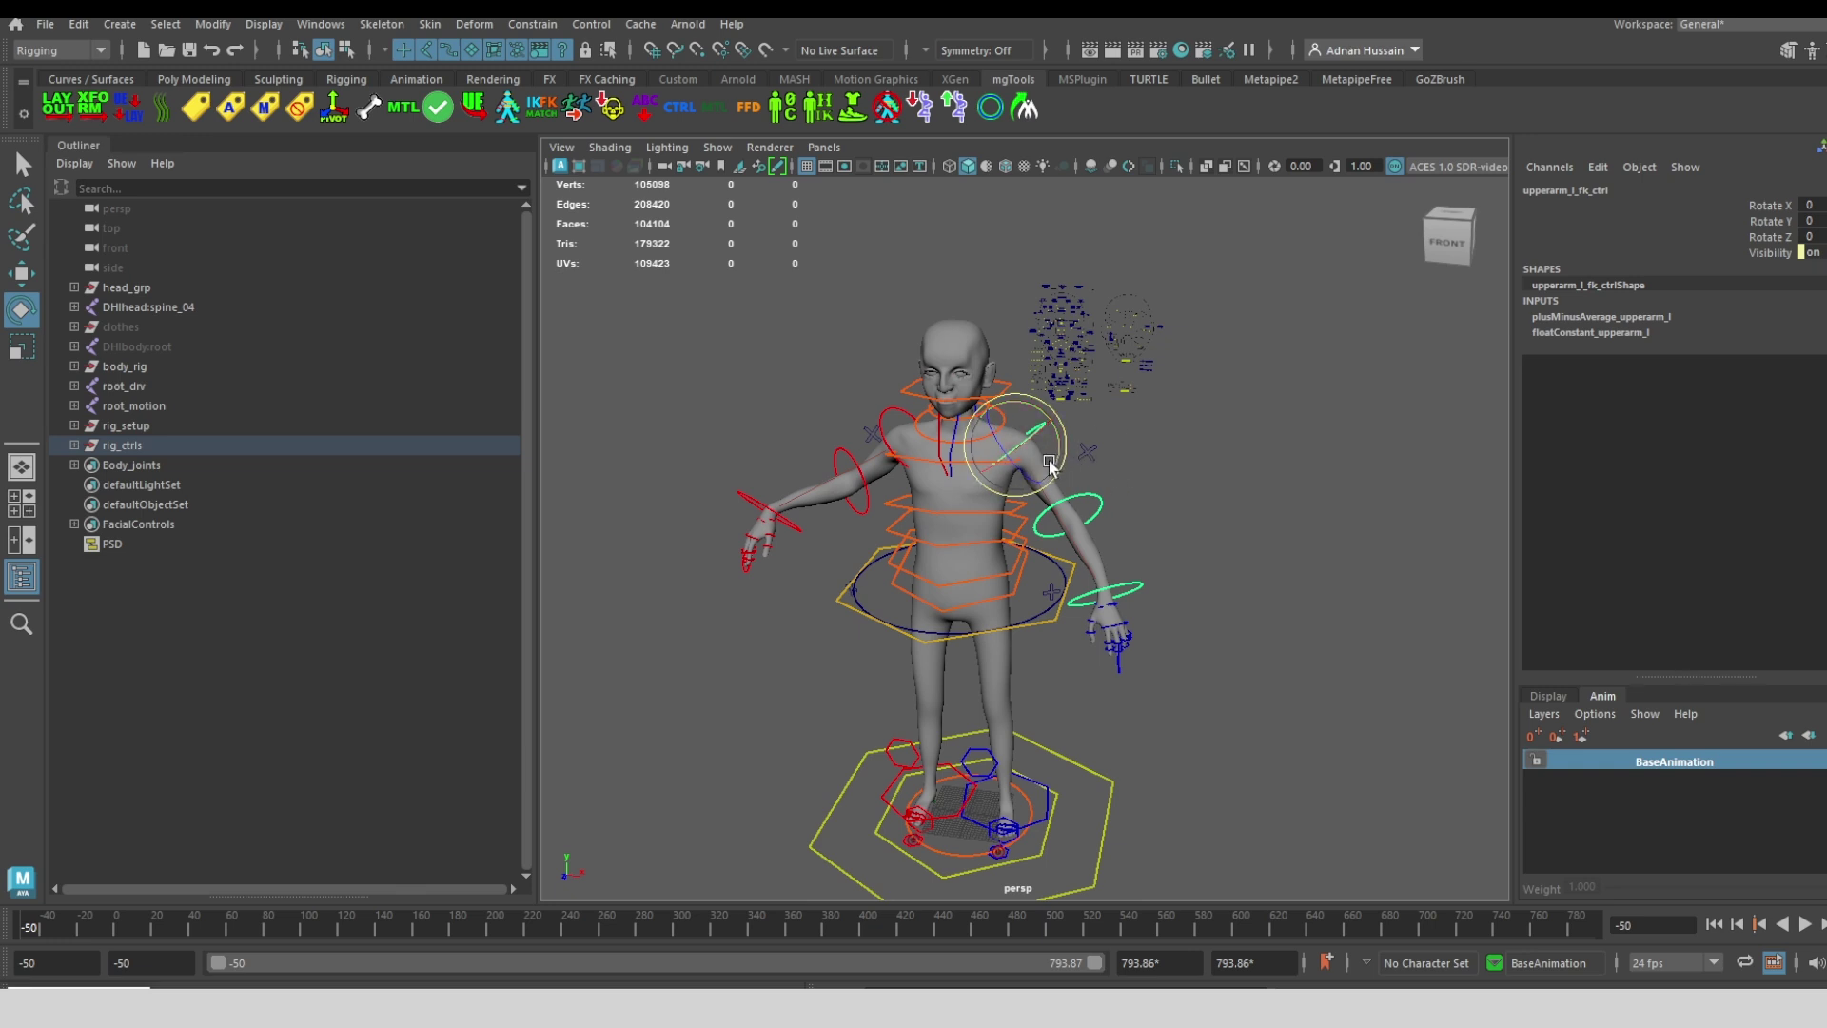
click(781, 112)
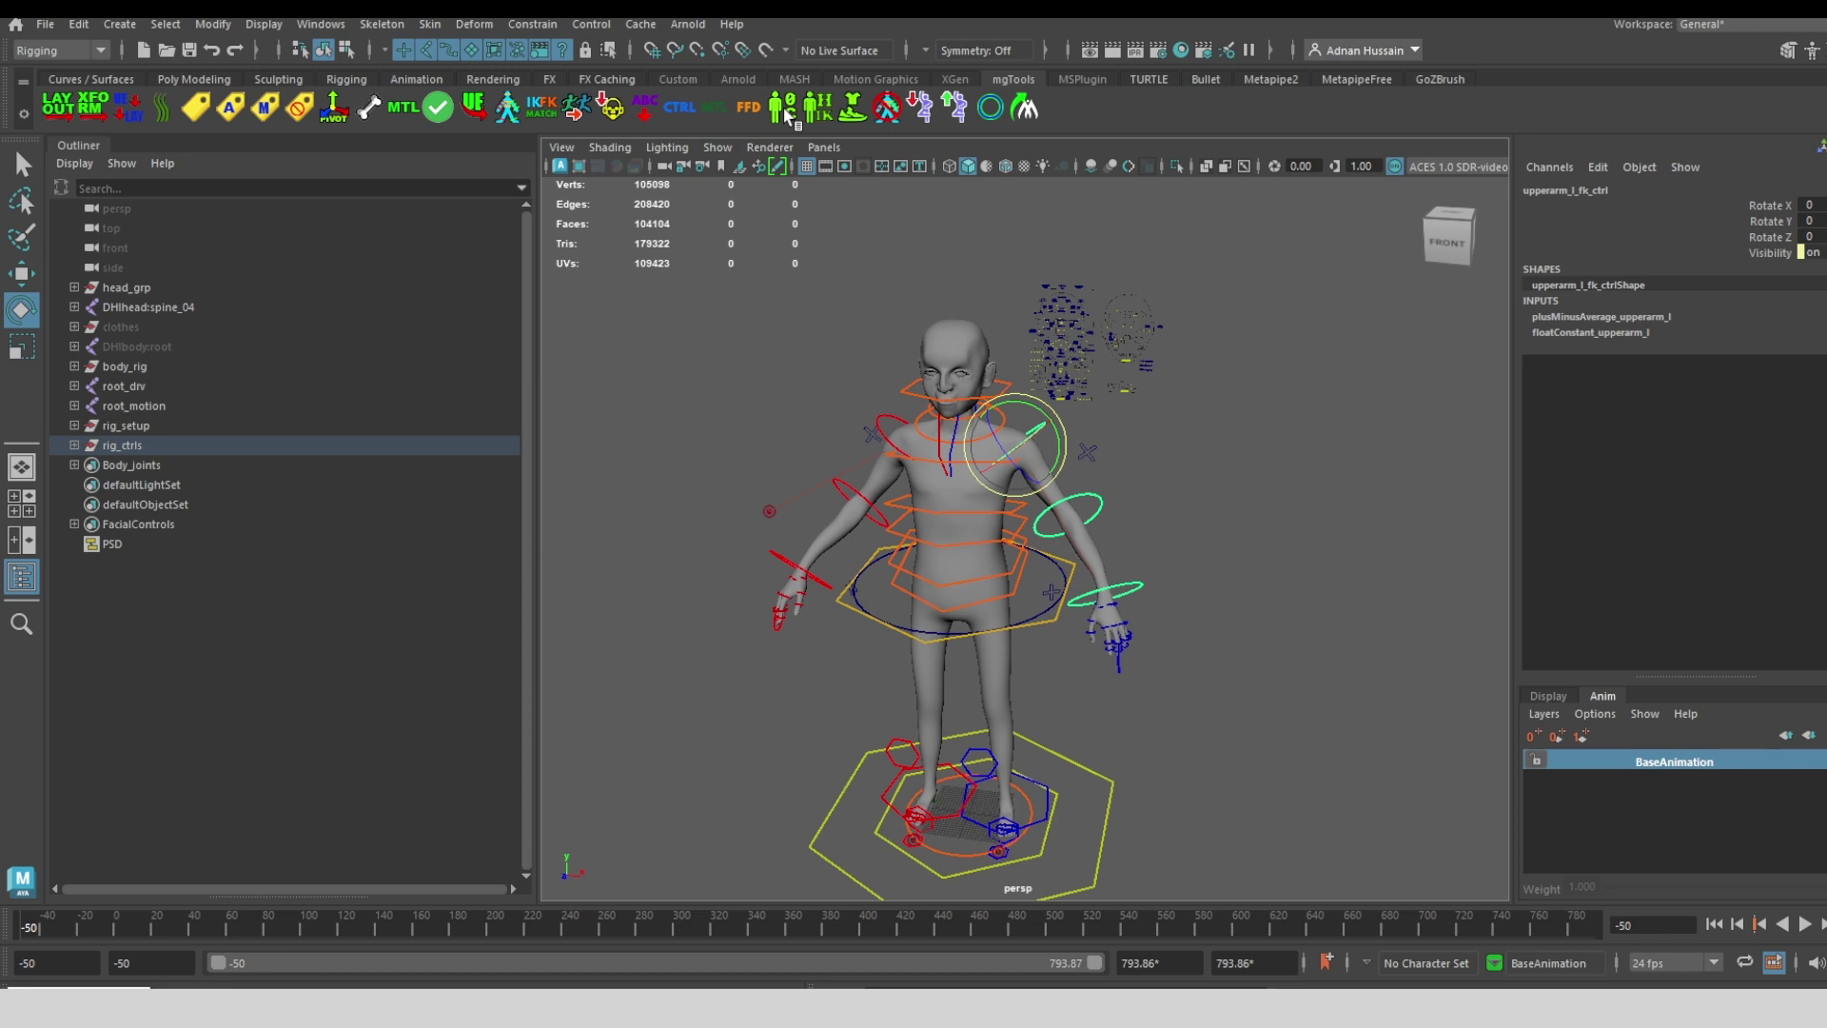
Put the MetaHuman in the cloth pose, followed by the HIK pose
double_click(786, 112)
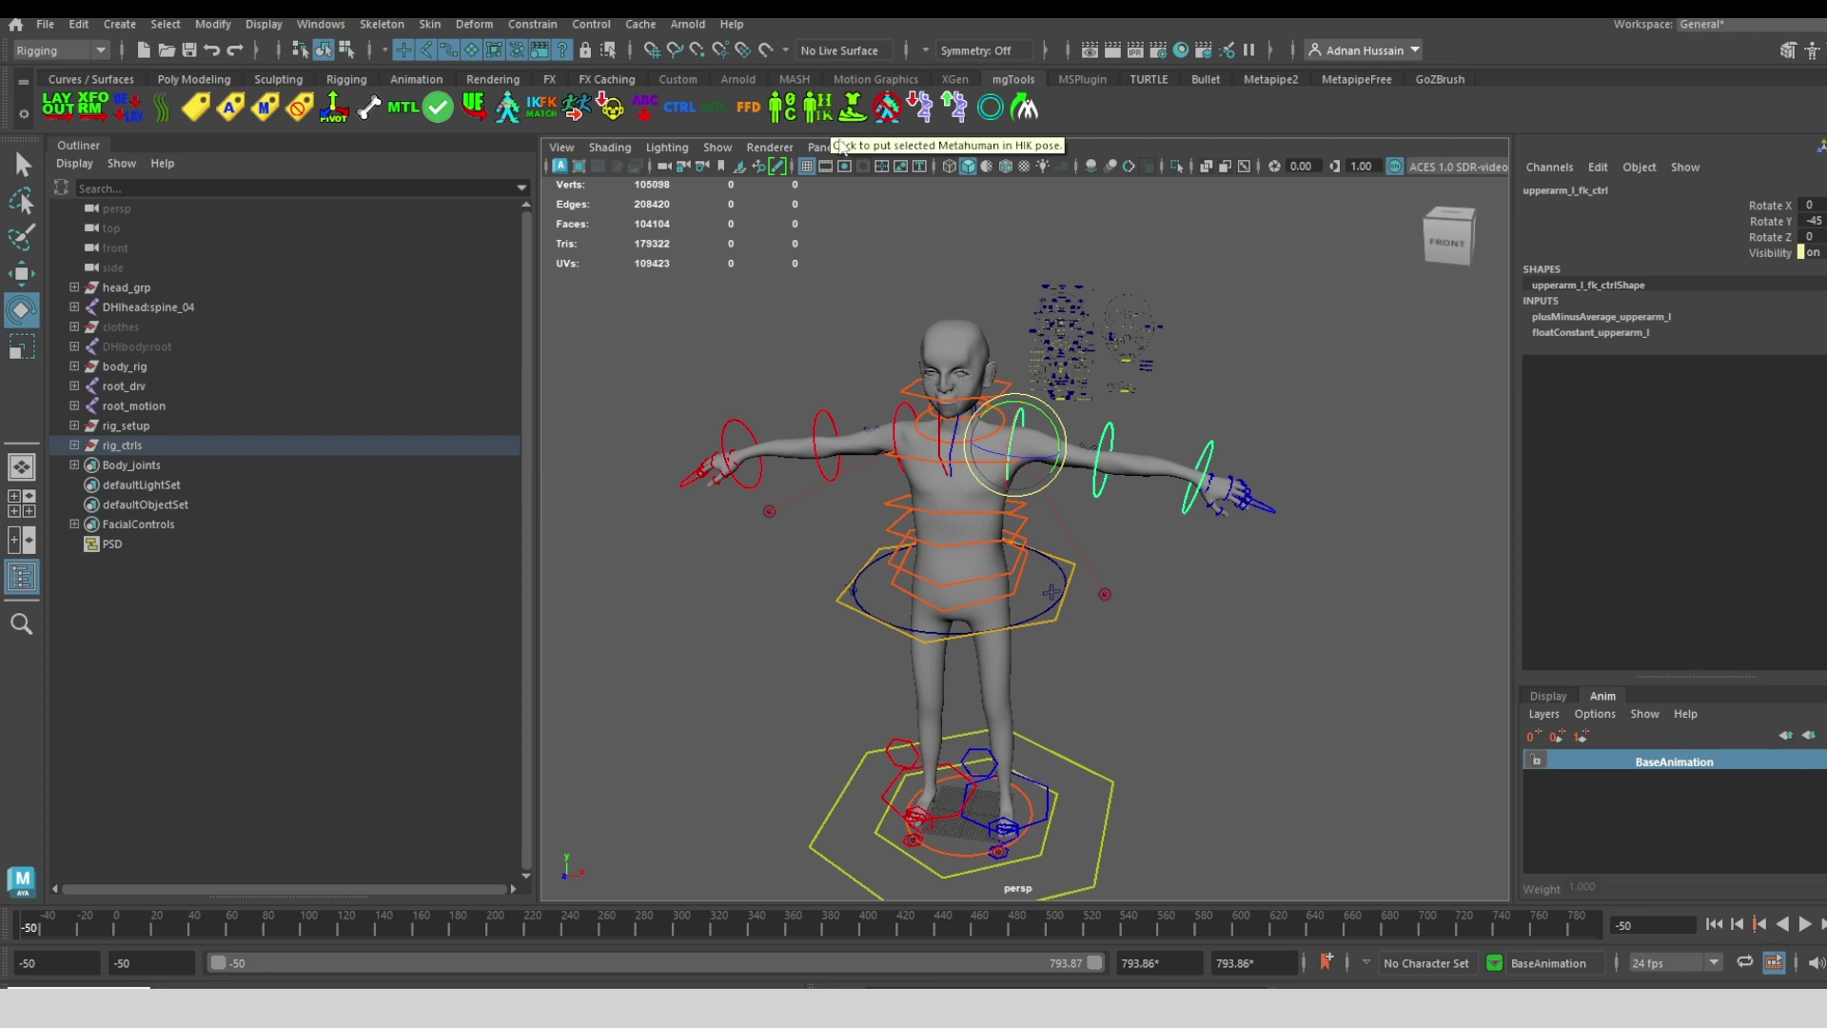
click(819, 116)
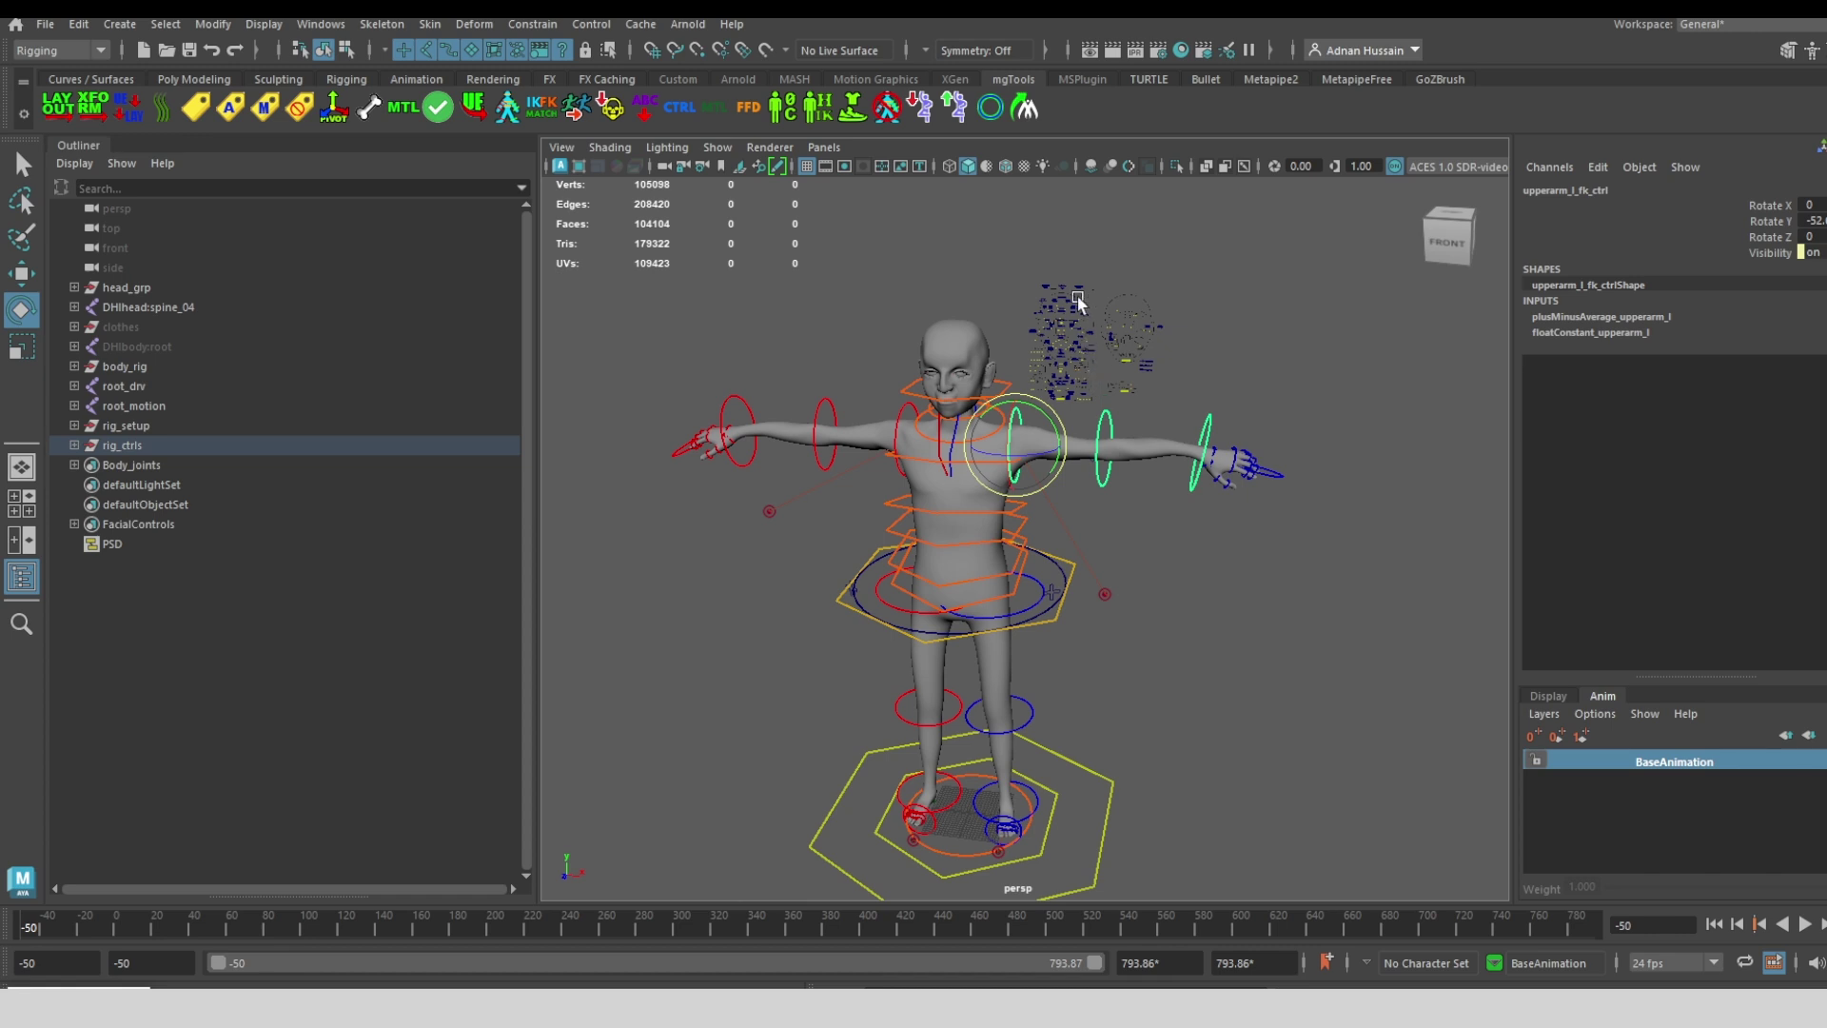
Return the MetaHuman from the HIK pose to its default pose by zeroing out its controls
click(794, 110)
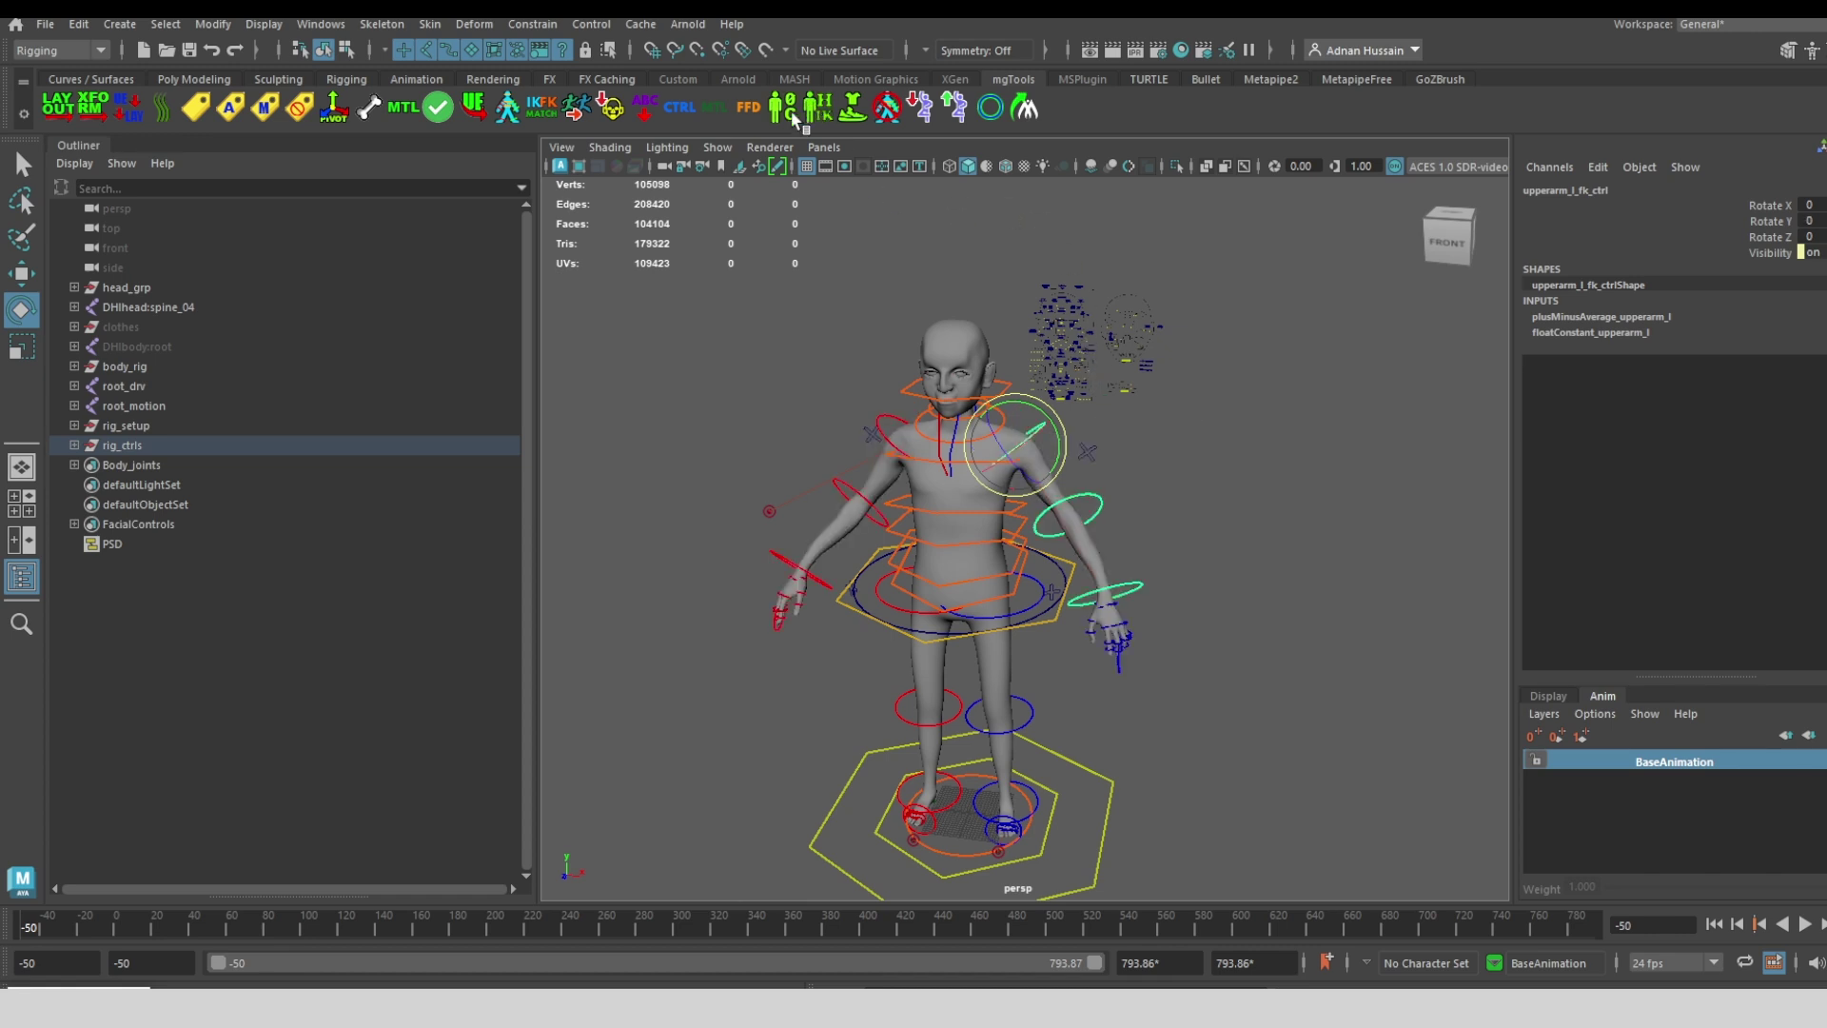
scroll(995, 426, up, 3)
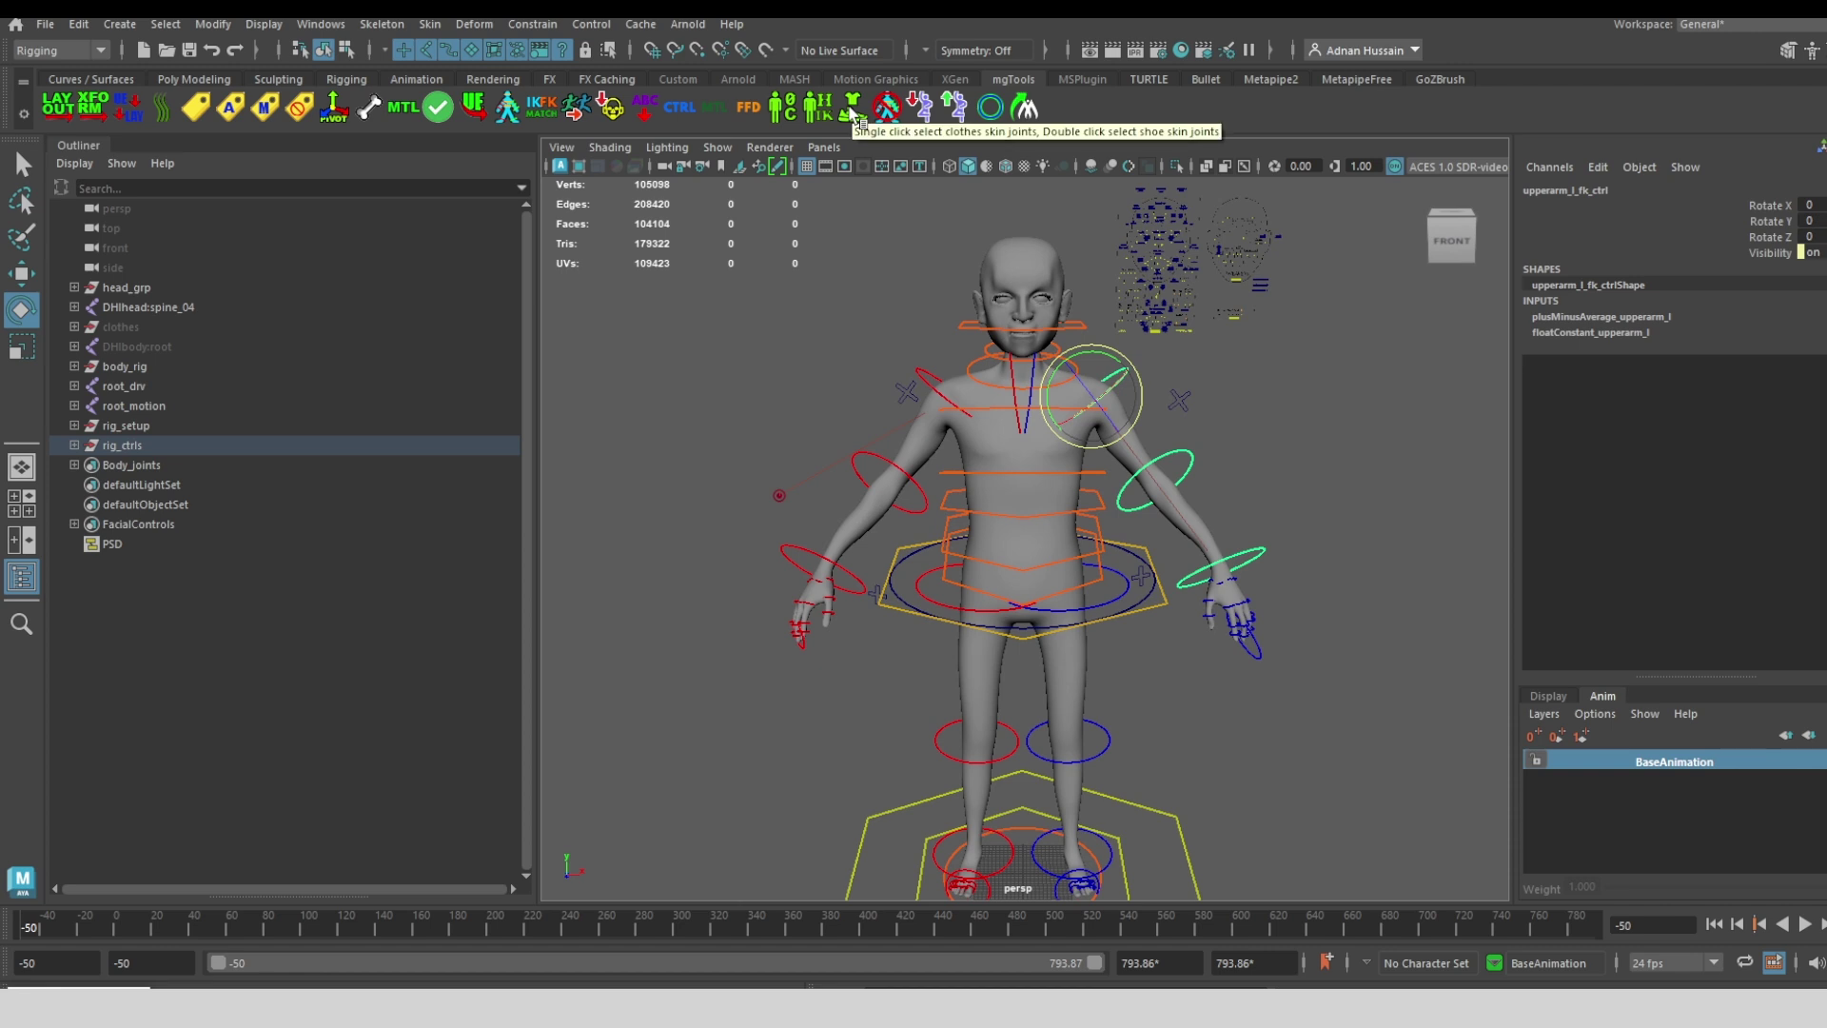
Unhide the DHIbody:root joint hierarchy and turn on joint display in the perspective view
click(136, 347)
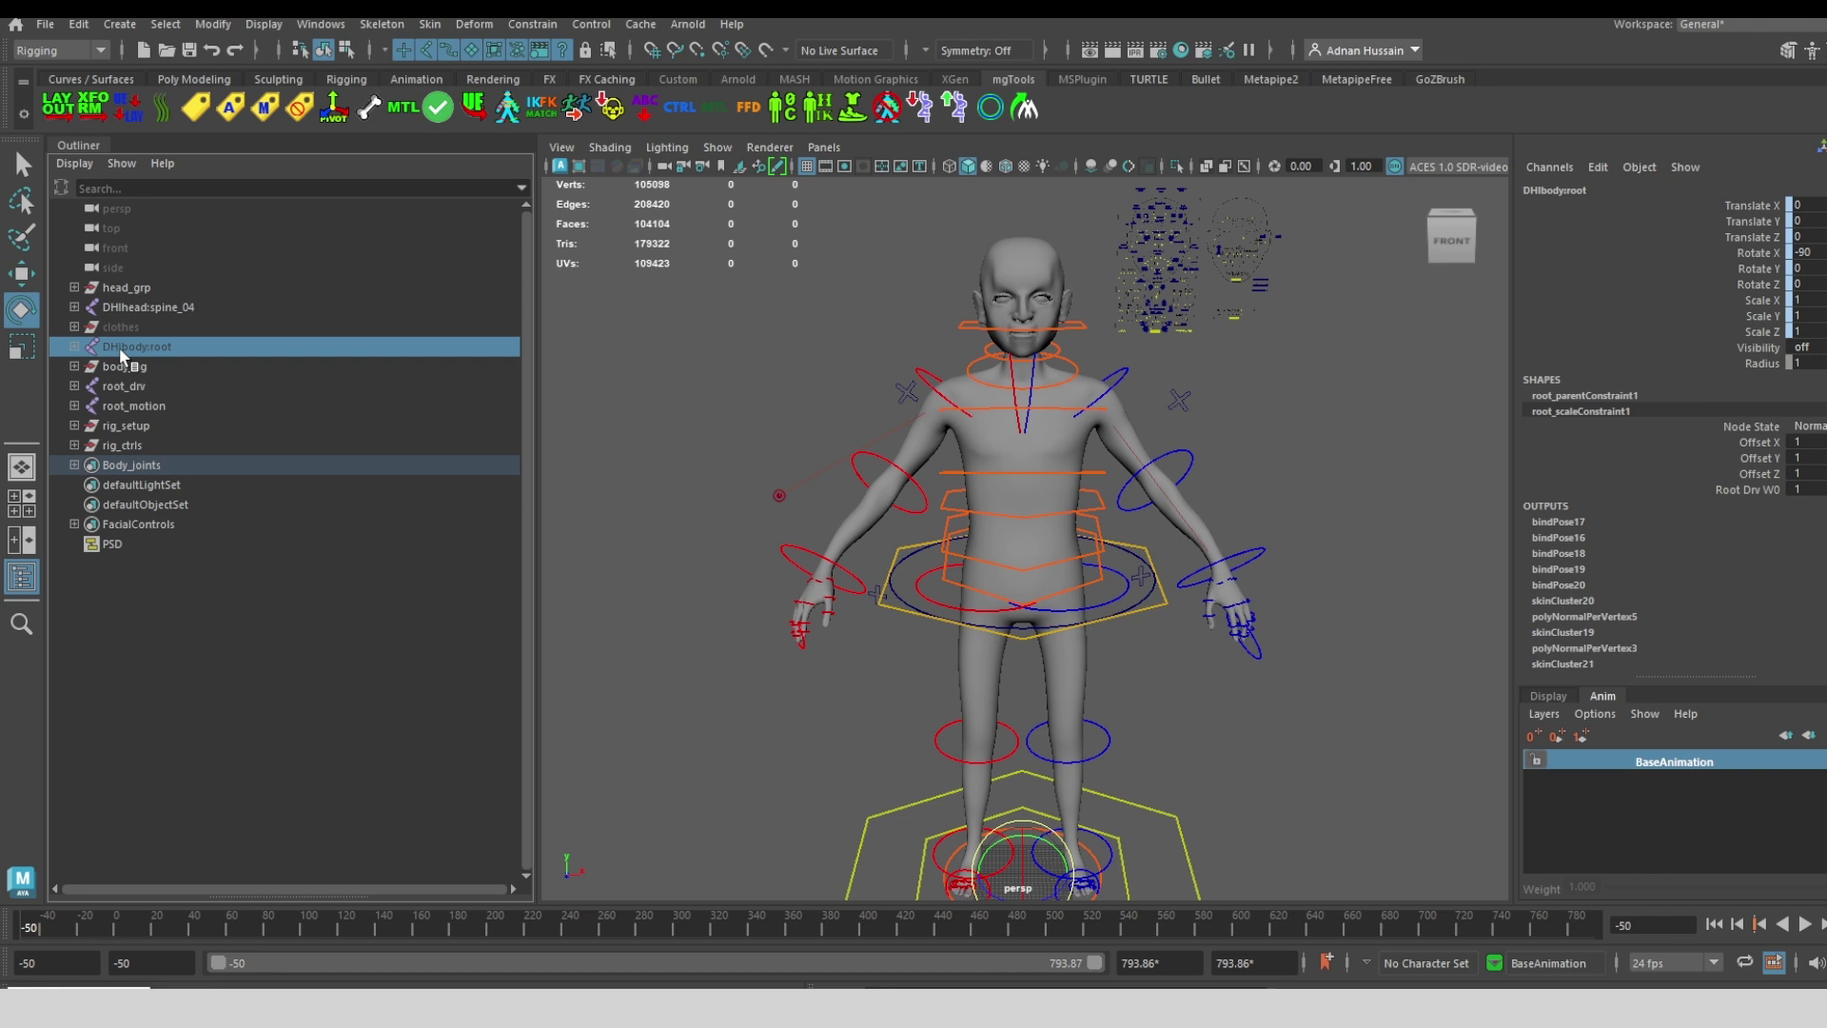
alt+drag(1024, 302, 822, 211)
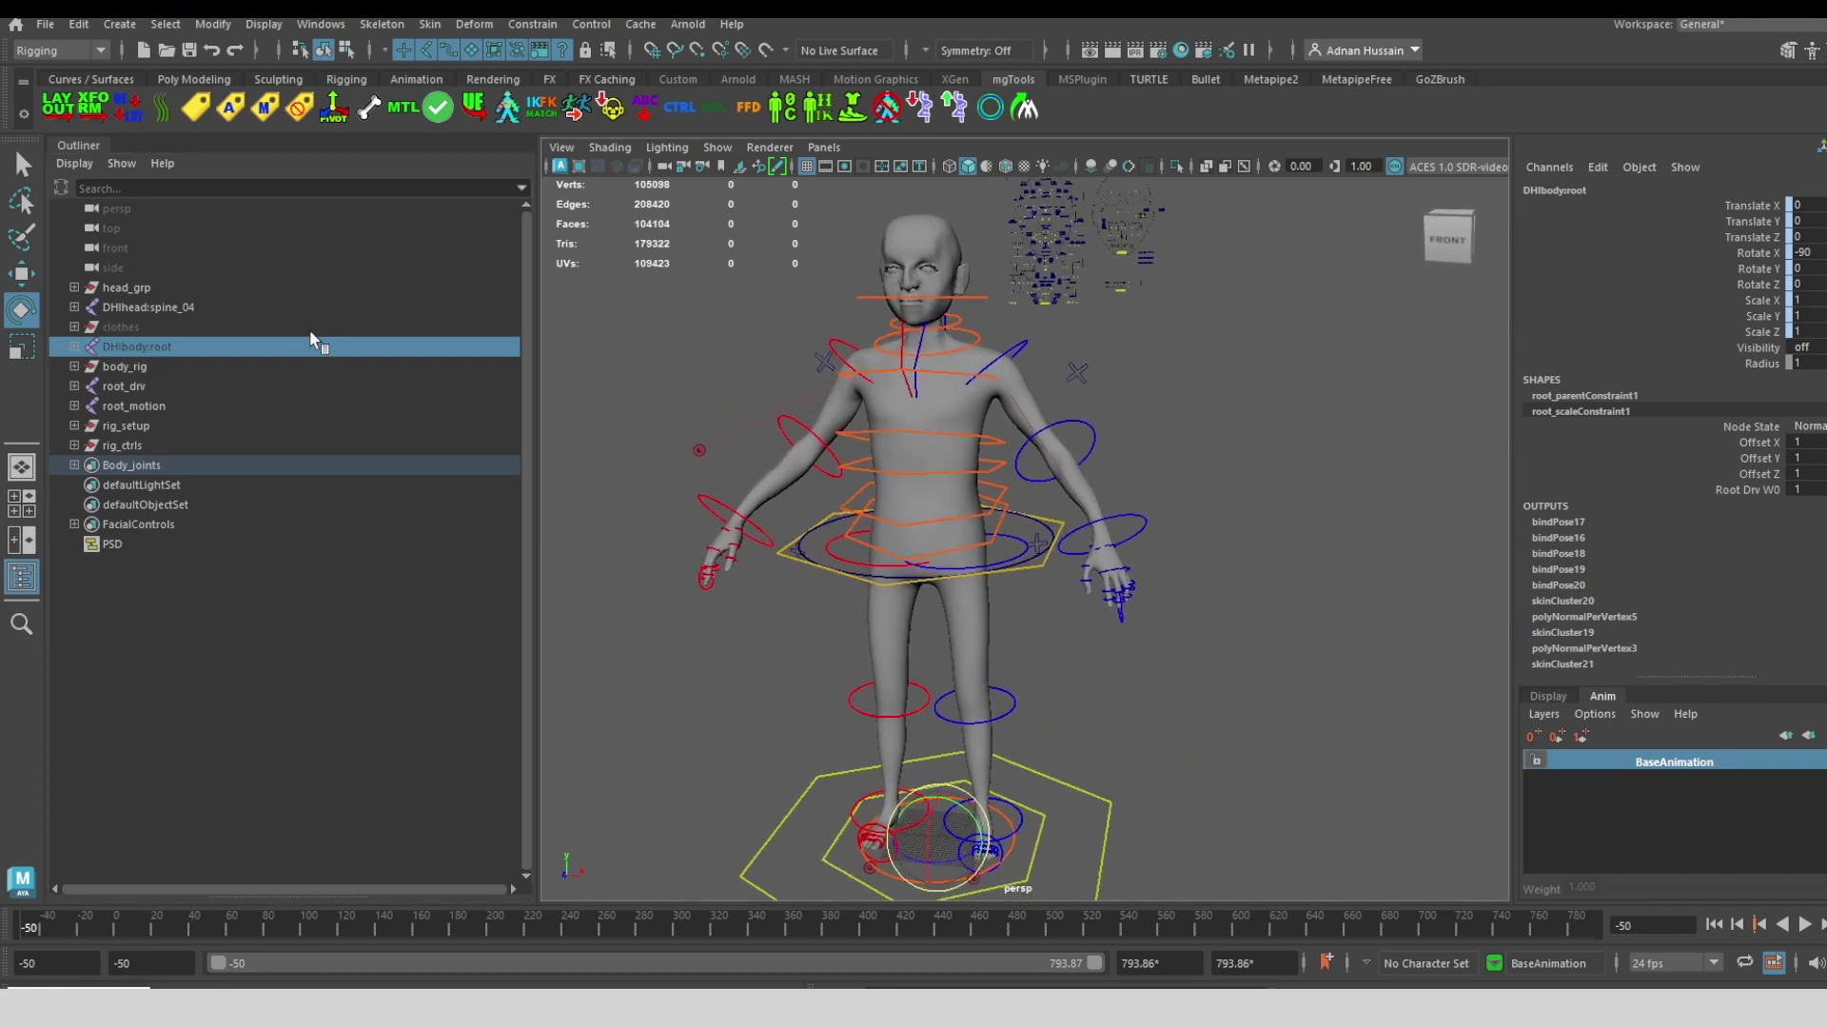
click(716, 147)
click(793, 466)
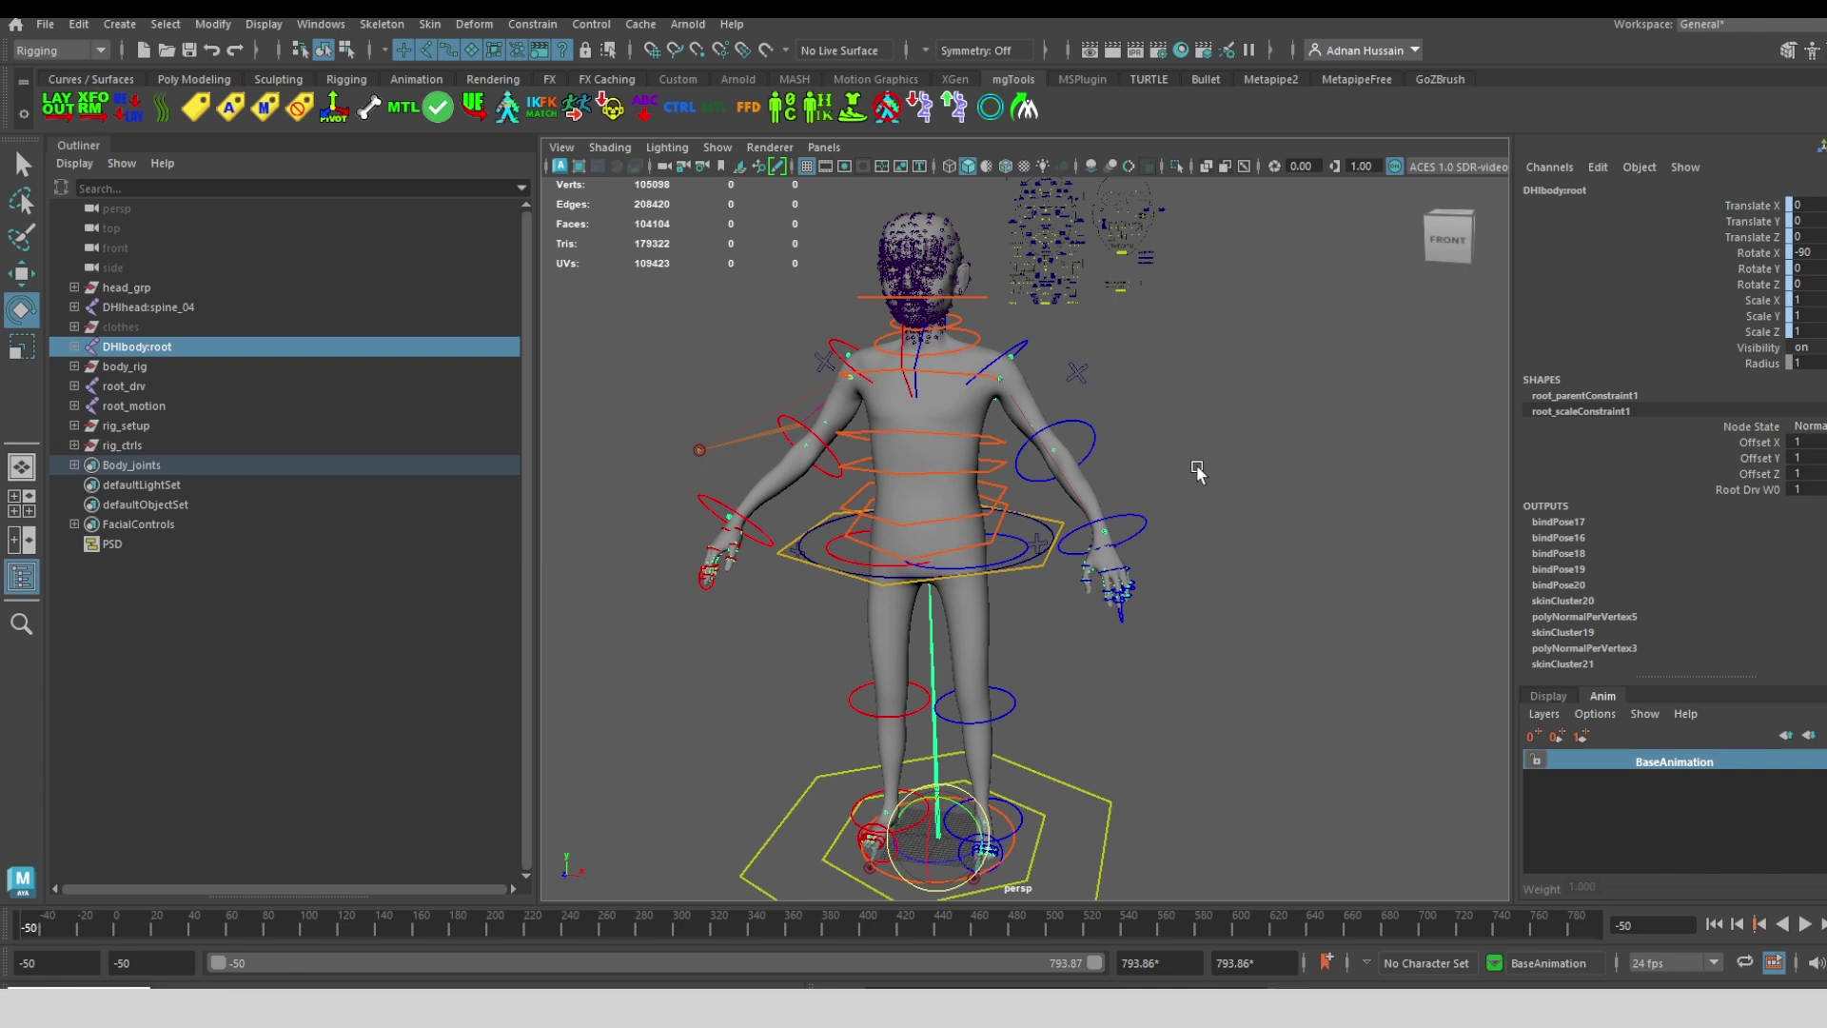
In wireframe display, select the clothes skin joints, followed by the shoe skin joints, and clear the selection
key(4)
click(1233, 419)
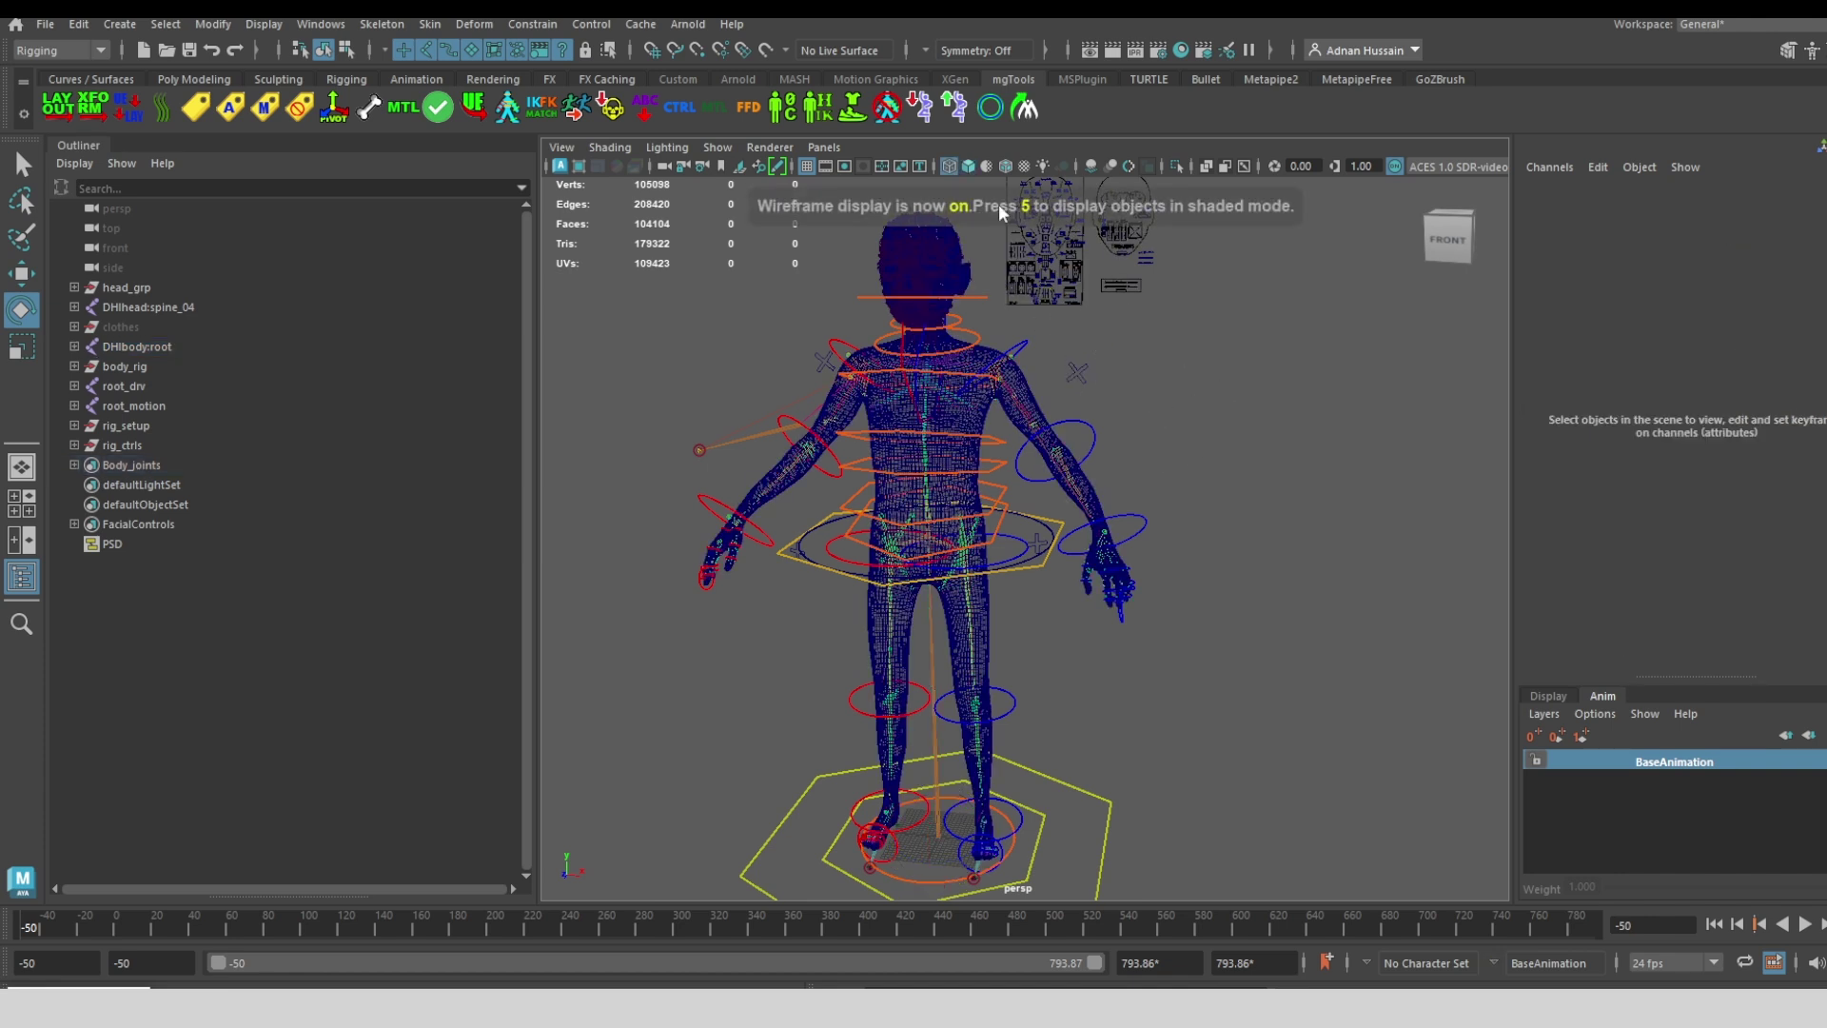
double_click(853, 107)
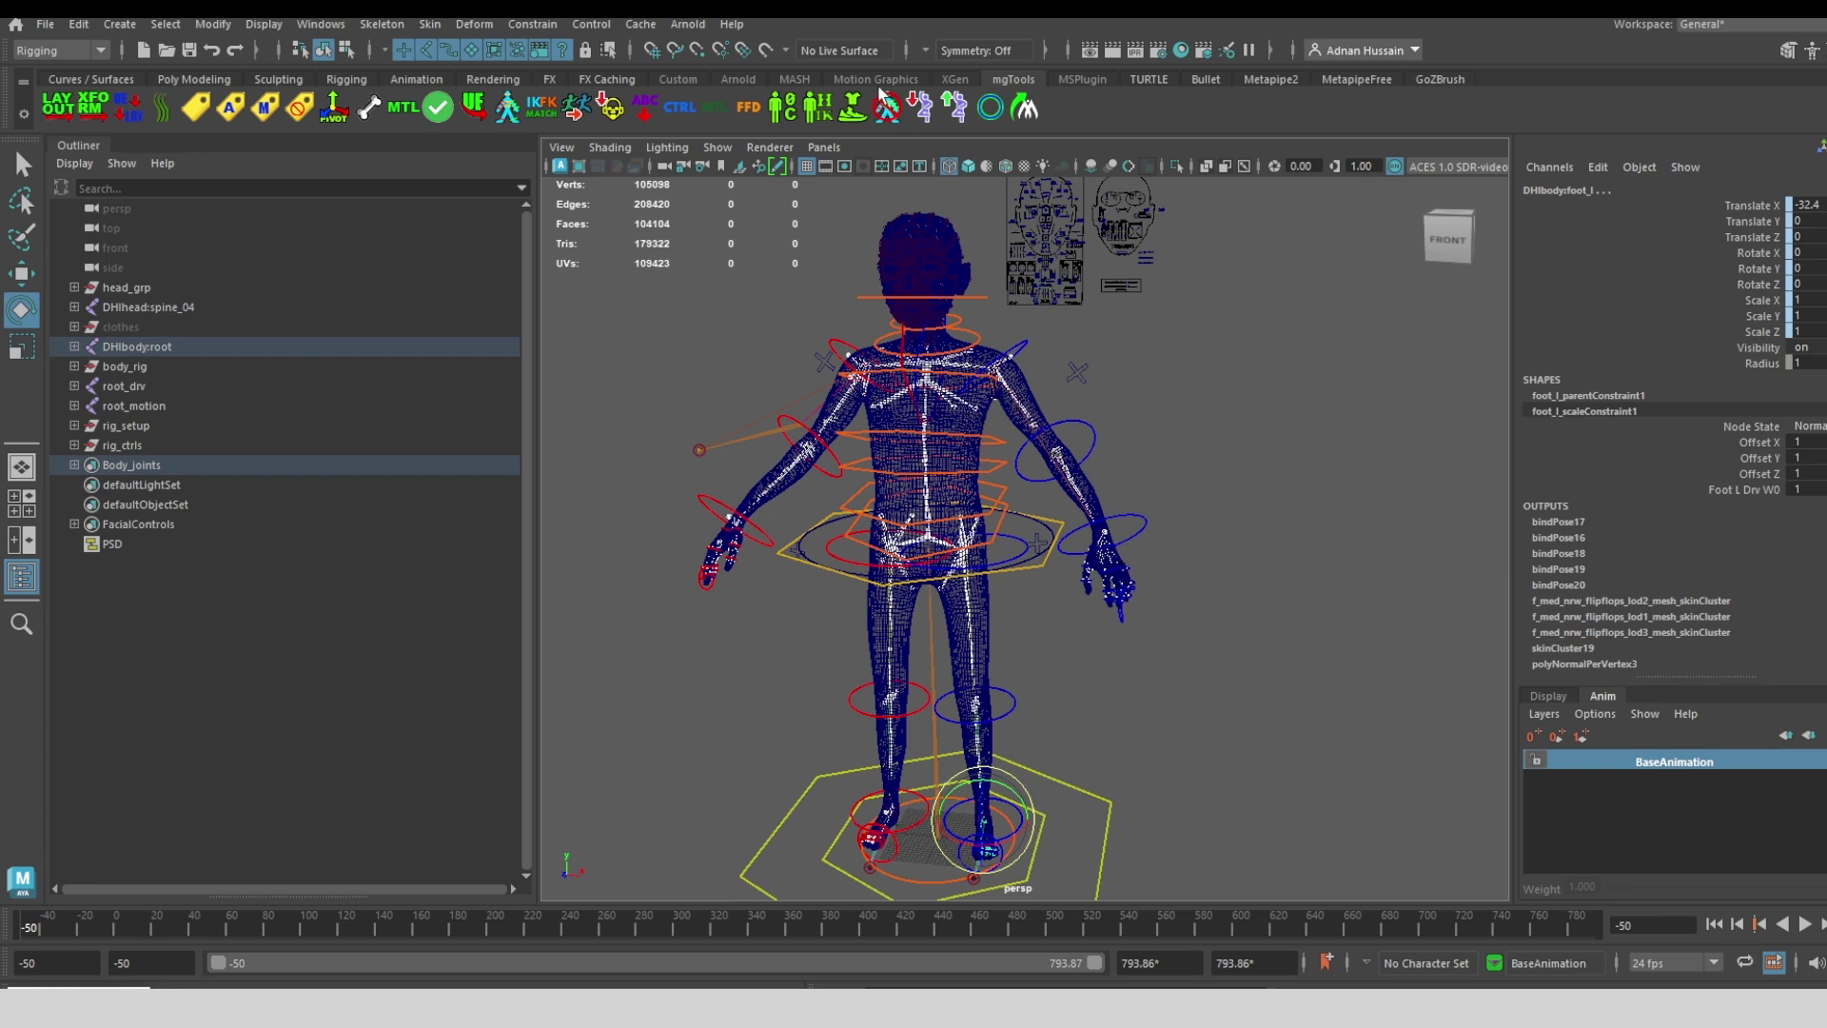
click(854, 108)
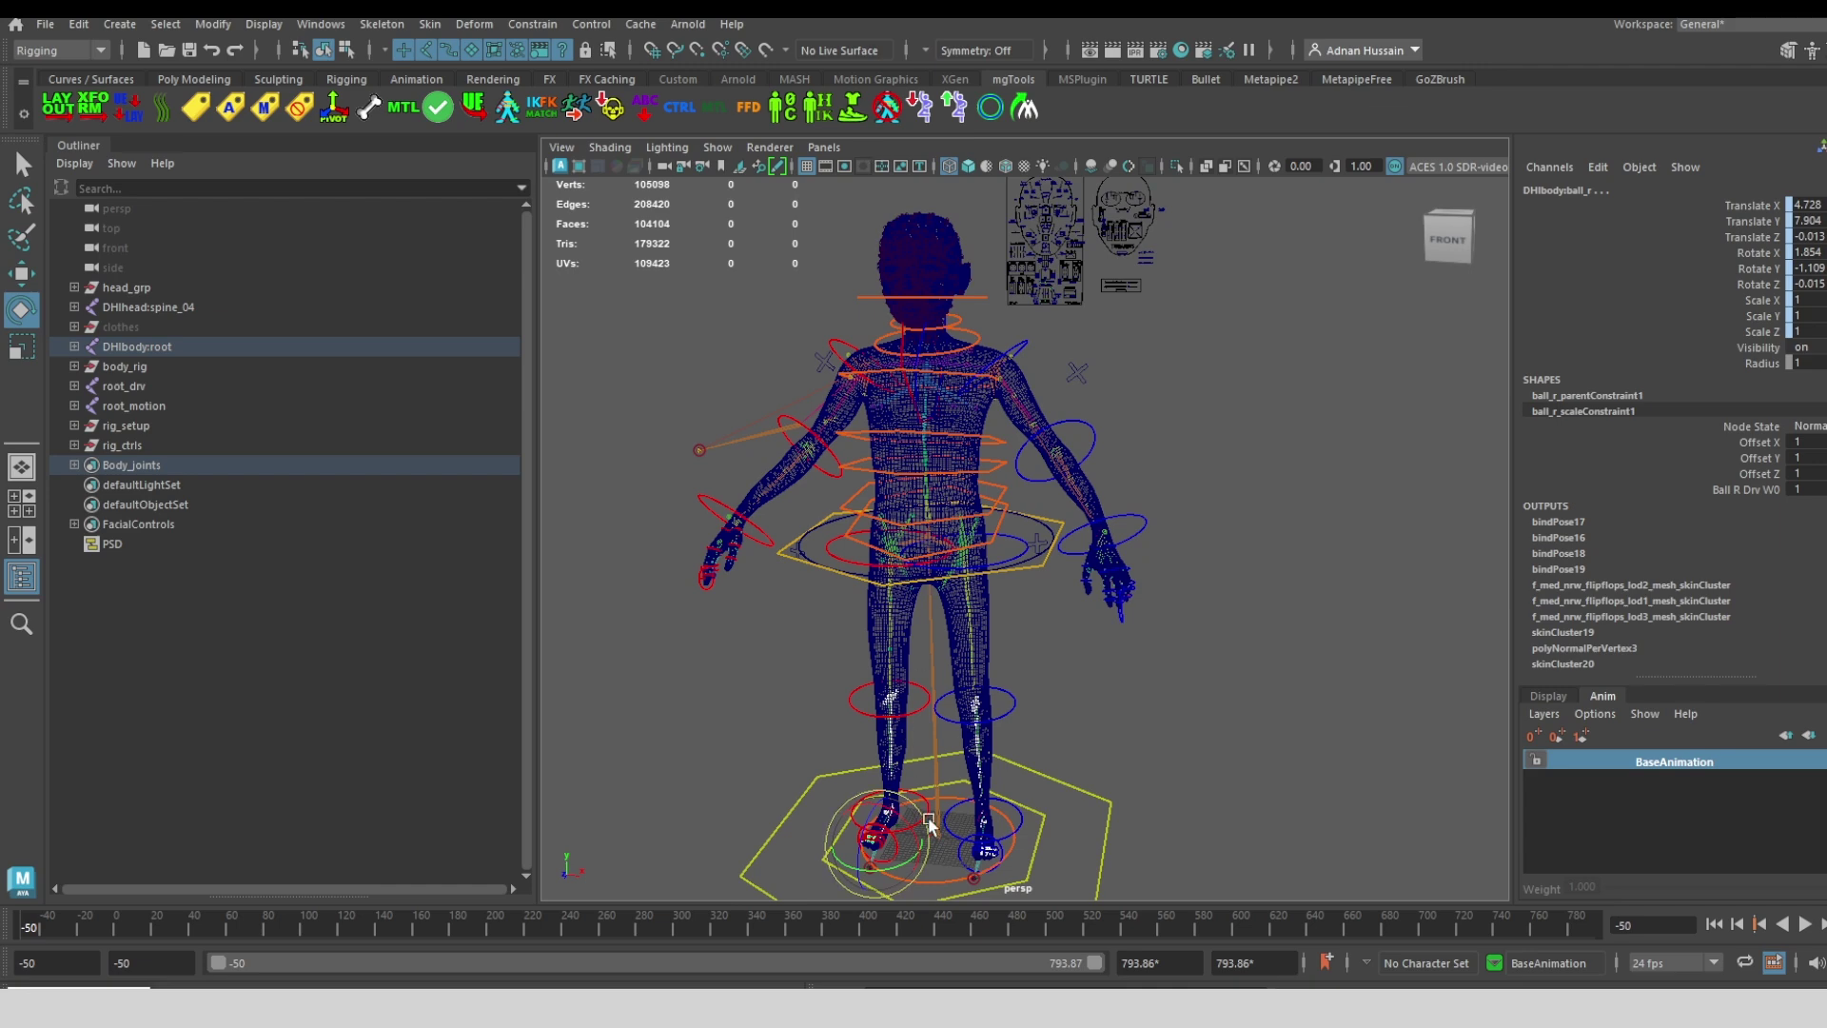
alt+middle_drag(1021, 705, 1020, 581)
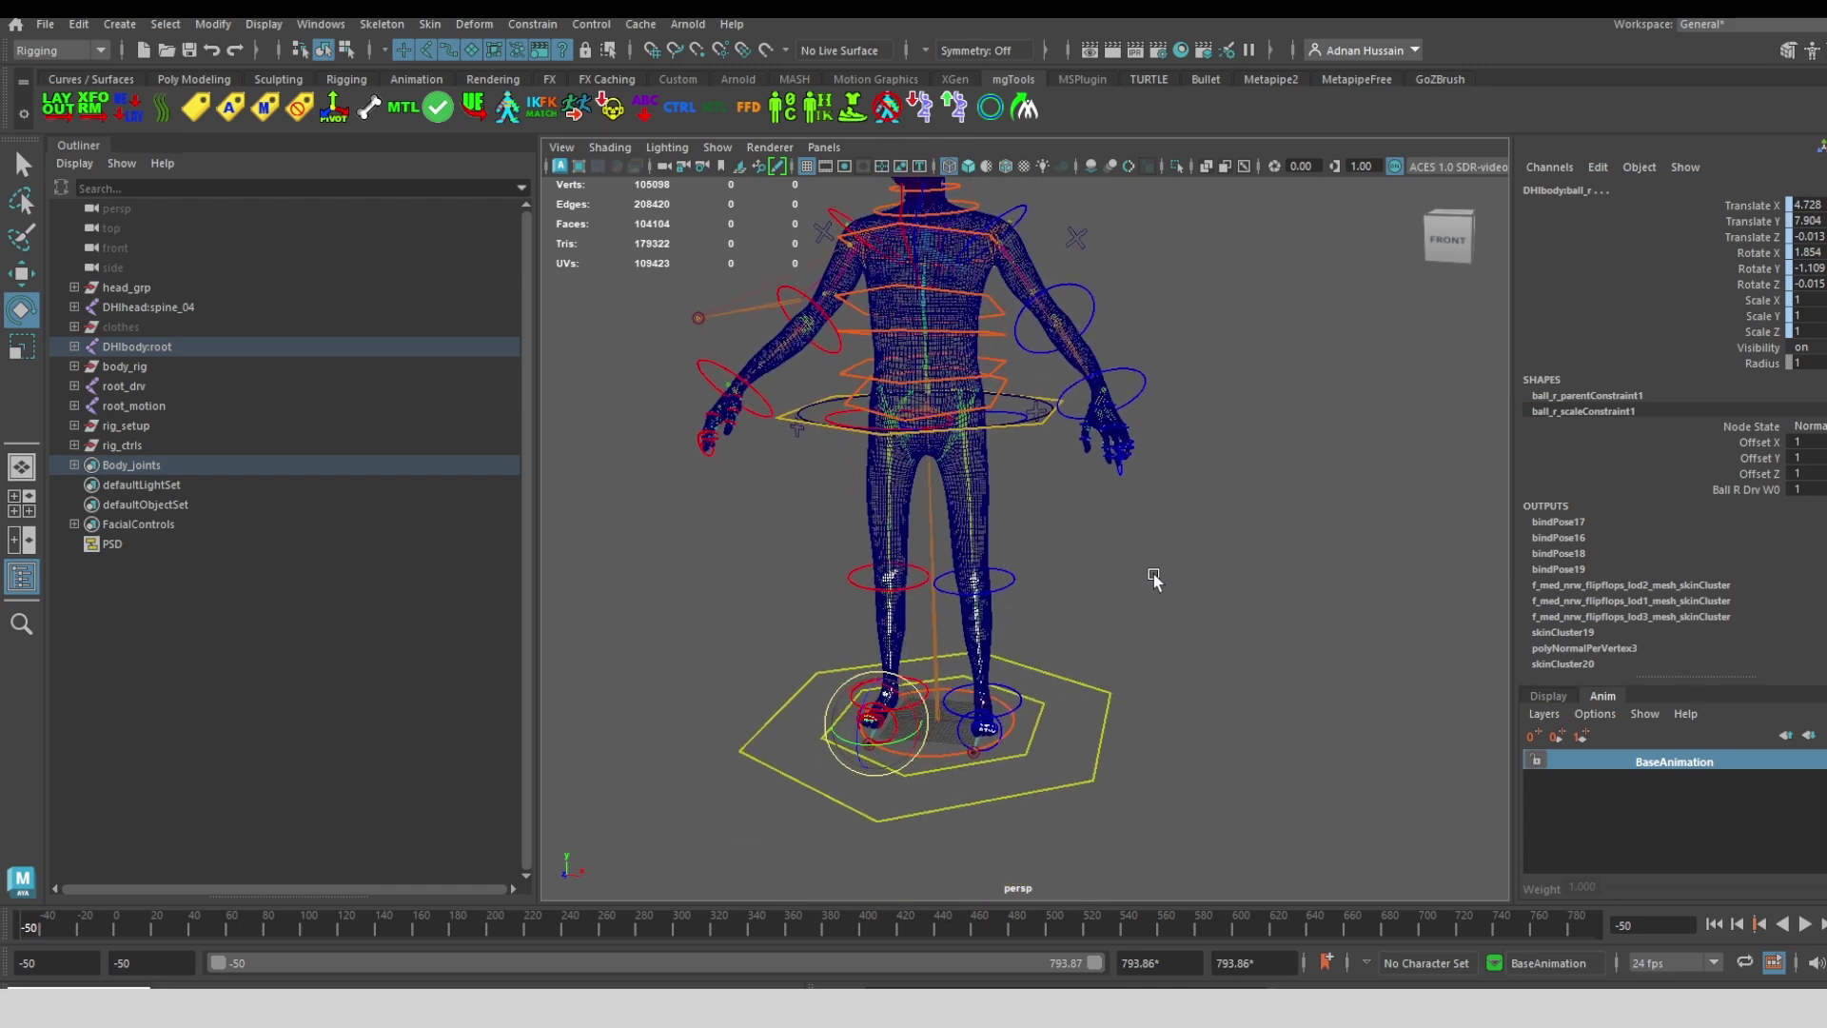
alt+middle_drag(1153, 578, 1145, 622)
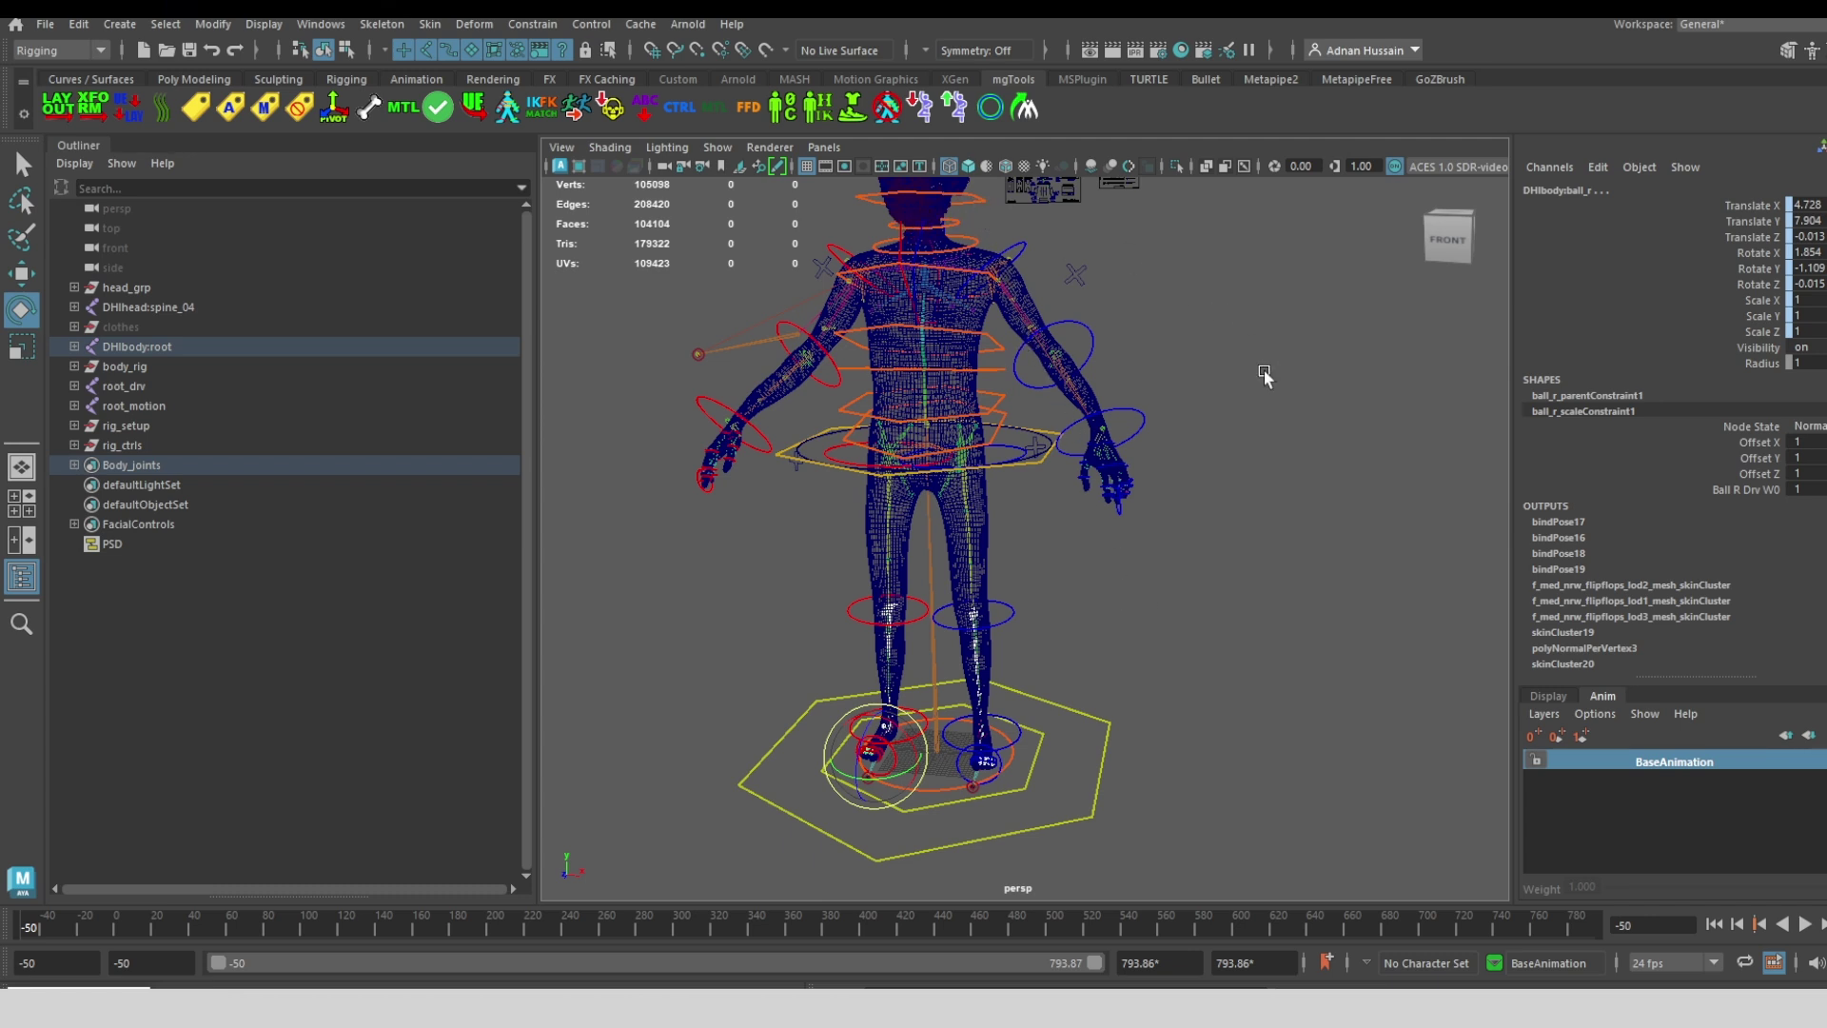
click(1212, 306)
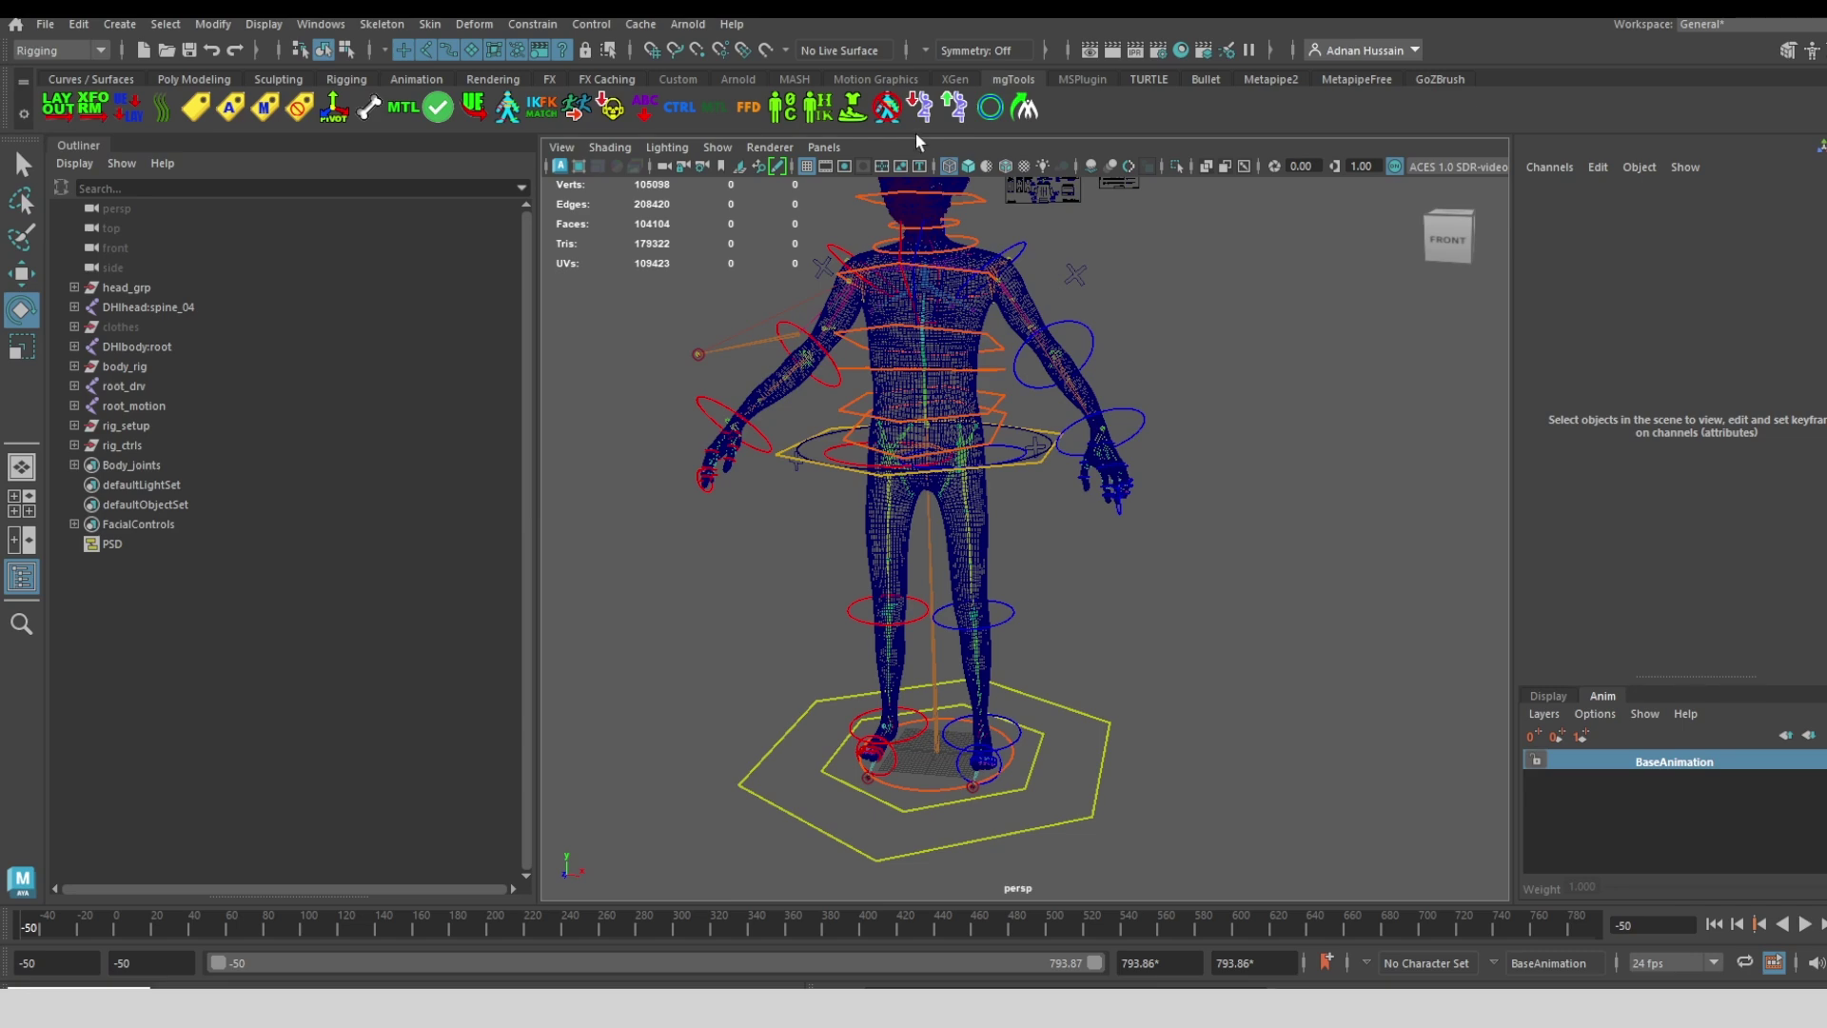
Open the save-pose category chooser, return to shaded display and curl the left hand's index, middle, ring and pinky fingers to about 56.3
alt+middle_drag(1182, 300, 1163, 396)
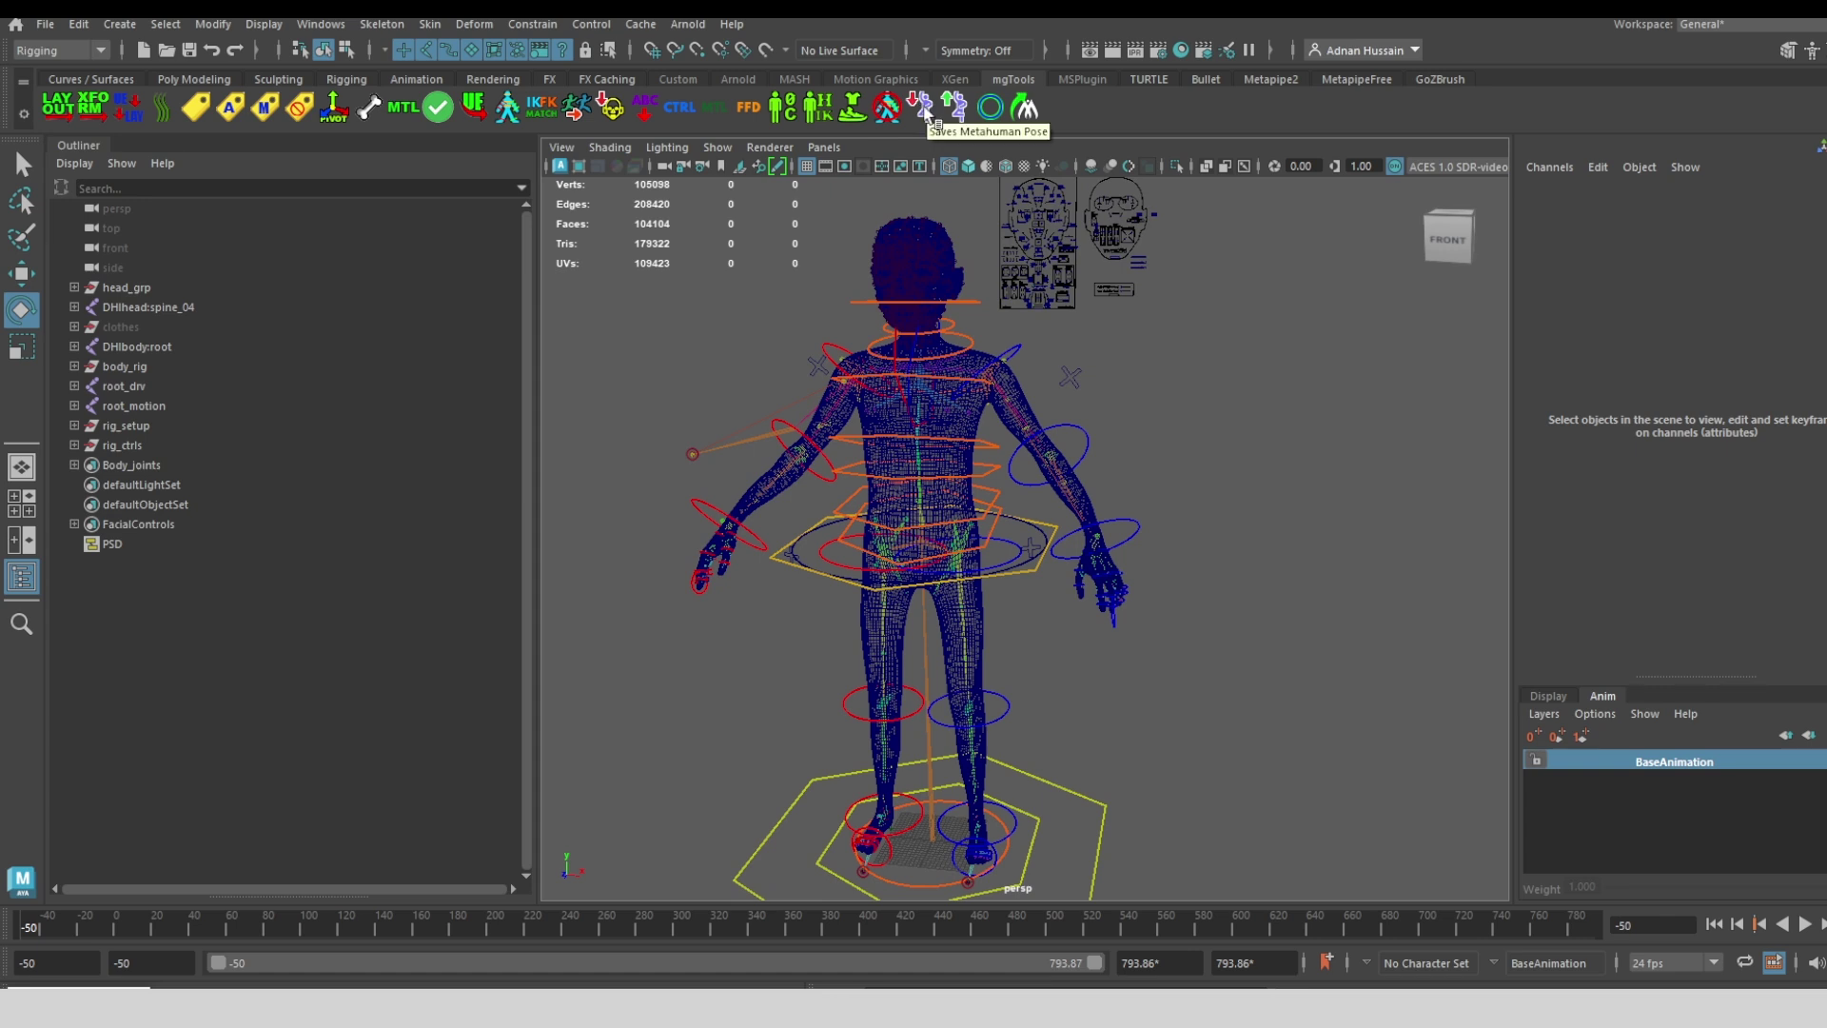
click(926, 117)
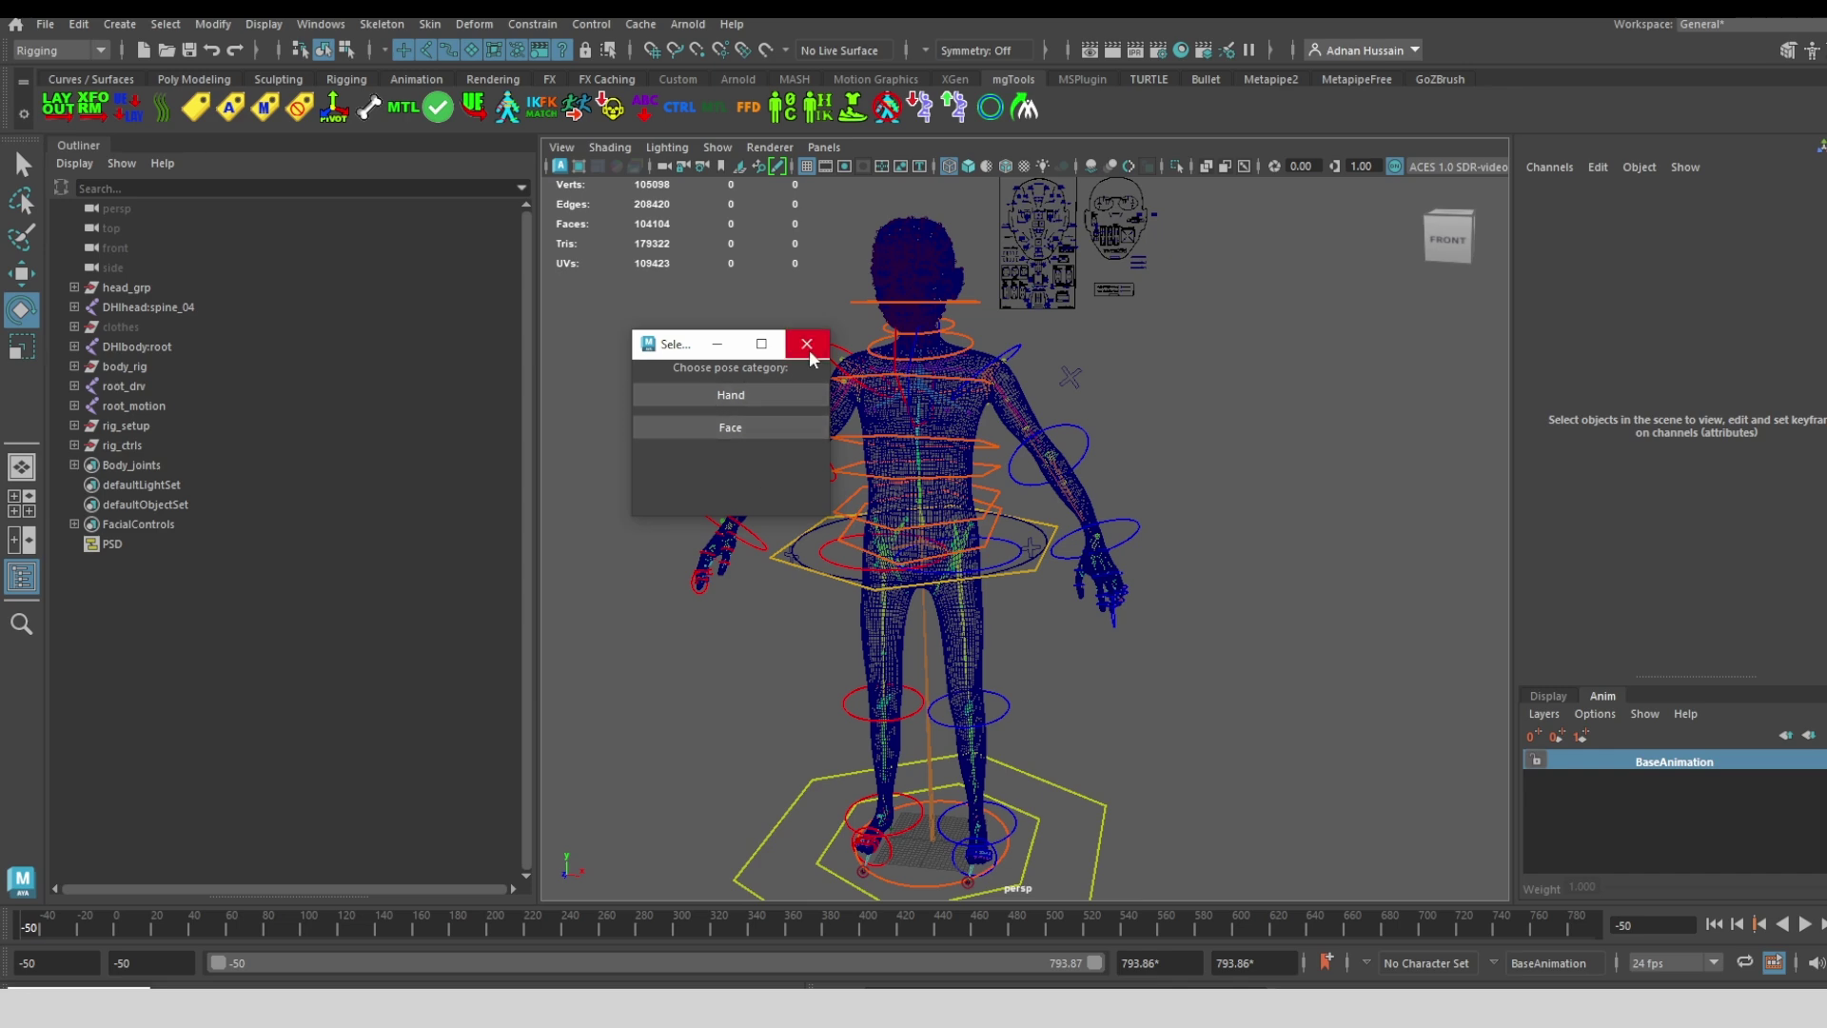
alt+middle_drag(1225, 590, 1261, 559)
scroll(1261, 560, up, 5)
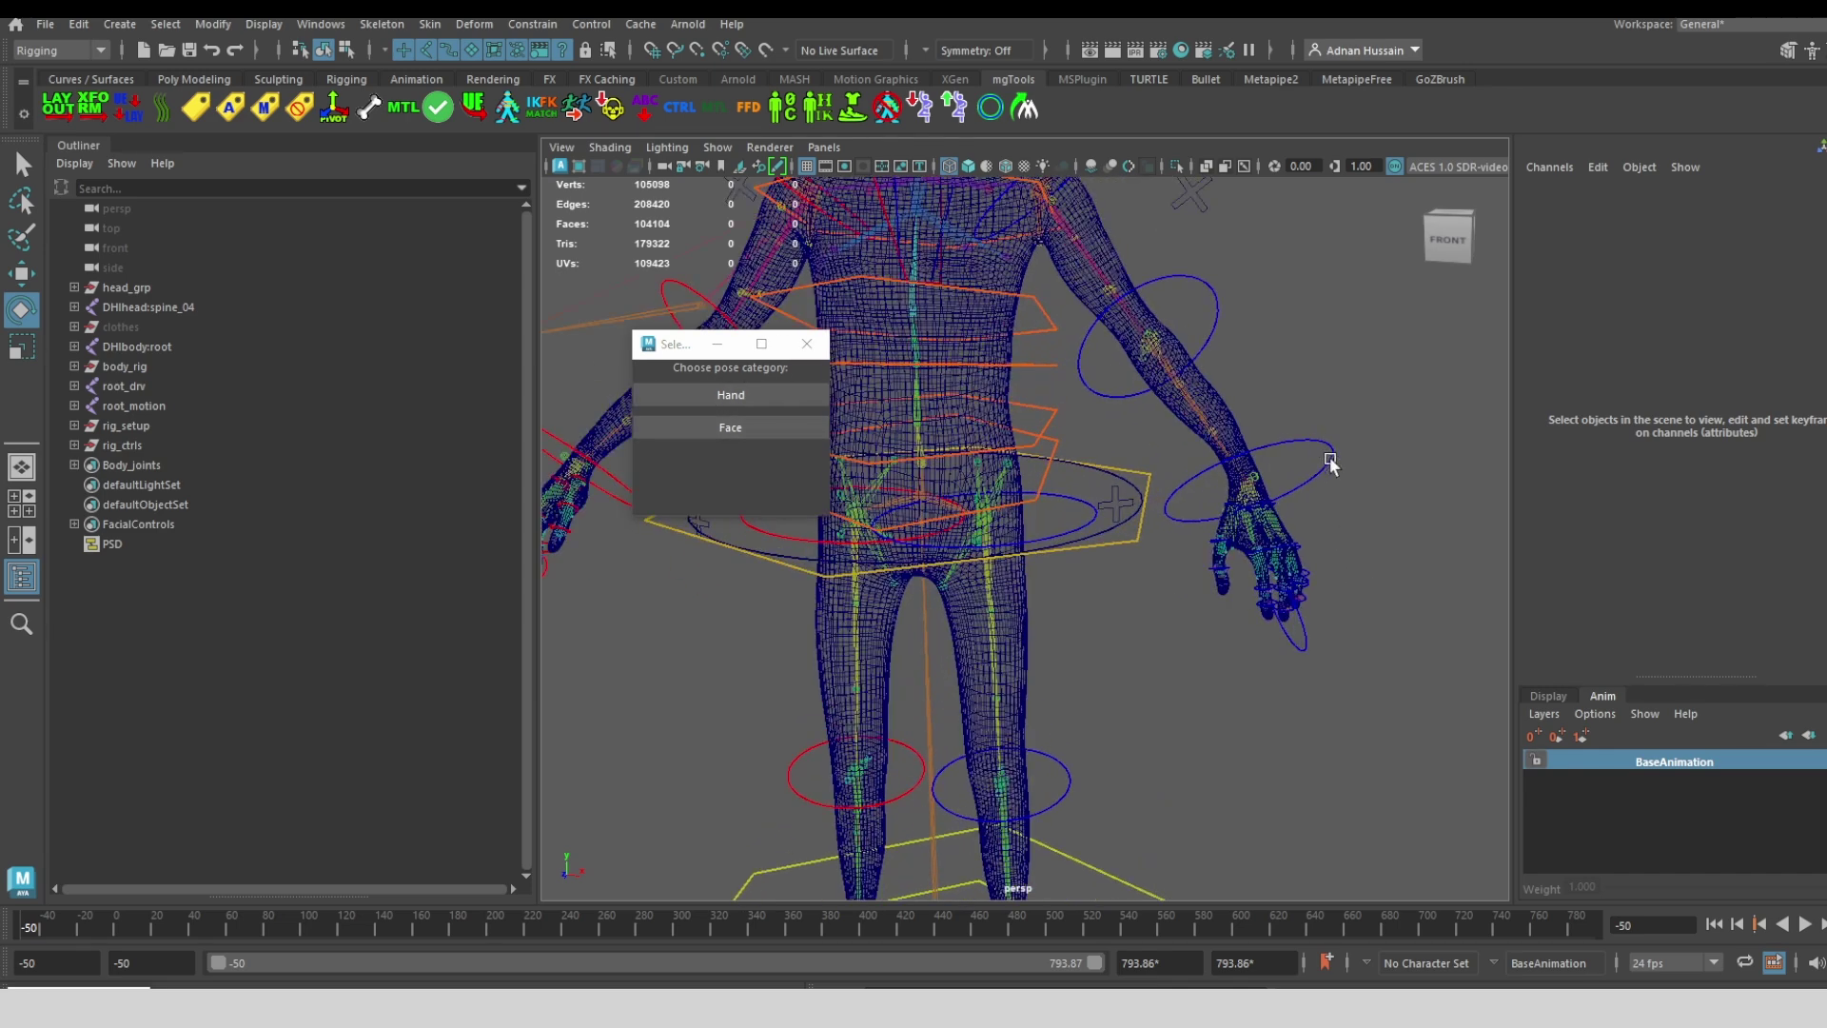
key(5)
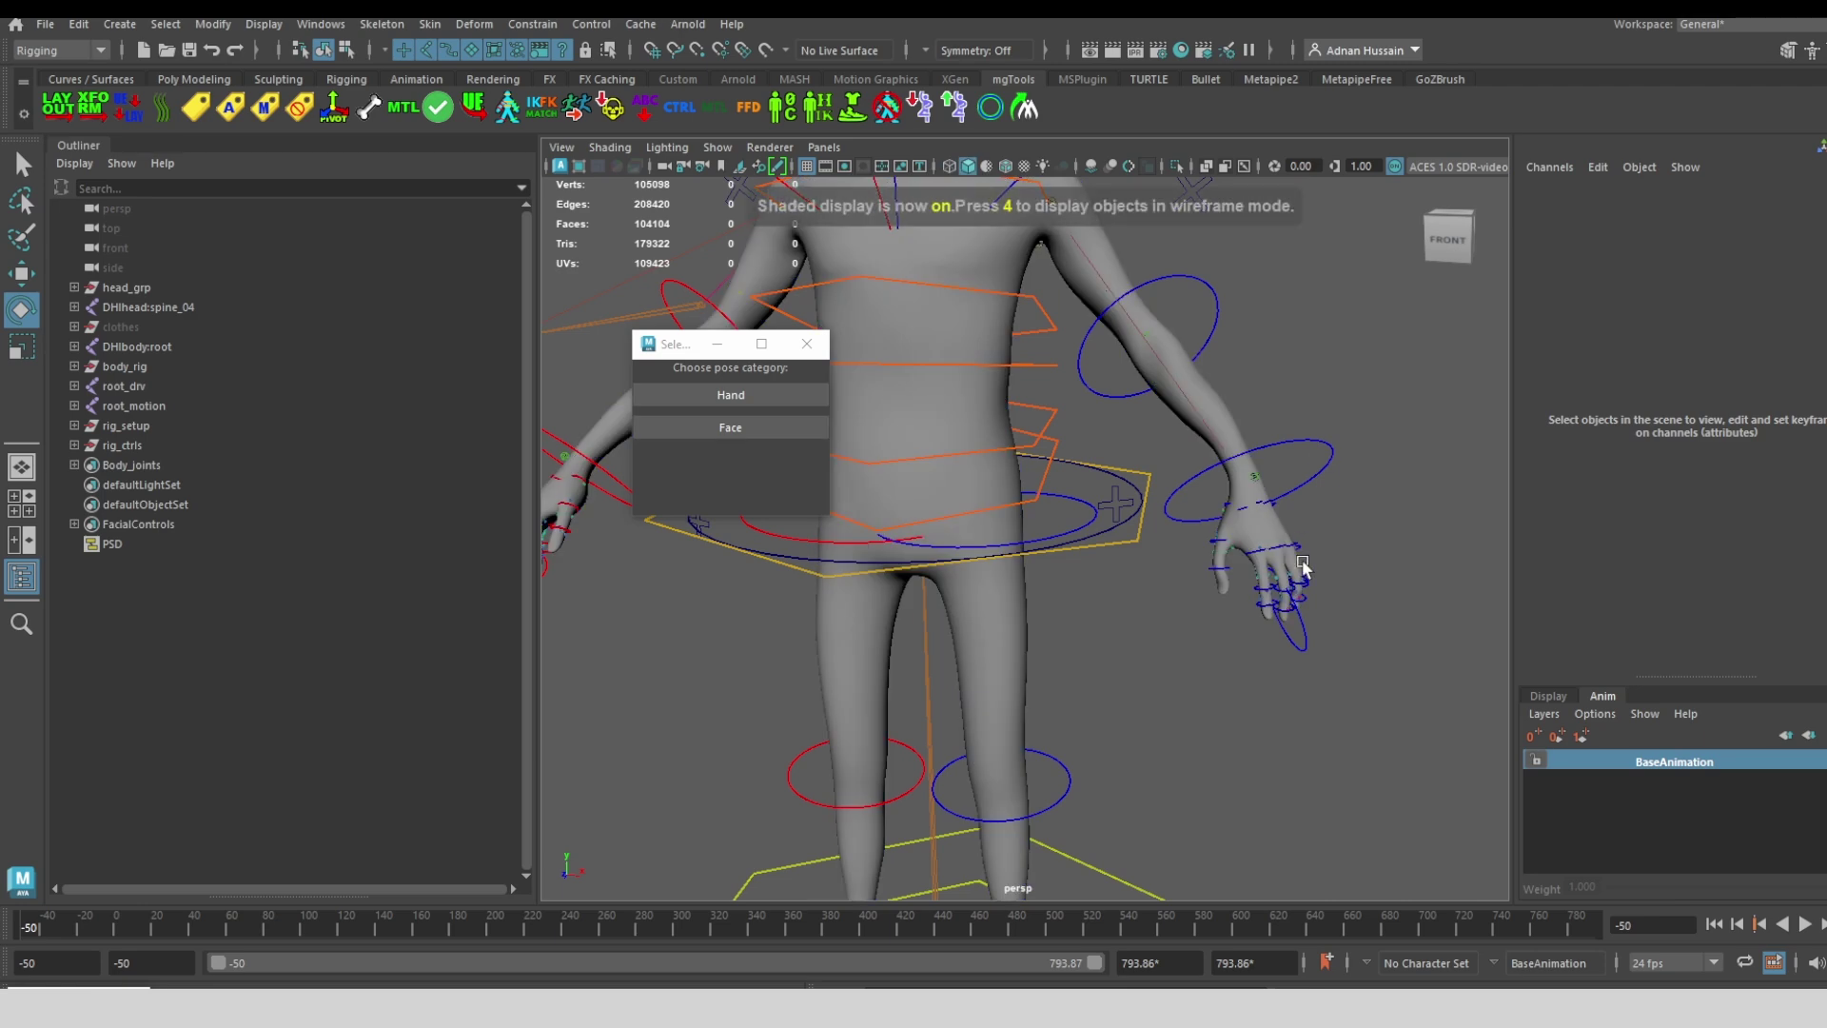
click(1301, 630)
key(f)
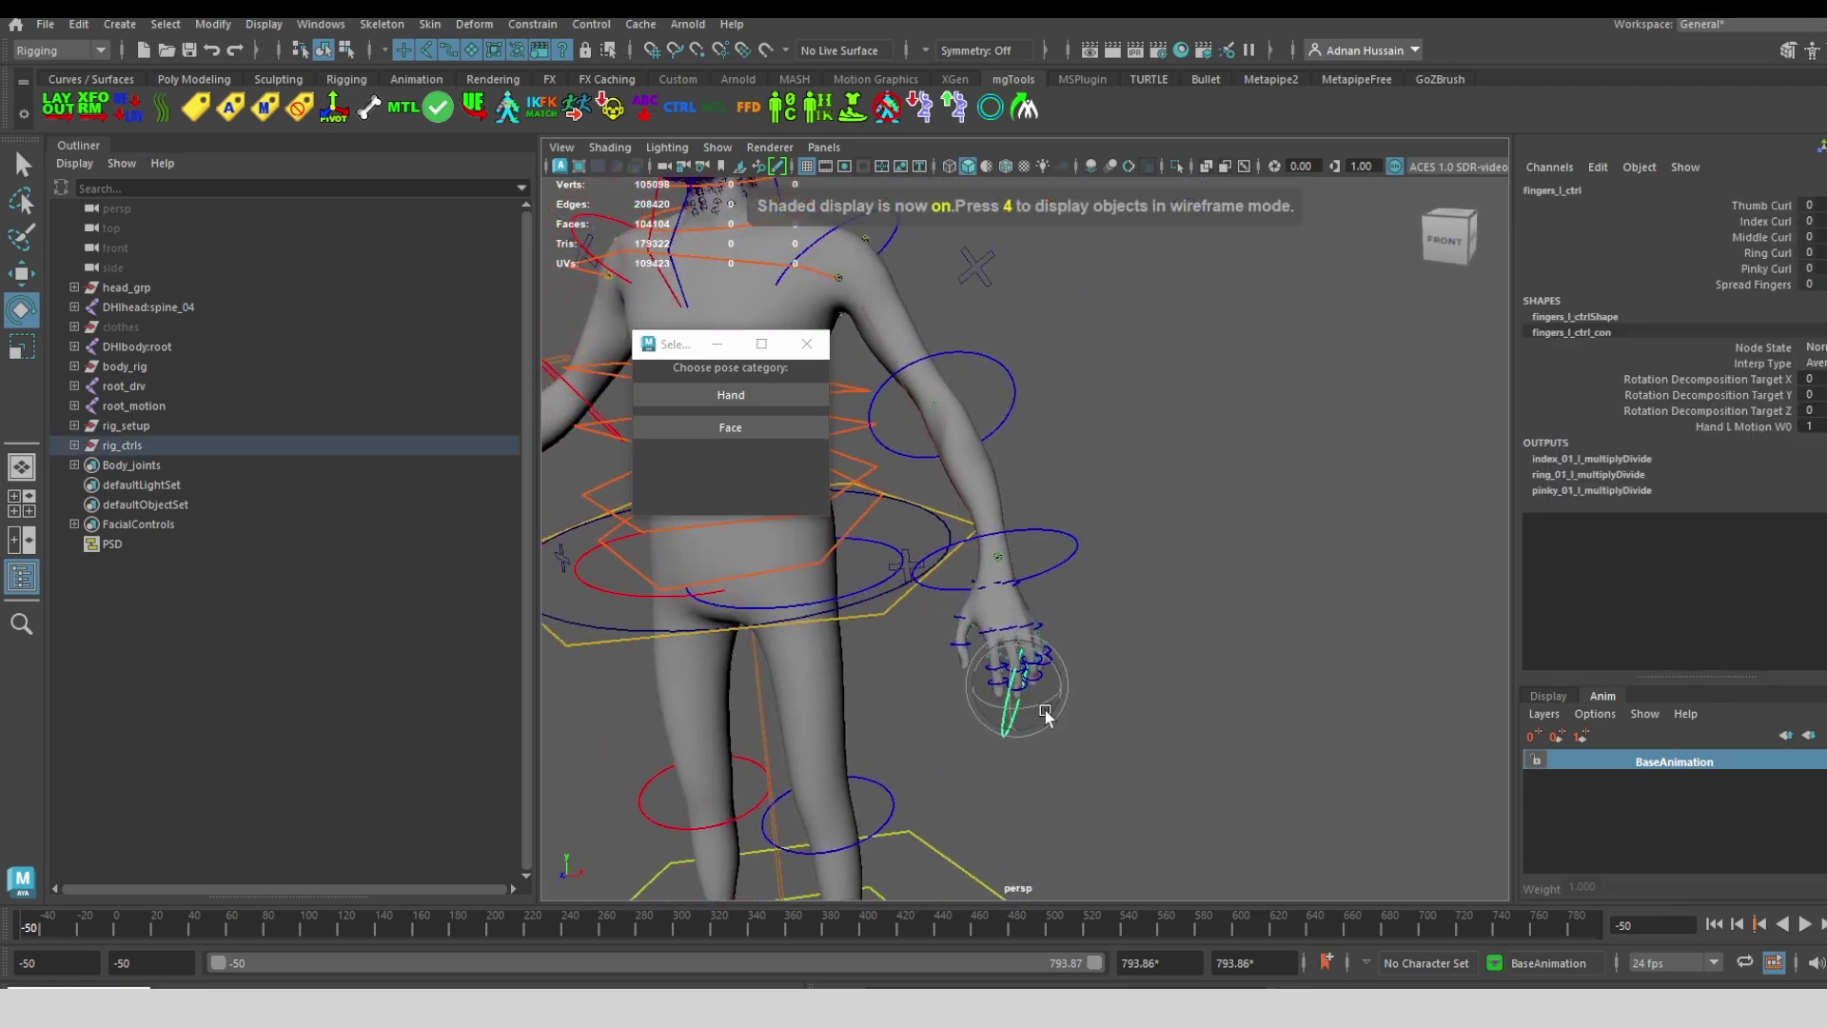
scroll(959, 635, up, 3)
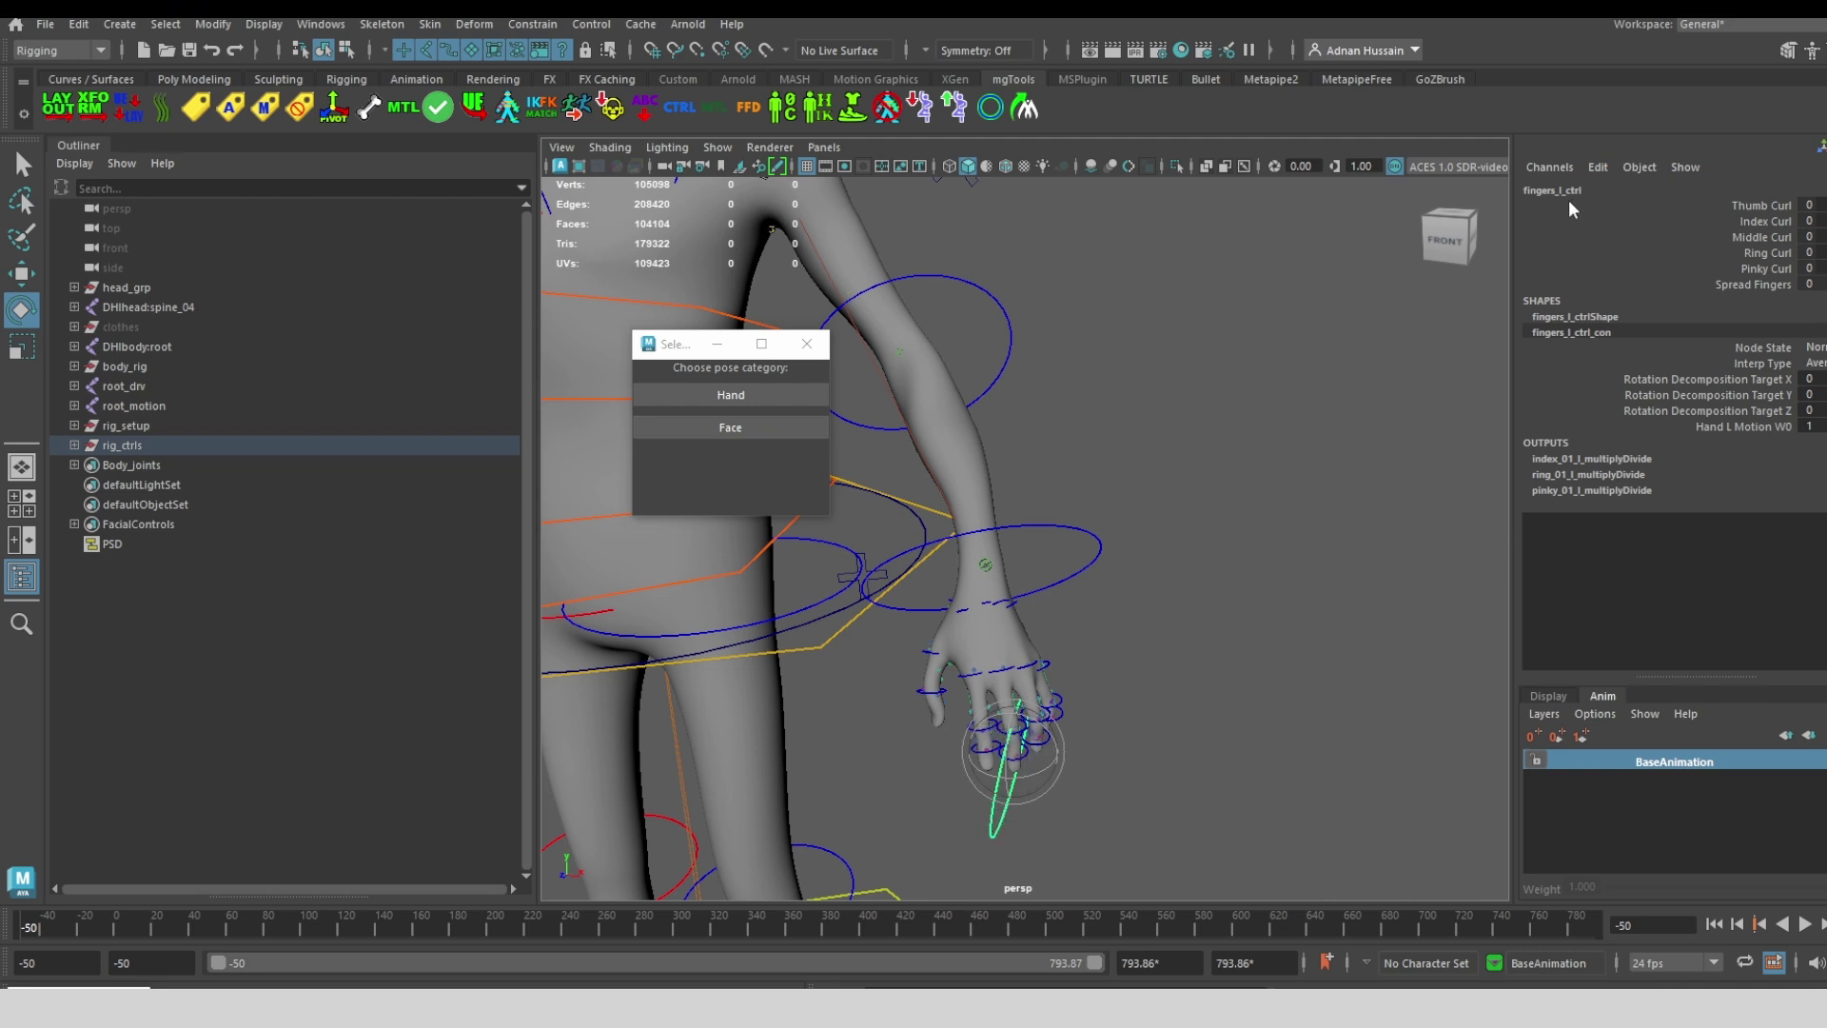
drag(1771, 225, 1705, 271)
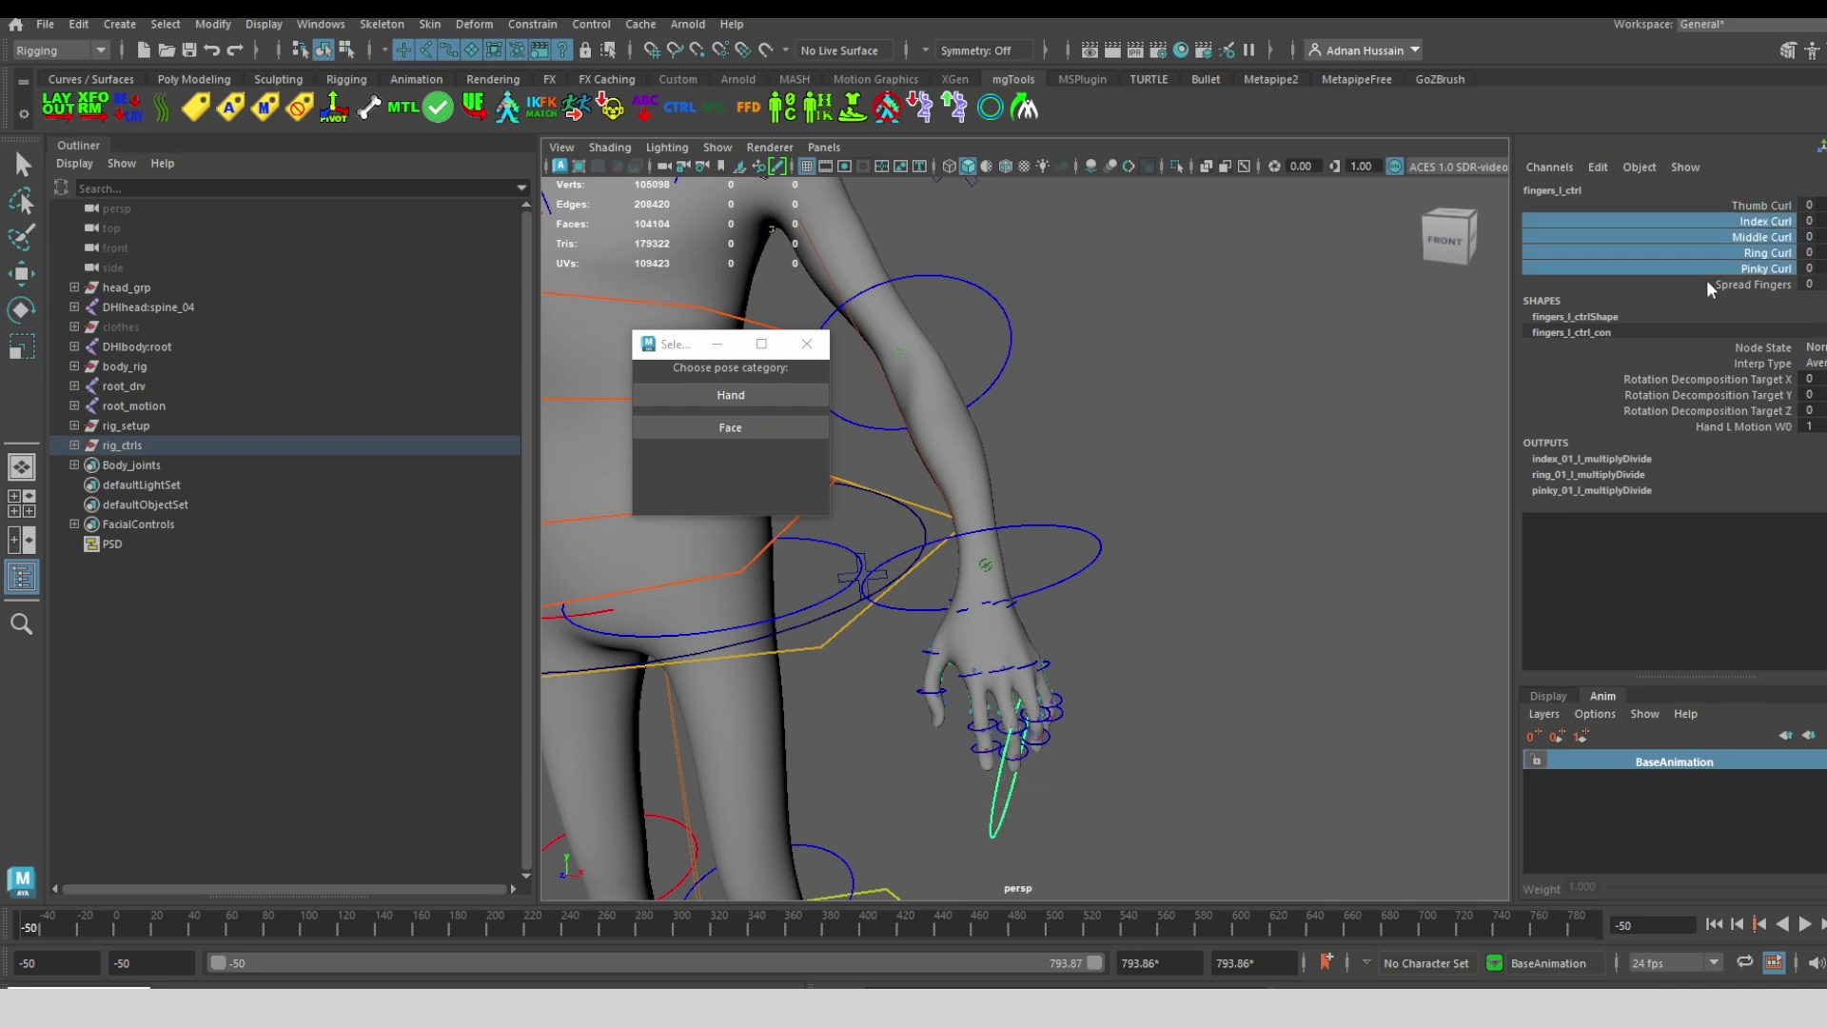
middle_drag(1294, 405, 1824, 378)
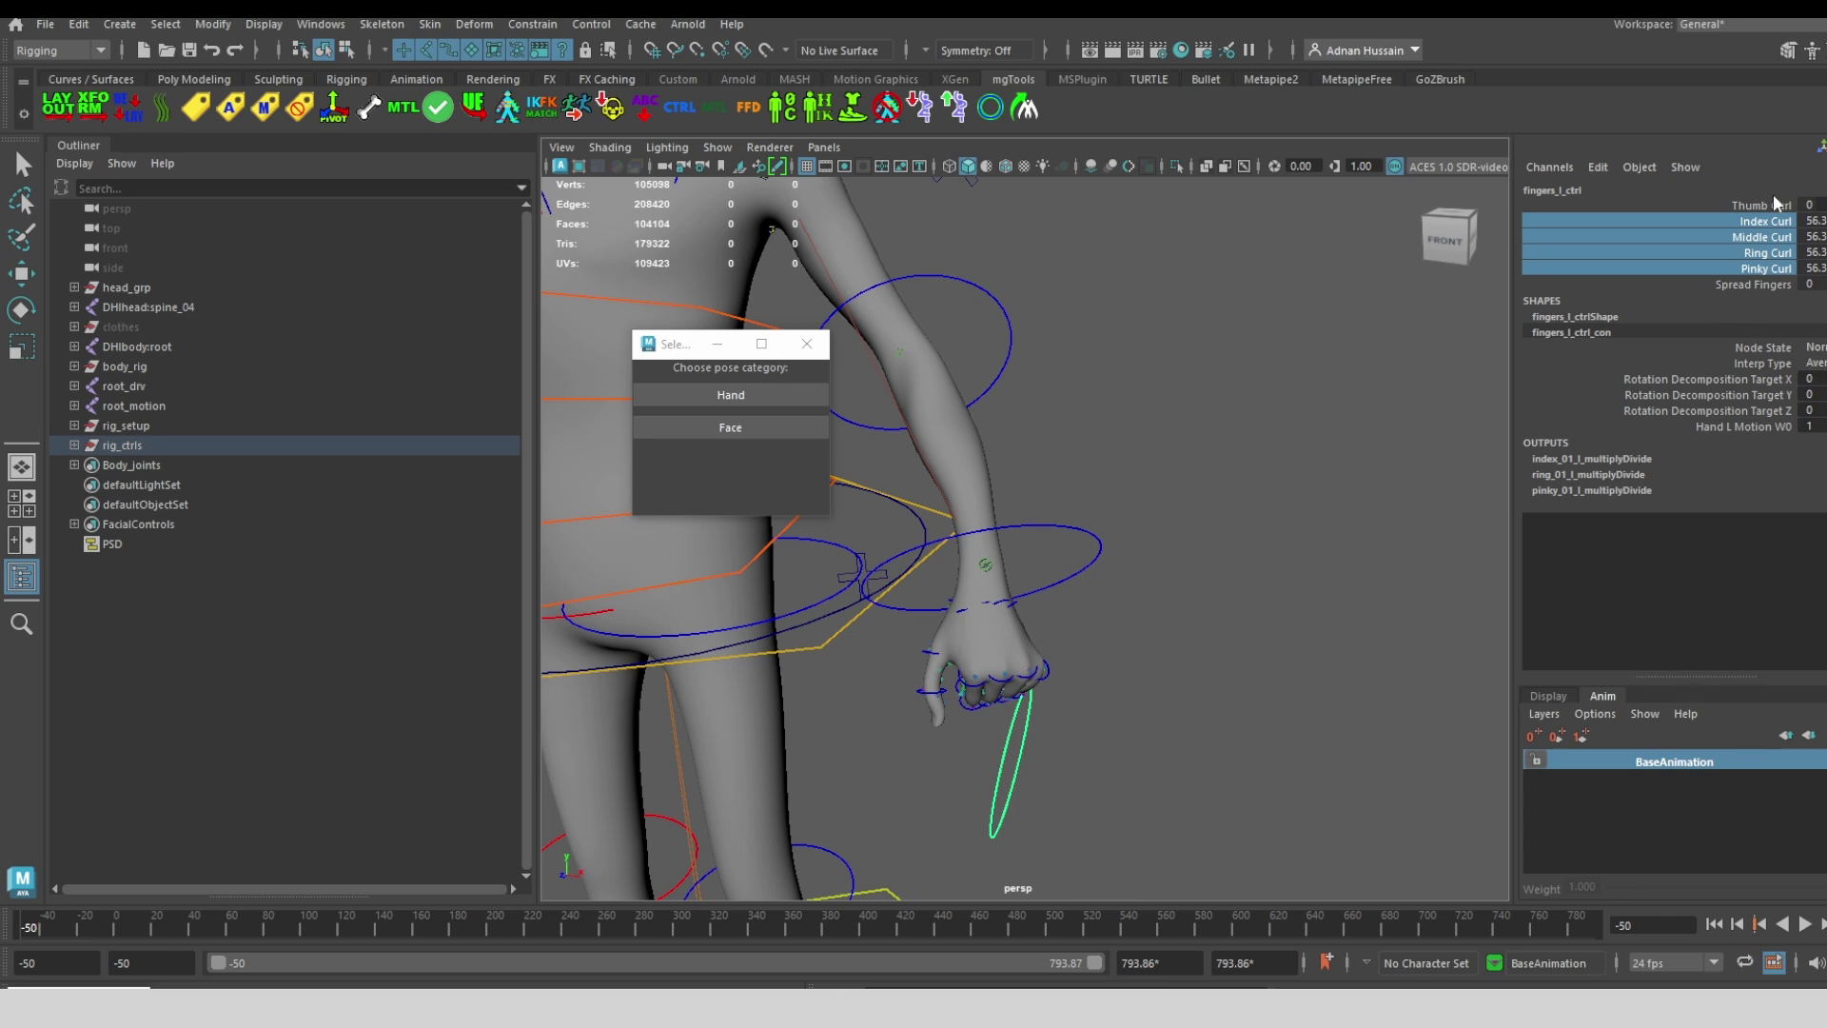
Set the left finger control's Spread Fingers to about -0.3 and its Thumb Curl to about 8.1
click(1747, 285)
middle_drag(1226, 383, 1170, 394)
click(1756, 205)
middle_drag(1288, 399, 1367, 402)
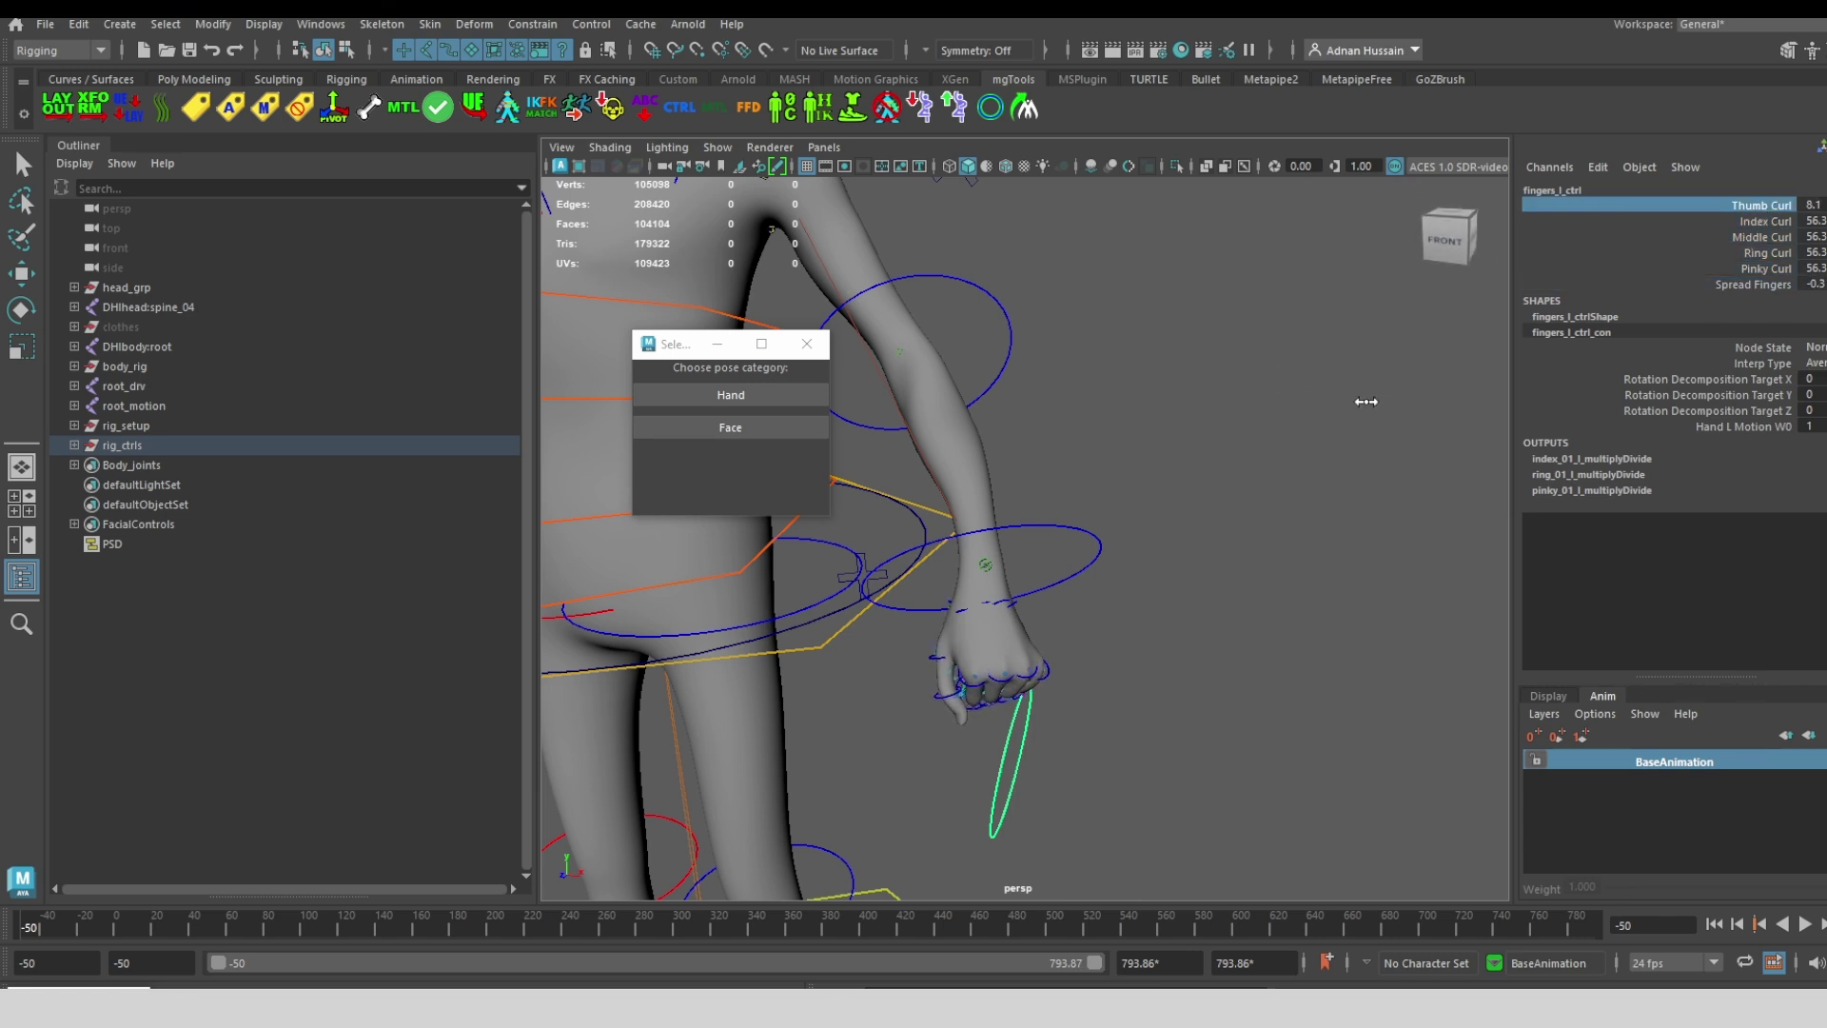
Rotate the left thumb tip control thumb_03_l_ctrl about 20.6 degrees around Z to close the fist
click(939, 693)
key(e)
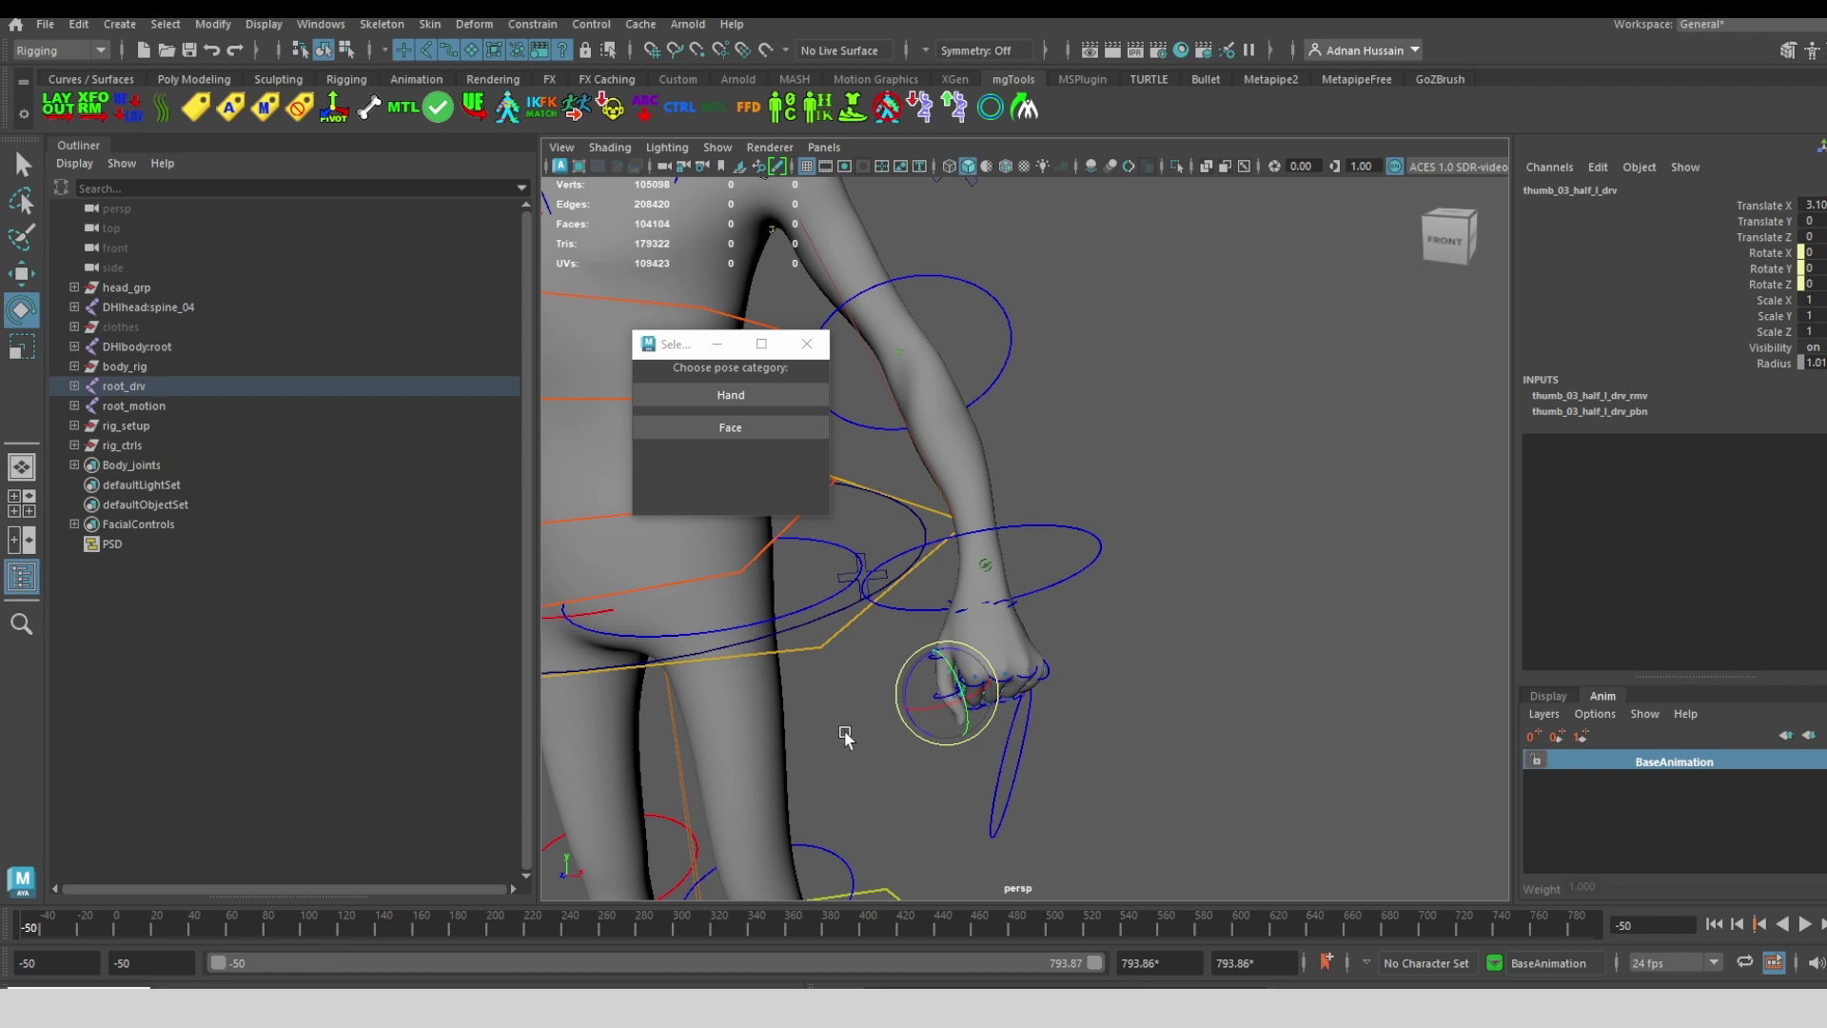
click(949, 694)
click(929, 715)
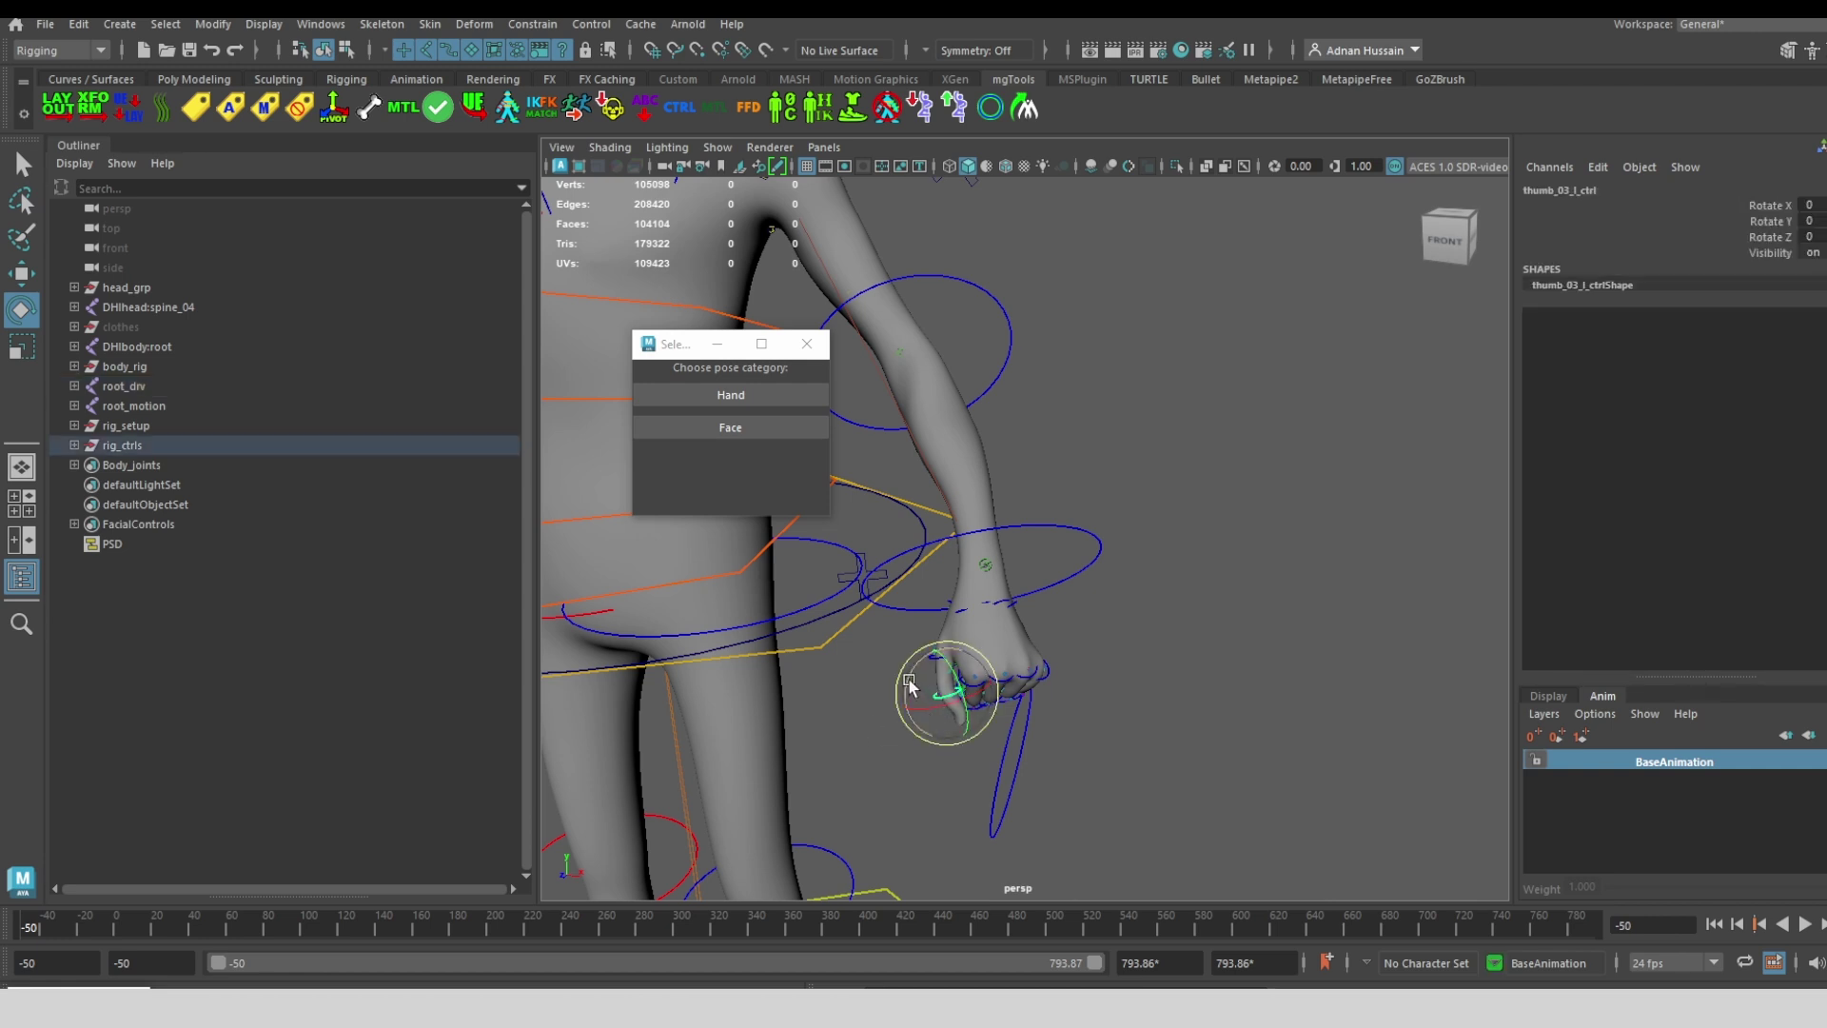
mouse_move(909, 683)
mouse_down()
mouse_move(911, 715)
mouse_move(909, 694)
mouse_up()
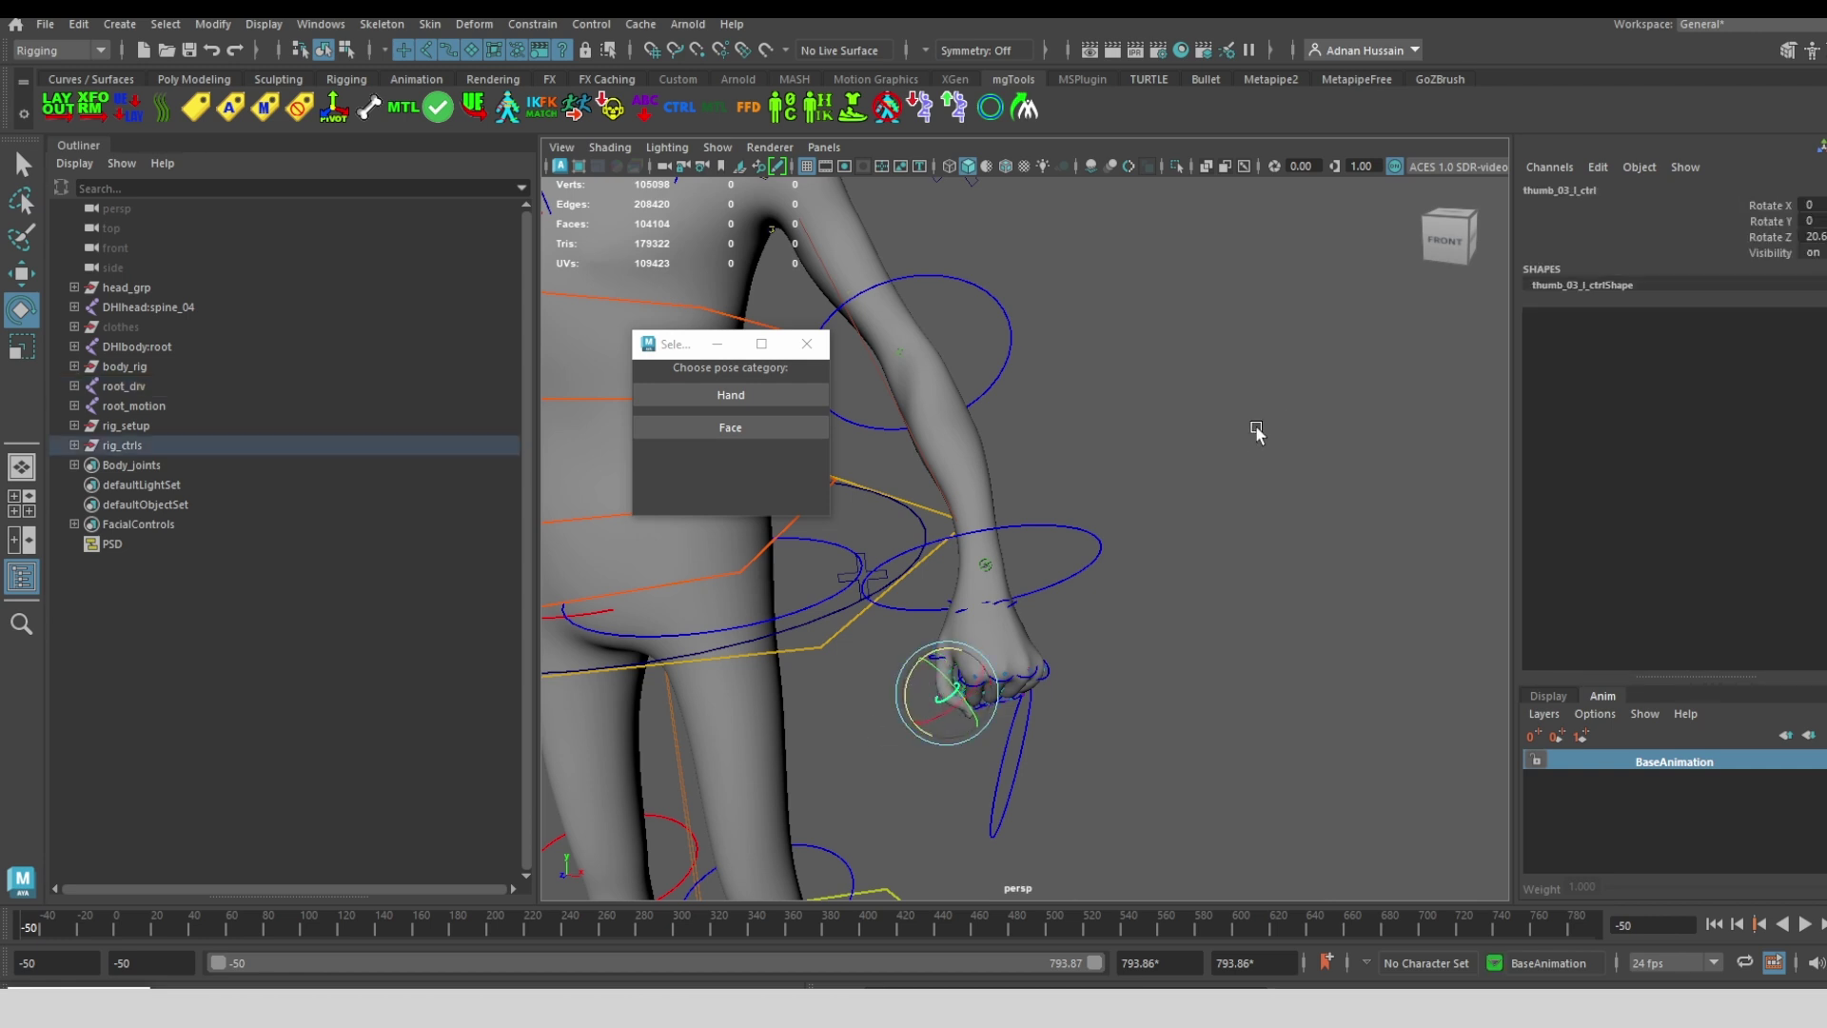
Save the hand pose as "fist" in the Hand category, overwriting the existing pose
click(742, 392)
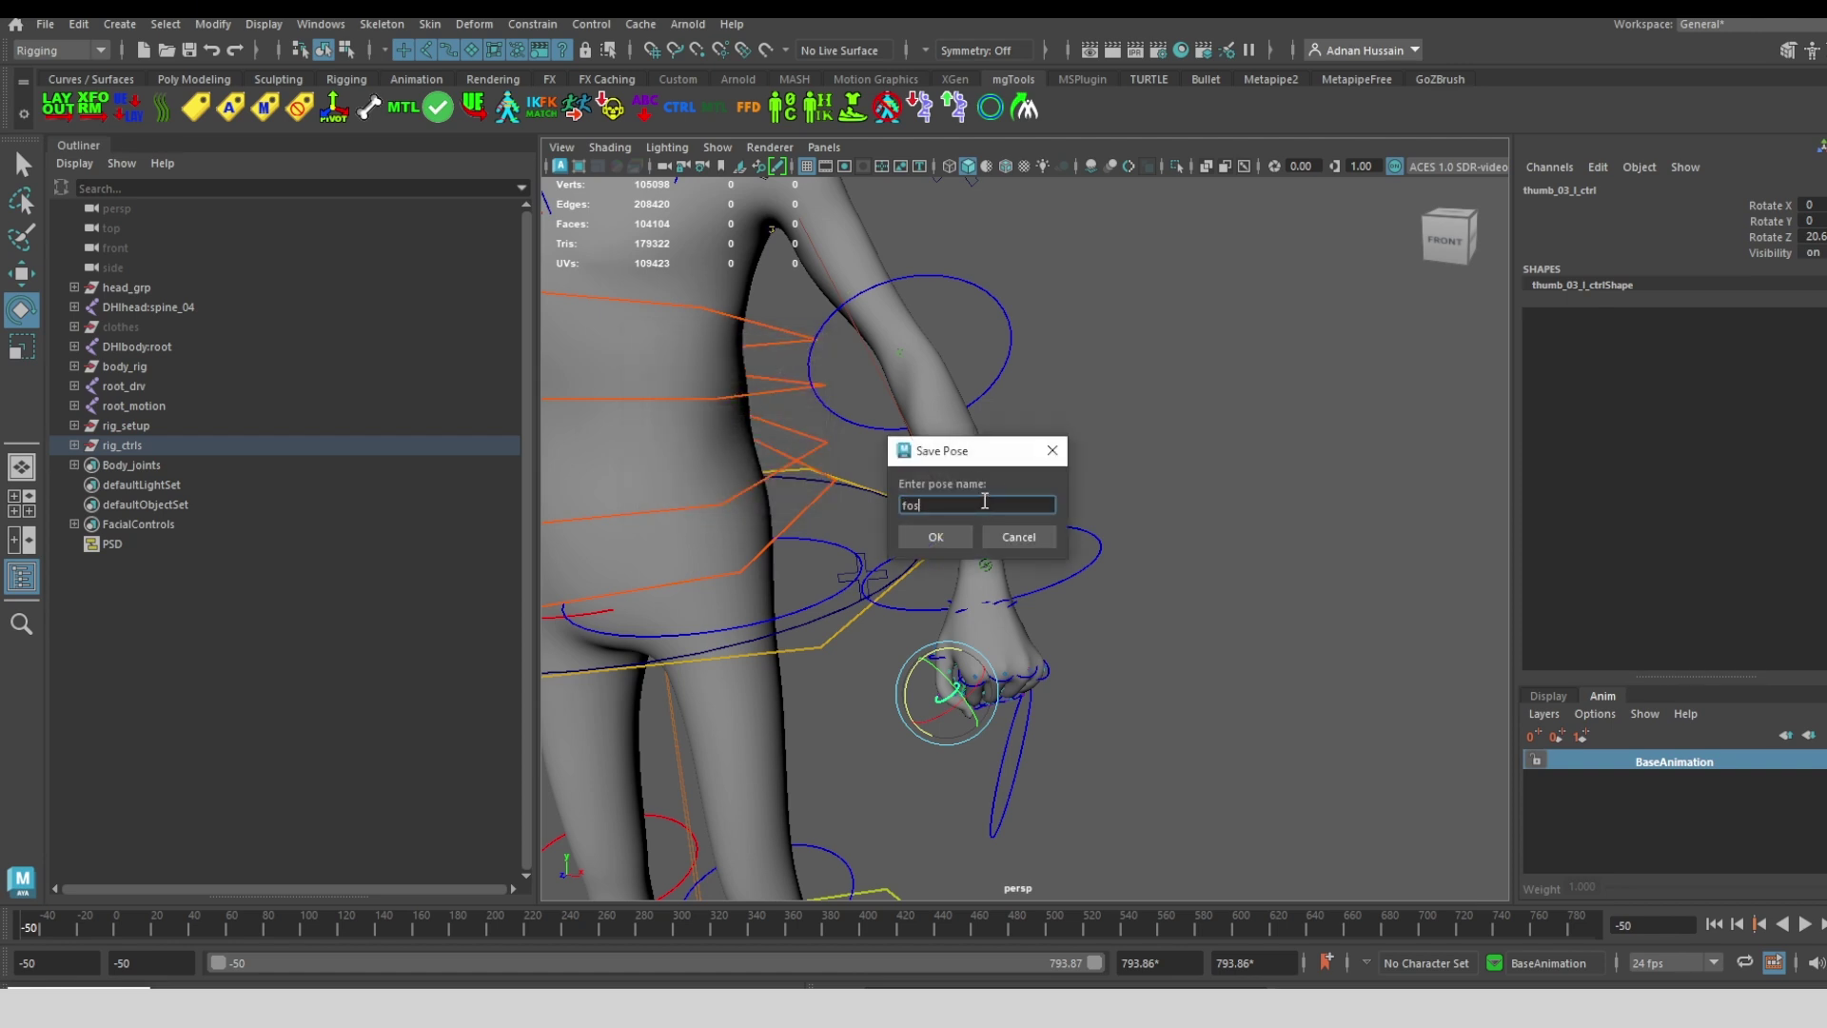
click(936, 537)
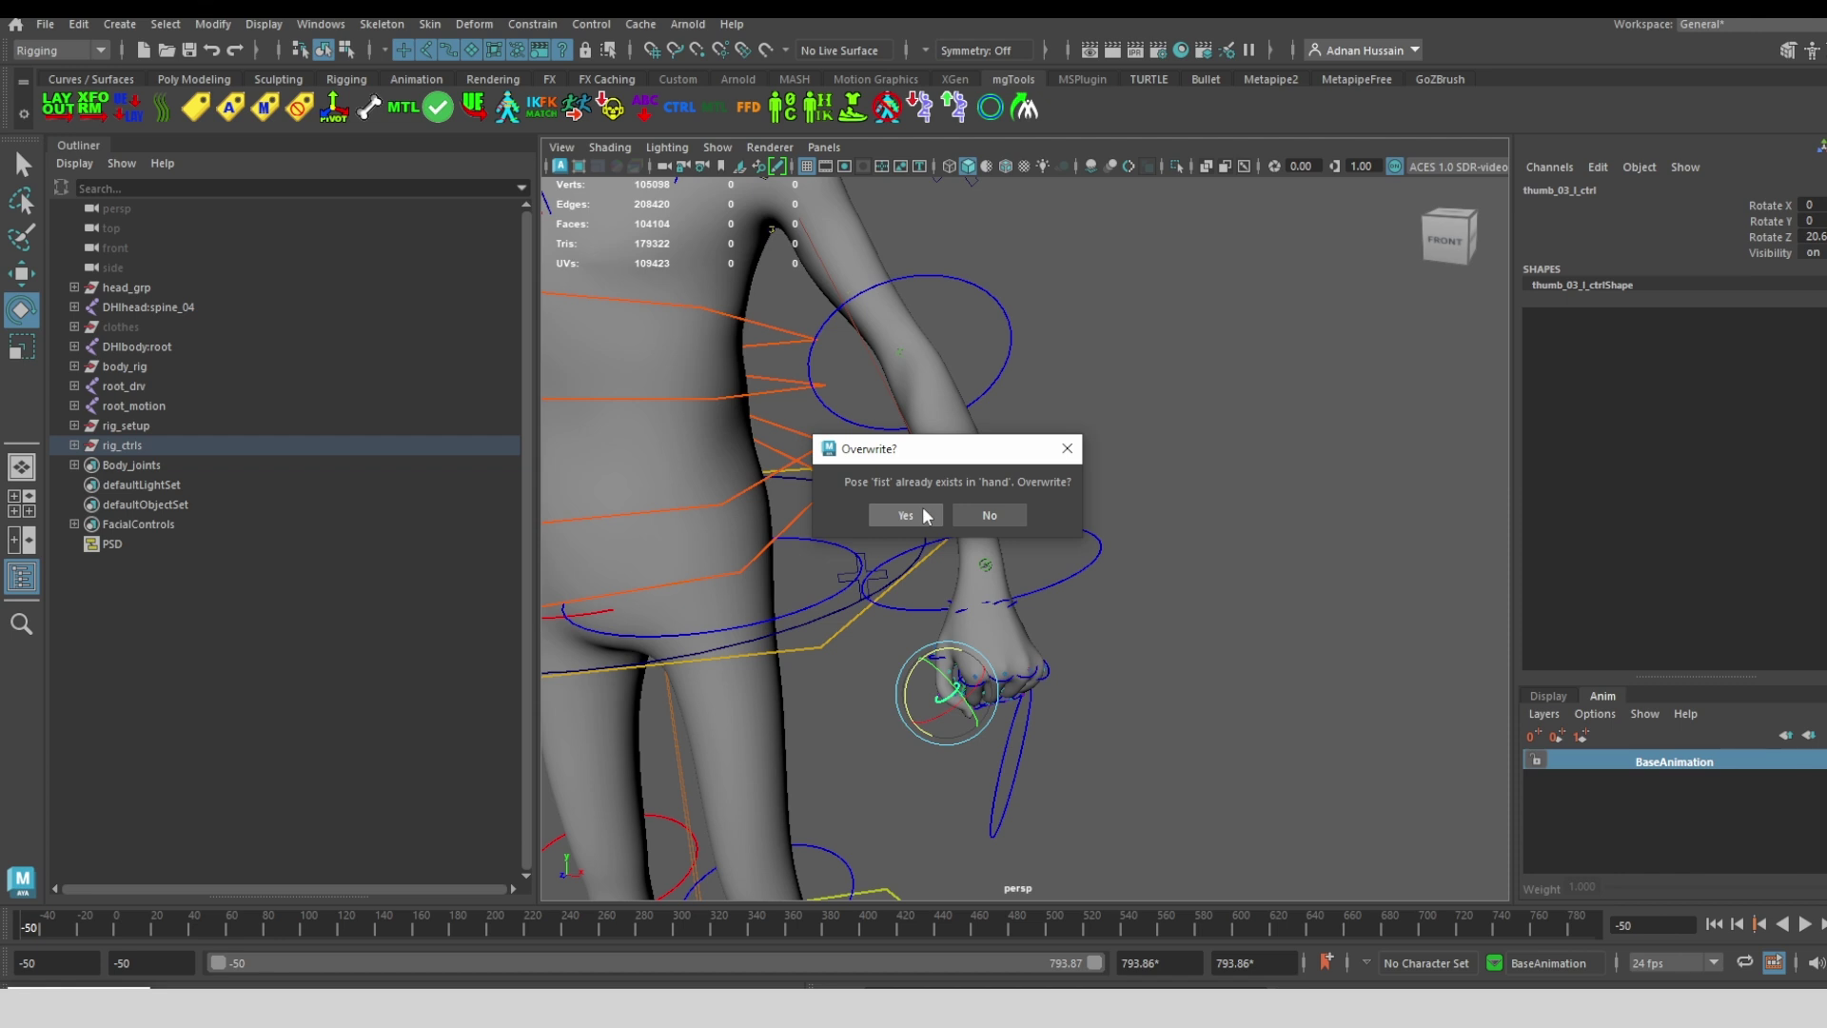
click(917, 514)
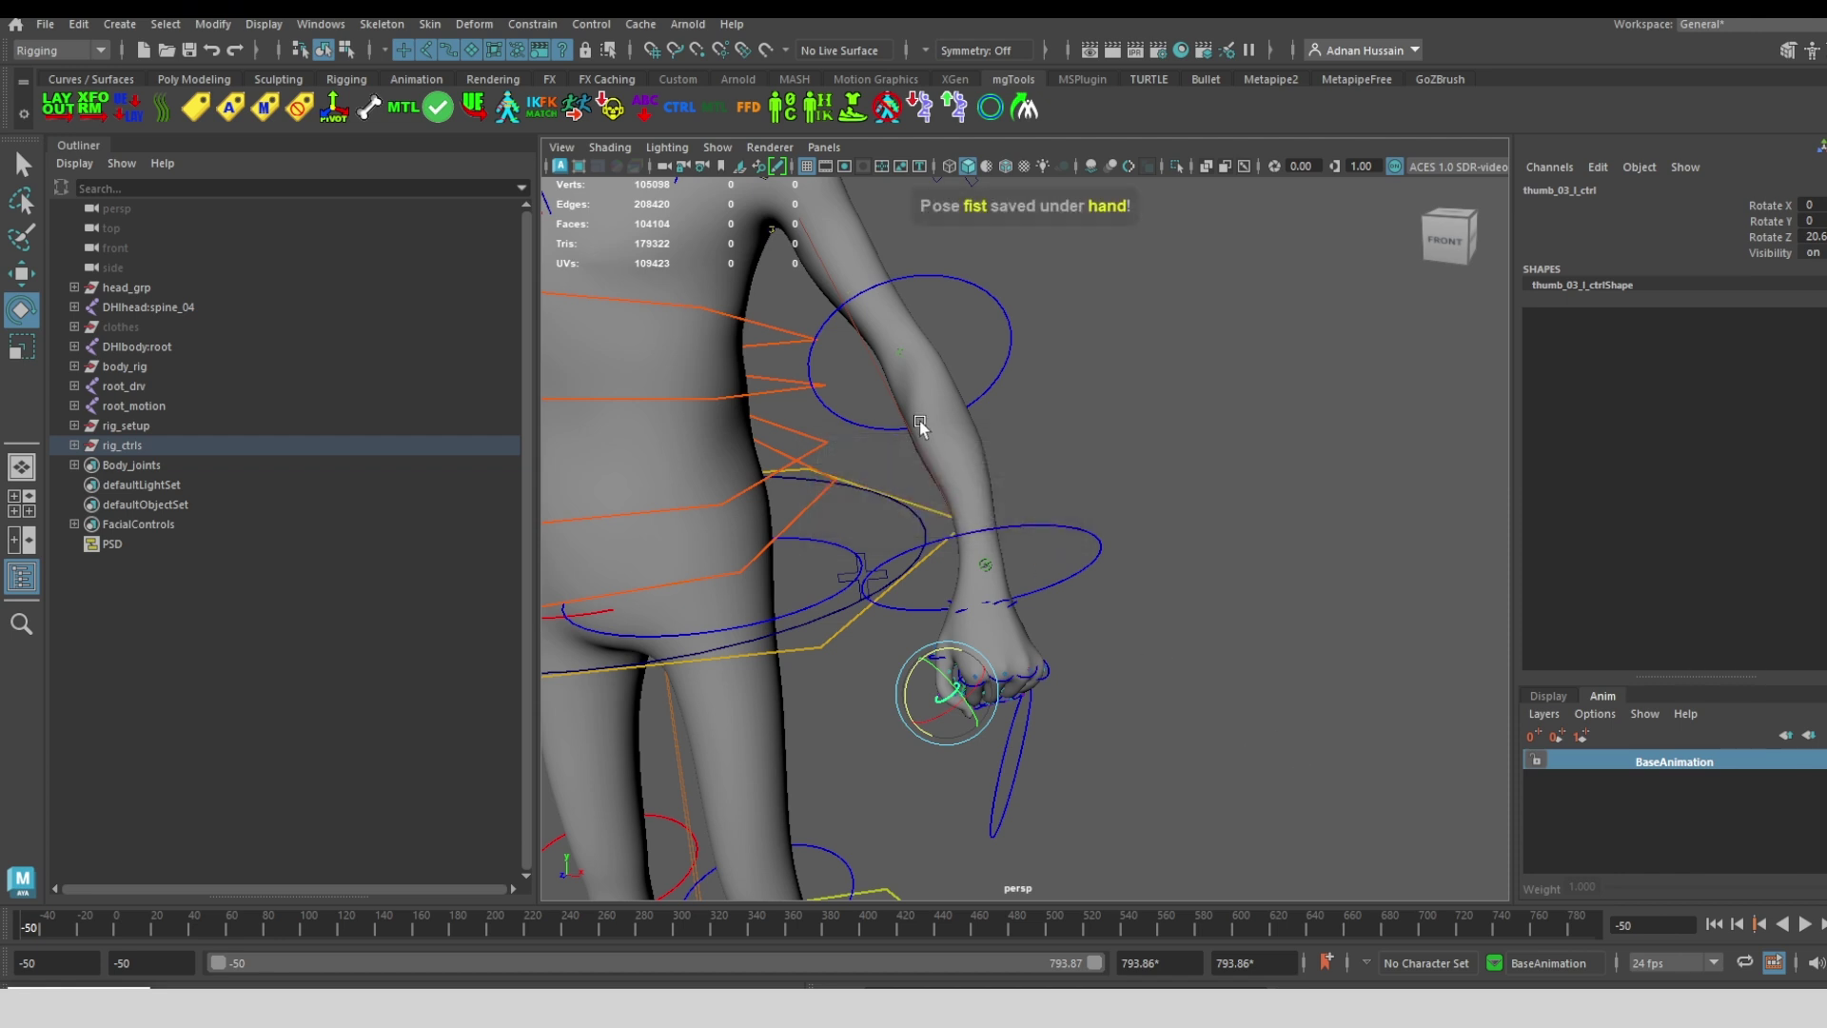
Turn off joint display in the perspective view to reveal the MetaHuman's face
scroll(1095, 354, down, 5)
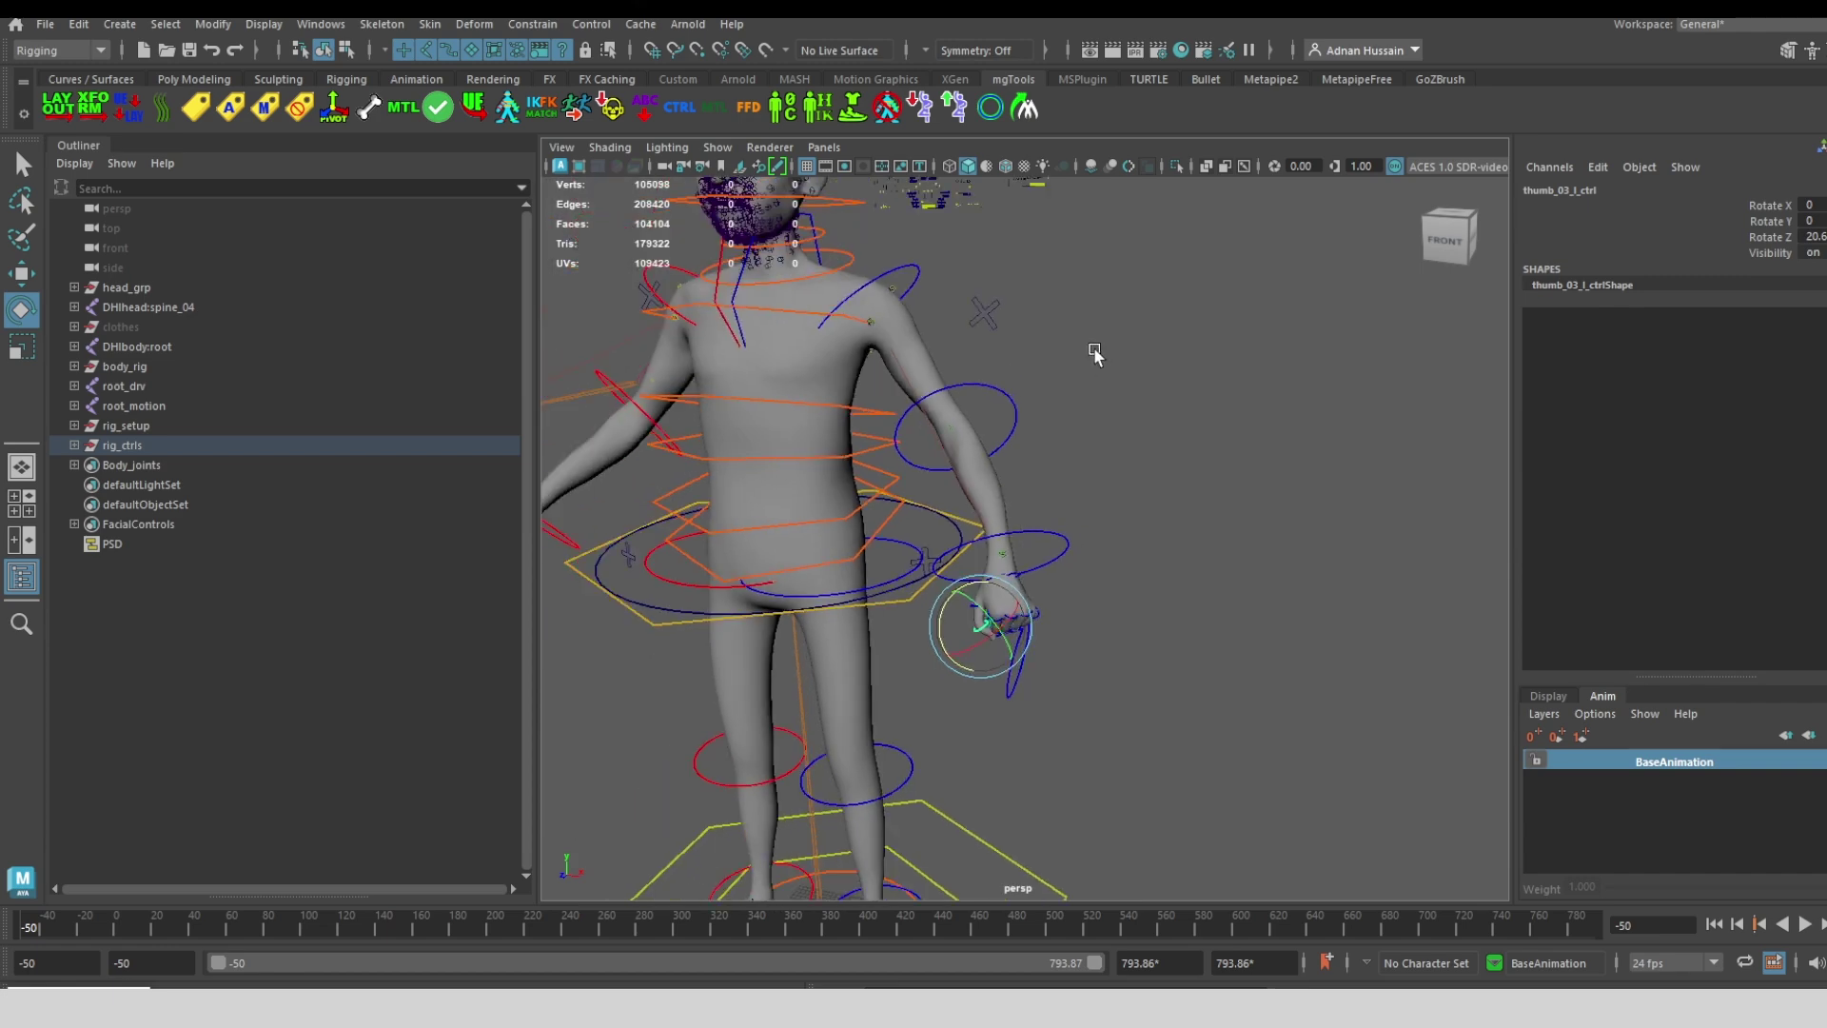
alt+middle_drag(883, 229, 959, 487)
click(717, 148)
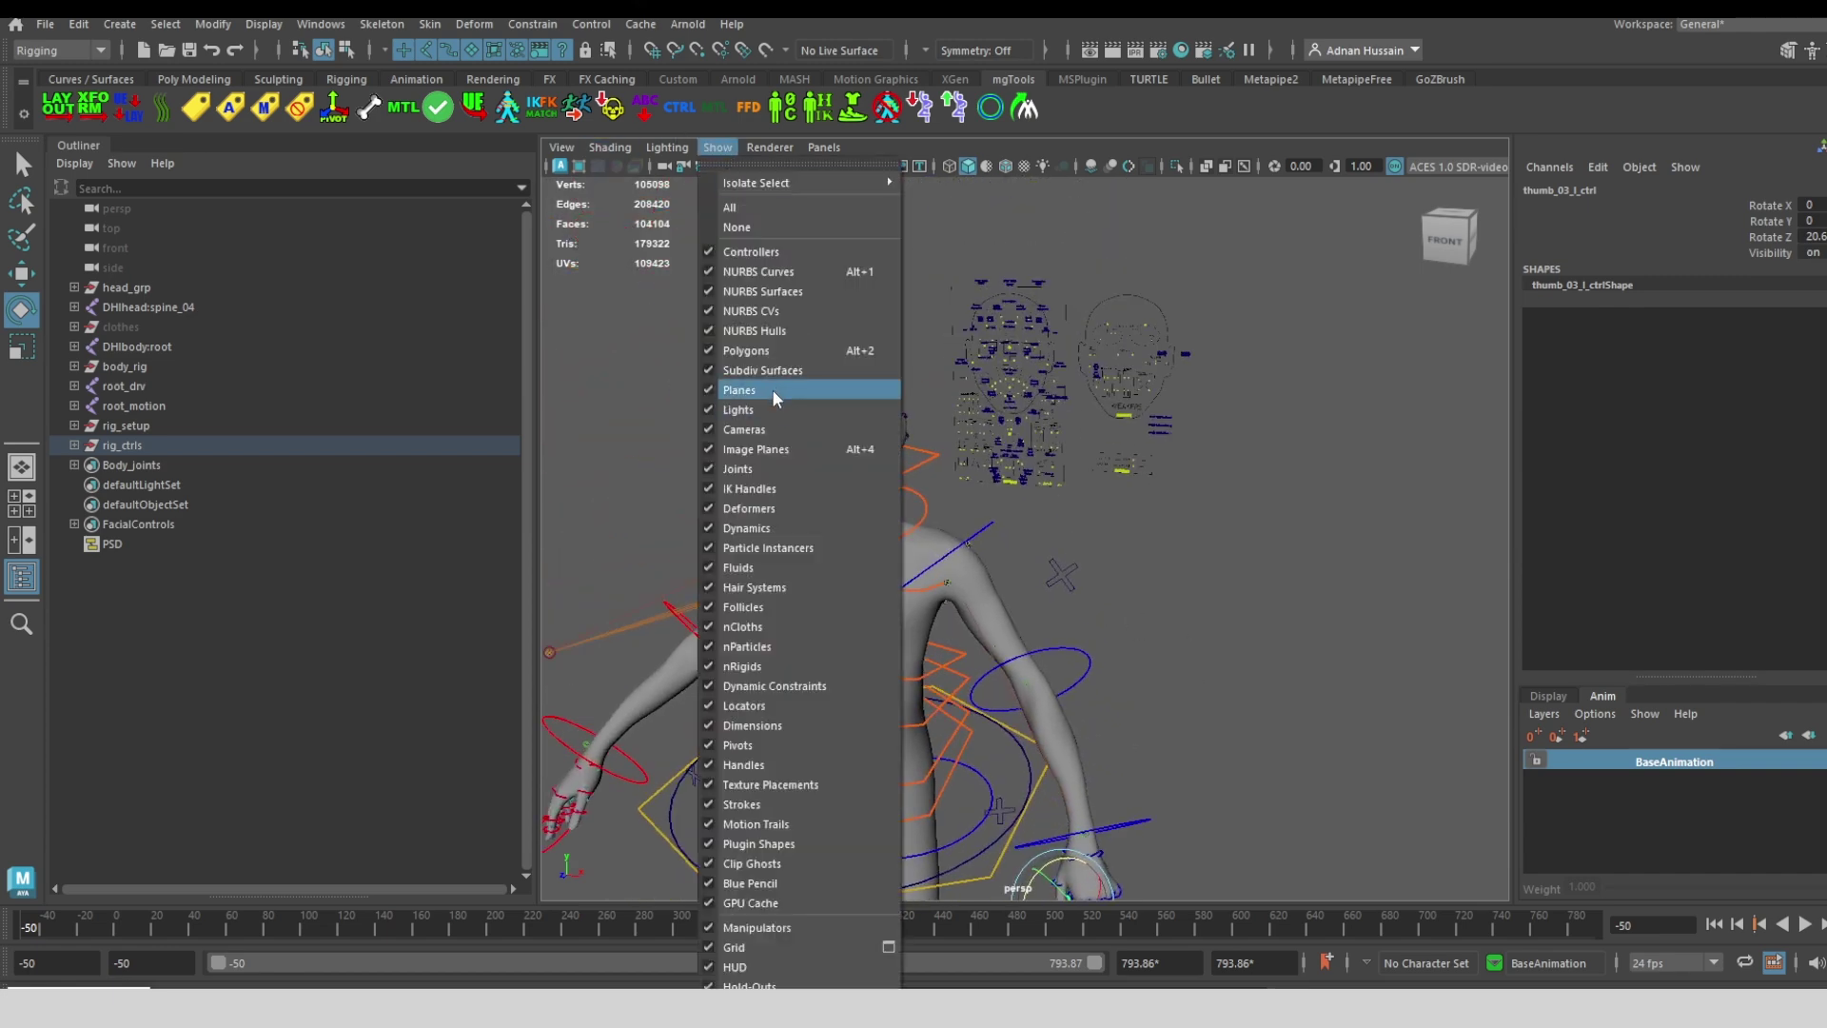
click(767, 466)
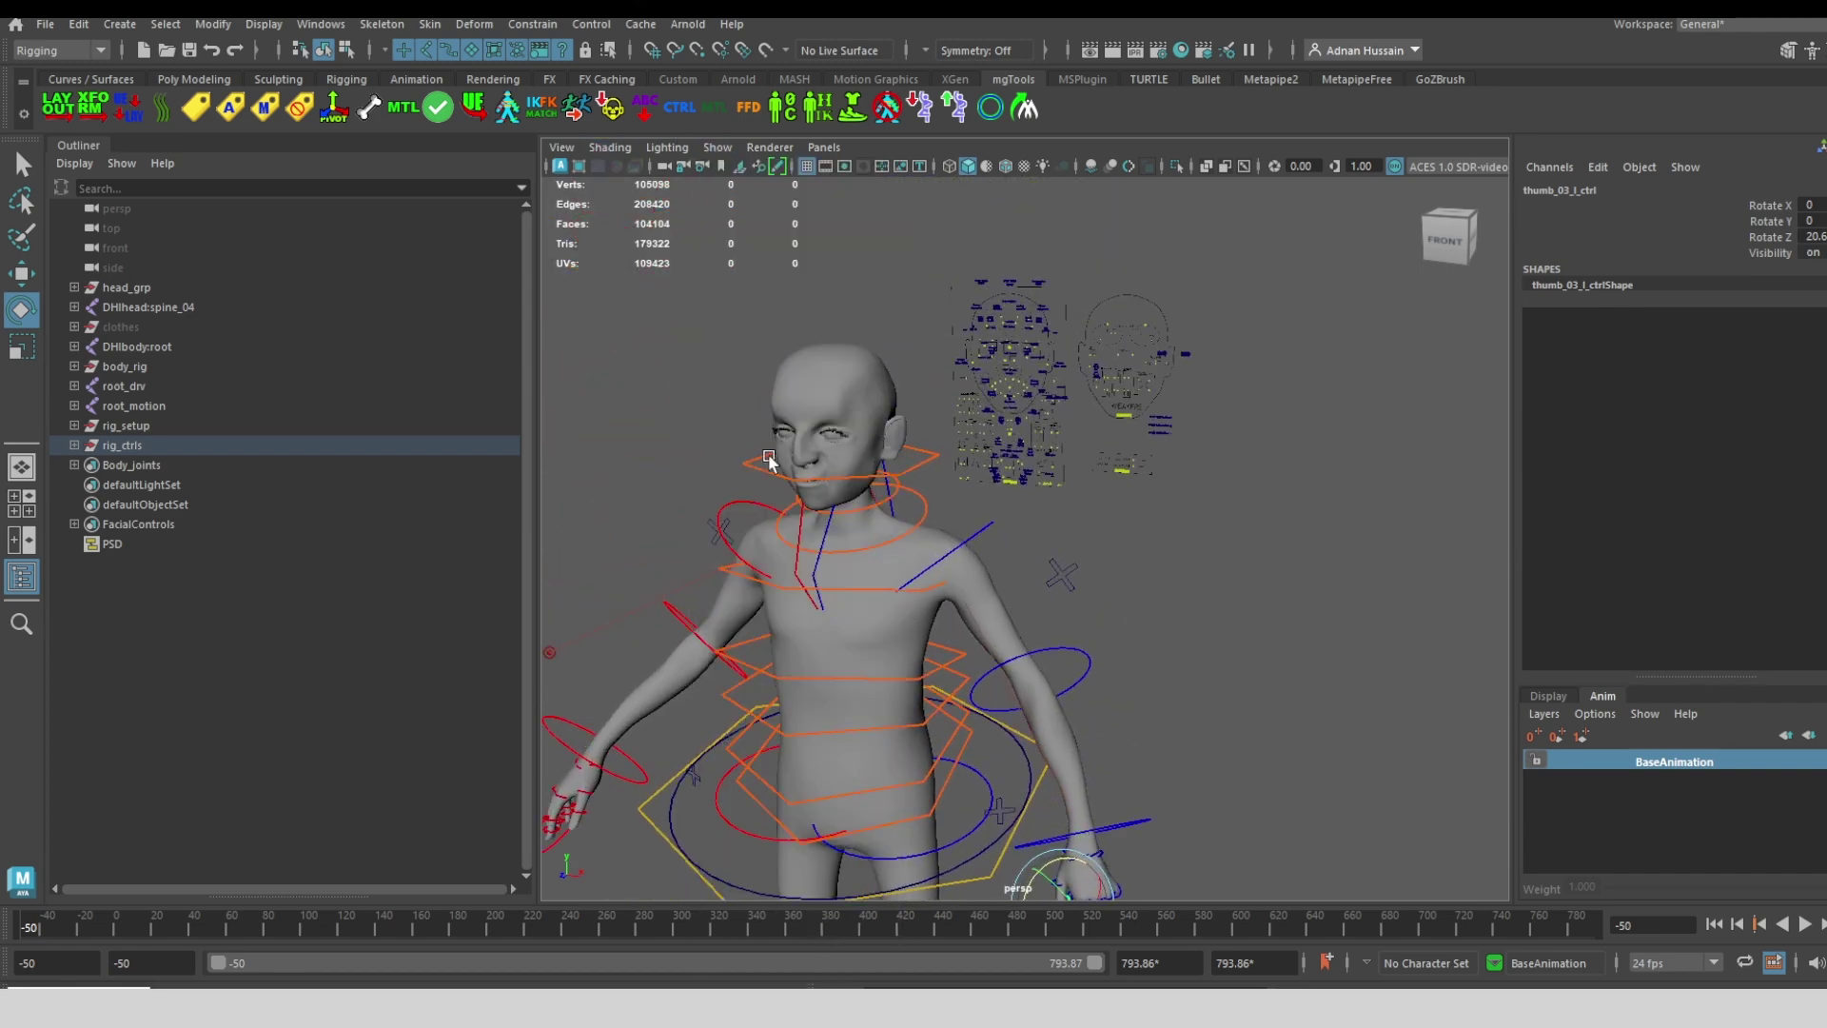
Move the right and left upperLipRaise controls on the facial control board up to a Translate Y of 1
alt+middle_drag(843, 382, 984, 426)
scroll(984, 426, up, 5)
alt+middle_drag(1043, 360, 1159, 594)
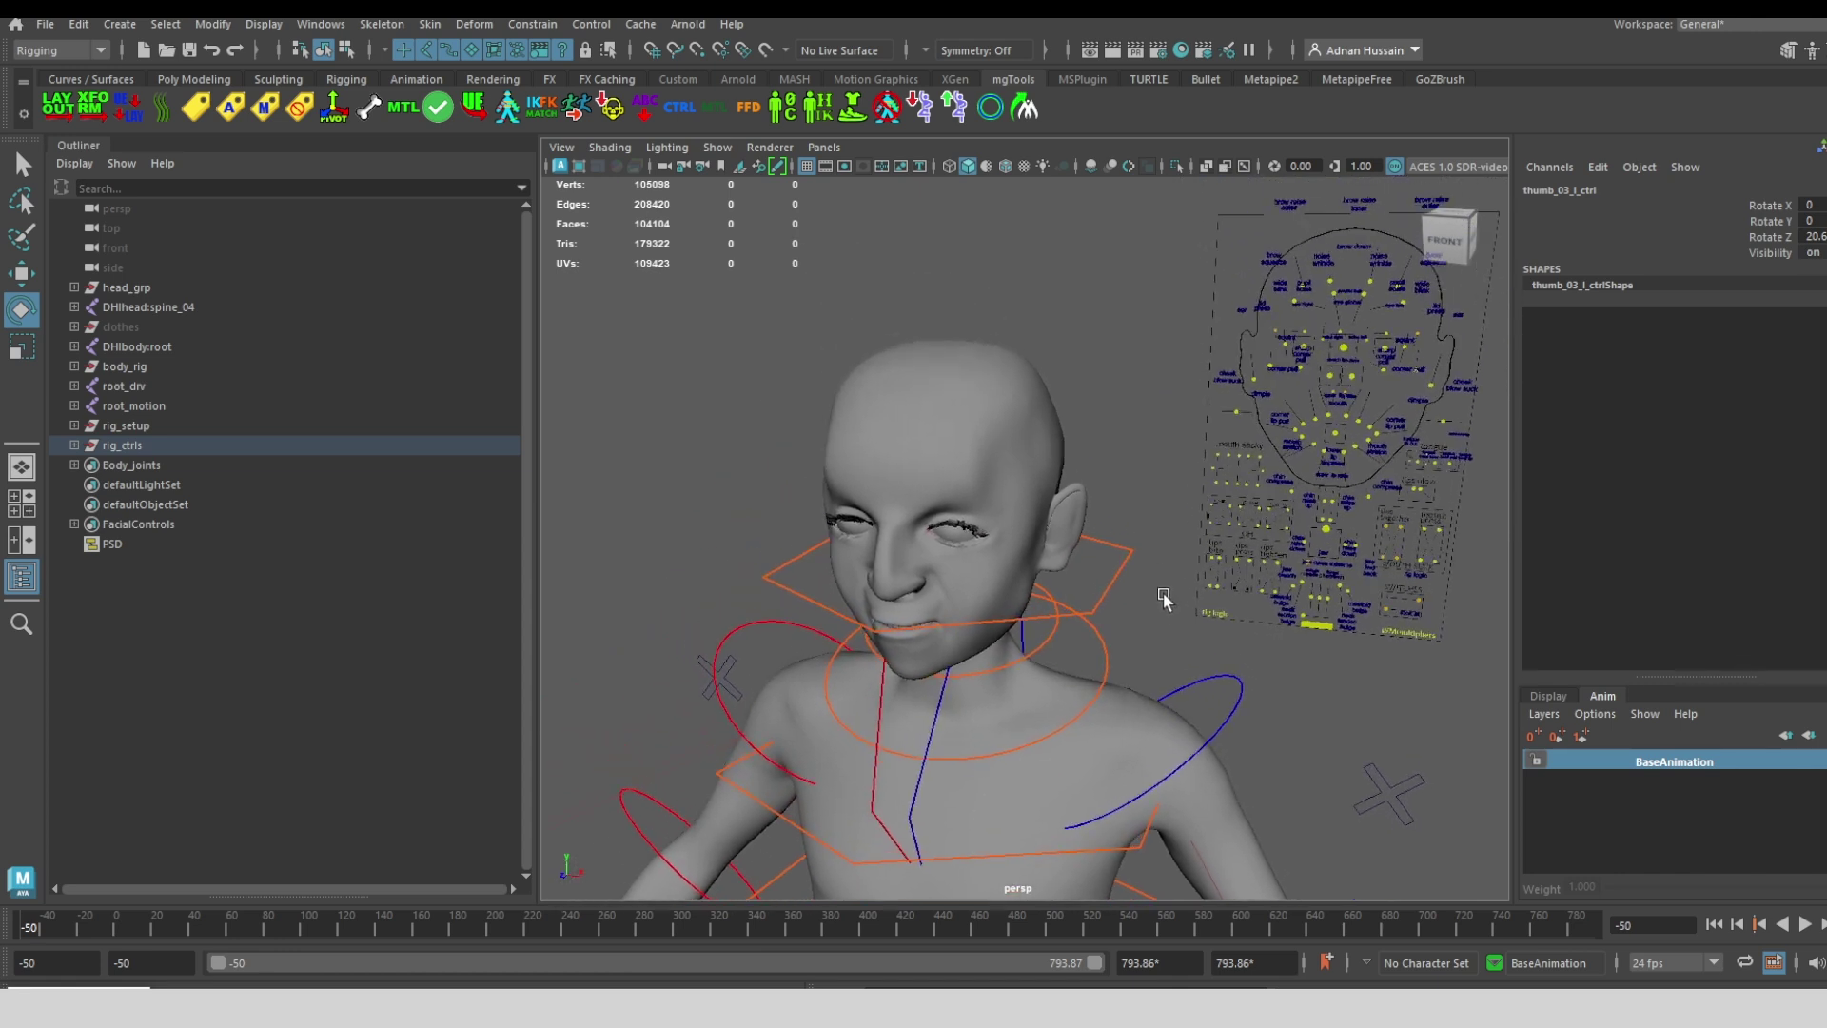
scroll(1170, 571, up, 2)
click(1385, 394)
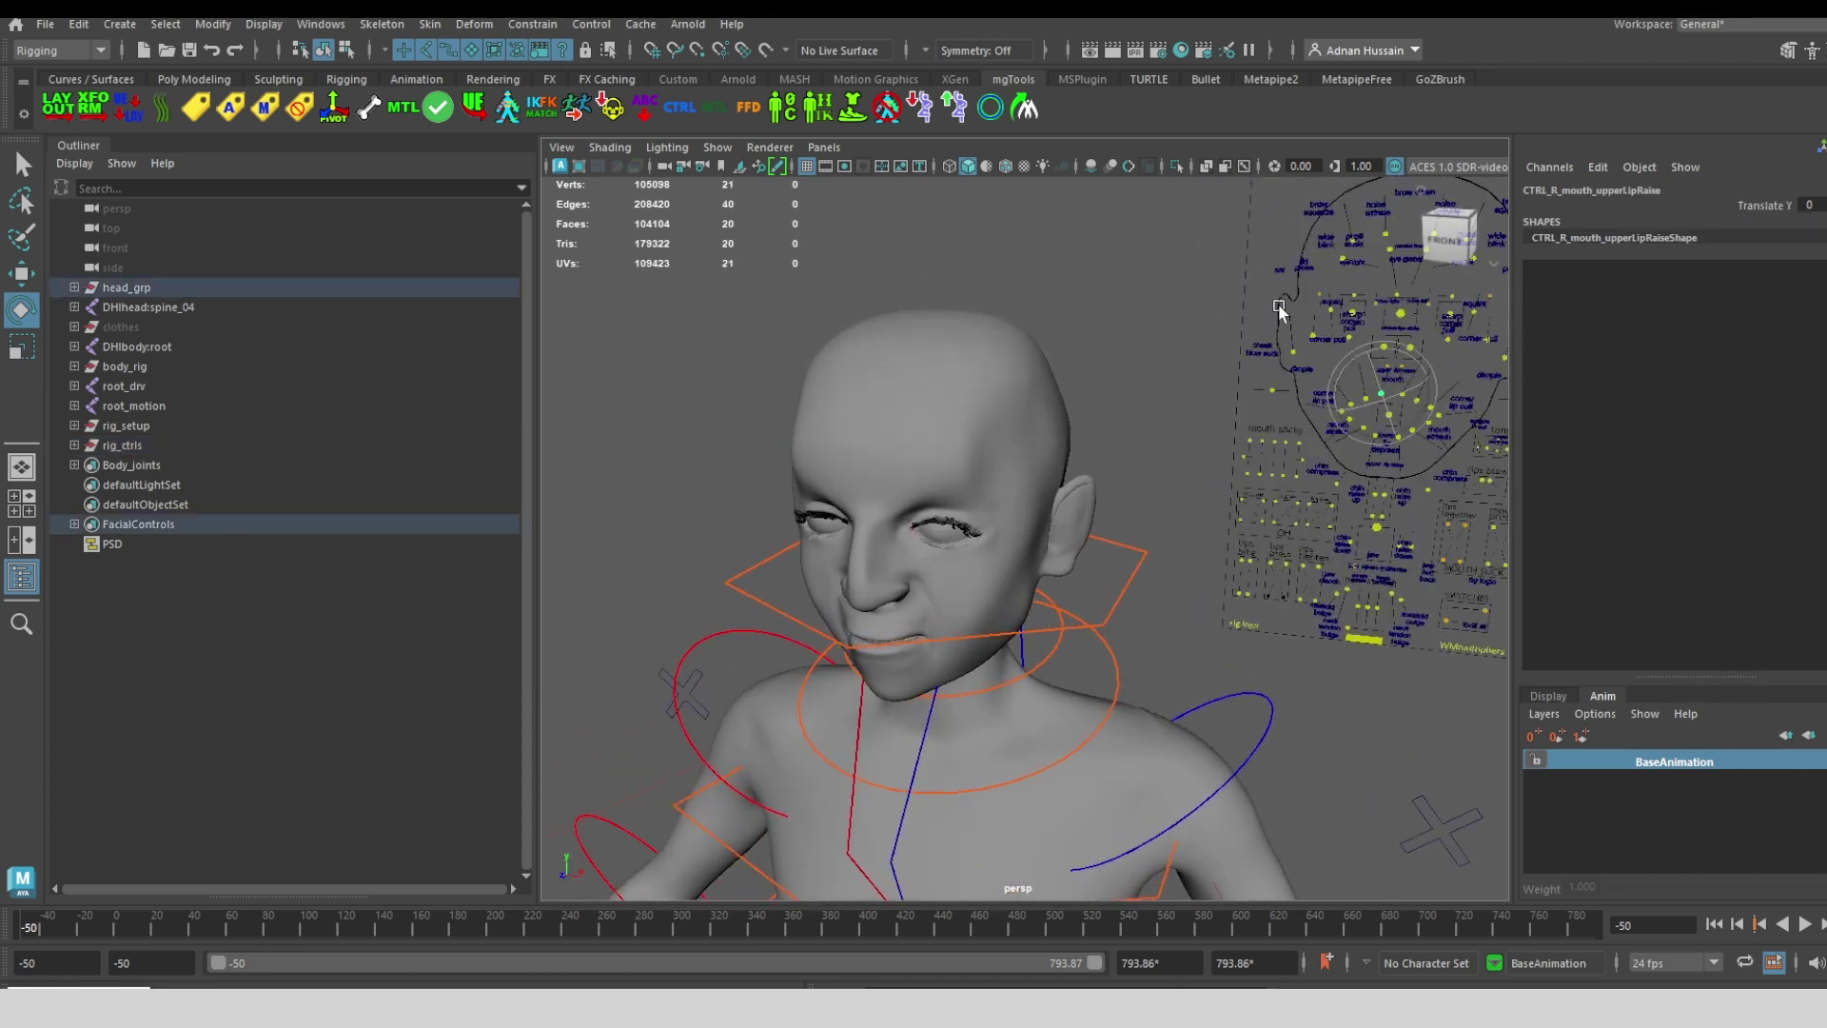
key(q)
shift+click(1404, 395)
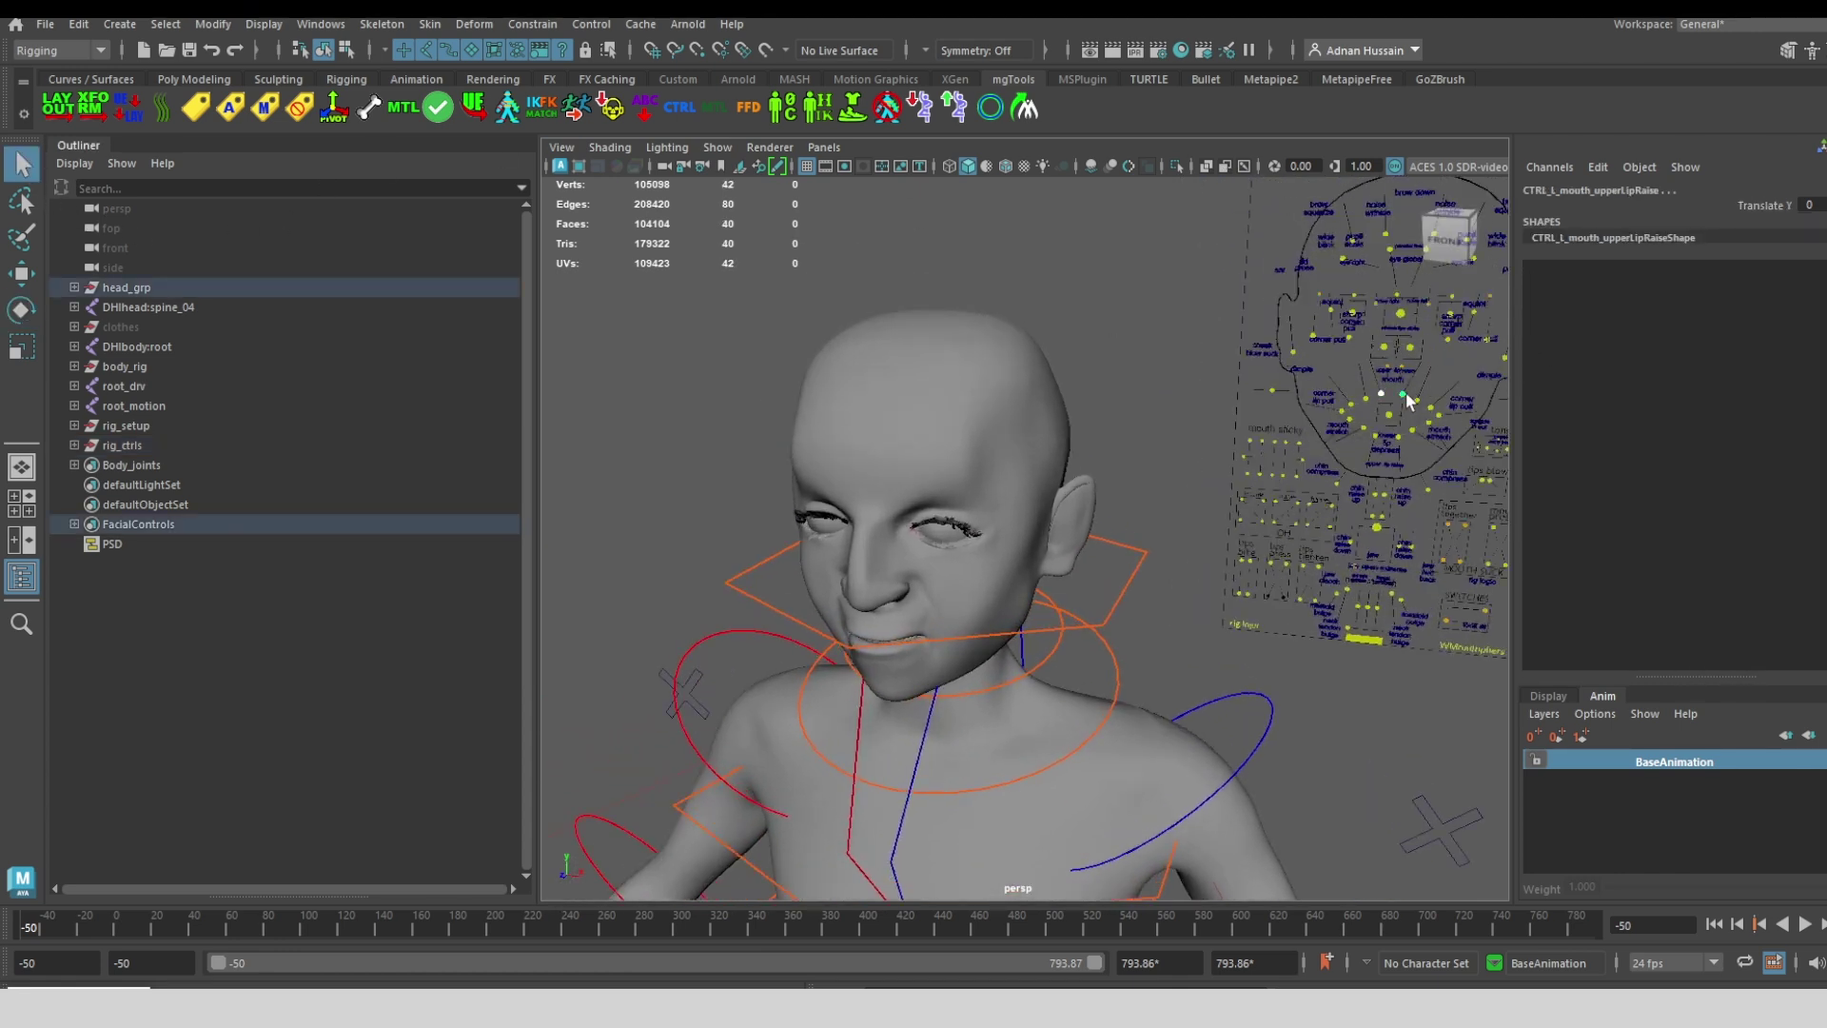
key(w)
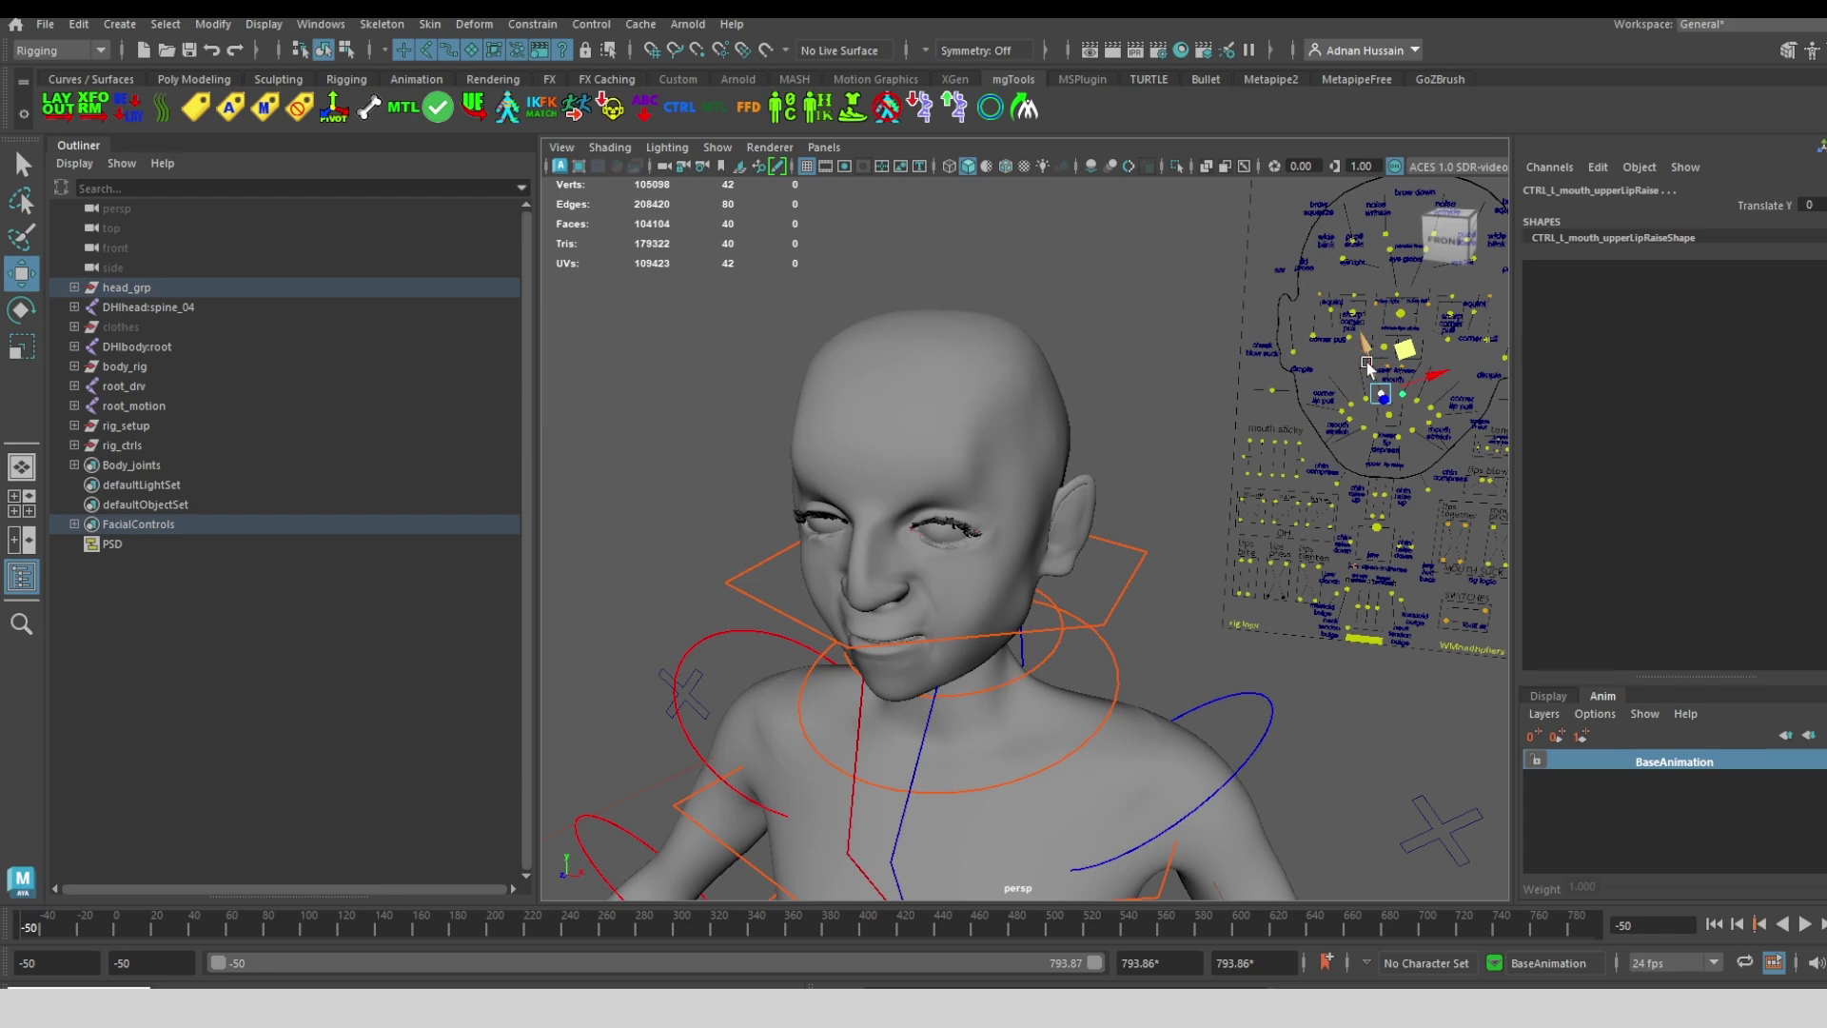
drag(1368, 354, 1359, 303)
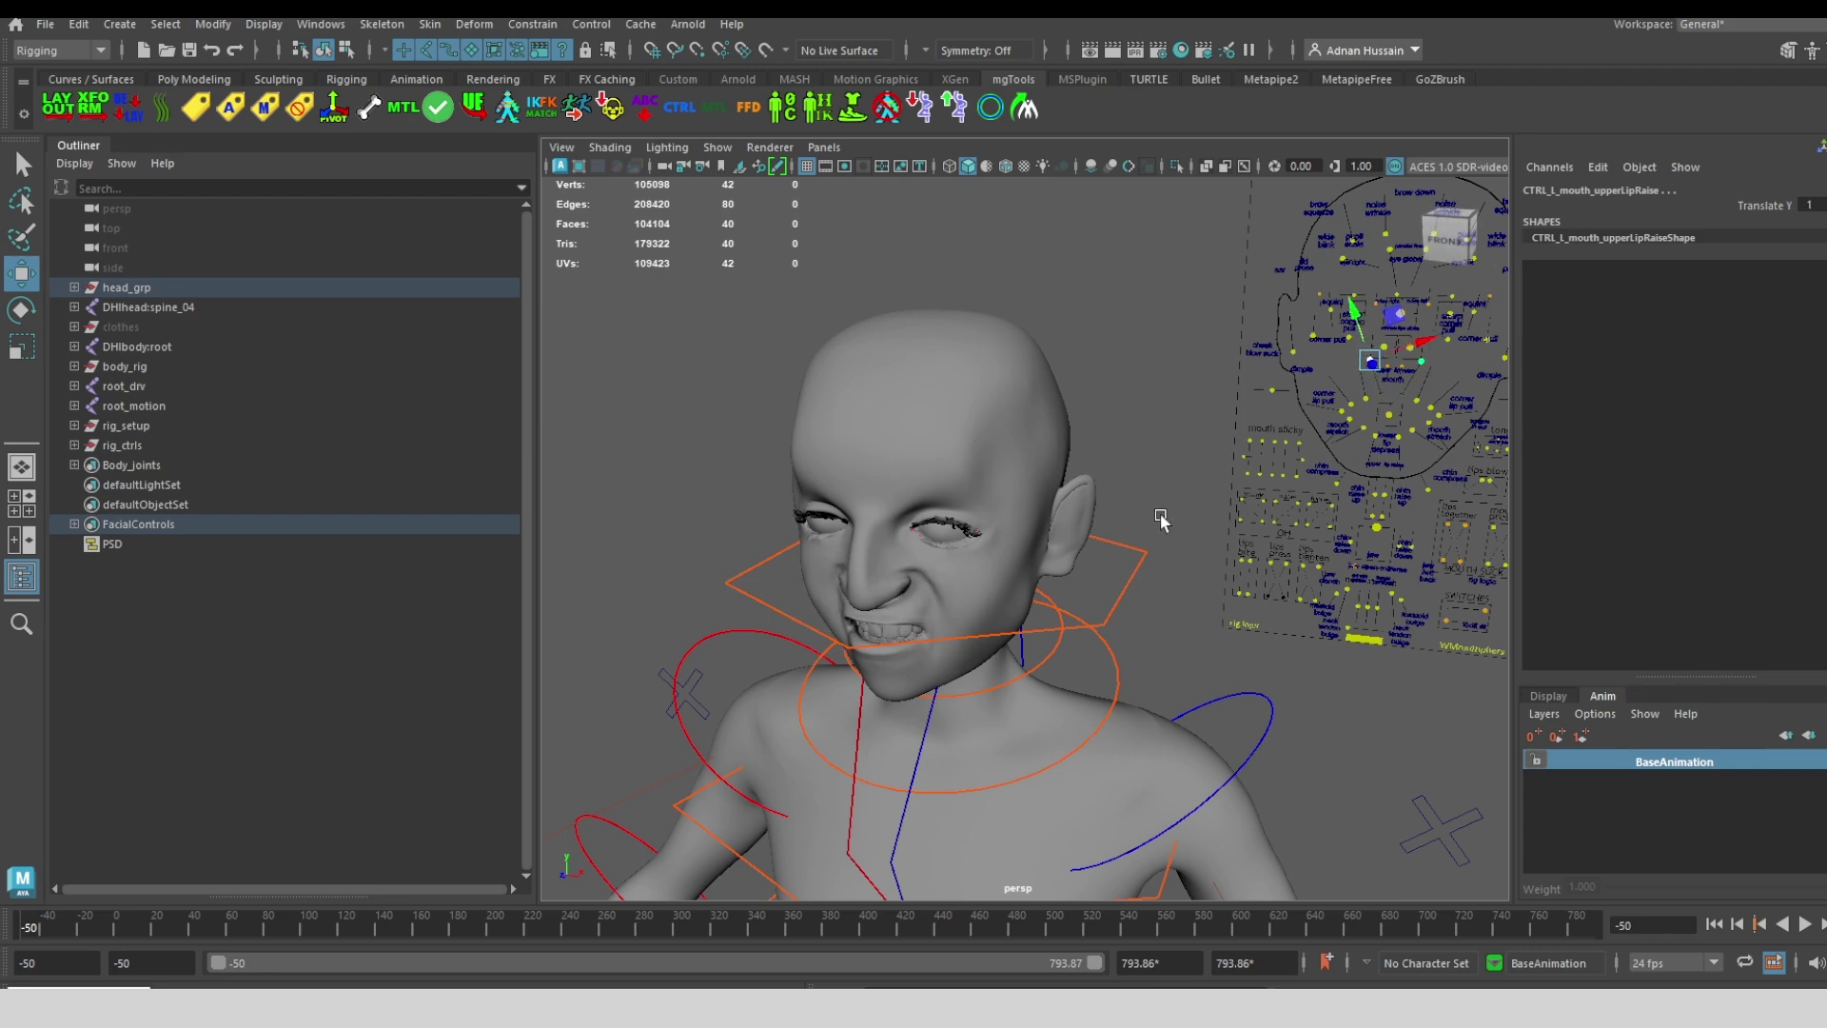
Save the current facial expression as "sneer" in the Face pose category
key(bracketleft)
key(bracketleft)
key(bracketleft)
key(bracketleft)
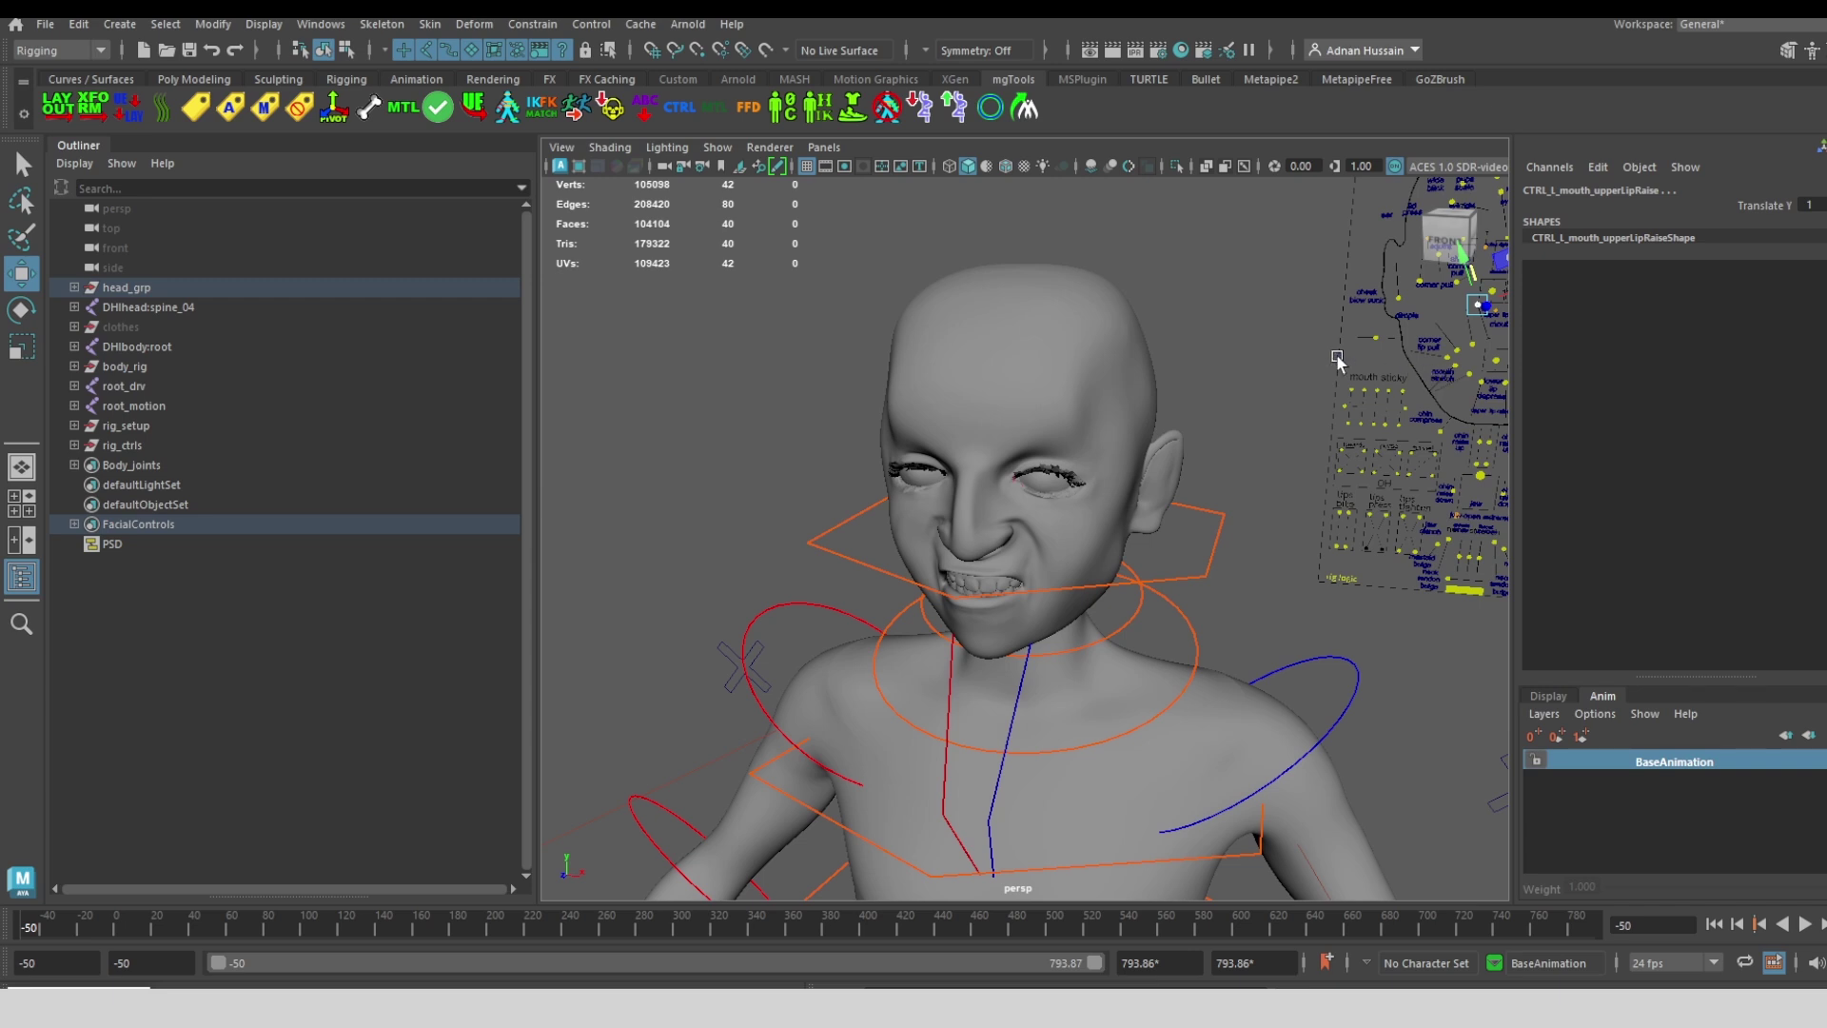
click(919, 108)
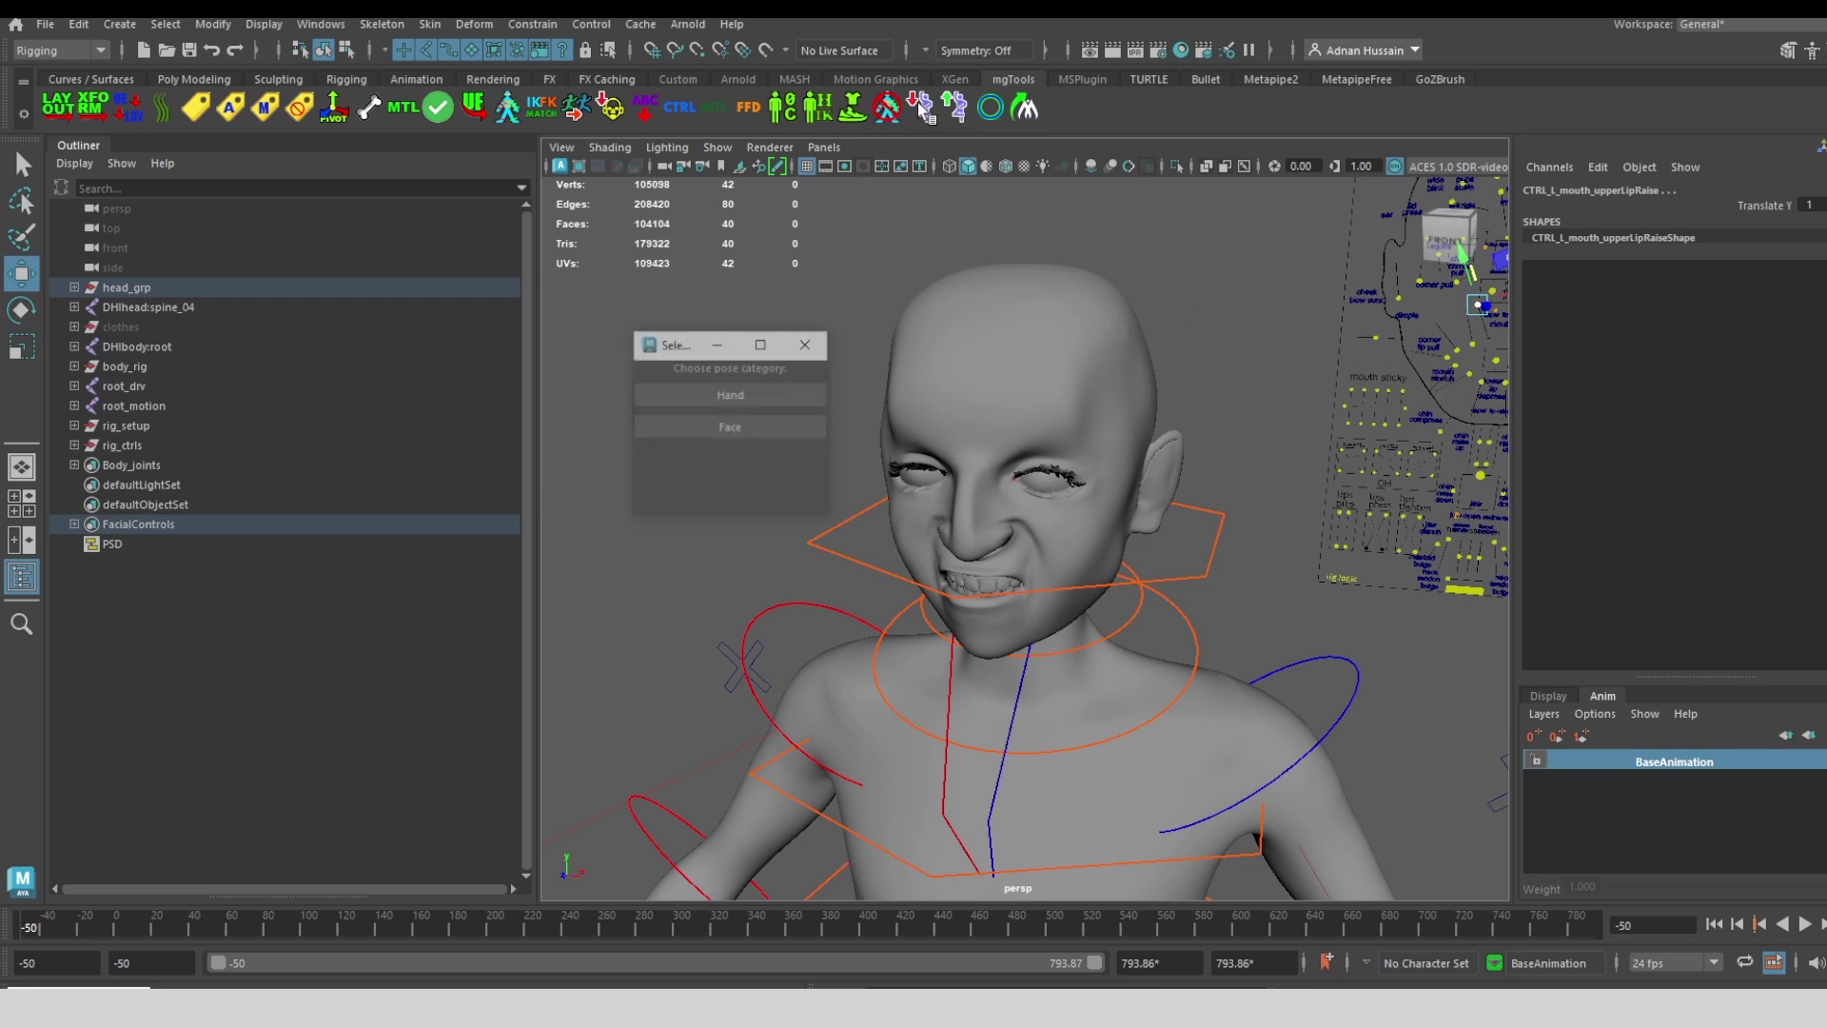
click(759, 431)
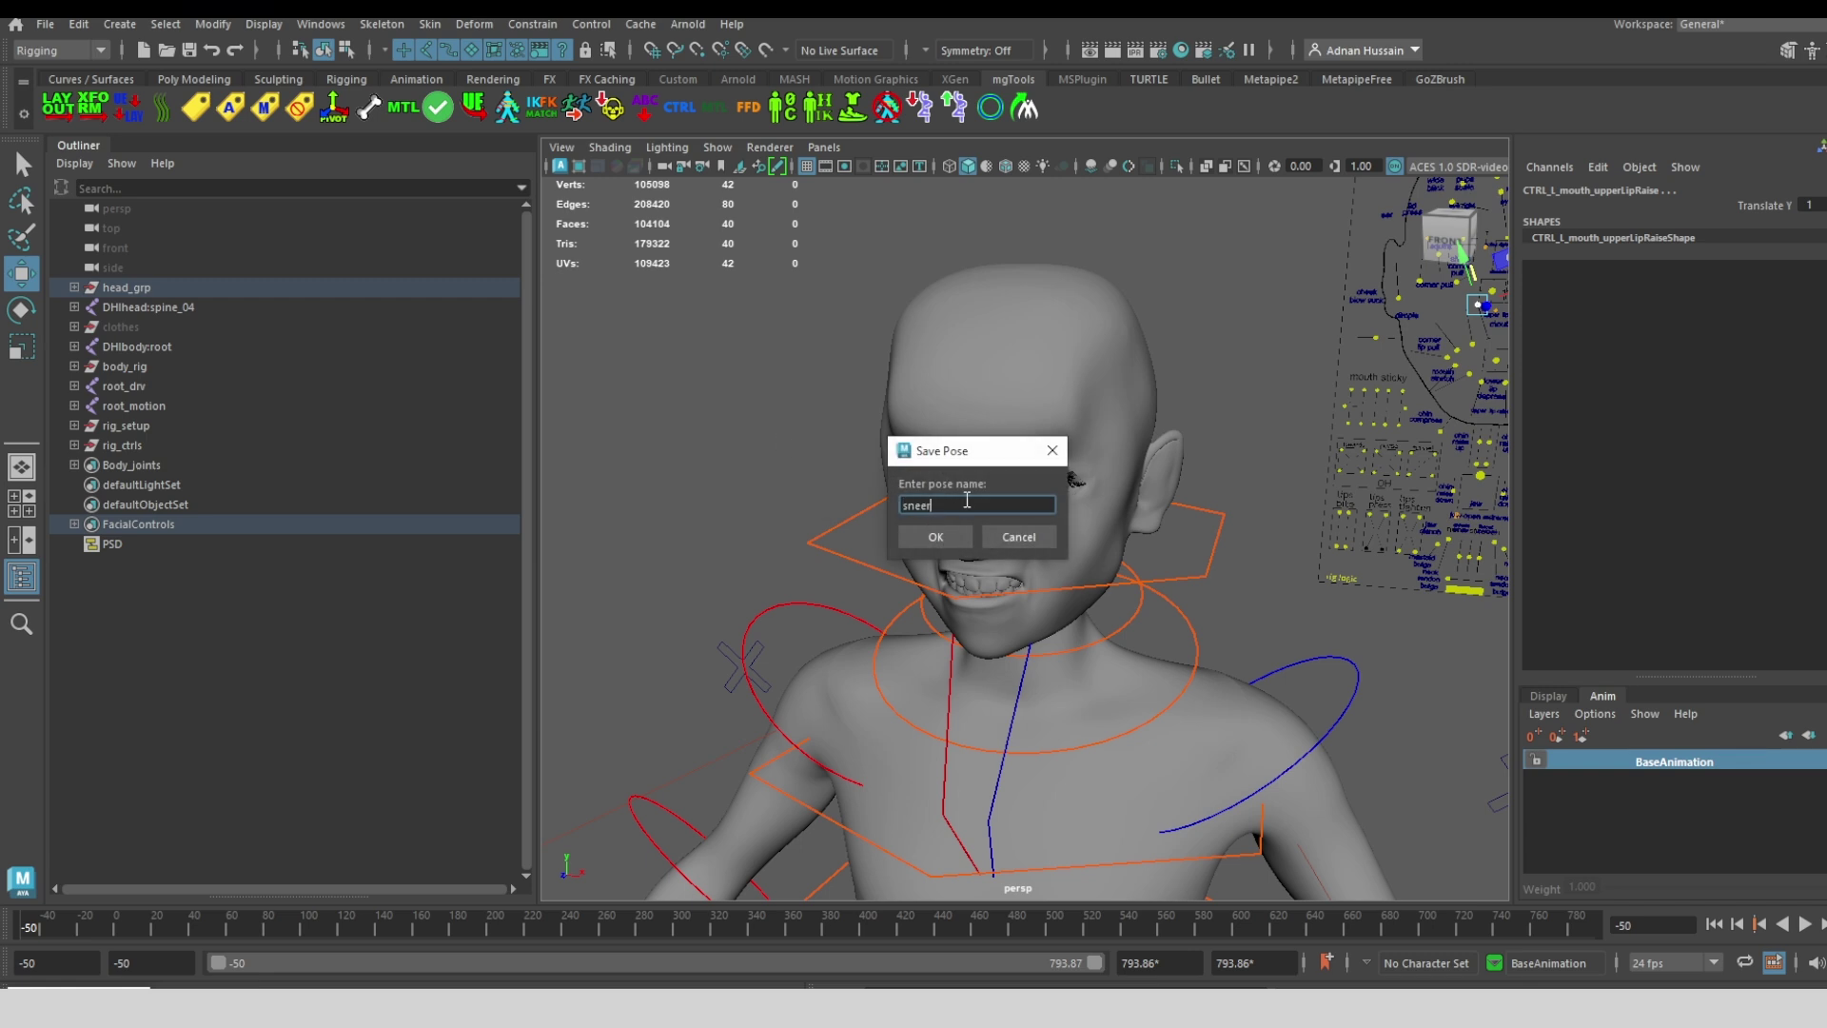
click(932, 538)
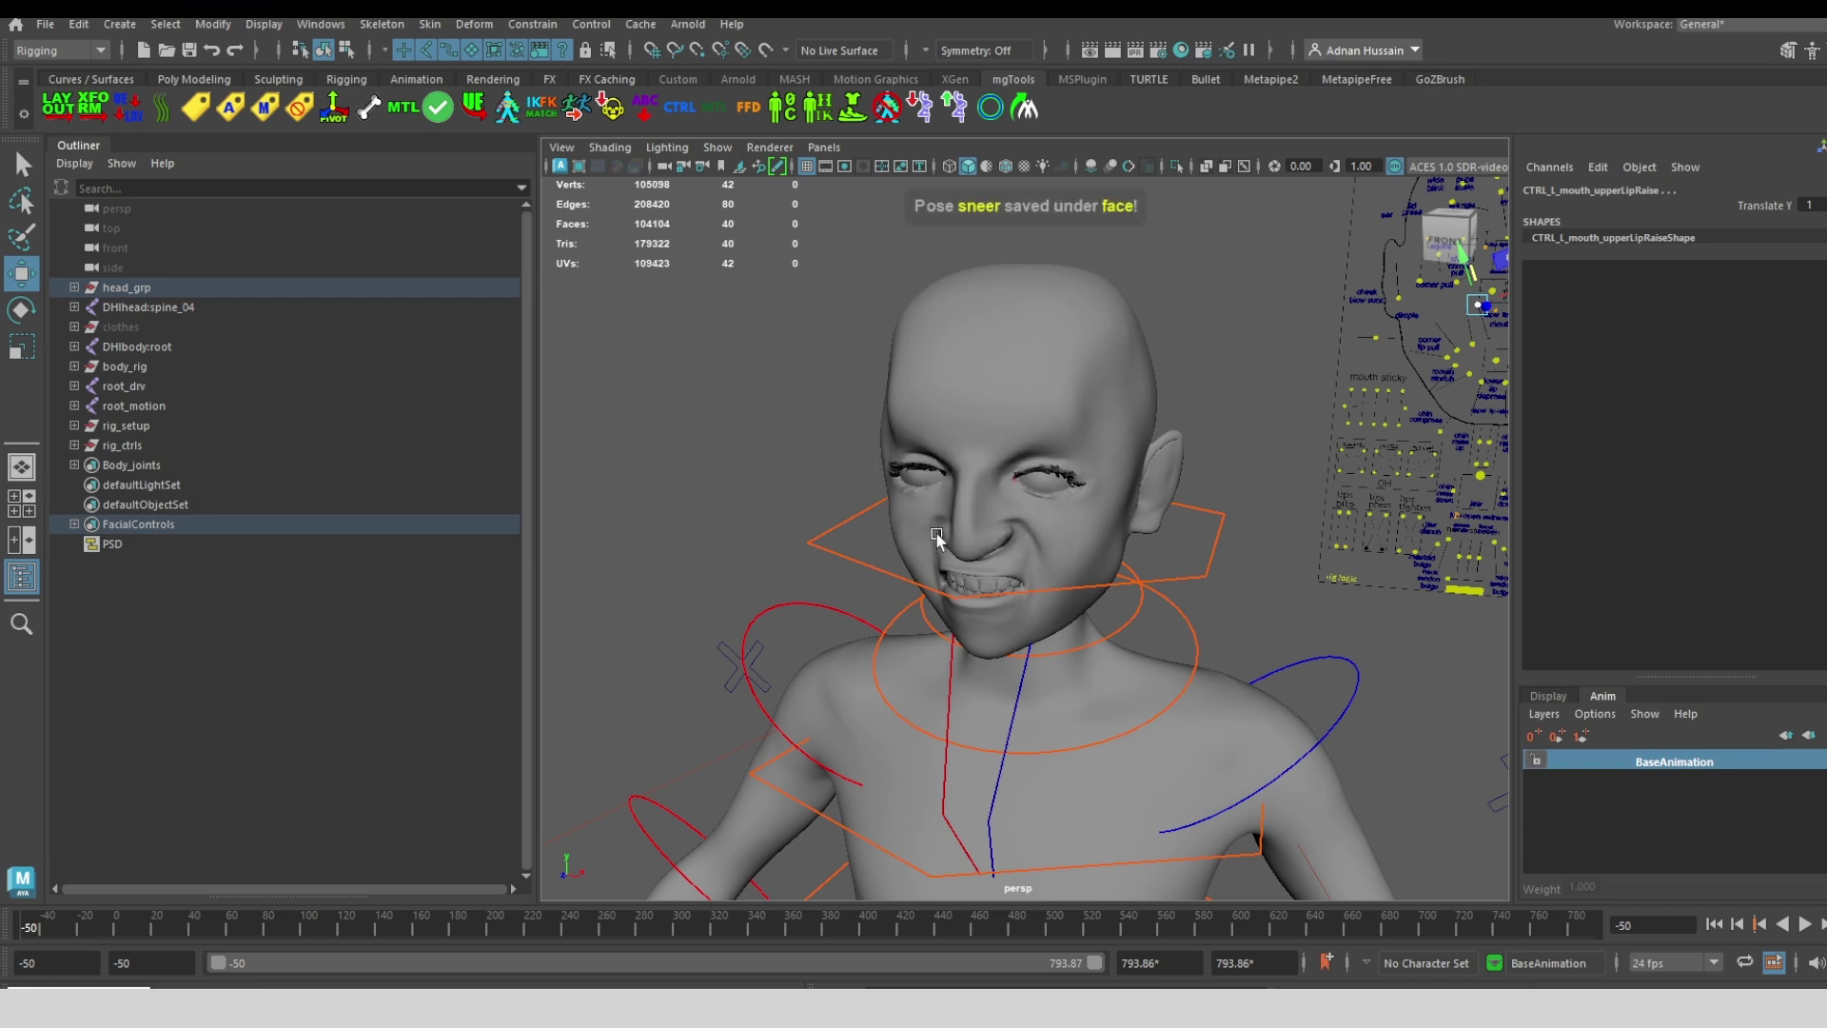
Open the MetaHuman pose loader and apply the hand neutral pose, followed by hand fist, to the left hand's FK control
click(964, 121)
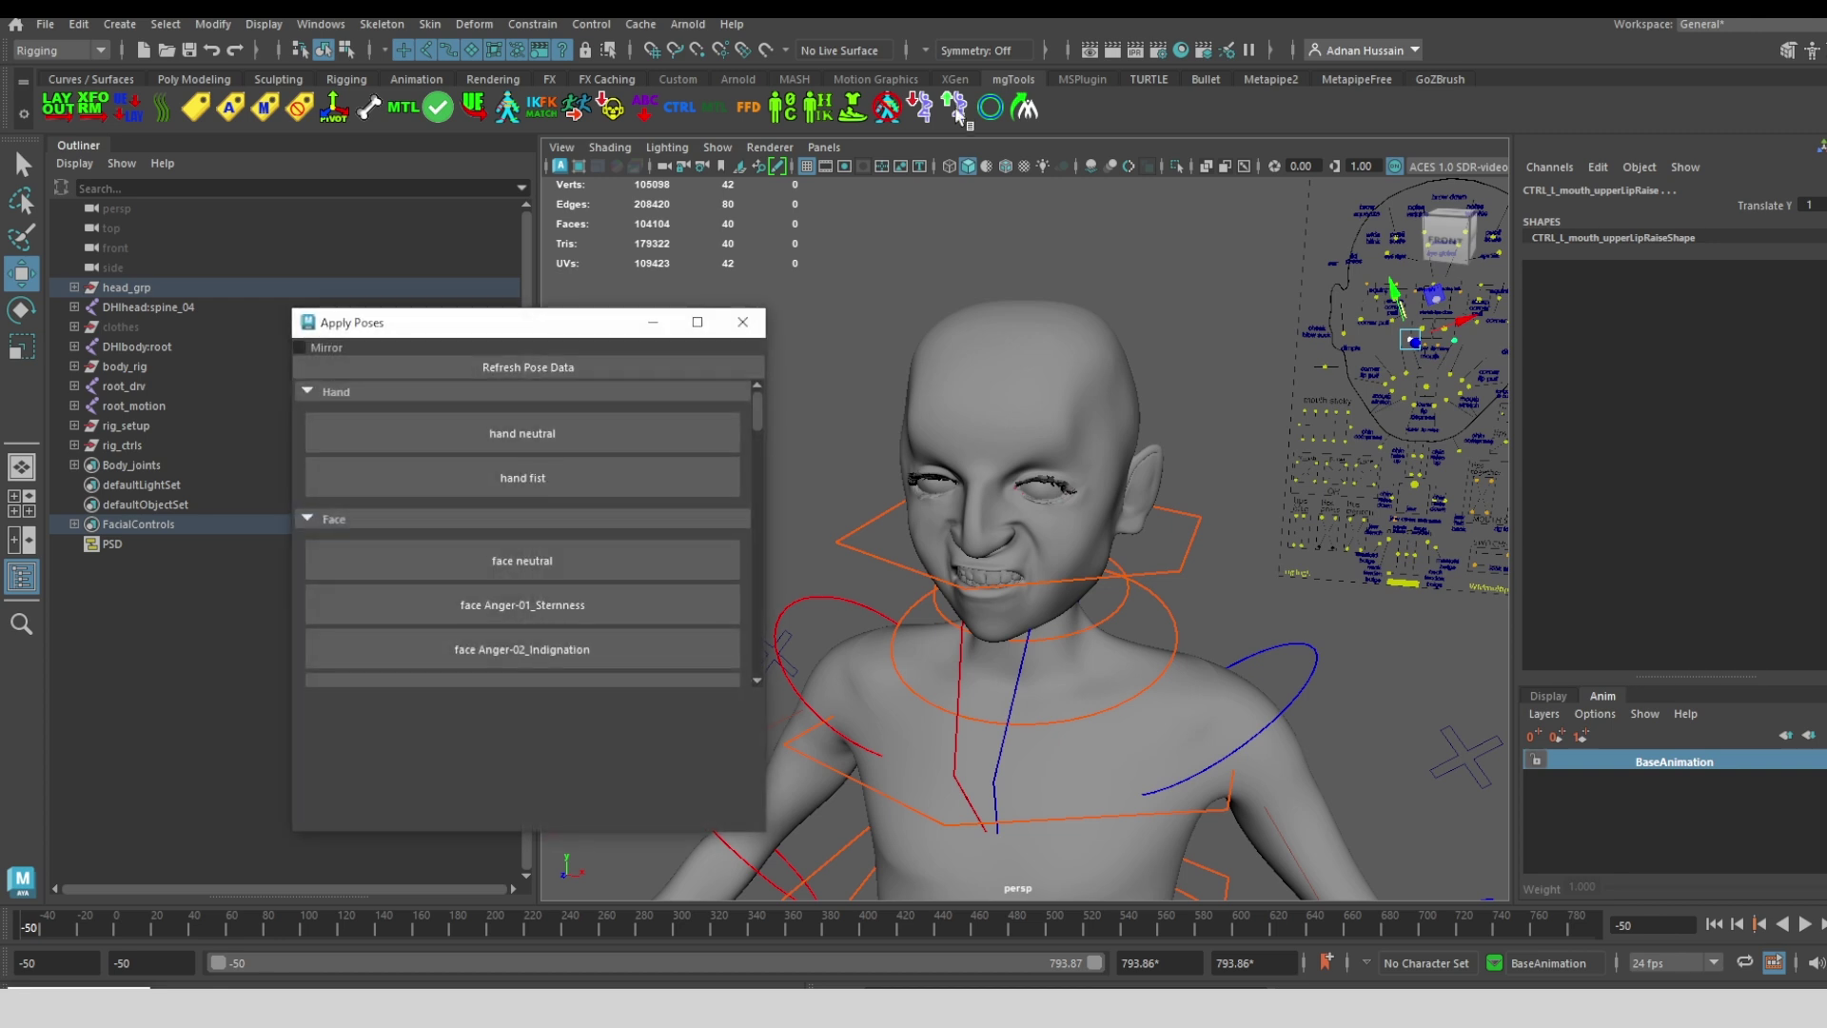
drag(582, 331, 532, 280)
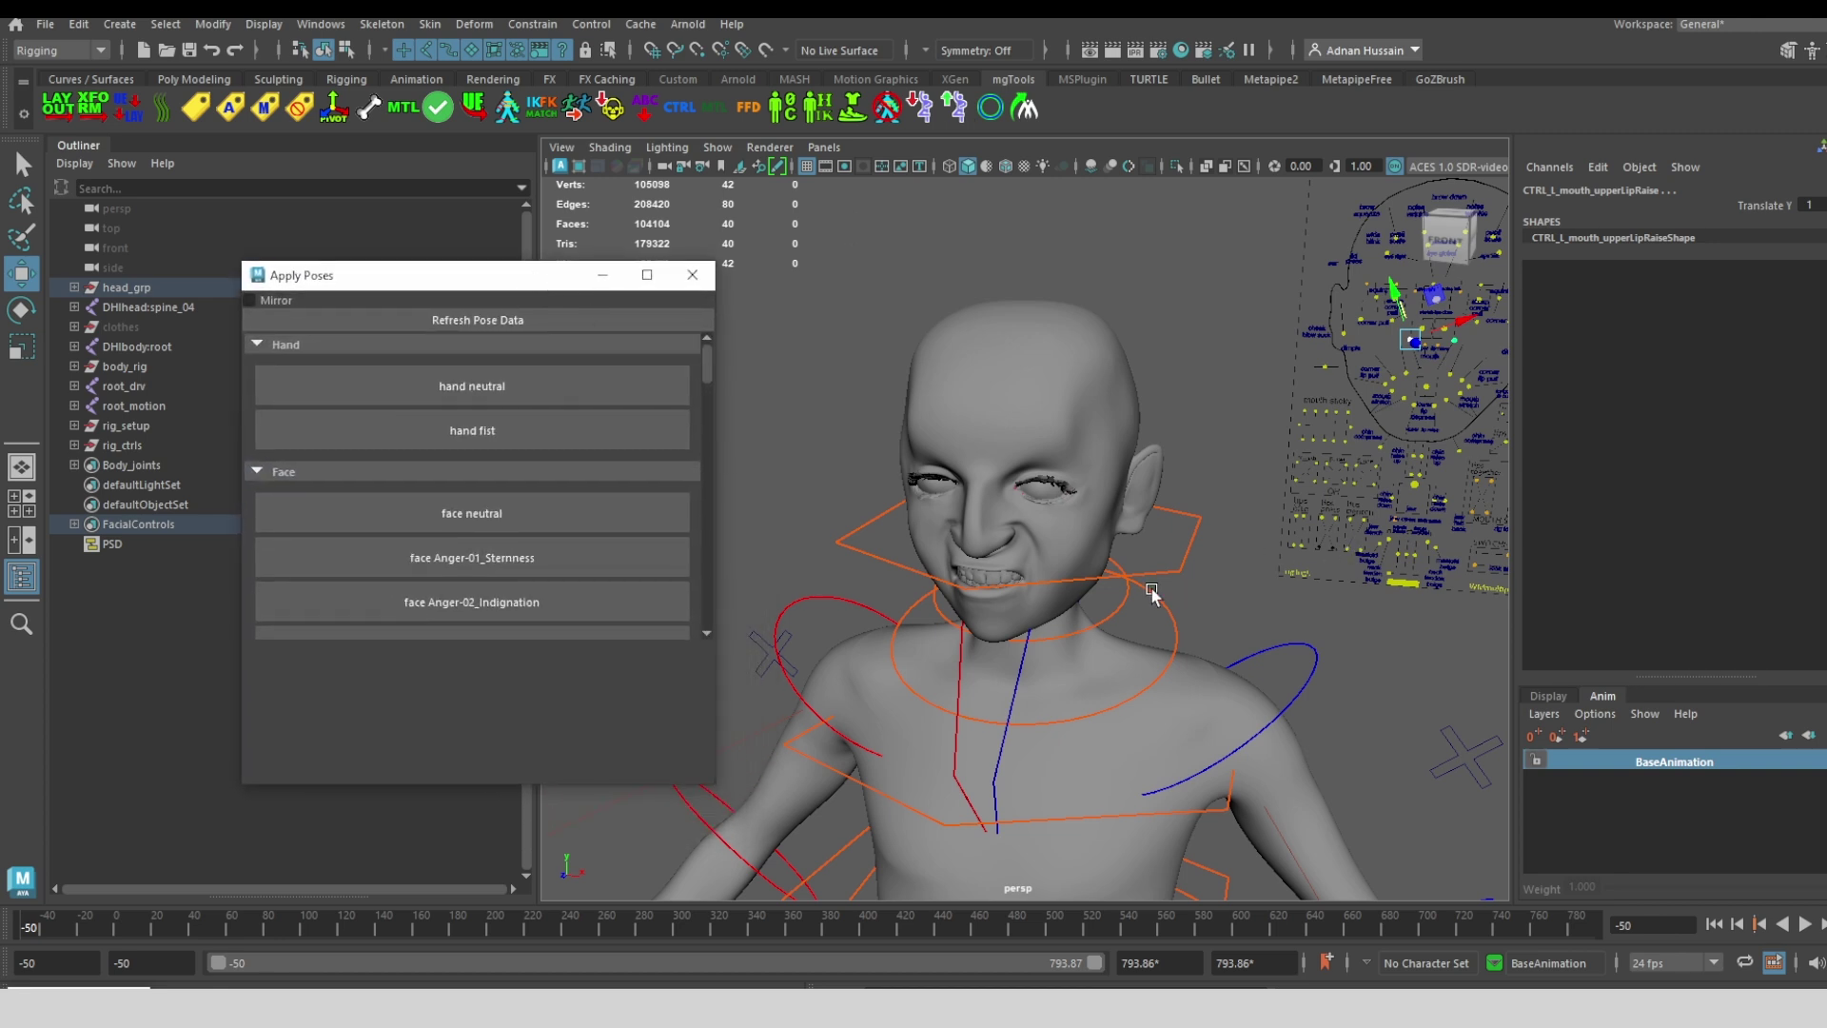
click(1182, 574)
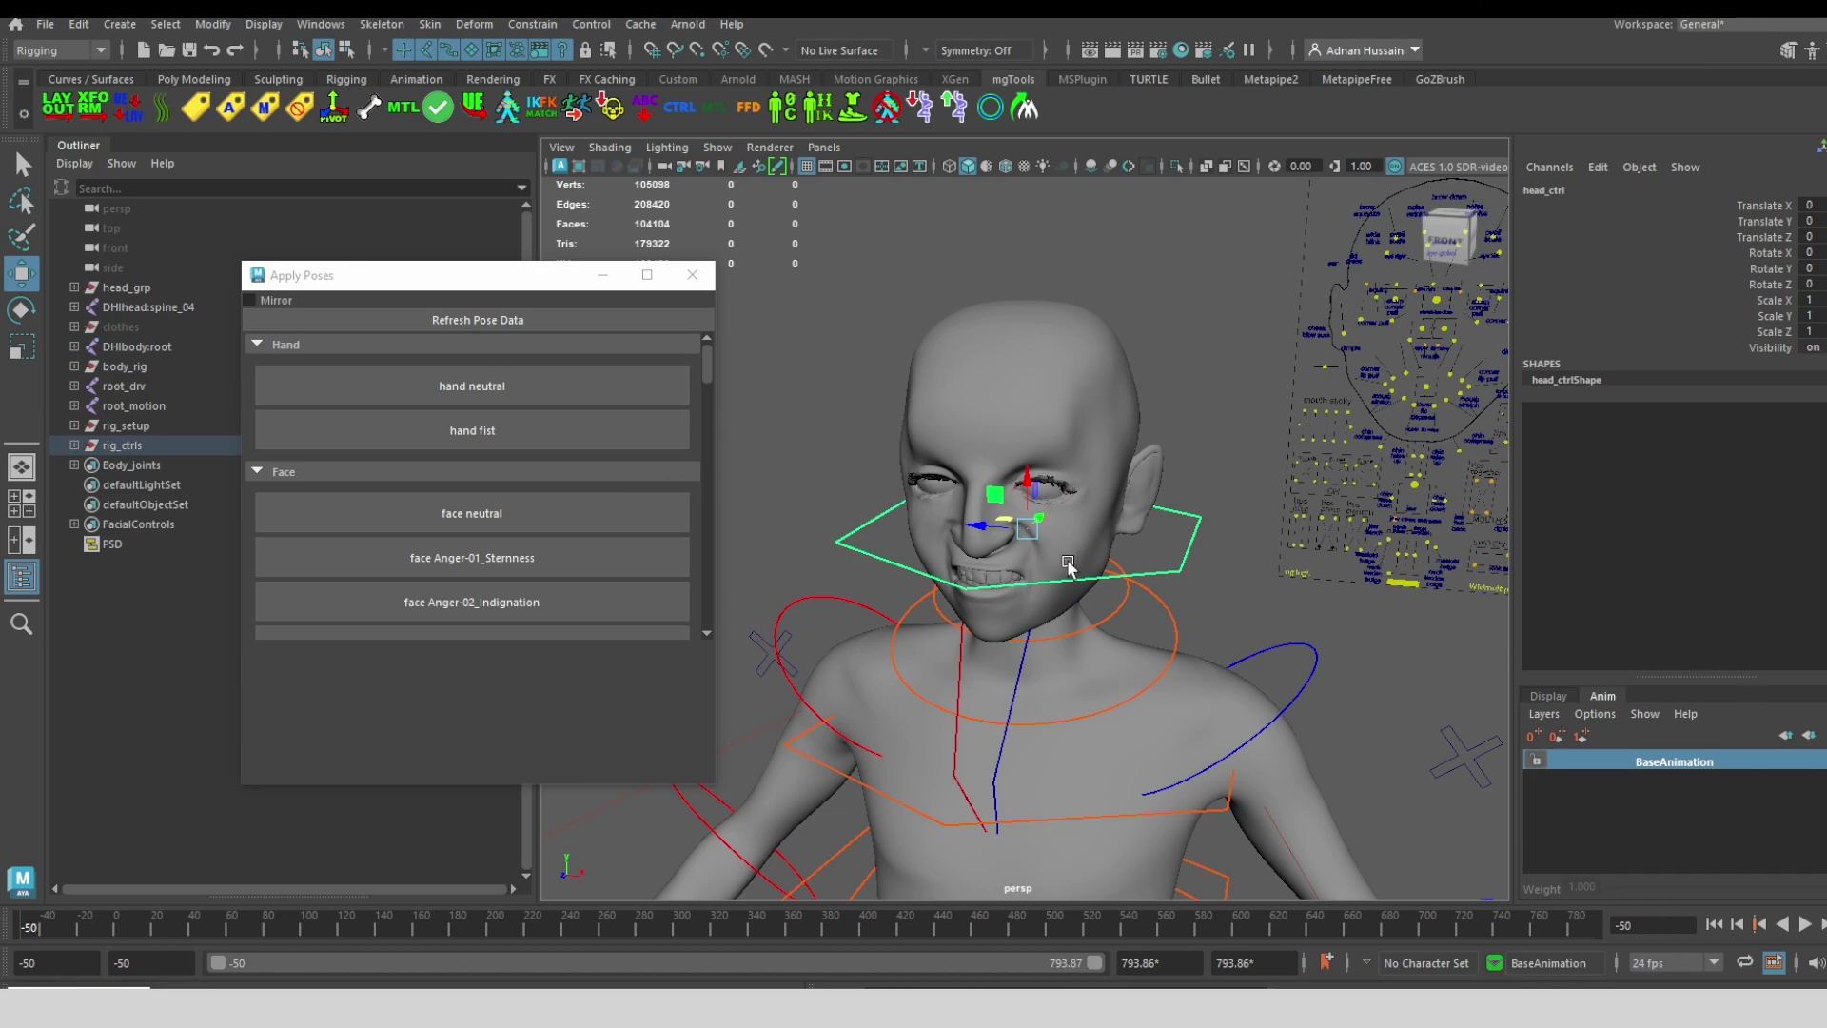
scroll(1138, 494, down, 2)
alt+middle_drag(1233, 610, 1145, 445)
scroll(1145, 445, down, 3)
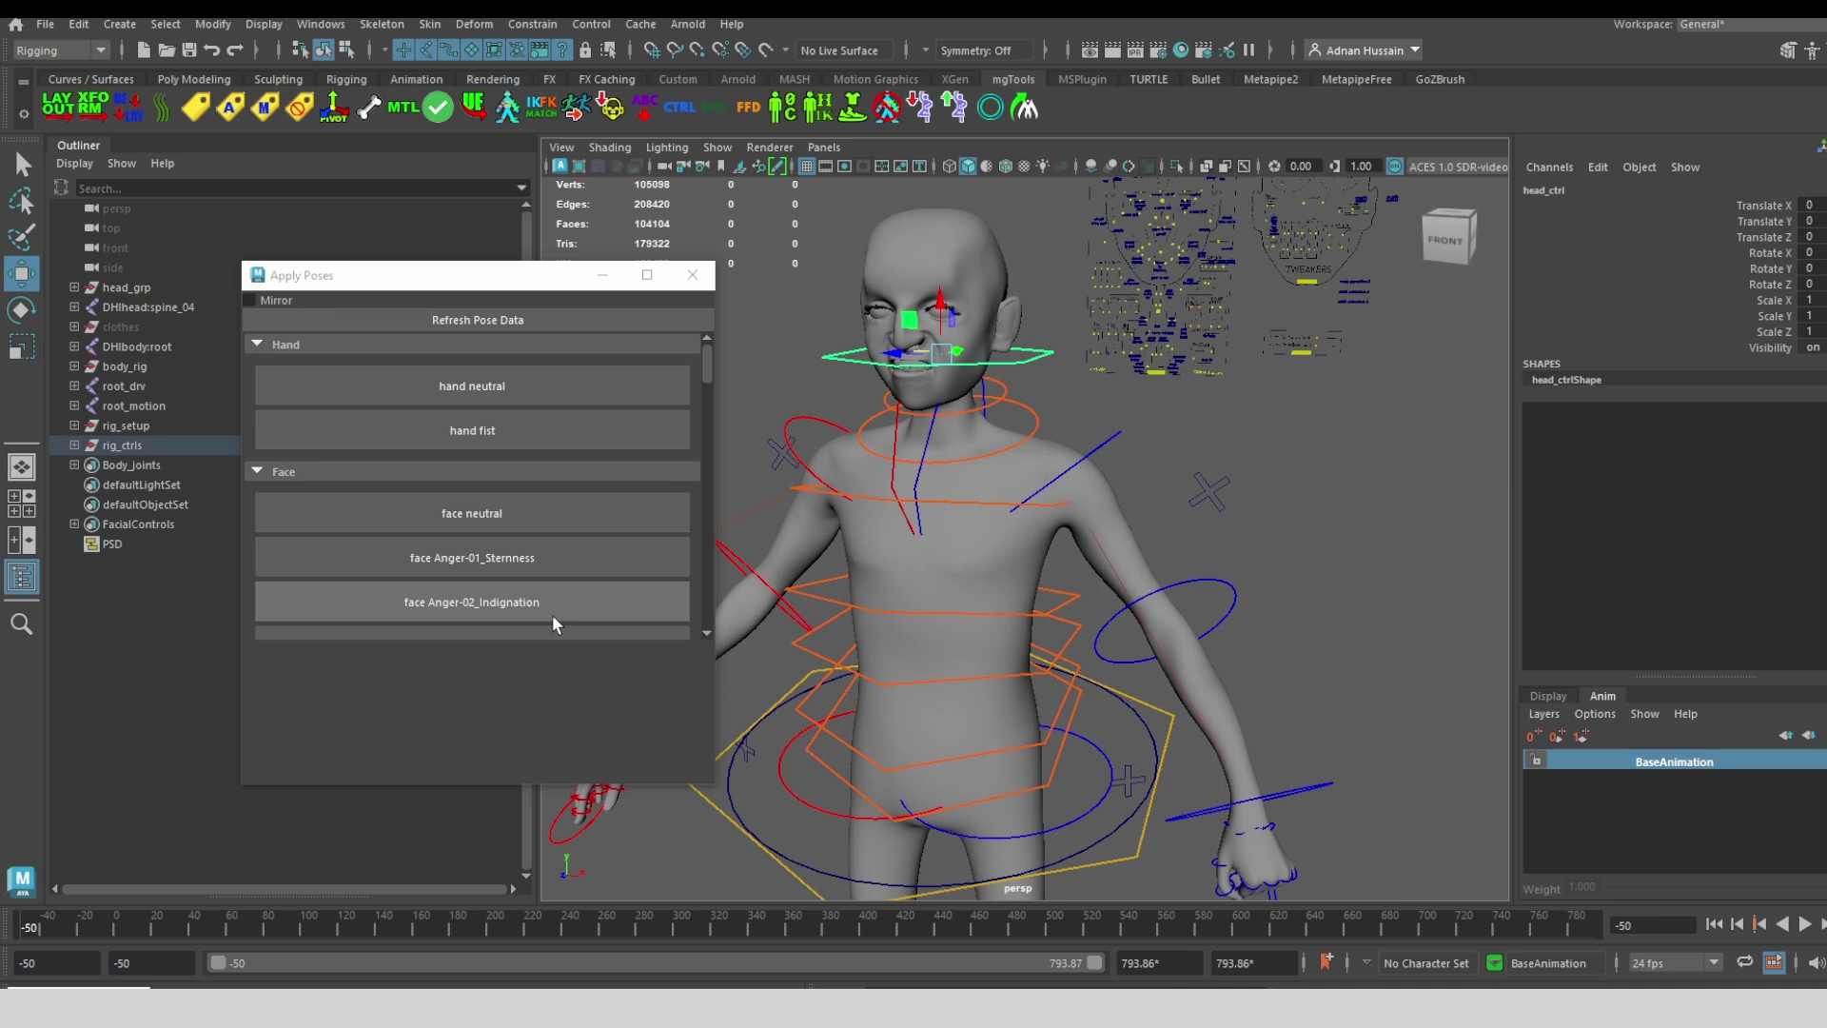
scroll(1327, 618, down, 3)
alt+middle_drag(1293, 624, 1249, 562)
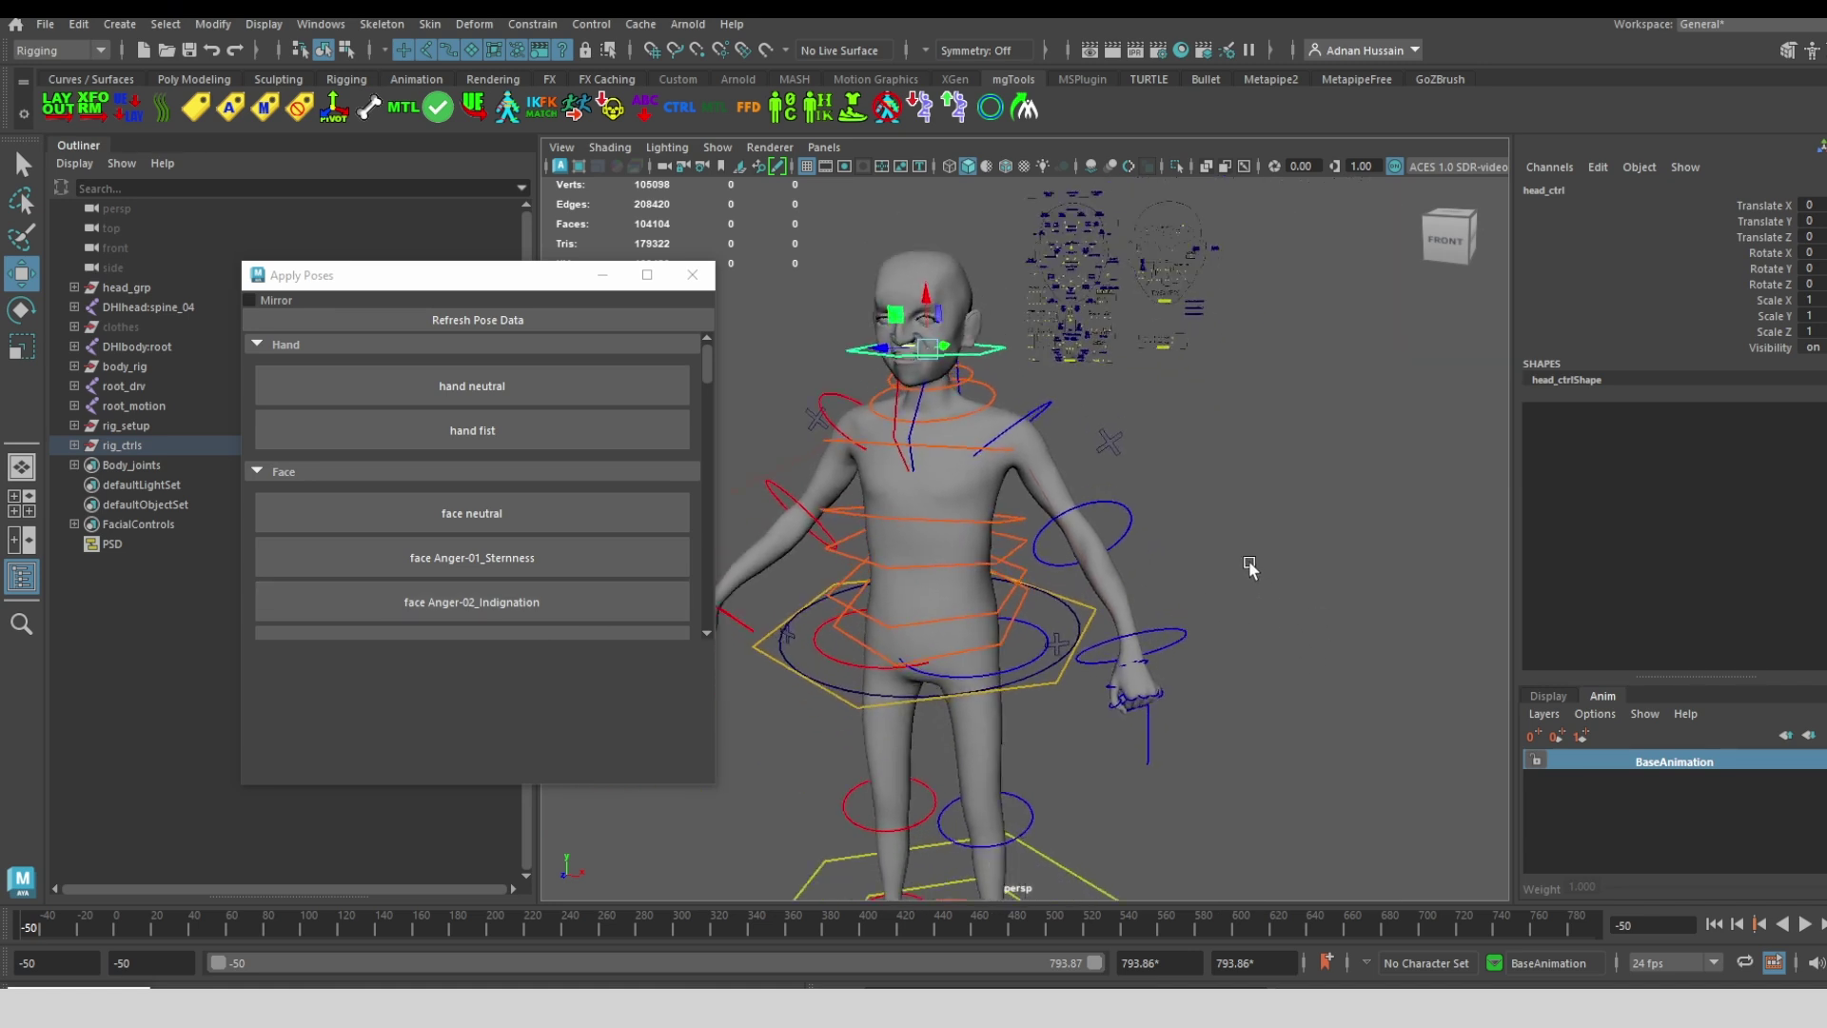
scroll(1128, 607, up, 5)
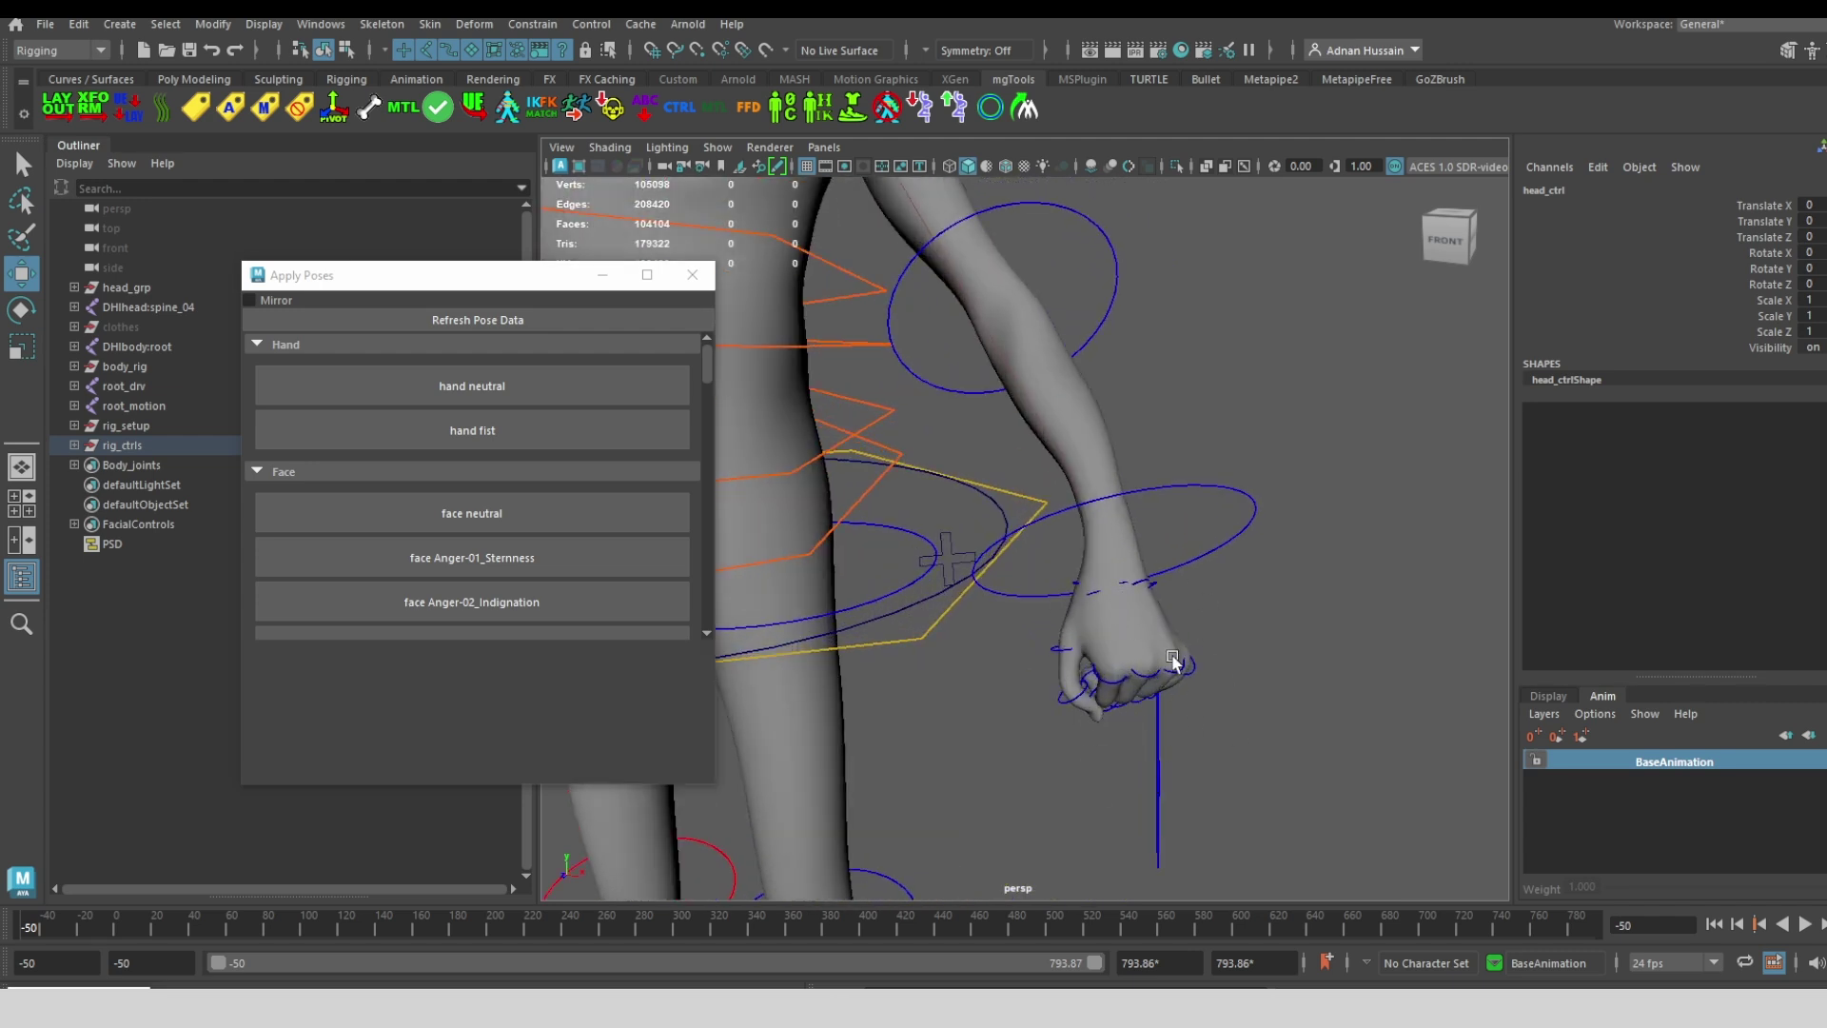
click(1211, 551)
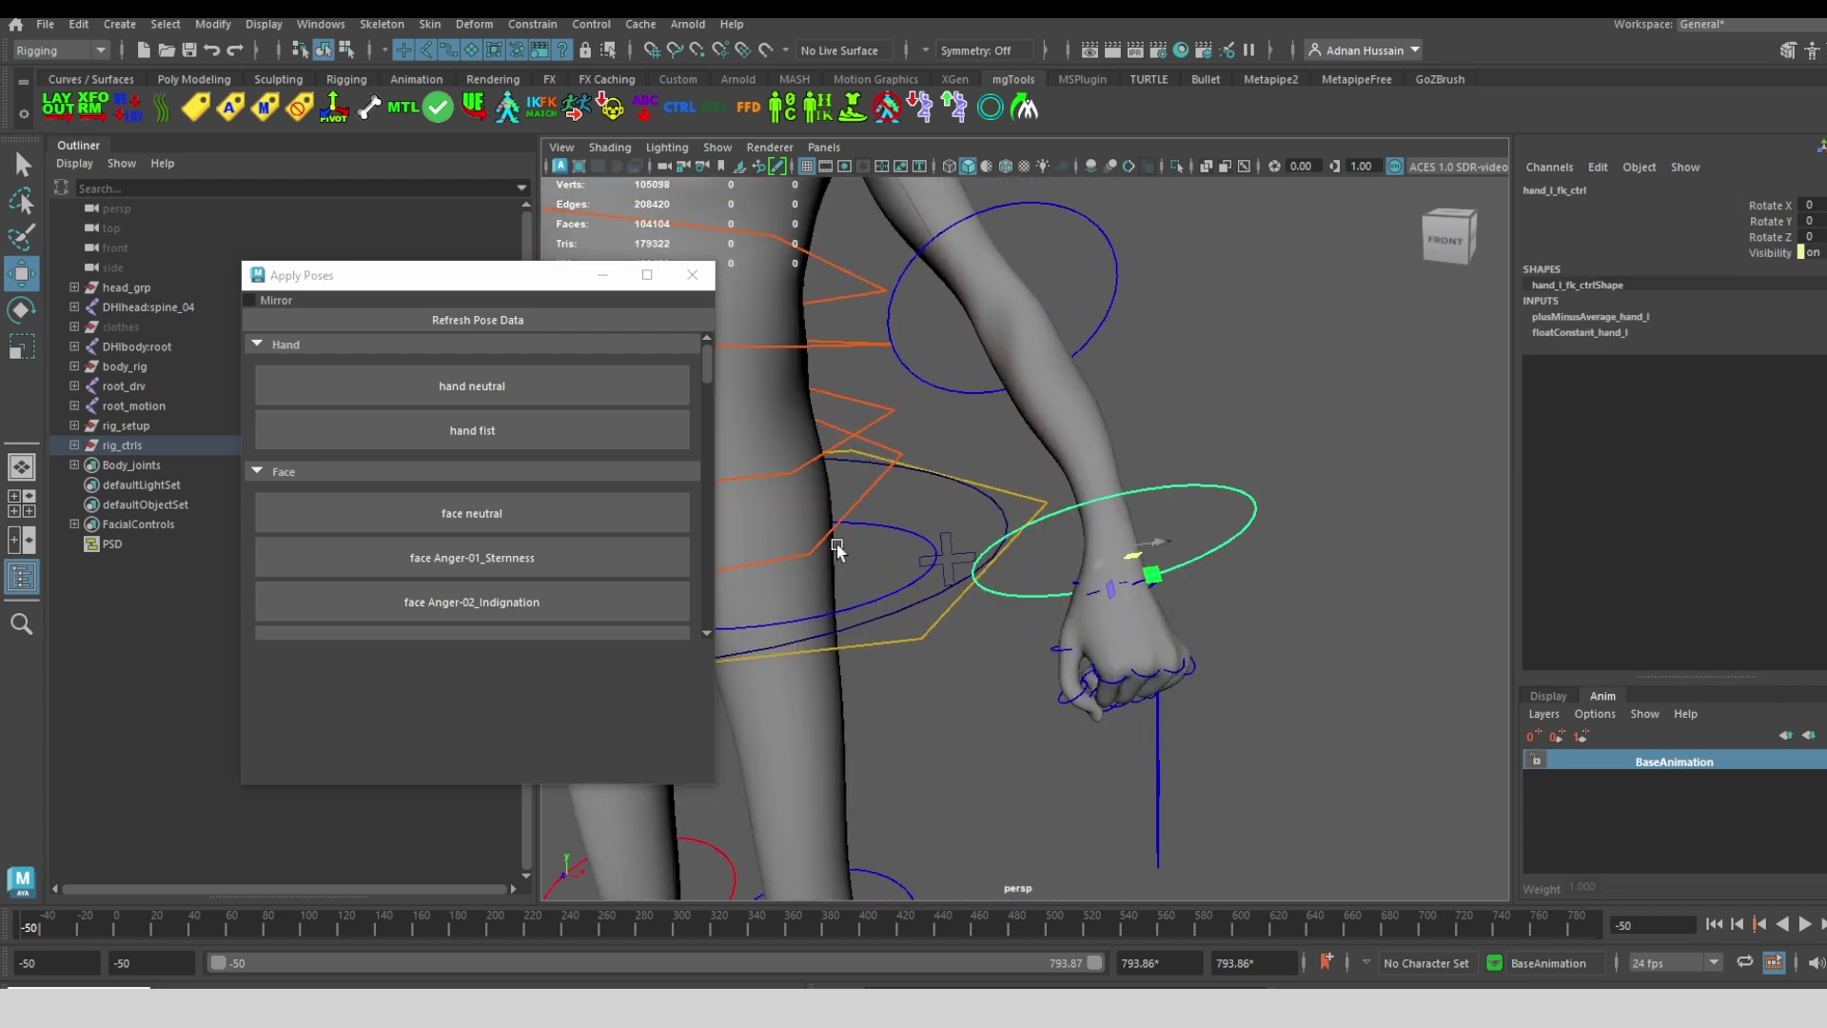
click(493, 388)
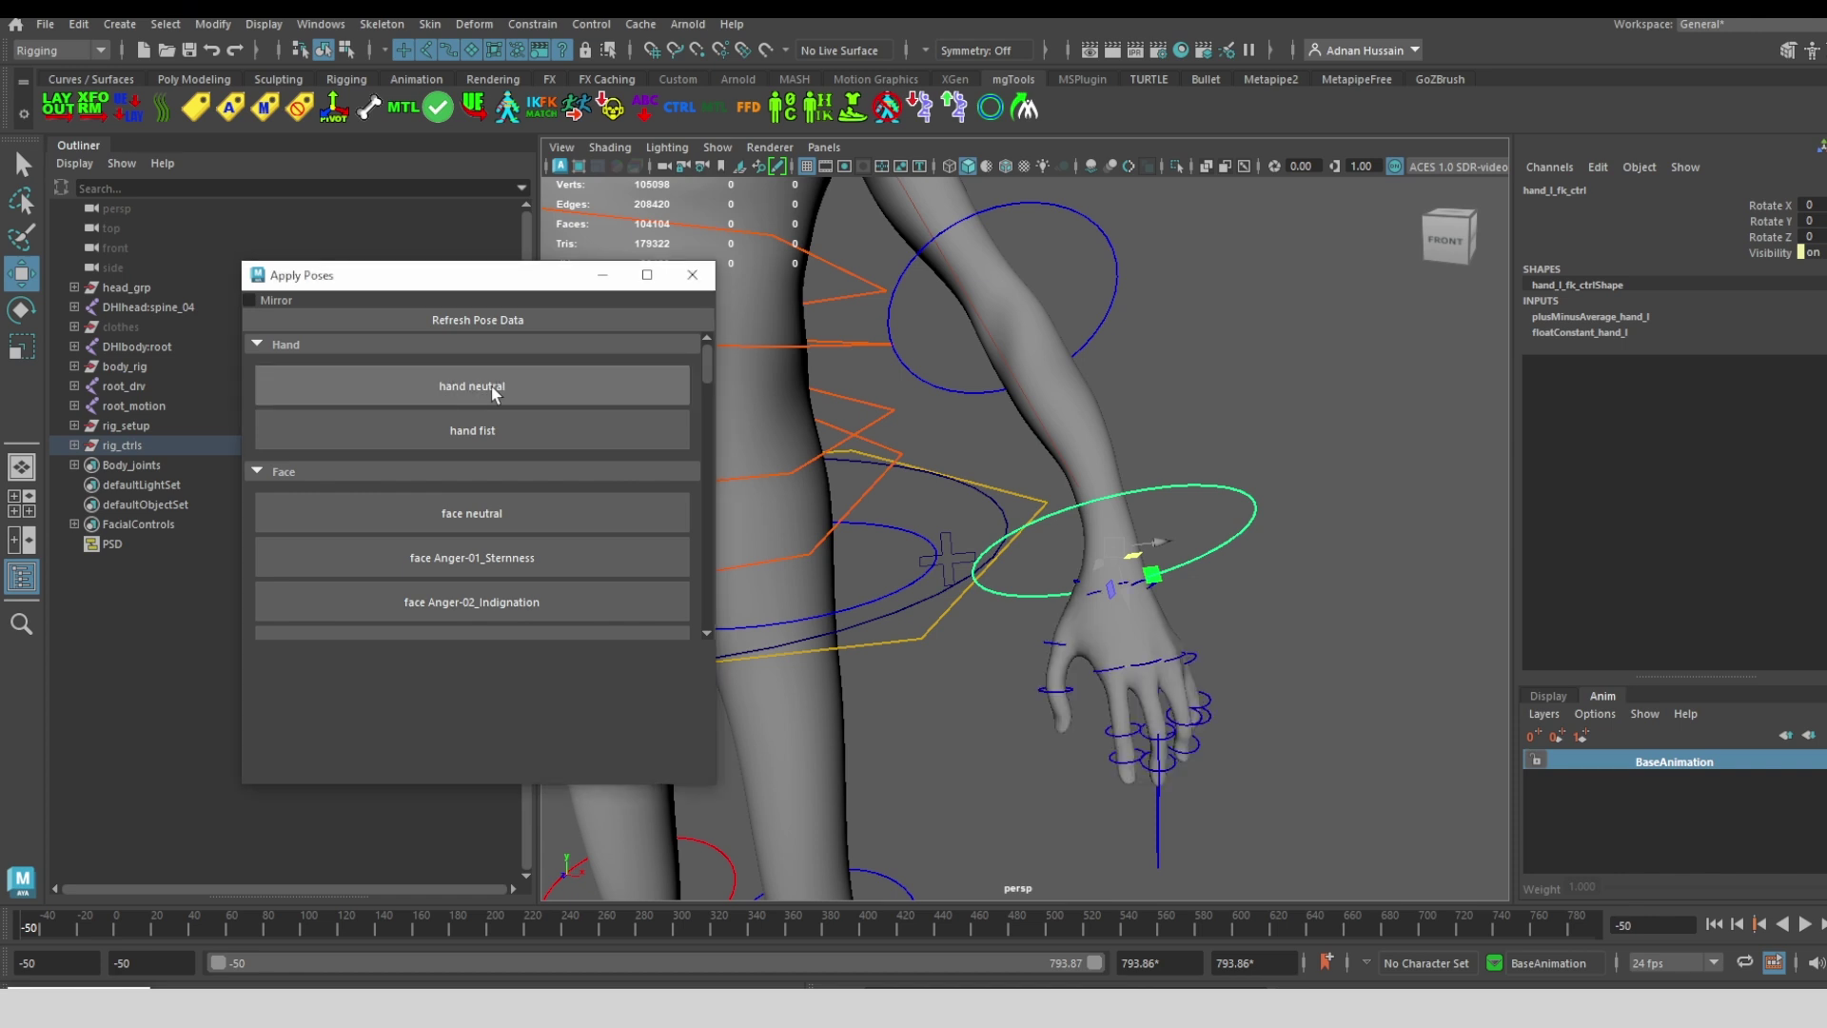
click(567, 440)
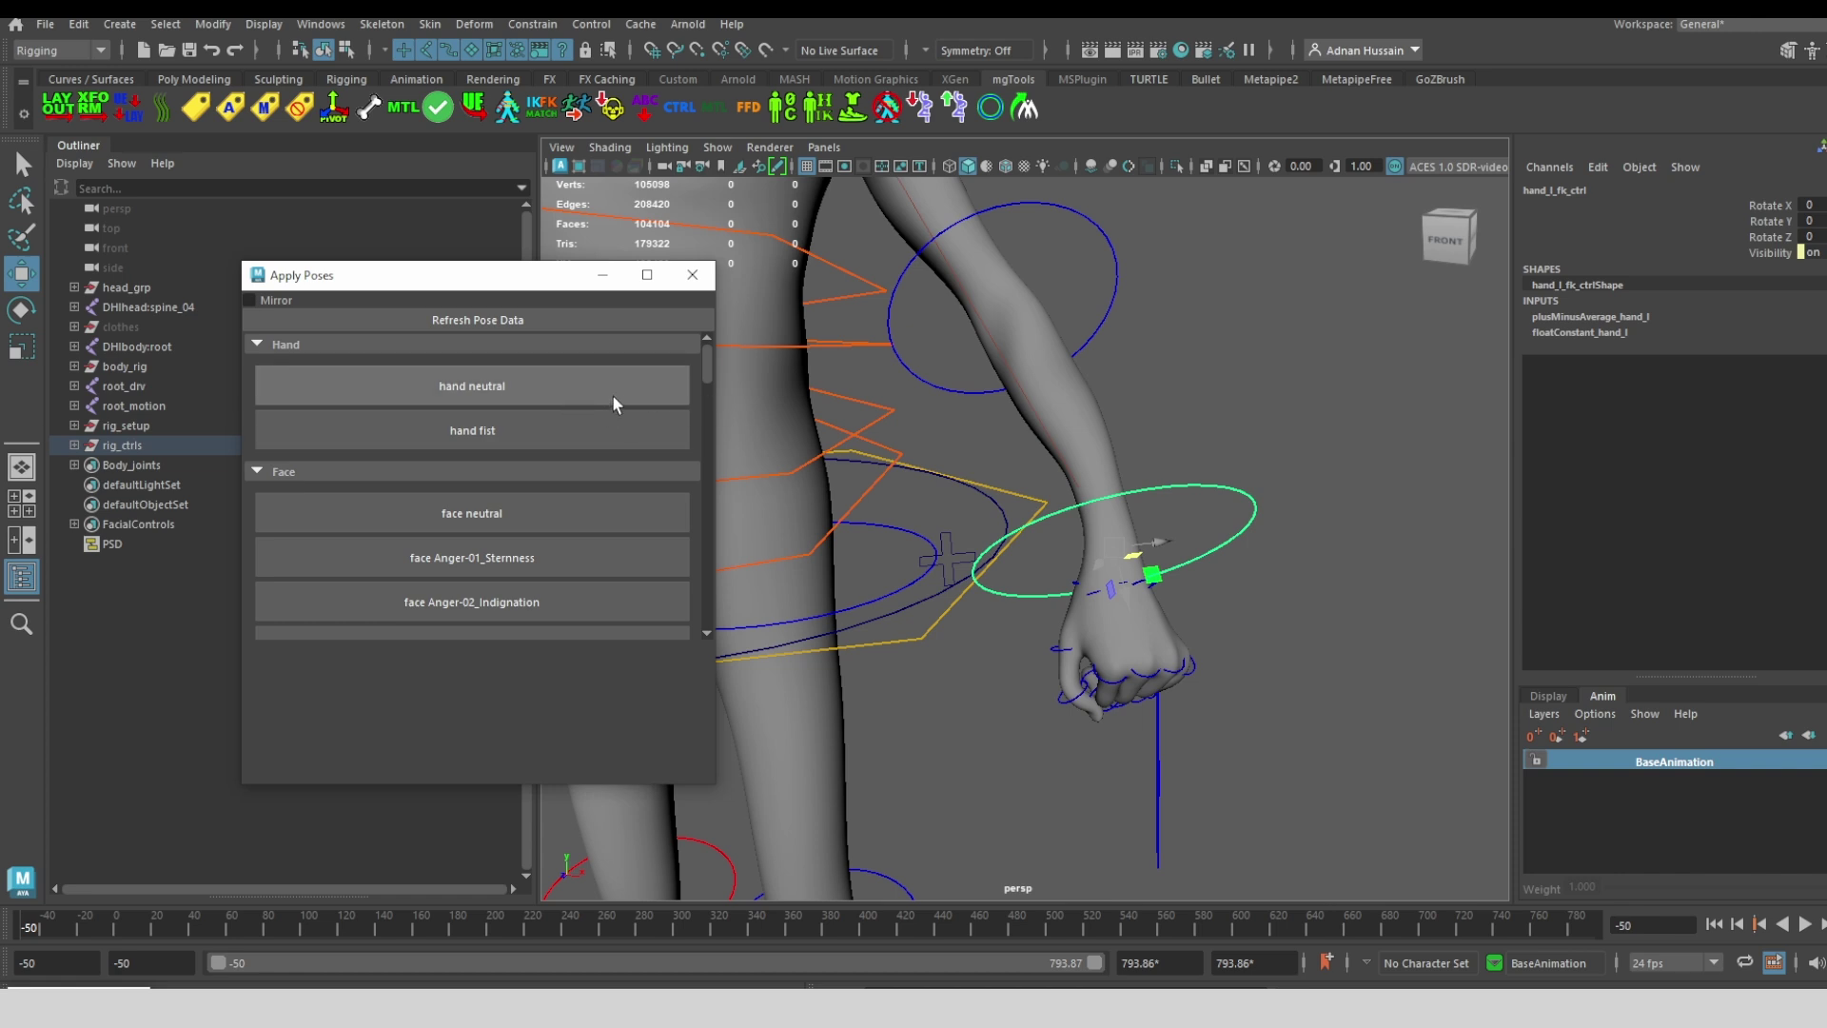
Enable mirroring and apply the hand fist pose, followed by hand neutral, to the right hand
scroll(1238, 657, down, 2)
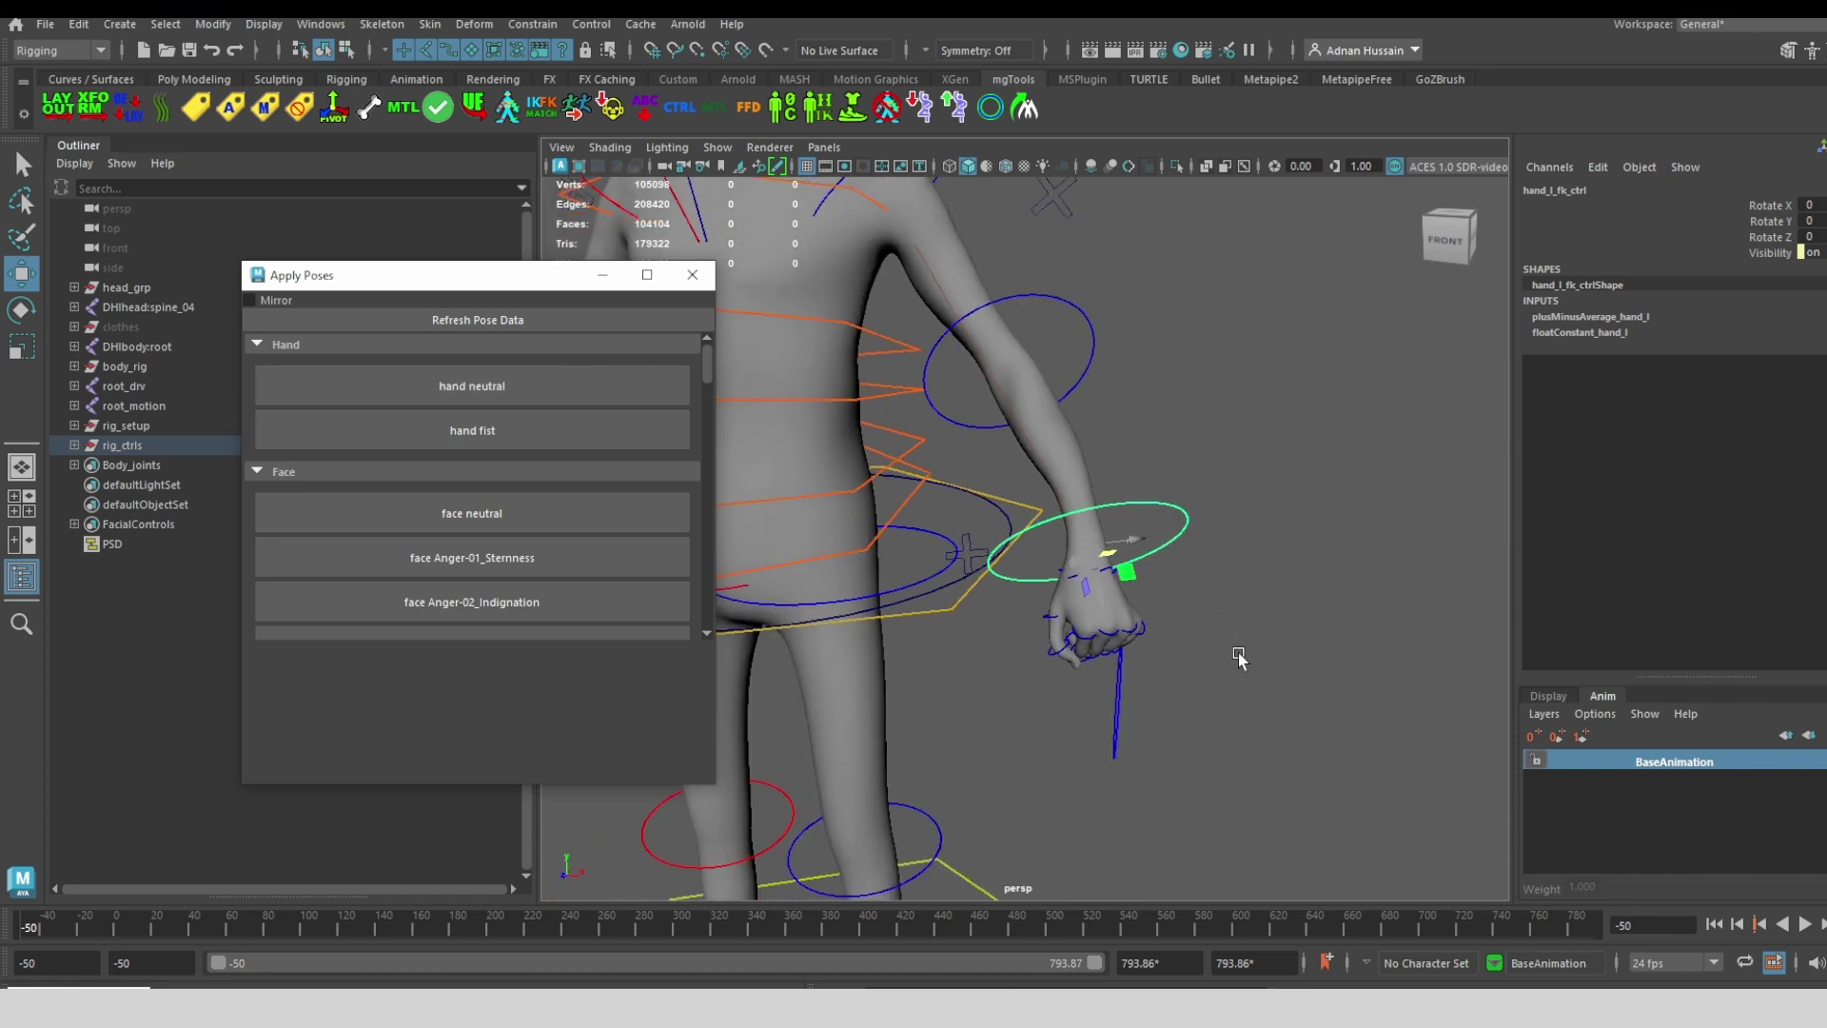
scroll(1237, 652, down, 6)
alt+middle_drag(1142, 596, 1281, 676)
scroll(1011, 620, up, 6)
alt+middle_drag(847, 616, 1011, 620)
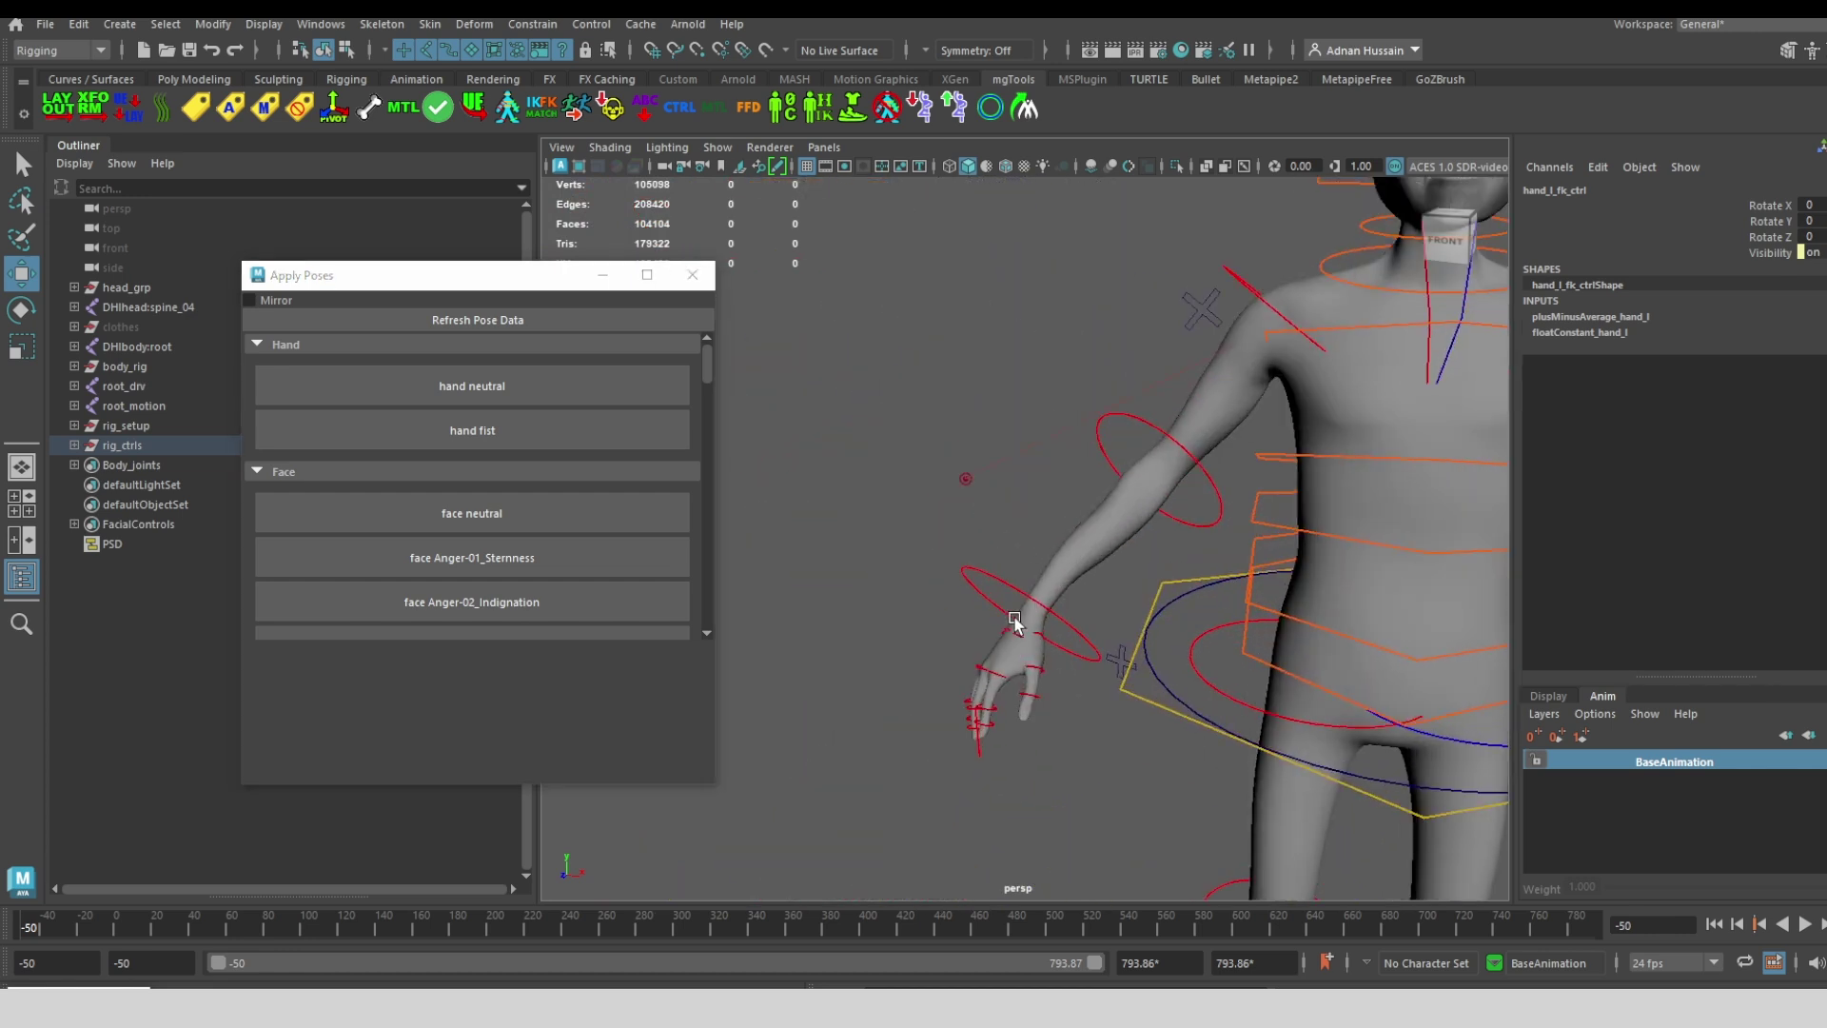
click(249, 300)
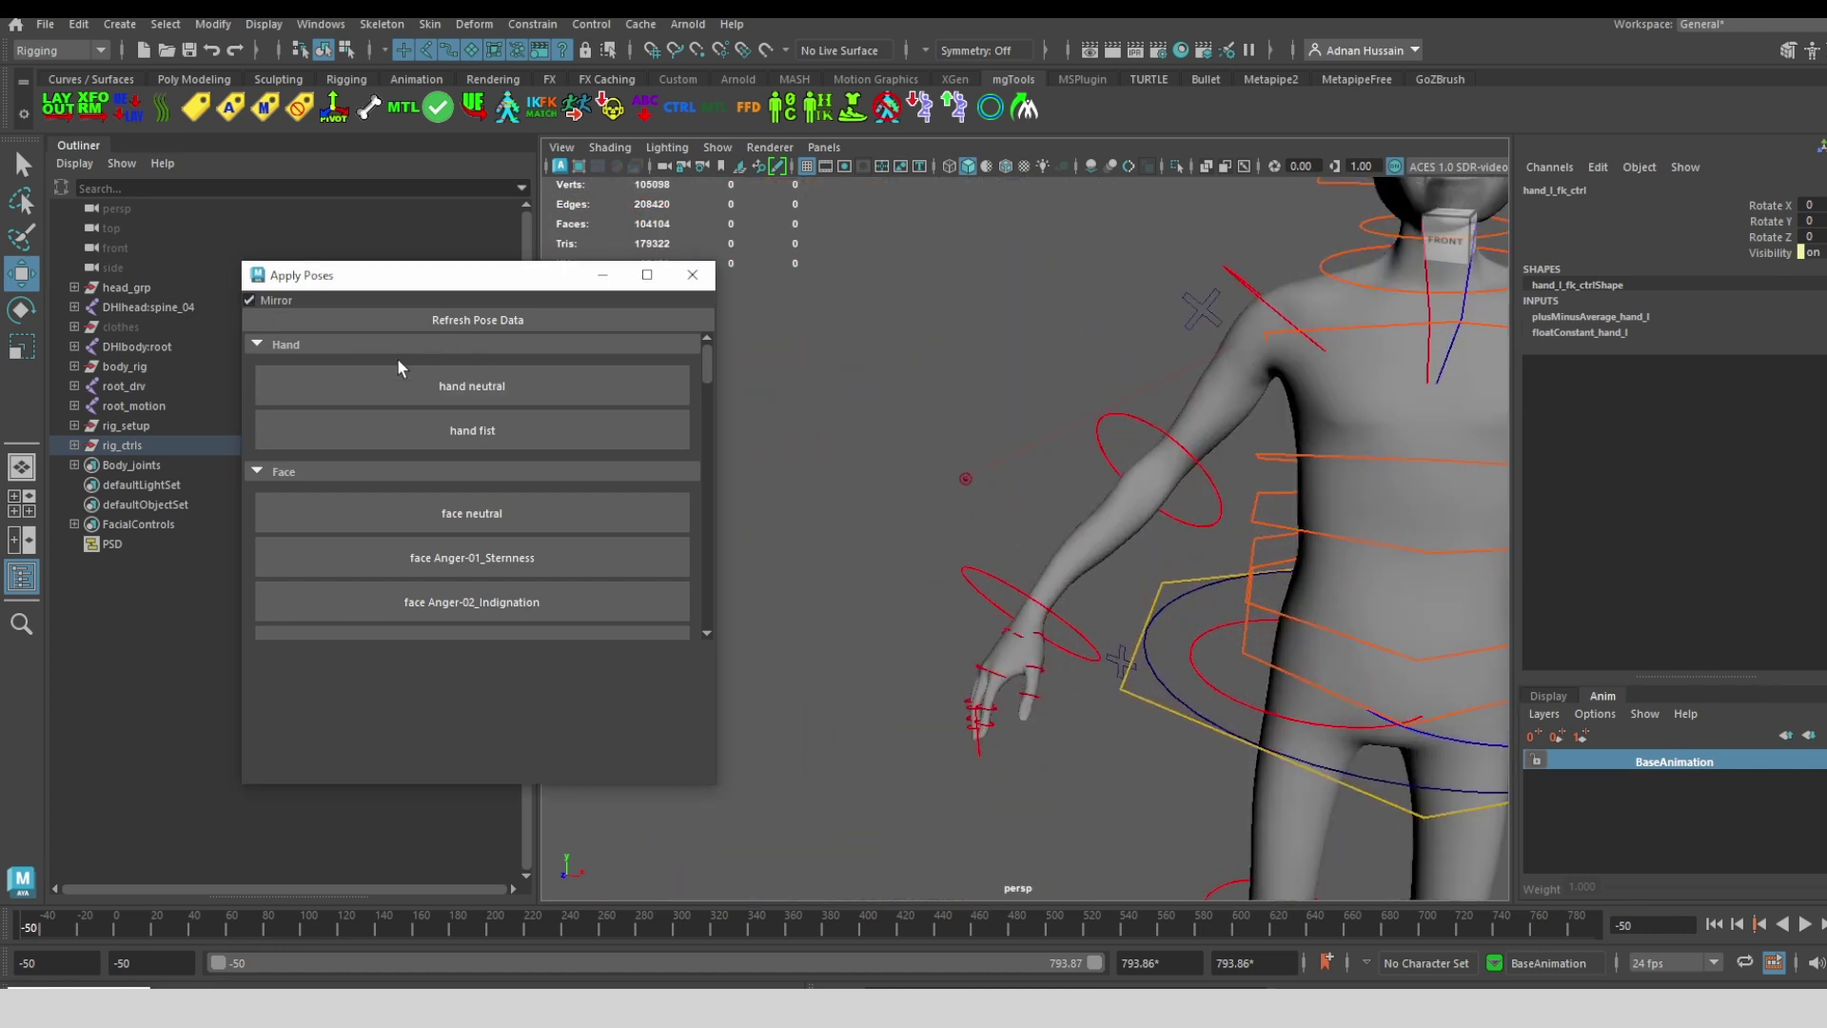
click(494, 436)
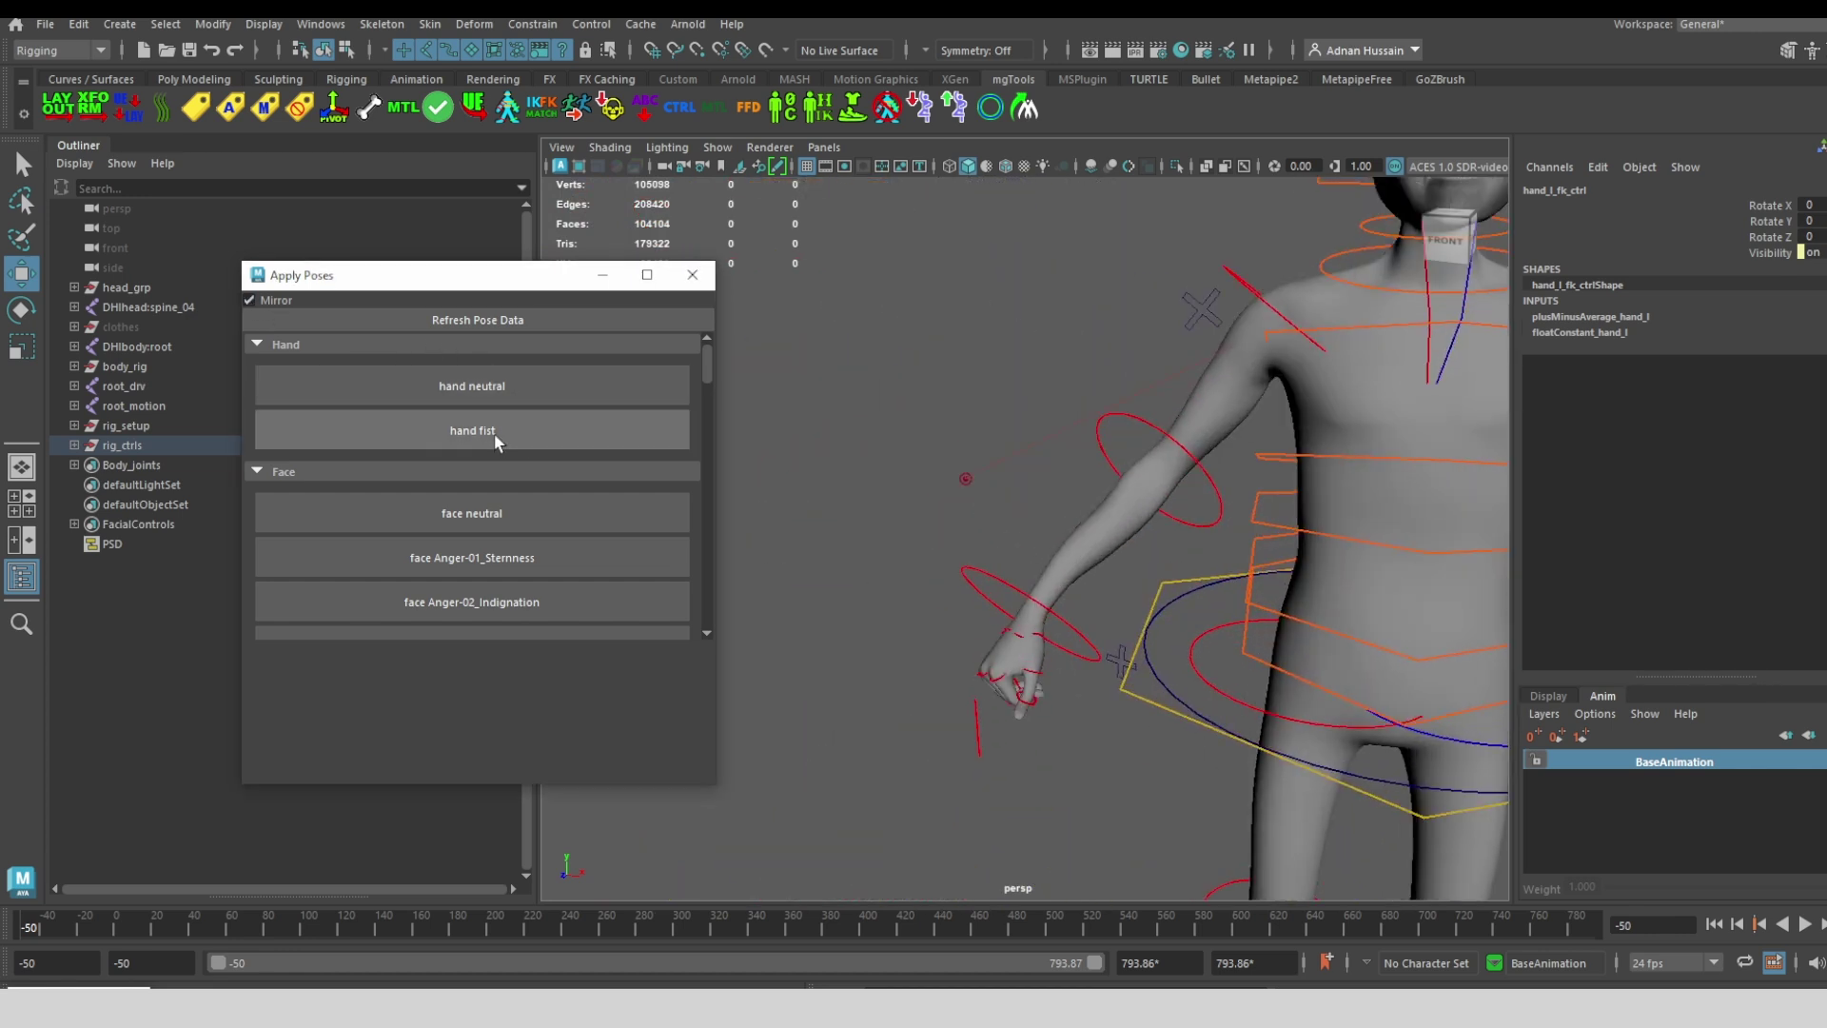
click(496, 393)
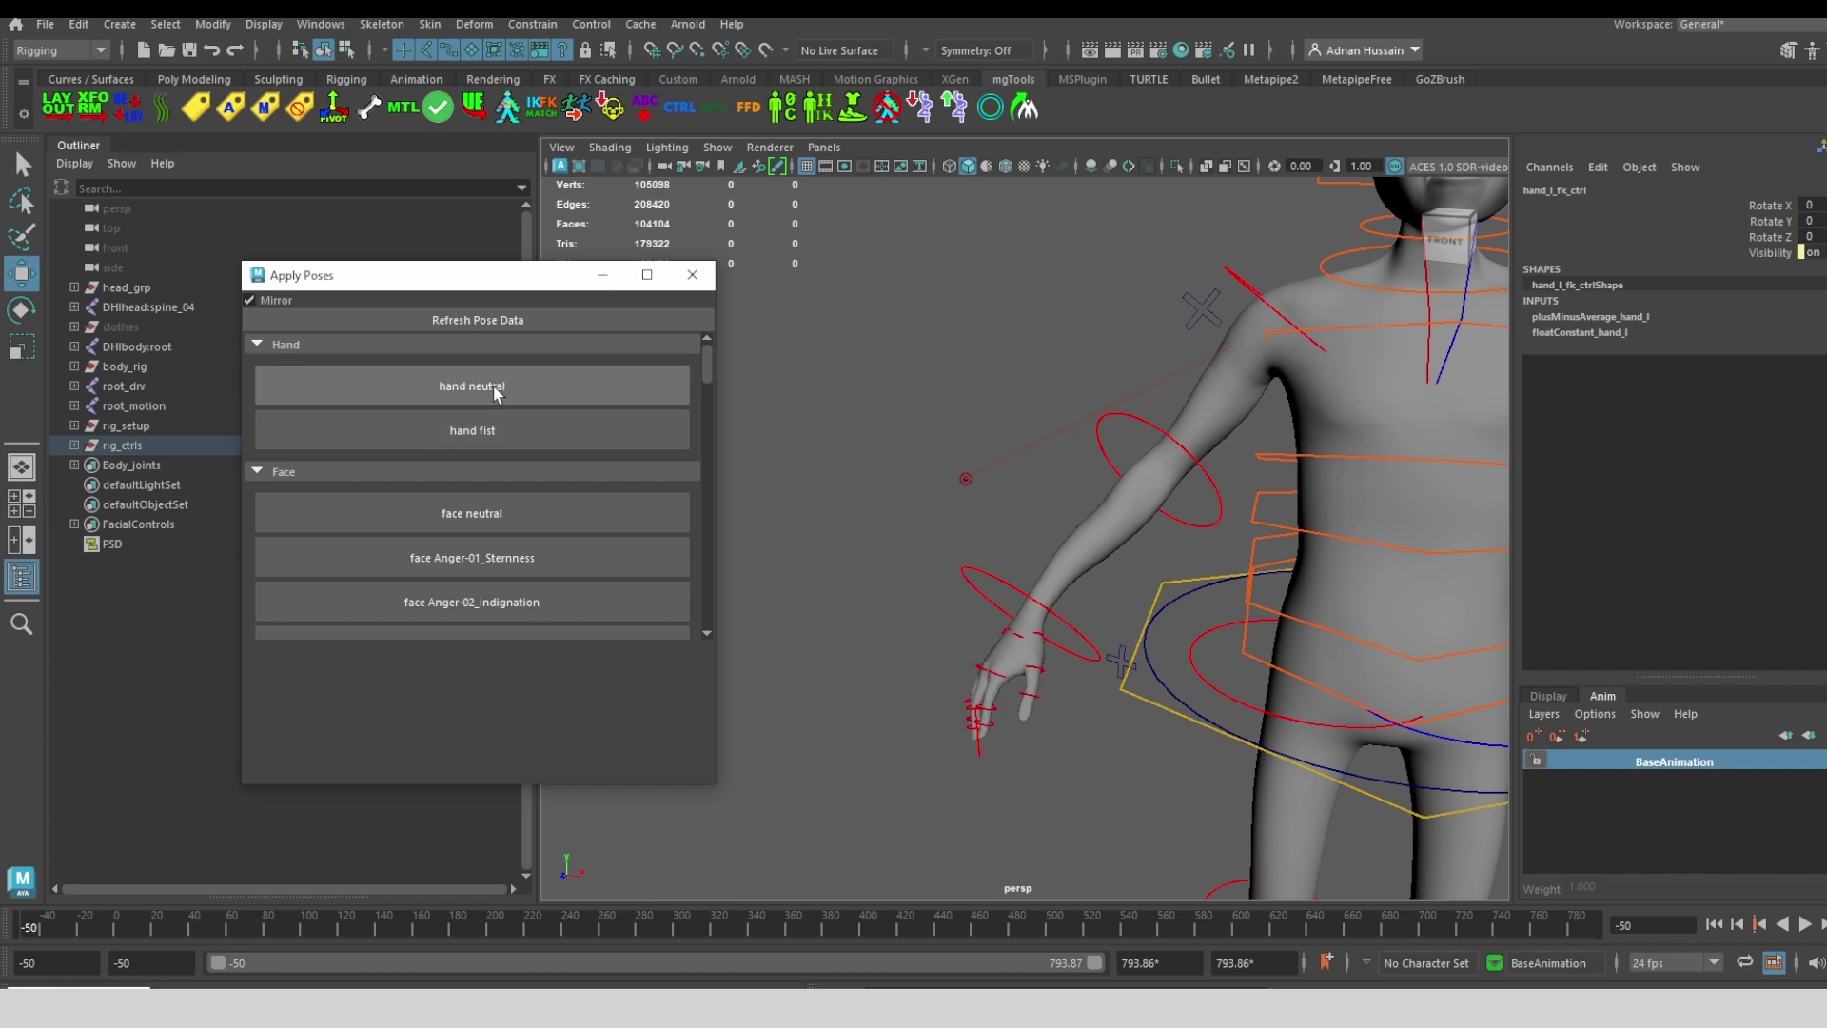
Set Spread Fingers to 10 on the right hand's fingers control
scroll(1199, 685, down, 5)
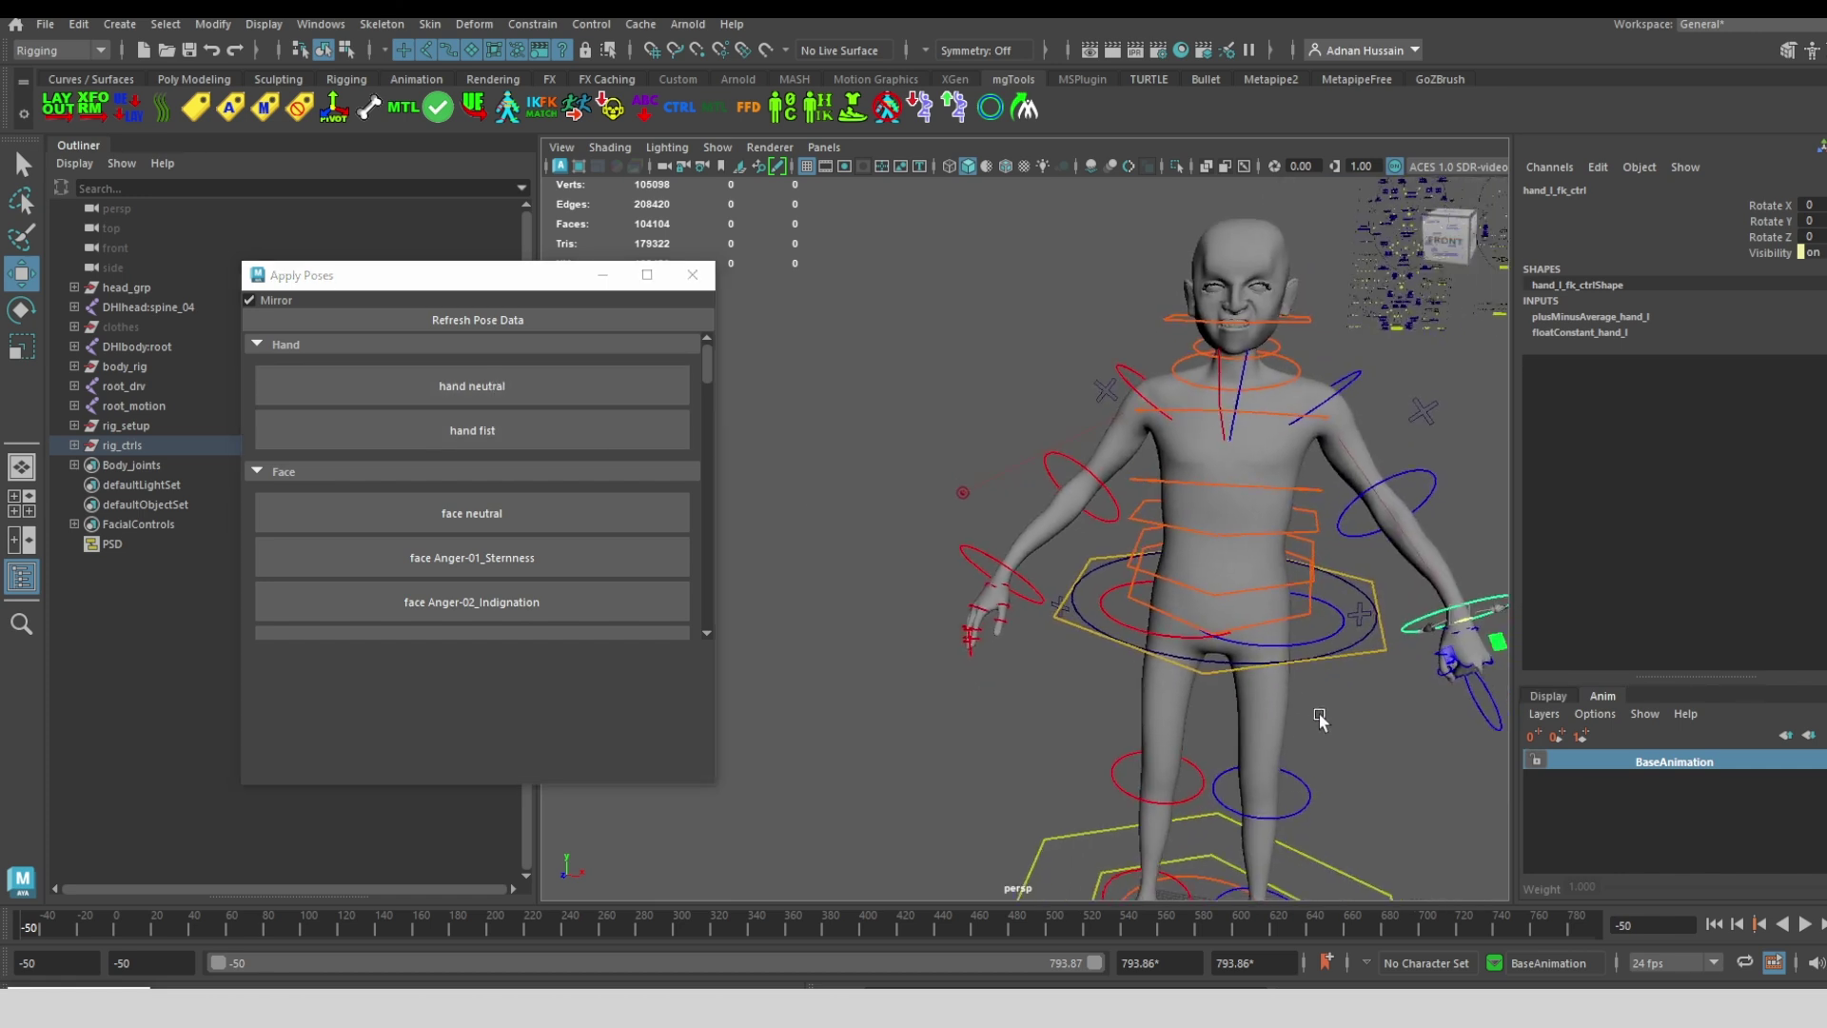
alt+middle_drag(1319, 716, 1284, 703)
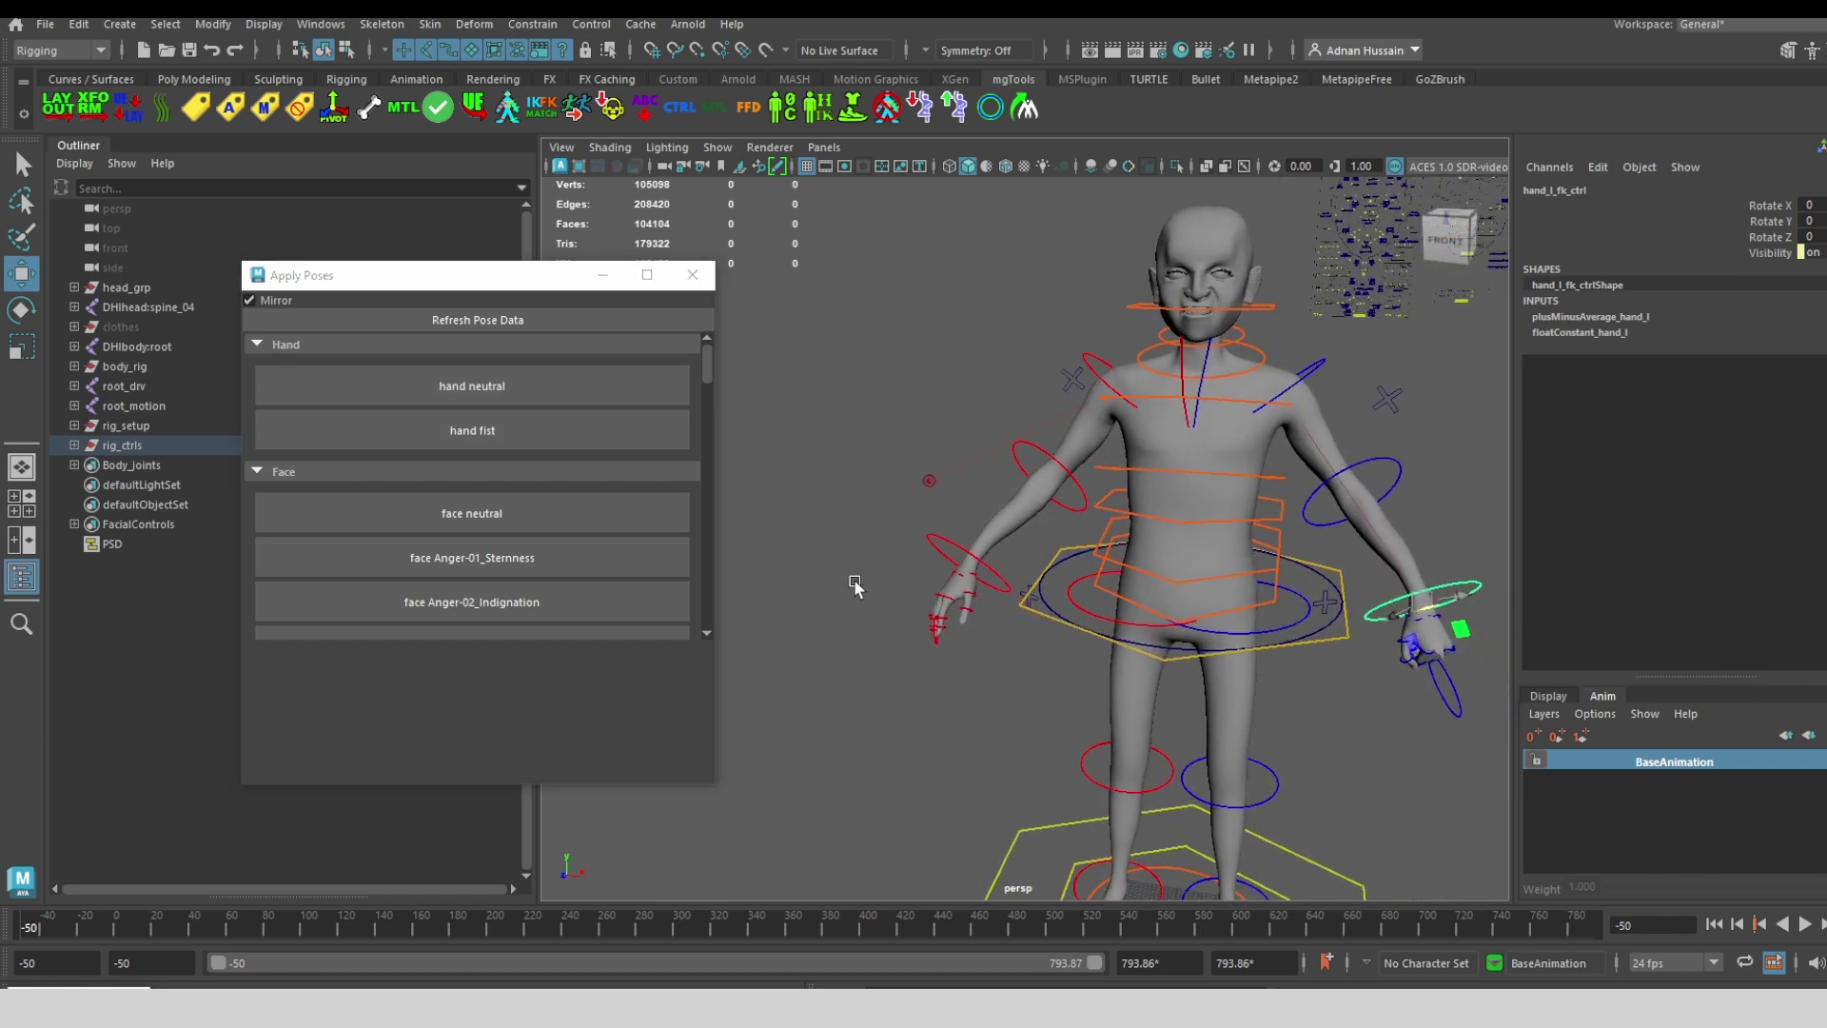
click(945, 540)
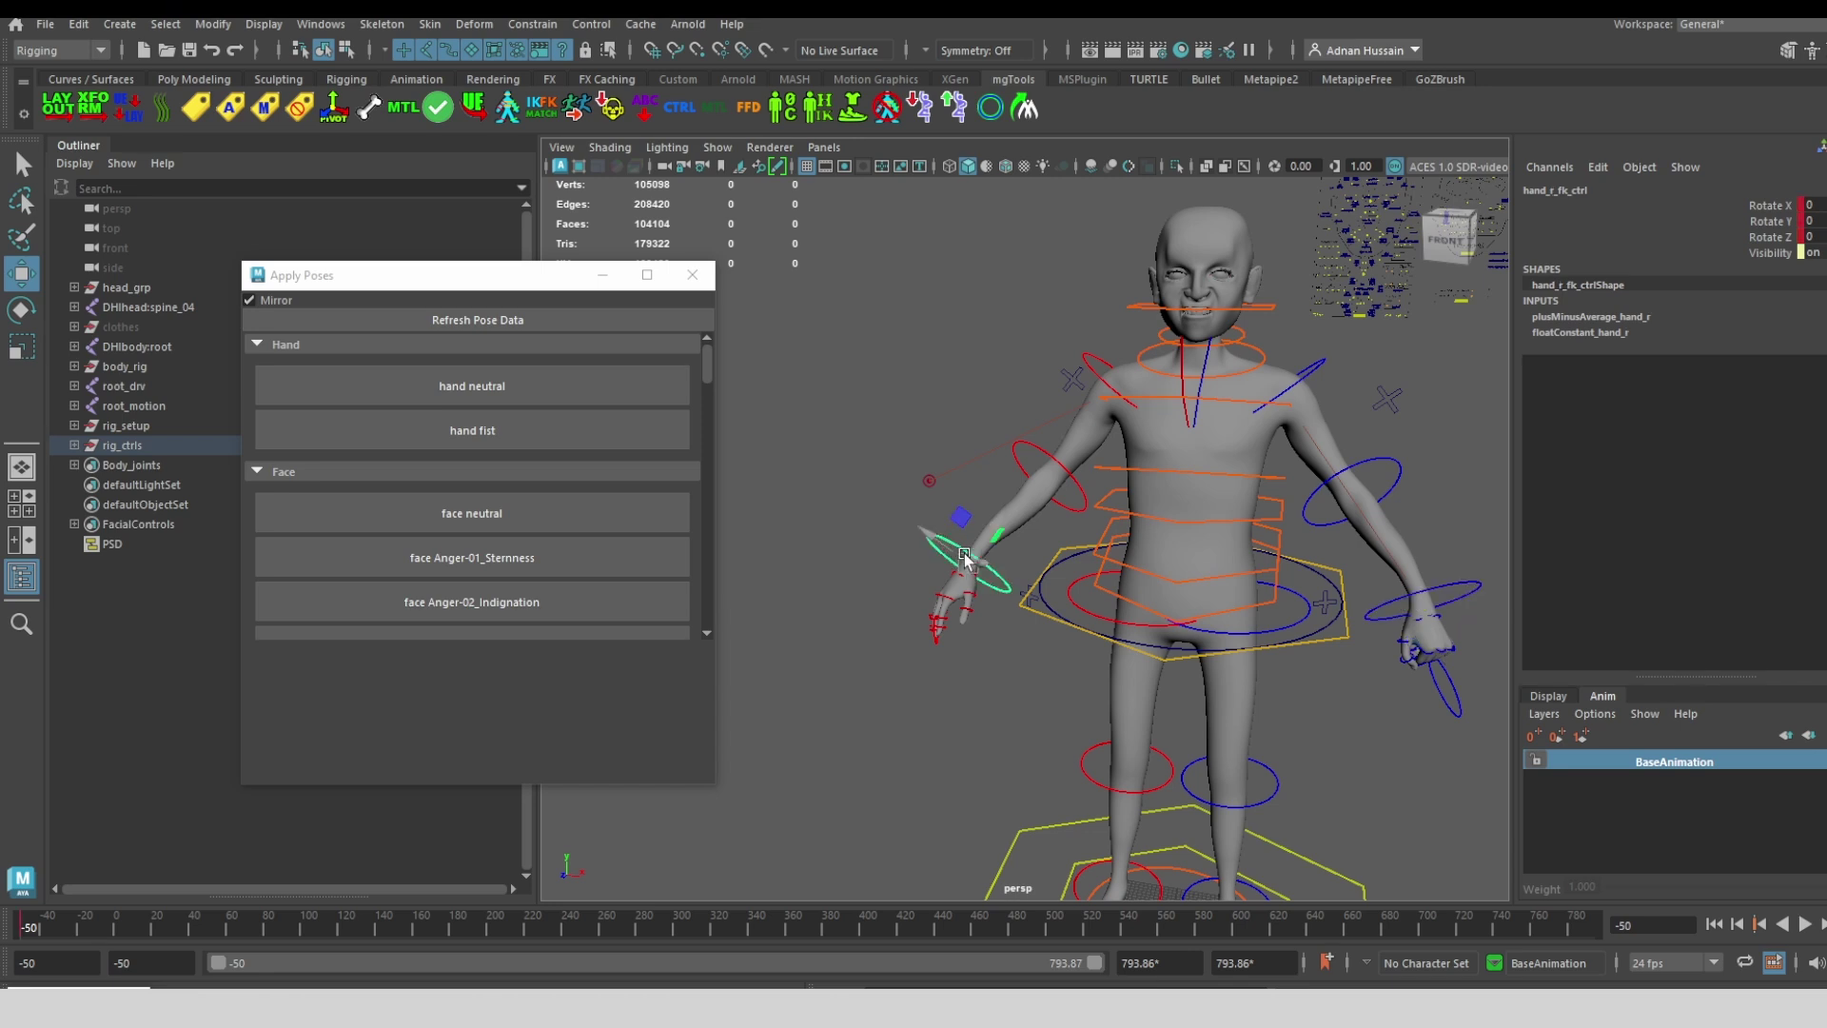
scroll(950, 628, up, 5)
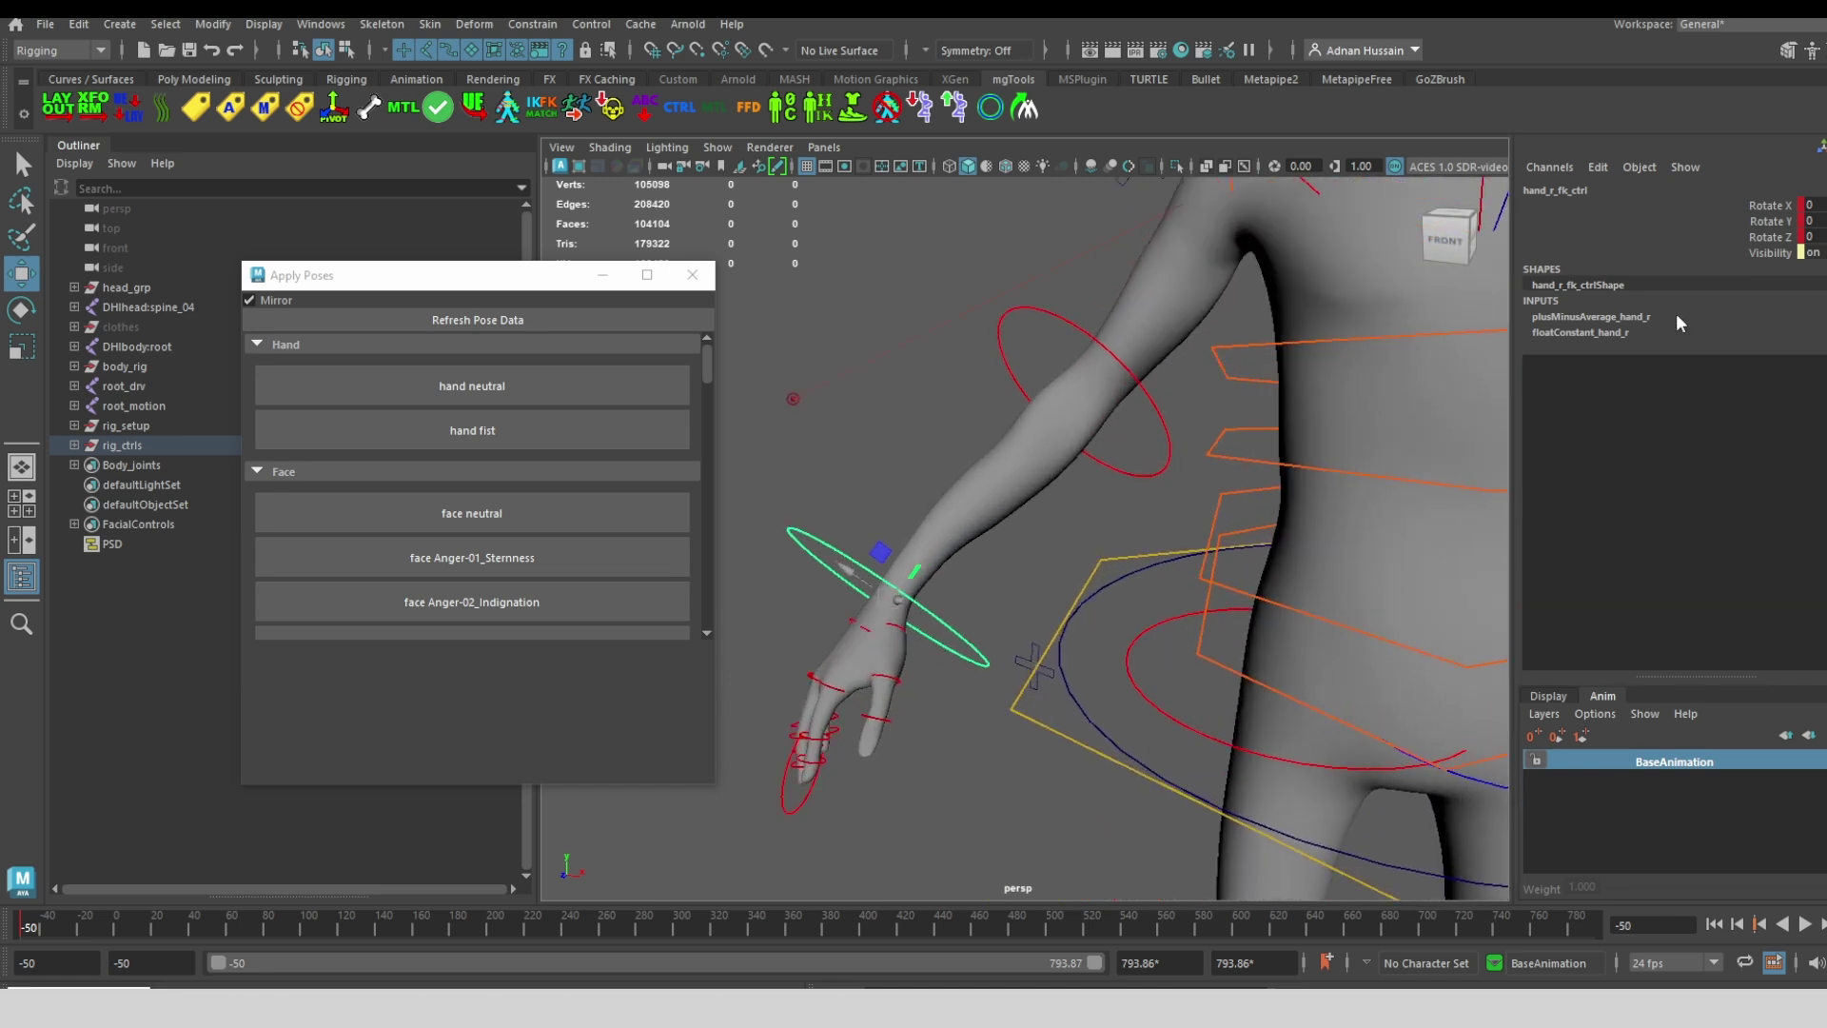
click(793, 807)
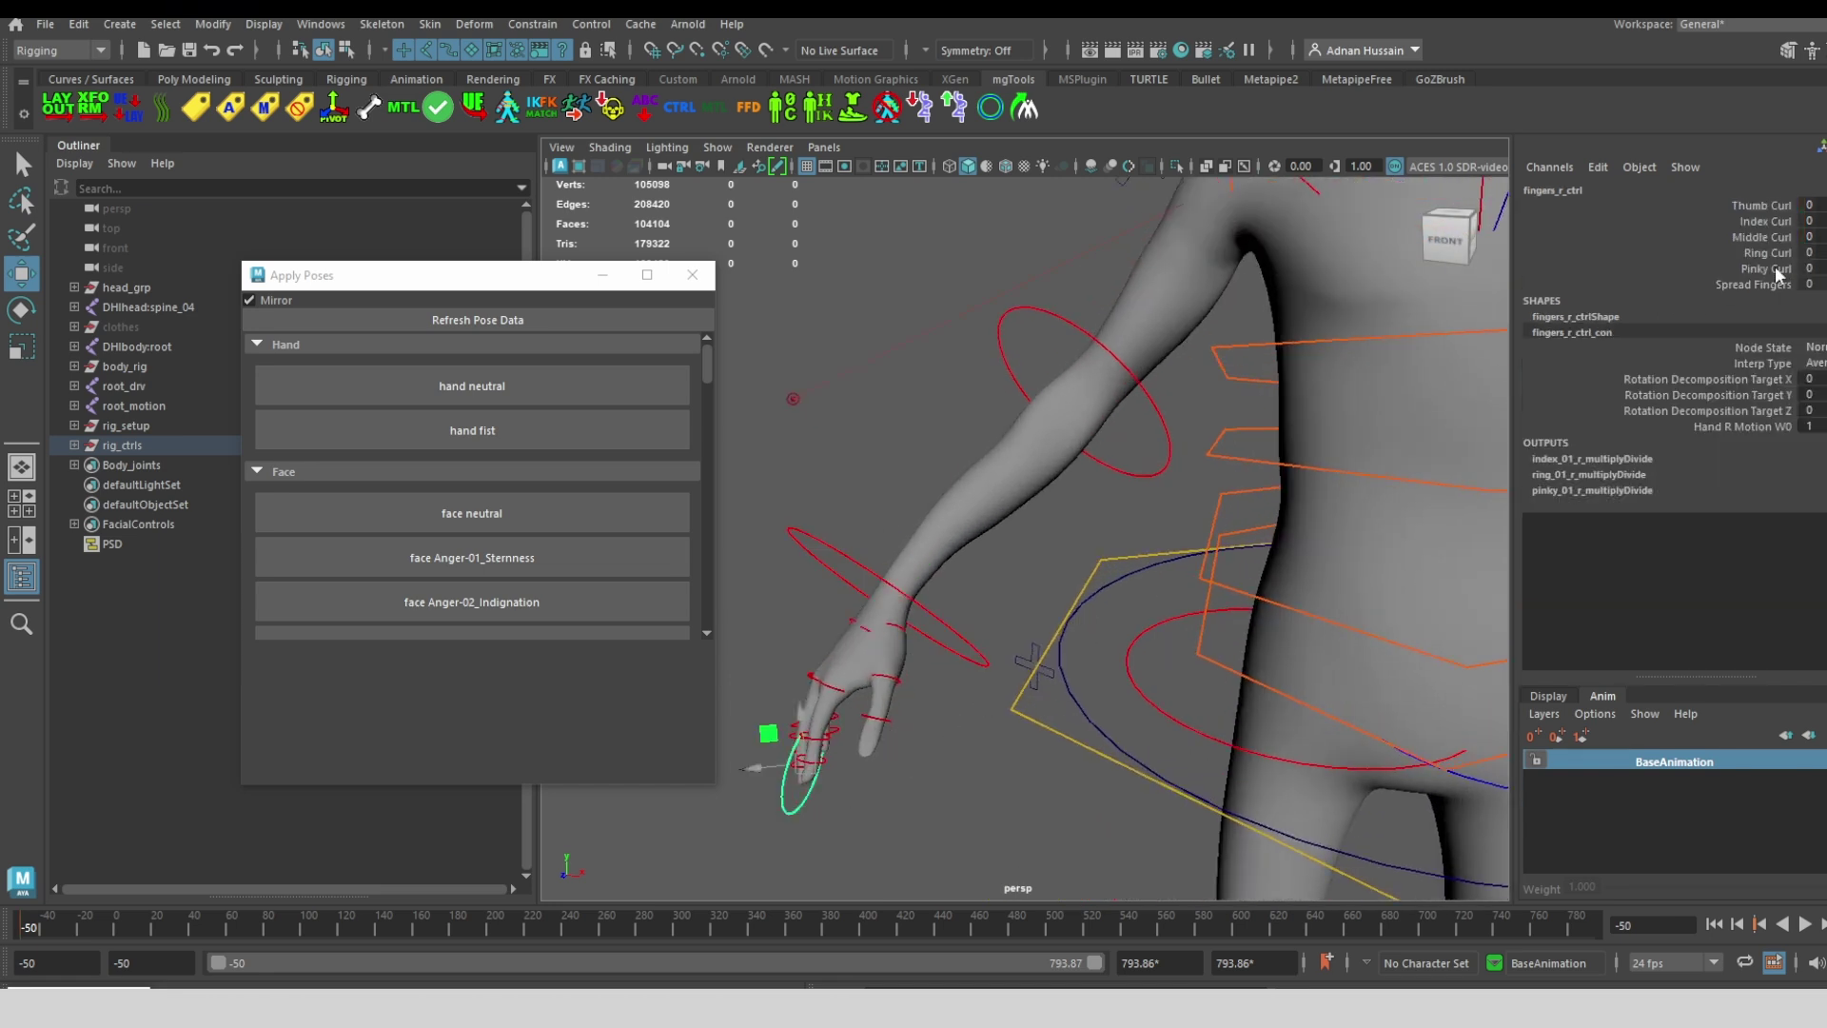
click(1758, 283)
middle_drag(960, 297, 1323, 269)
scroll(954, 270, down, 4)
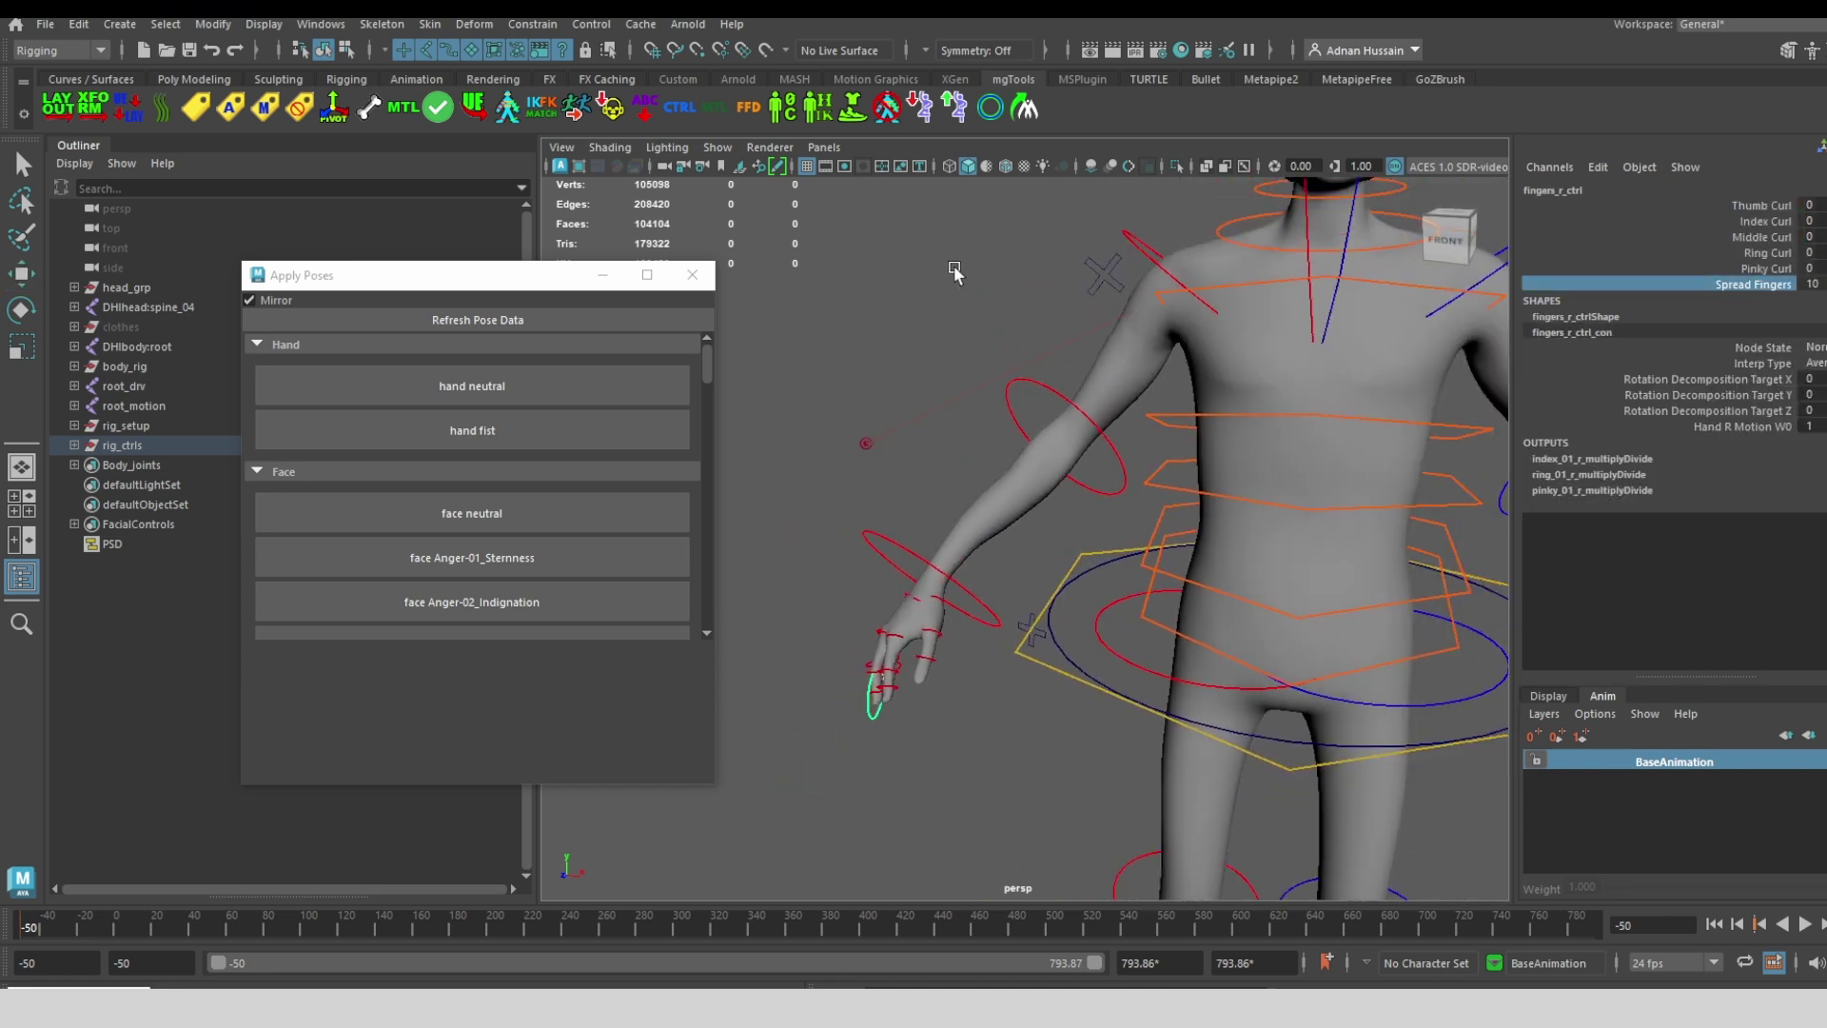
alt+drag(955, 268, 1056, 357)
key(f)
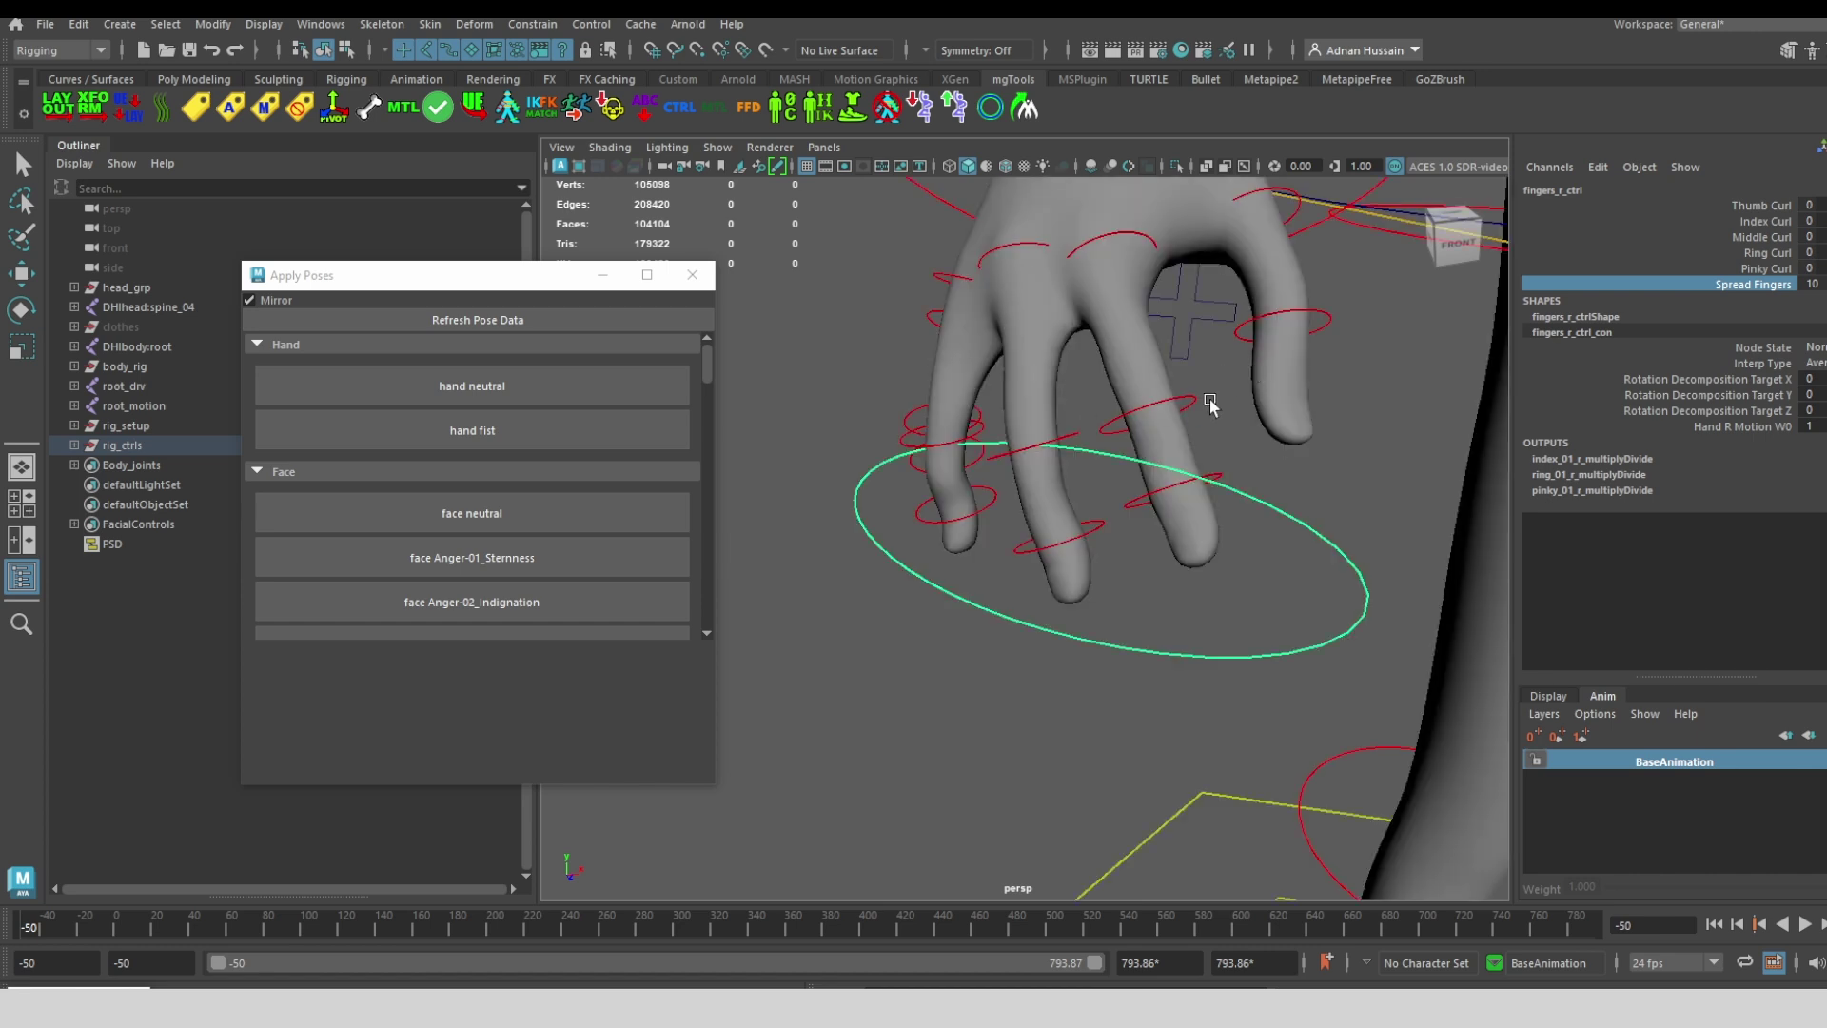
scroll(1203, 424, down, 4)
alt+drag(1201, 411, 1219, 415)
alt+right_drag(1226, 412, 1202, 400)
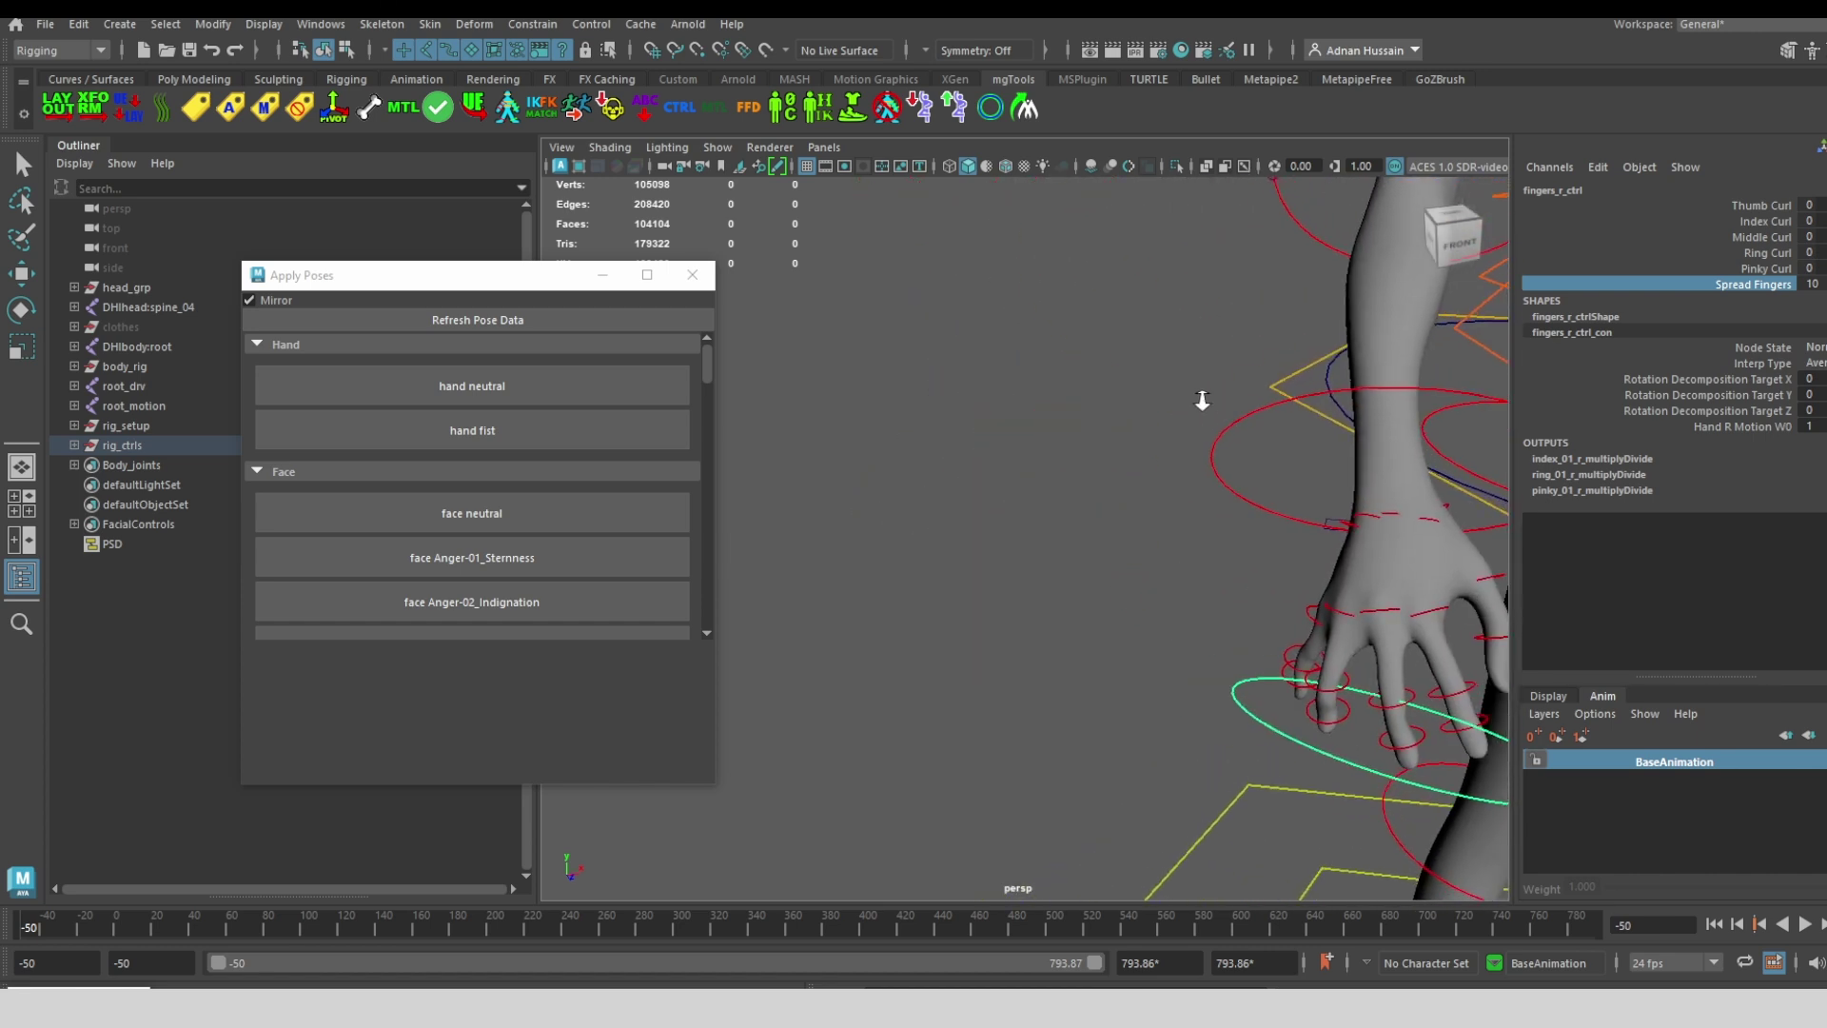
scroll(1202, 401, down, 2)
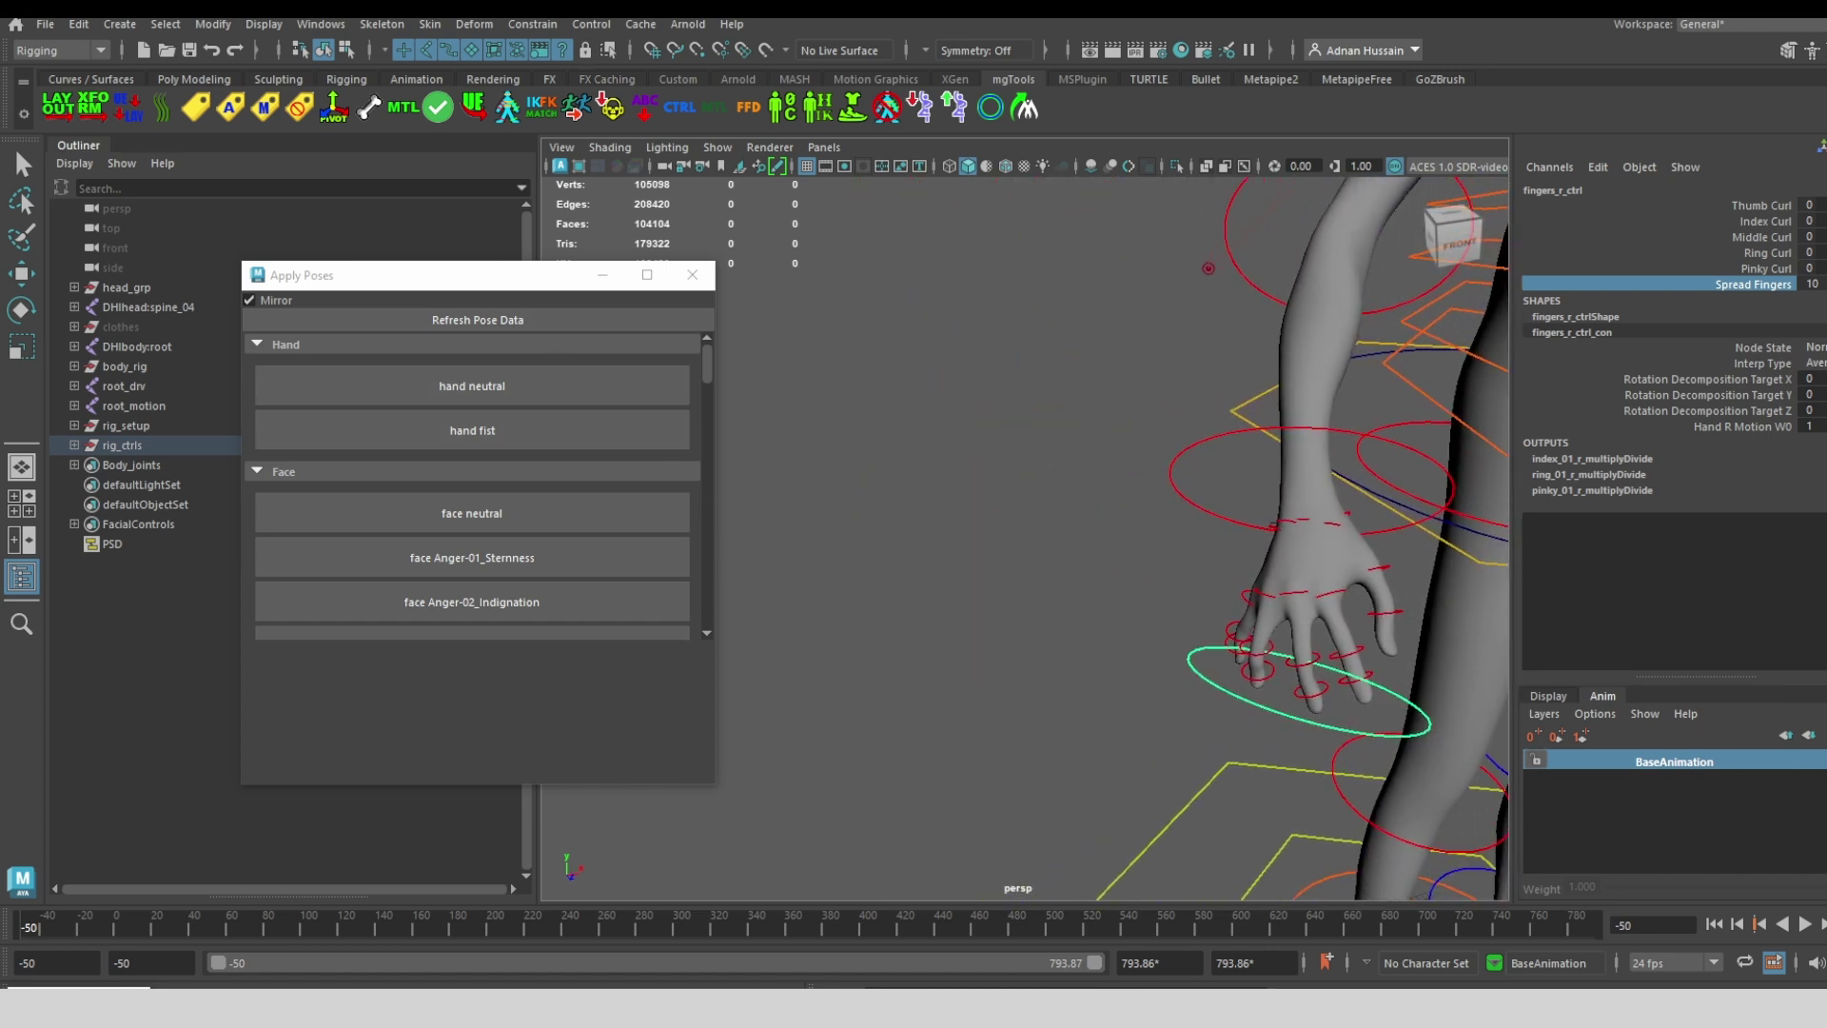
Close the pose loader and save the right hand's pose as "spread" in the Hand category
click(692, 274)
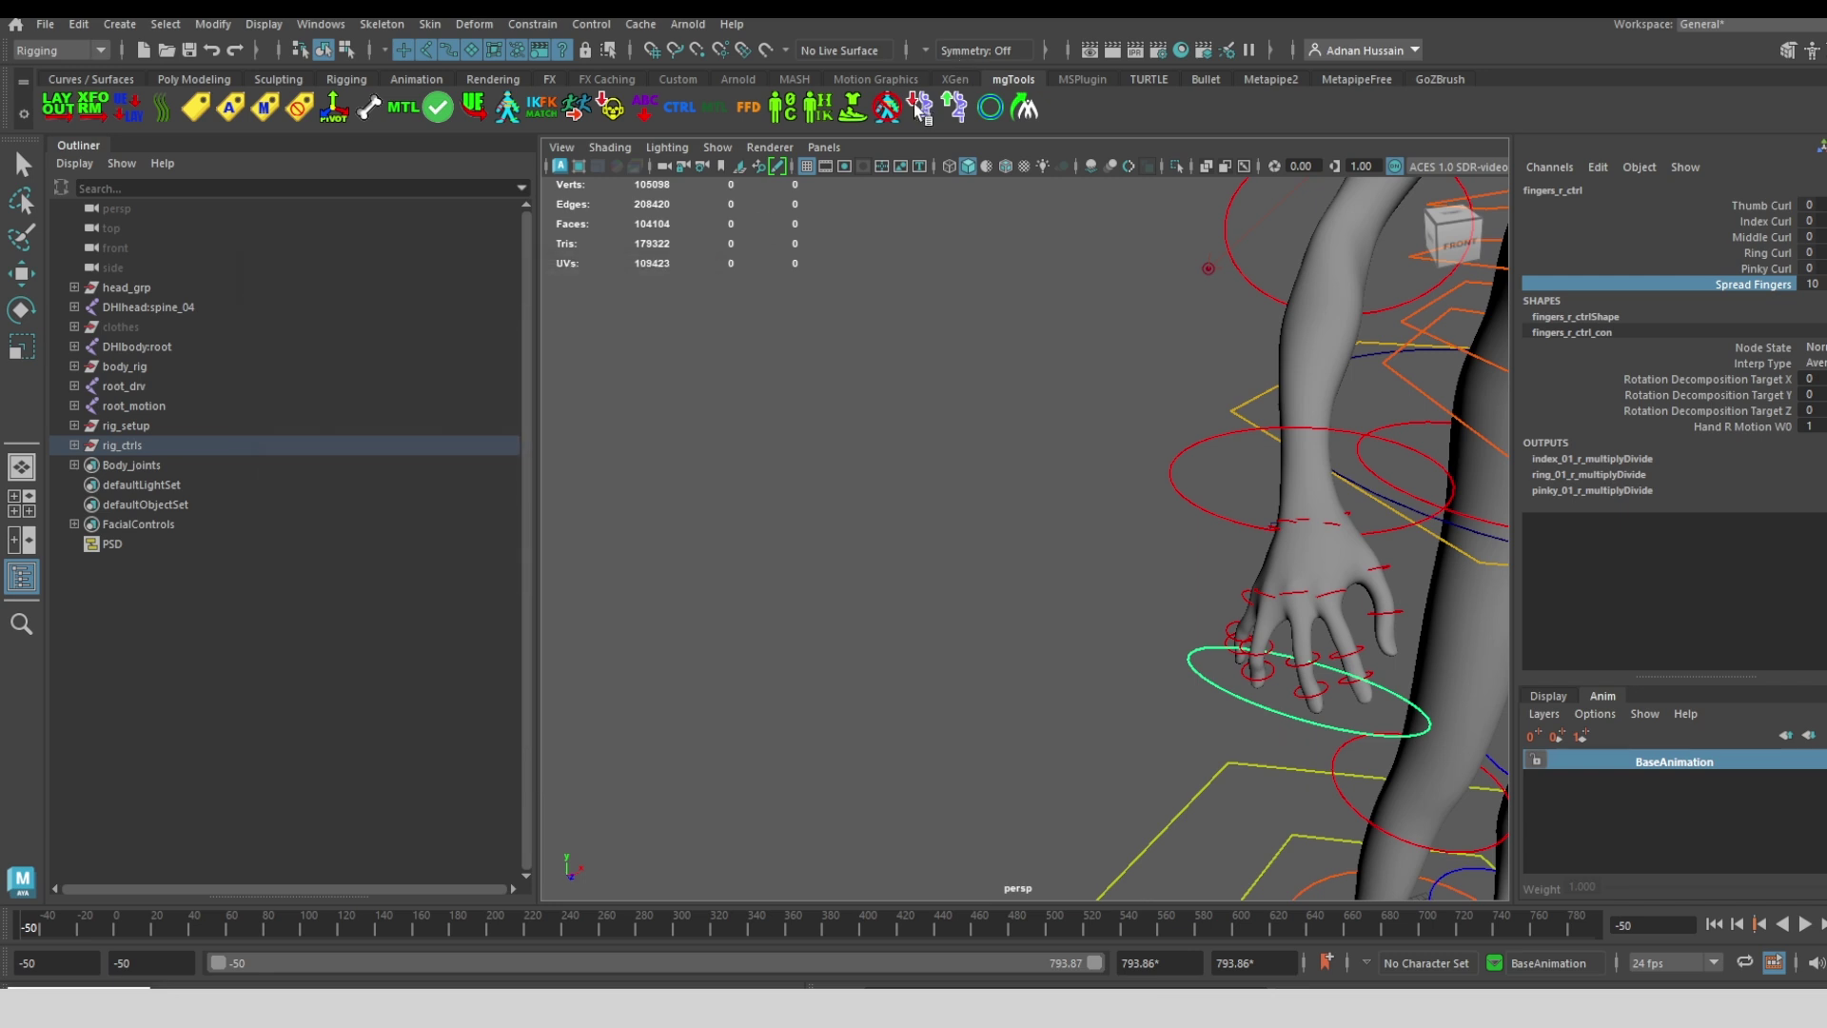
click(734, 397)
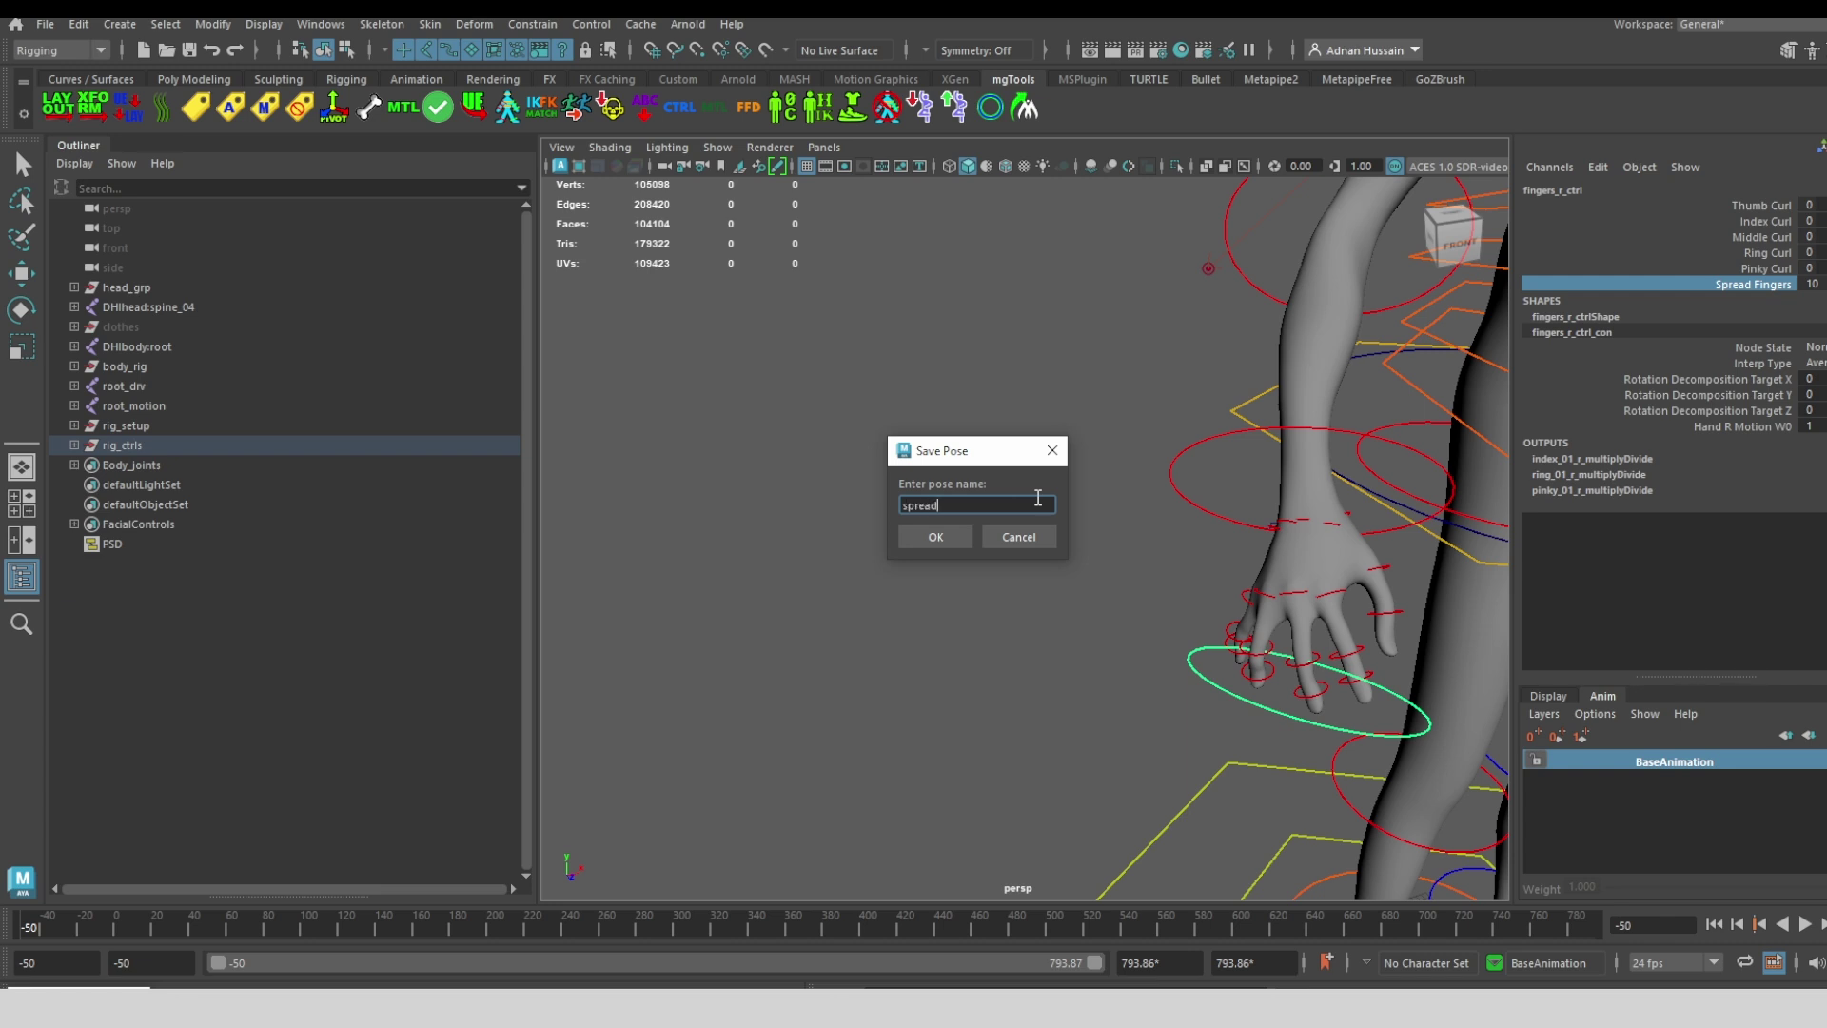
click(956, 539)
Reopen the pose loader and apply the hand spread pose to the left hand's FK control
key(a)
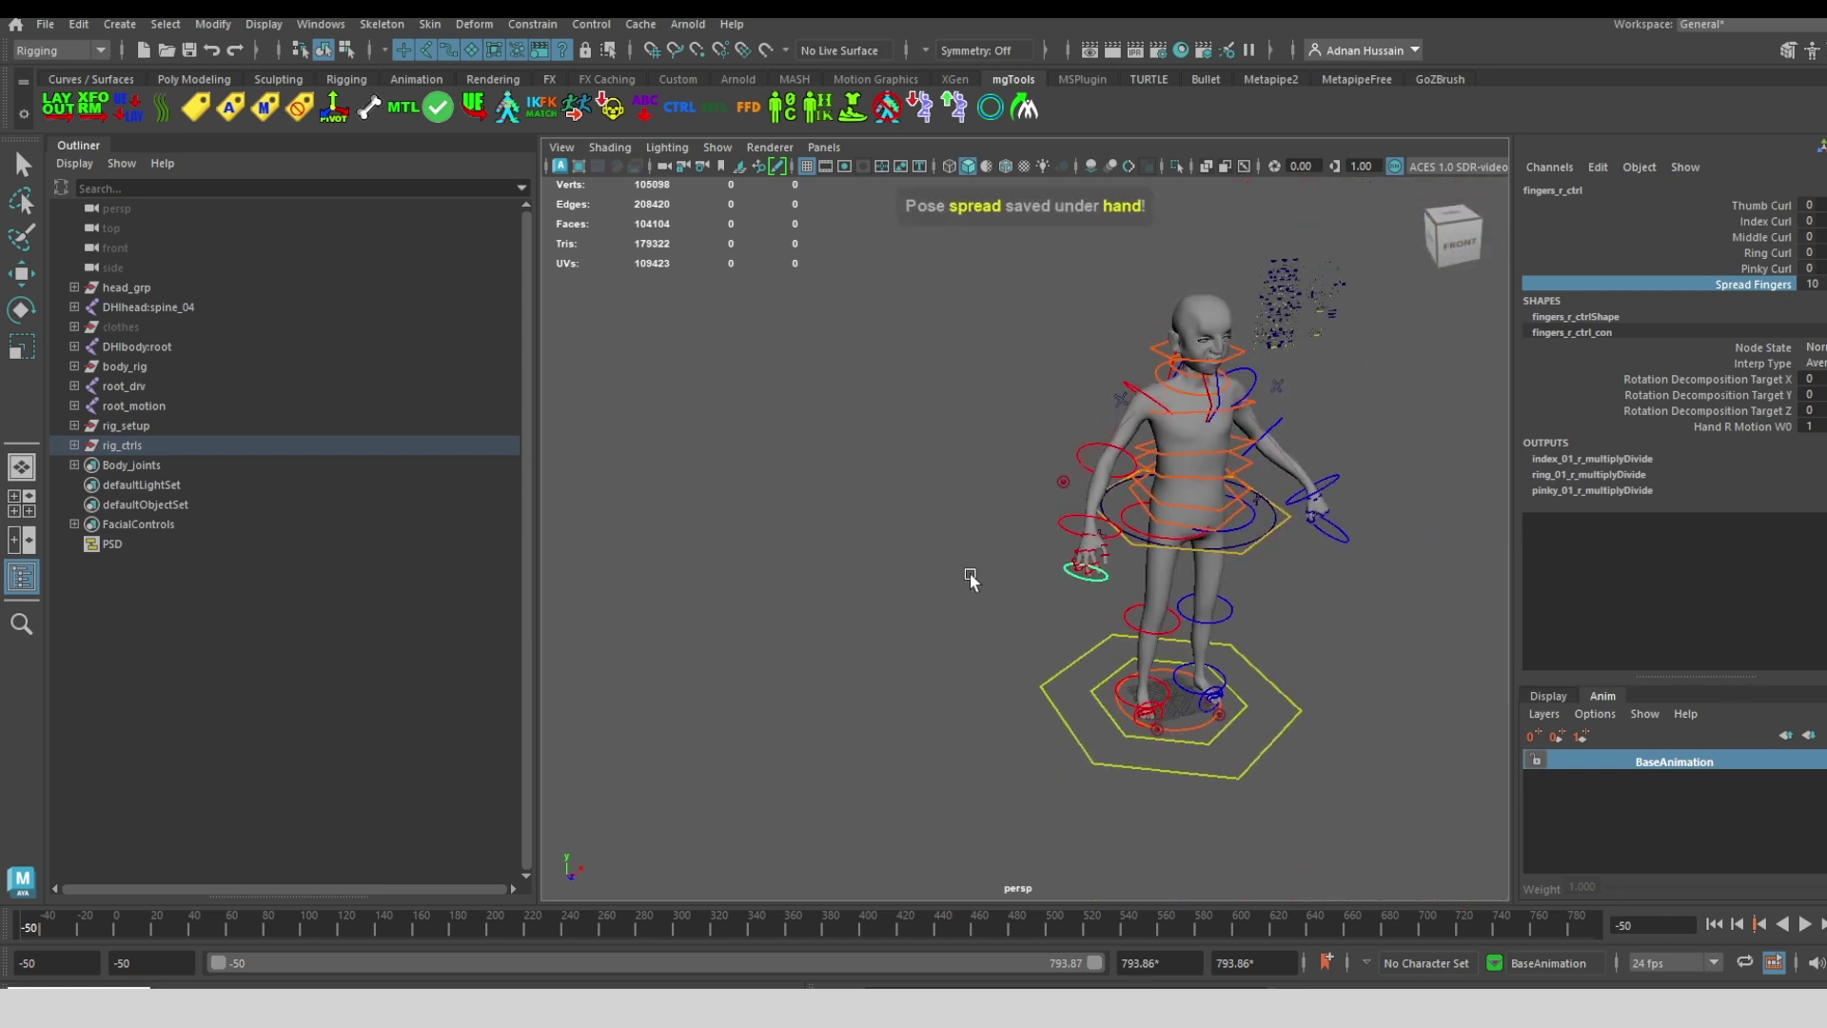
alt+drag(1100, 638, 1134, 726)
alt+right_drag(1133, 726, 1178, 559)
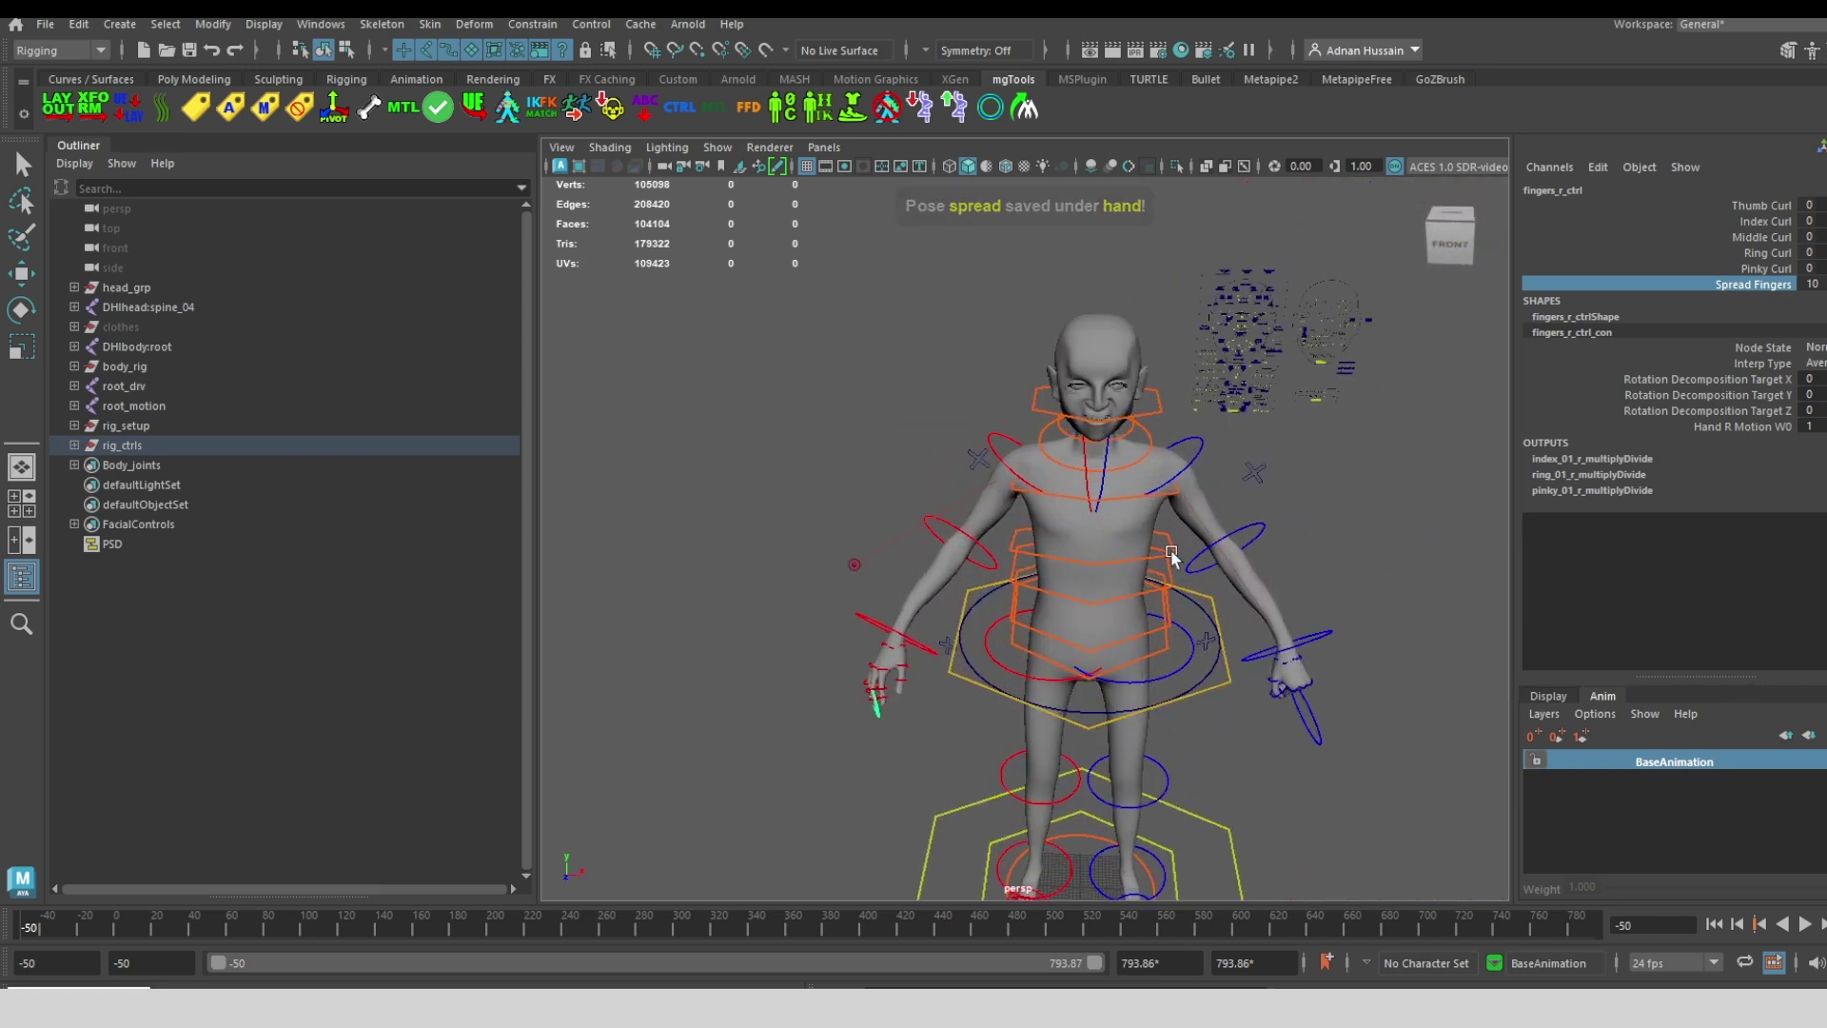
alt+drag(1304, 447, 1281, 430)
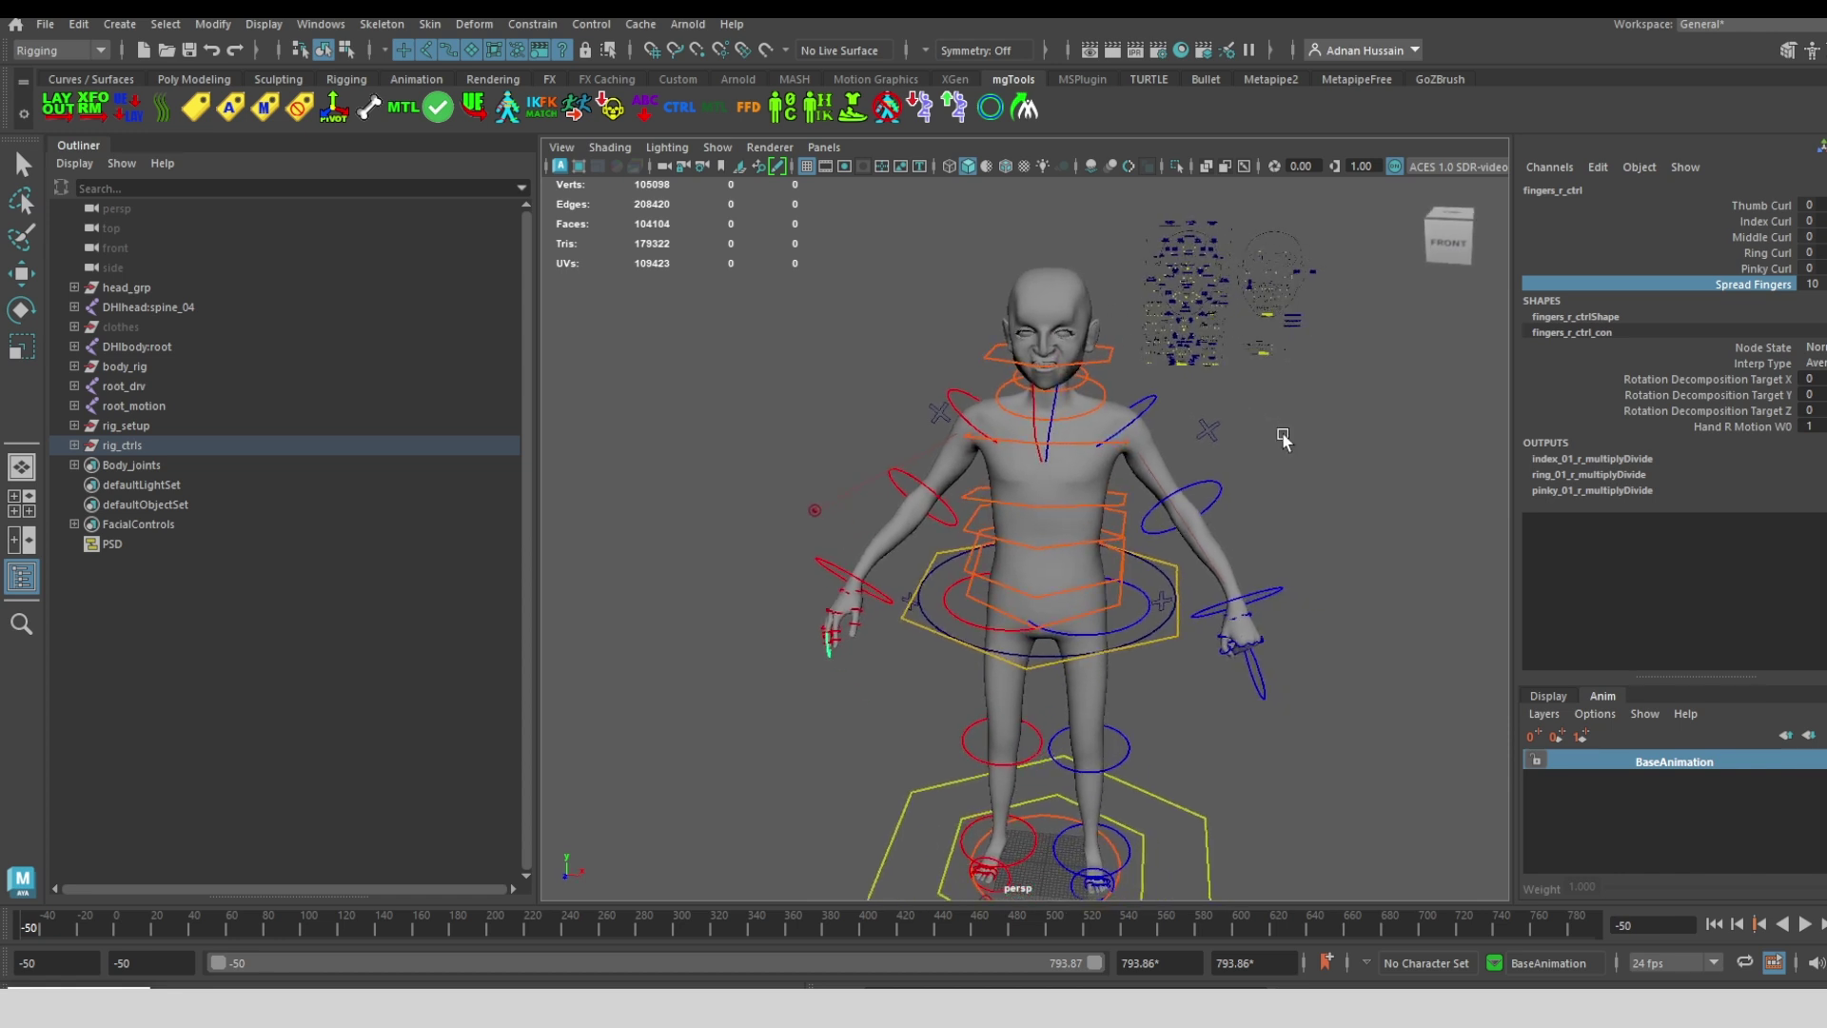
click(955, 107)
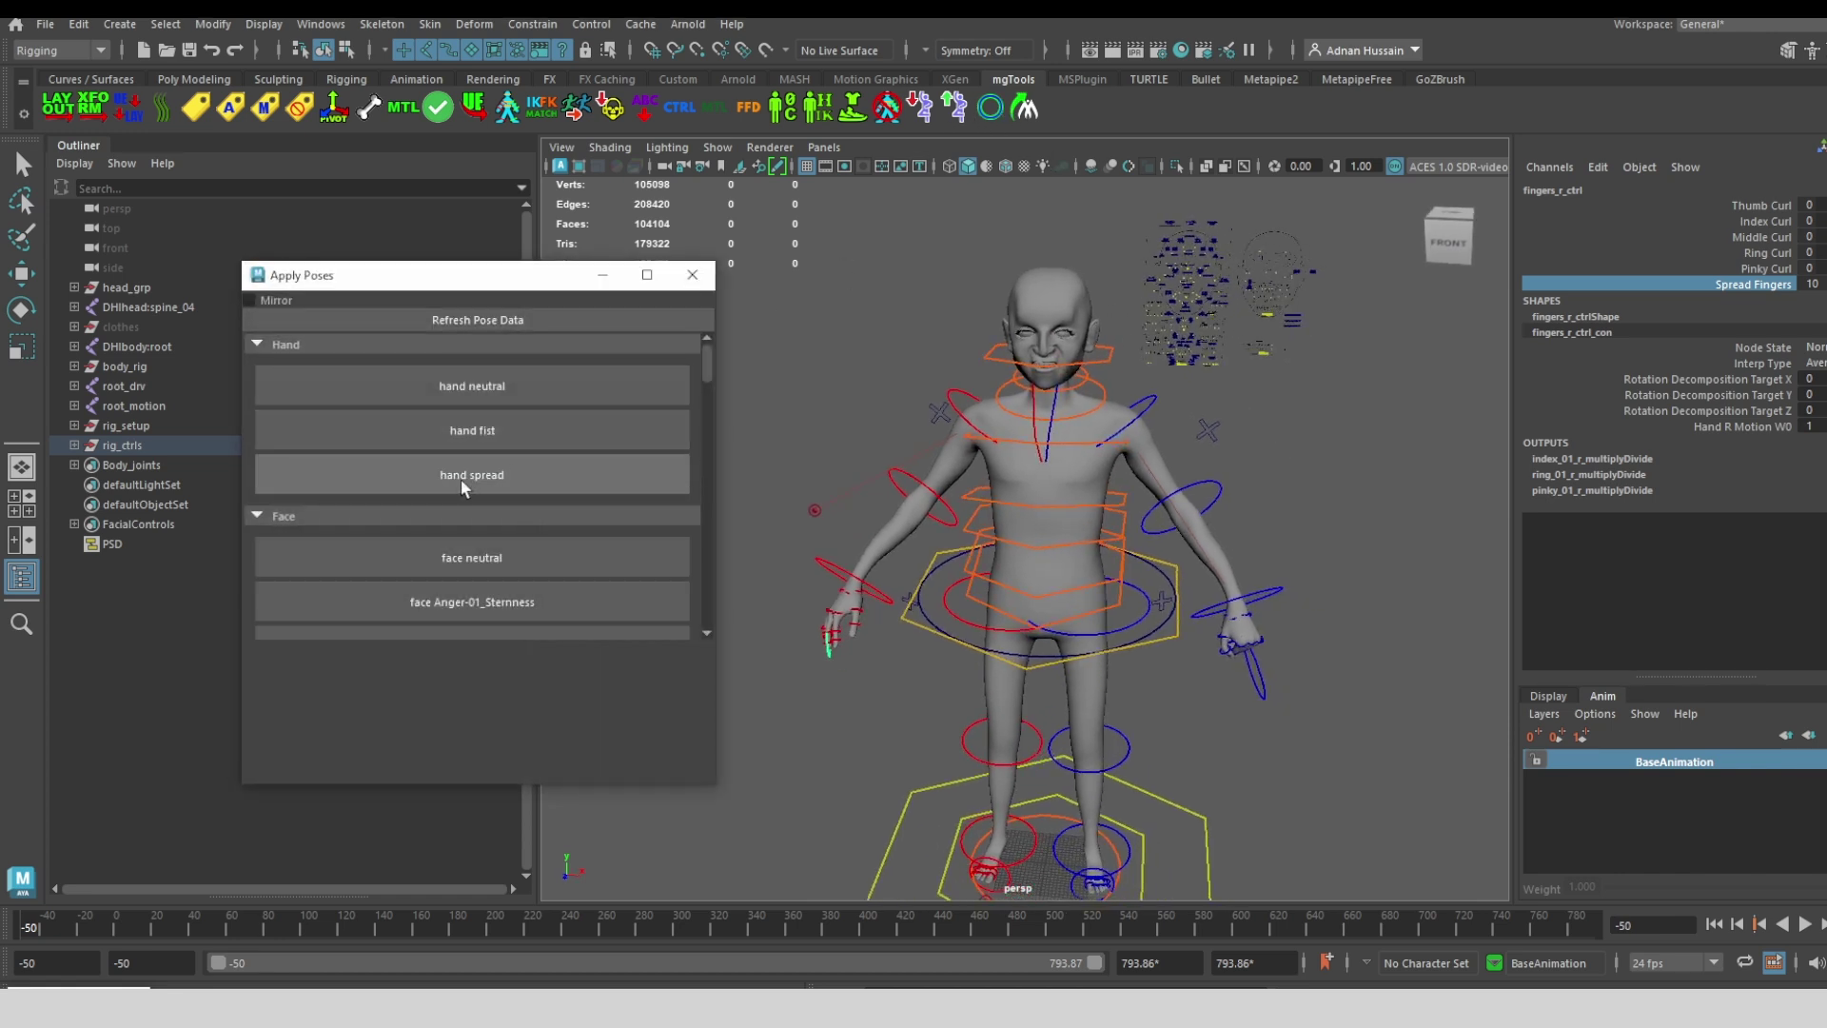
click(1271, 593)
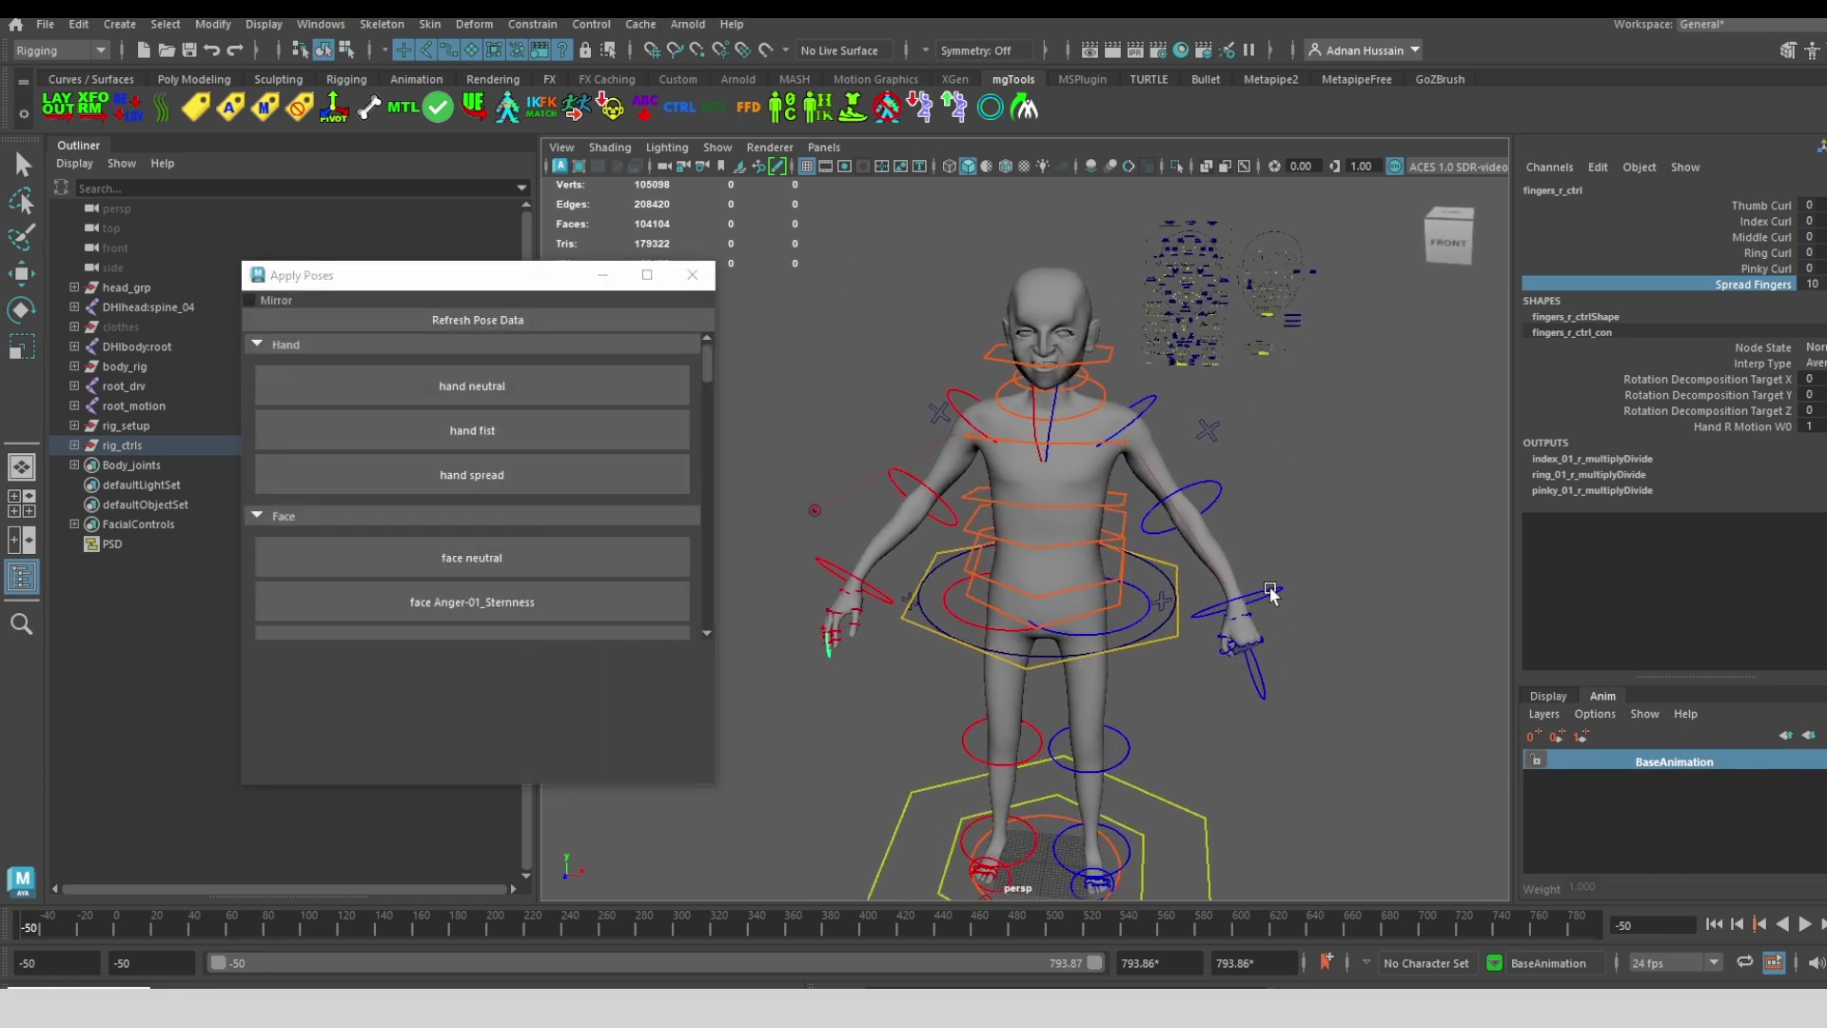
click(482, 476)
Apply the hand fist pose to the right hand by mirroring from the selected left hand control
scroll(1368, 700, up, 3)
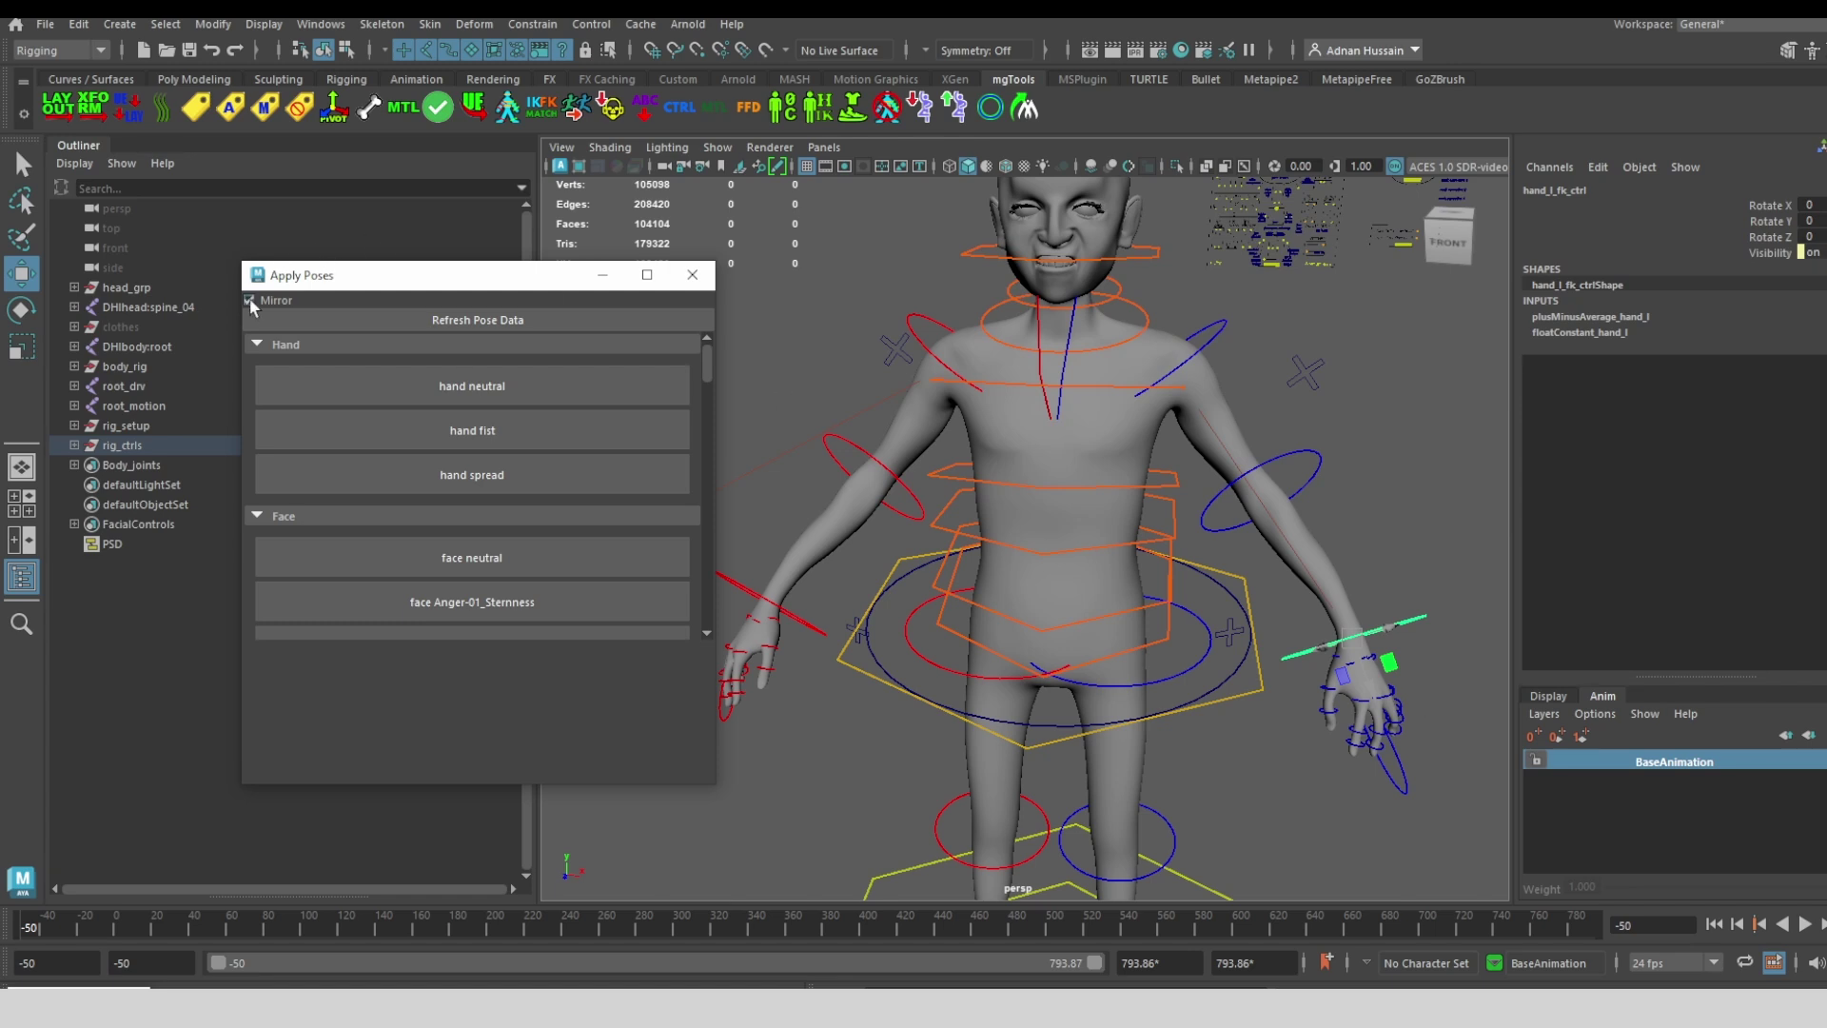
alt+right_drag(1088, 636, 840, 601)
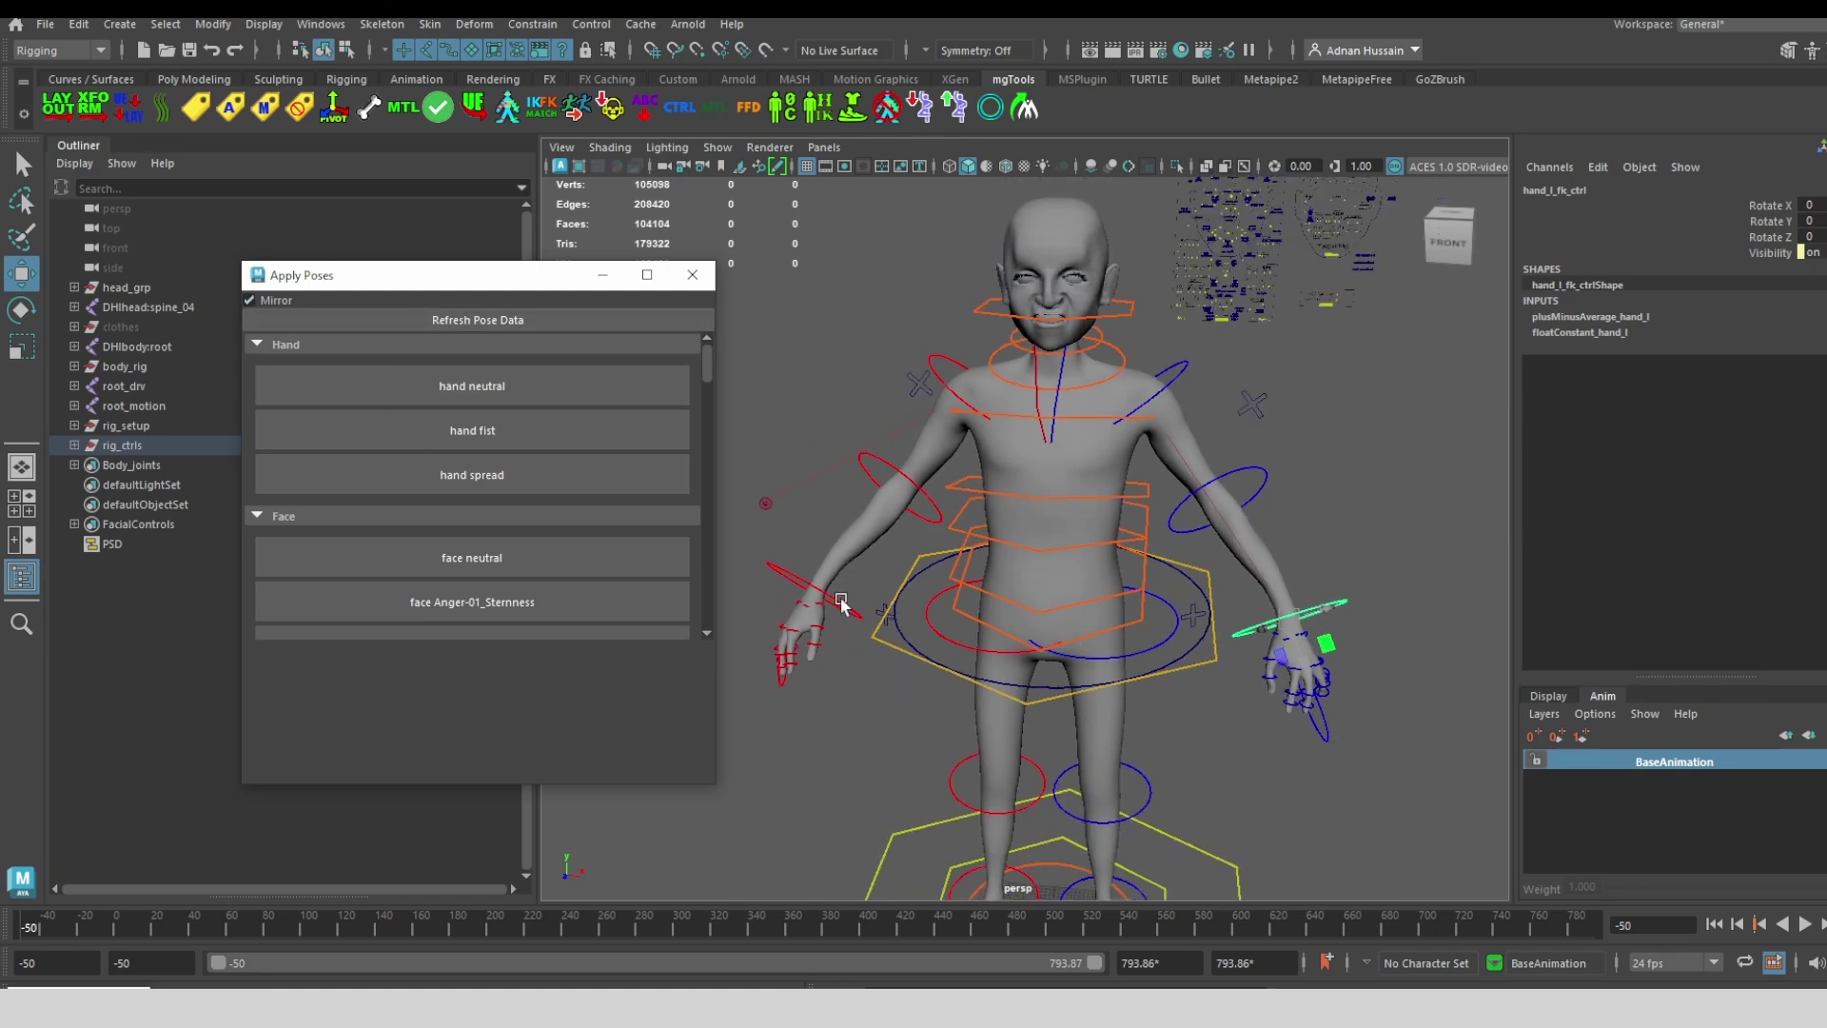
click(473, 433)
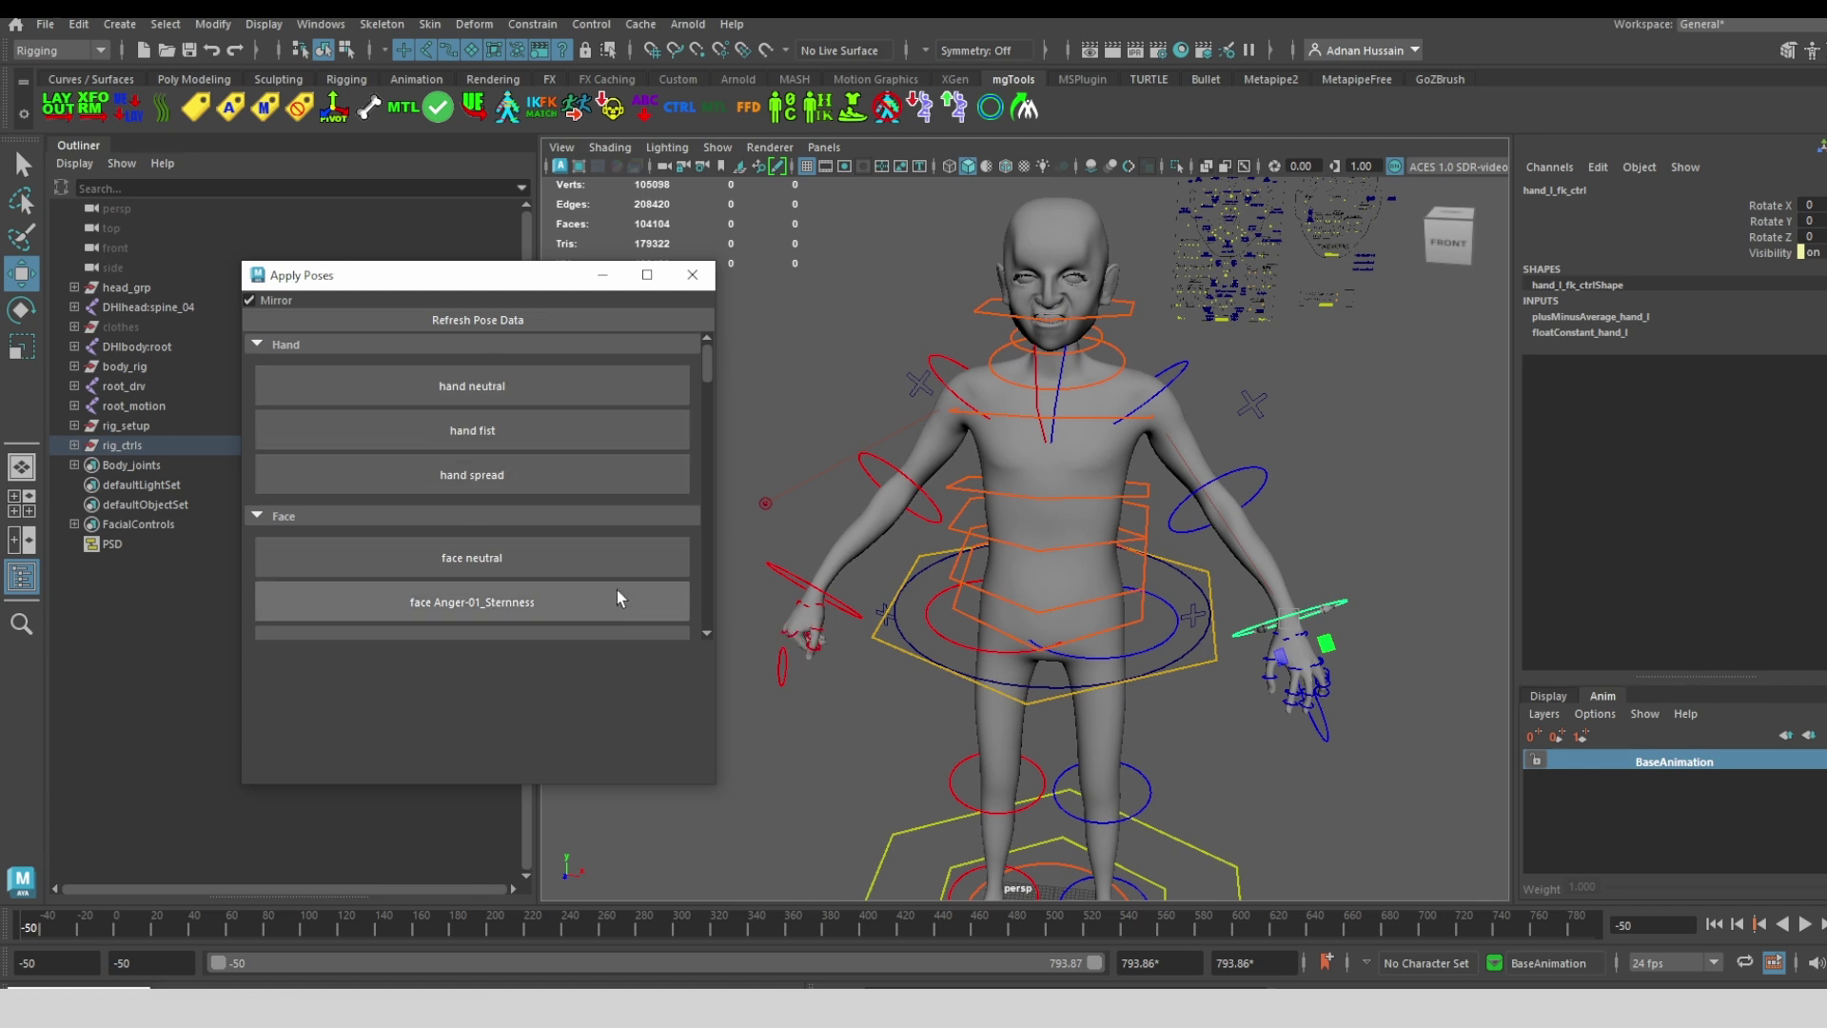
Apply the "Anger-03_Anger" face pose and inspect the resulting expression up close
scroll(594, 501, down, 2)
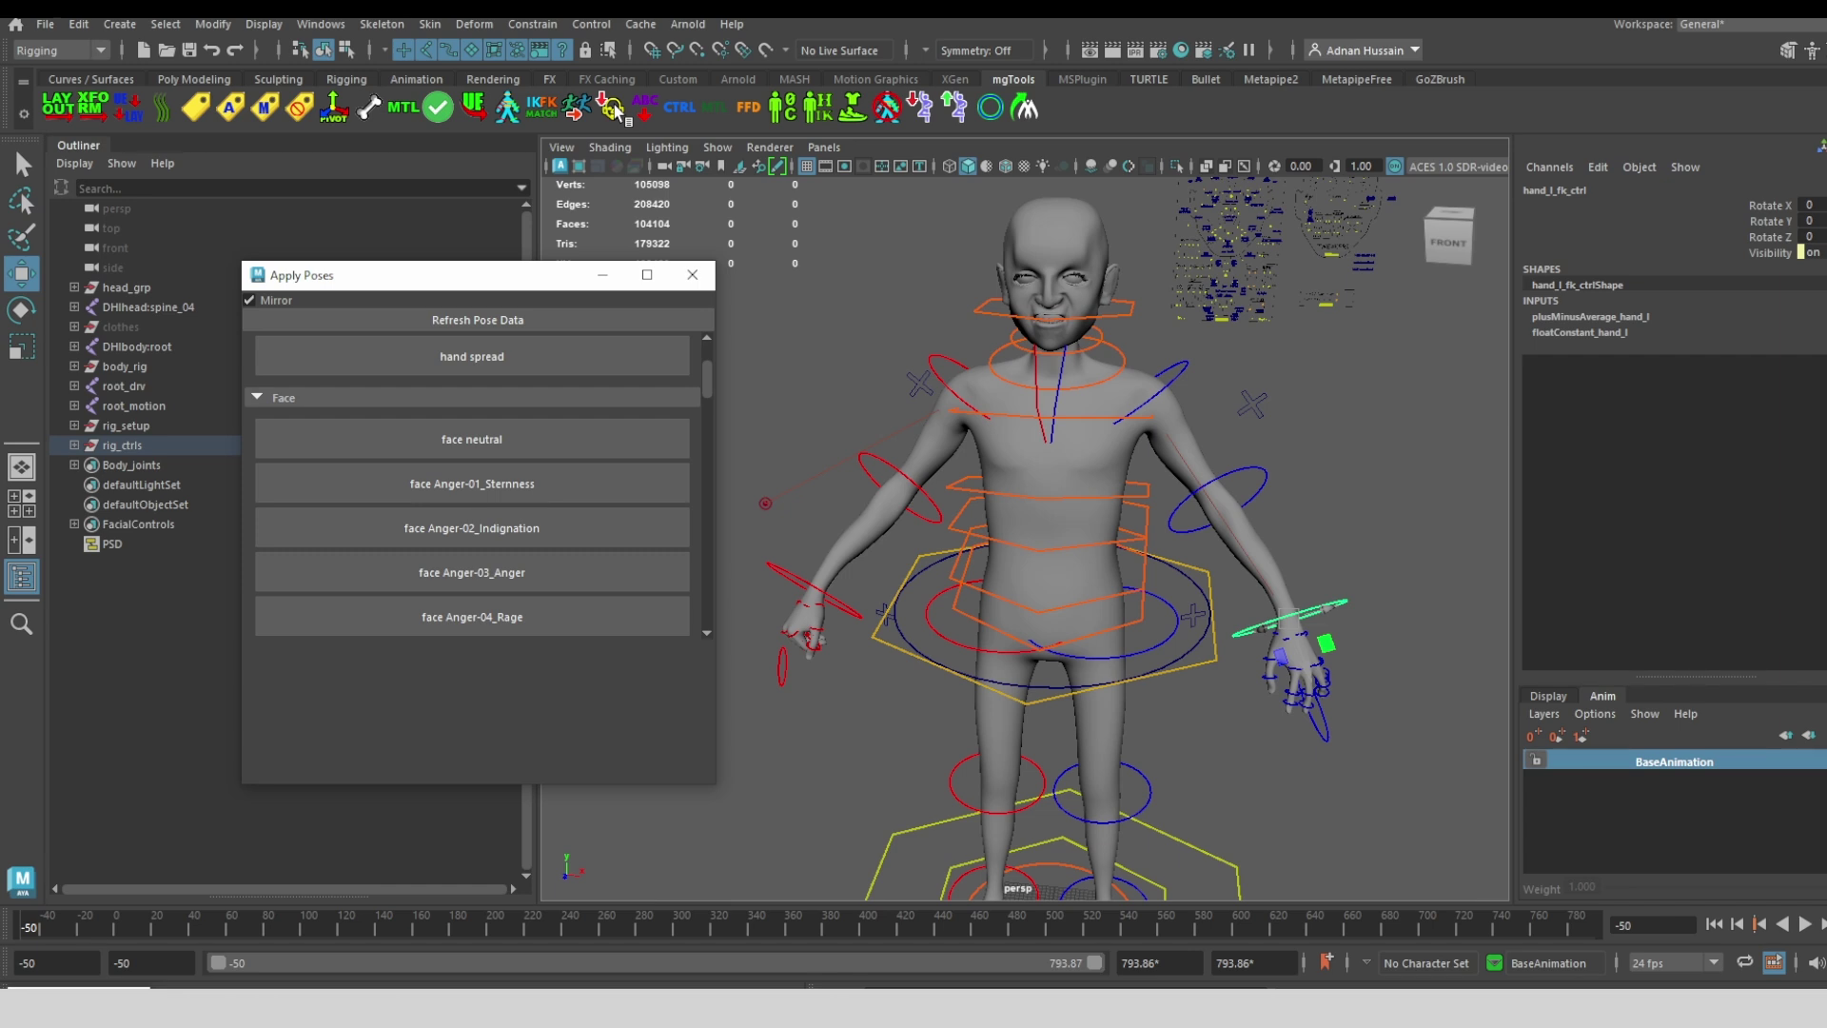
click(533, 573)
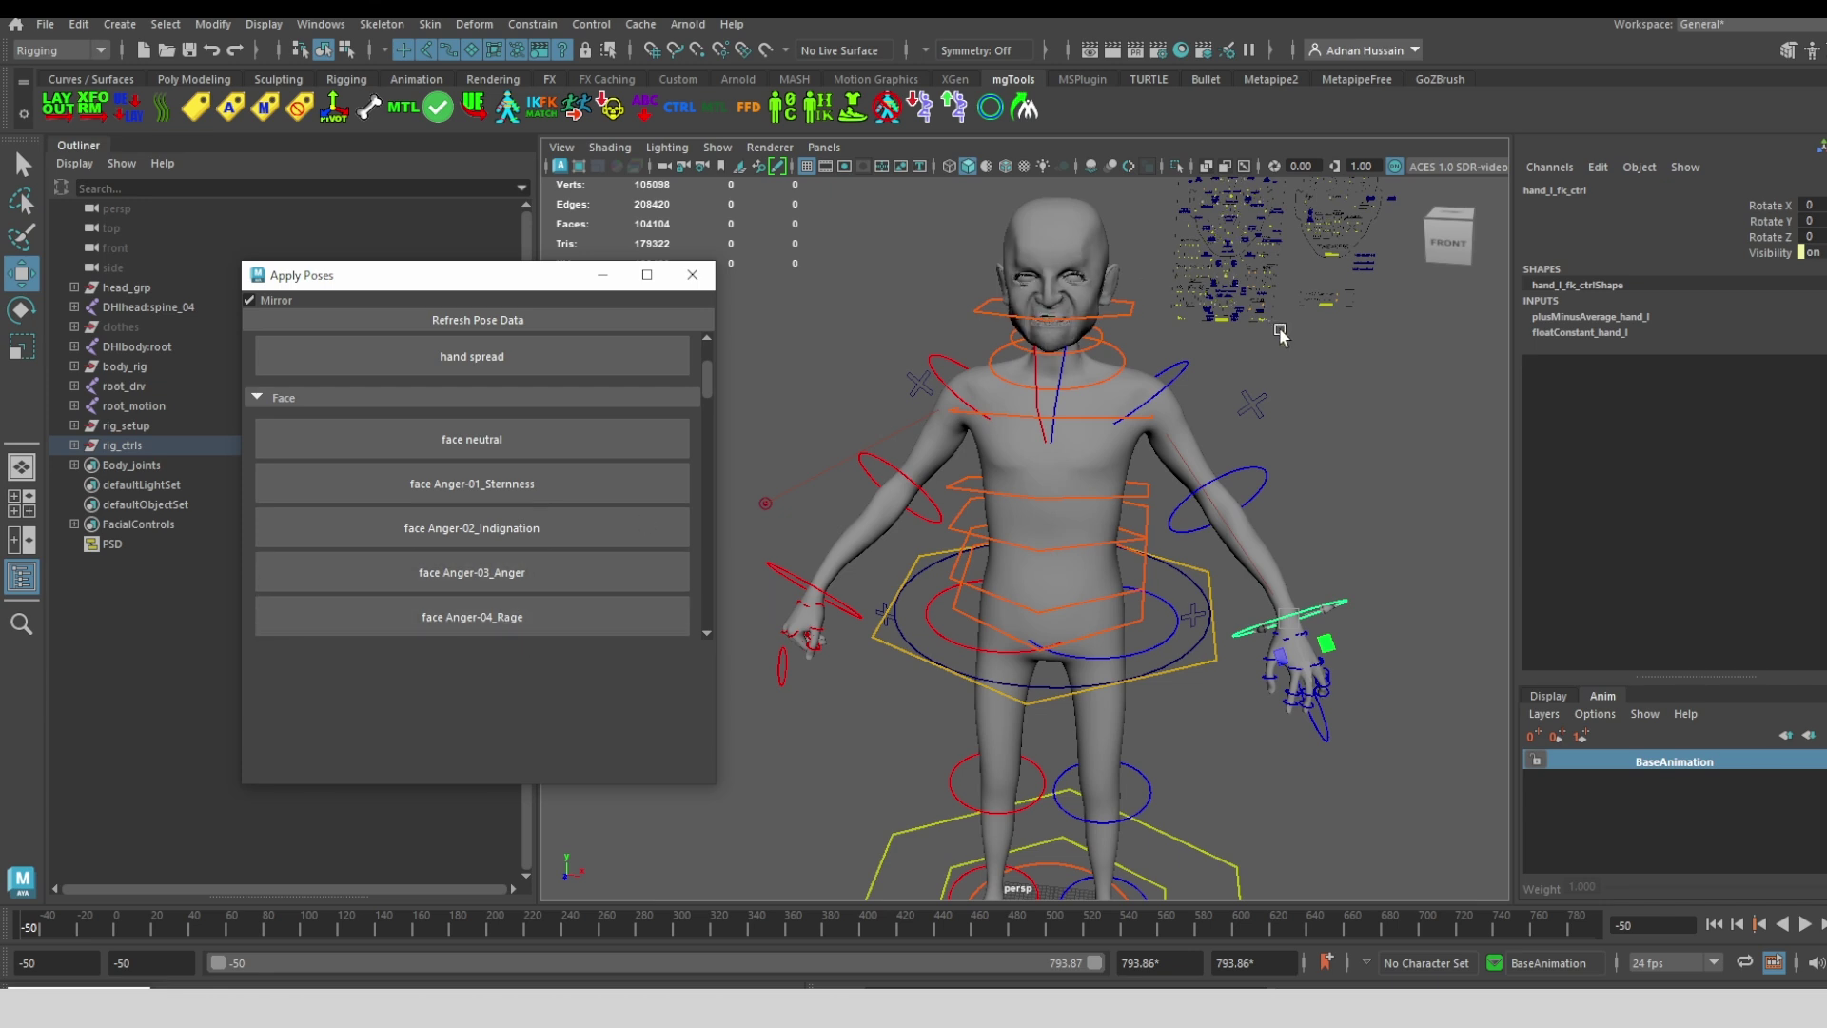
scroll(1158, 414, up, 5)
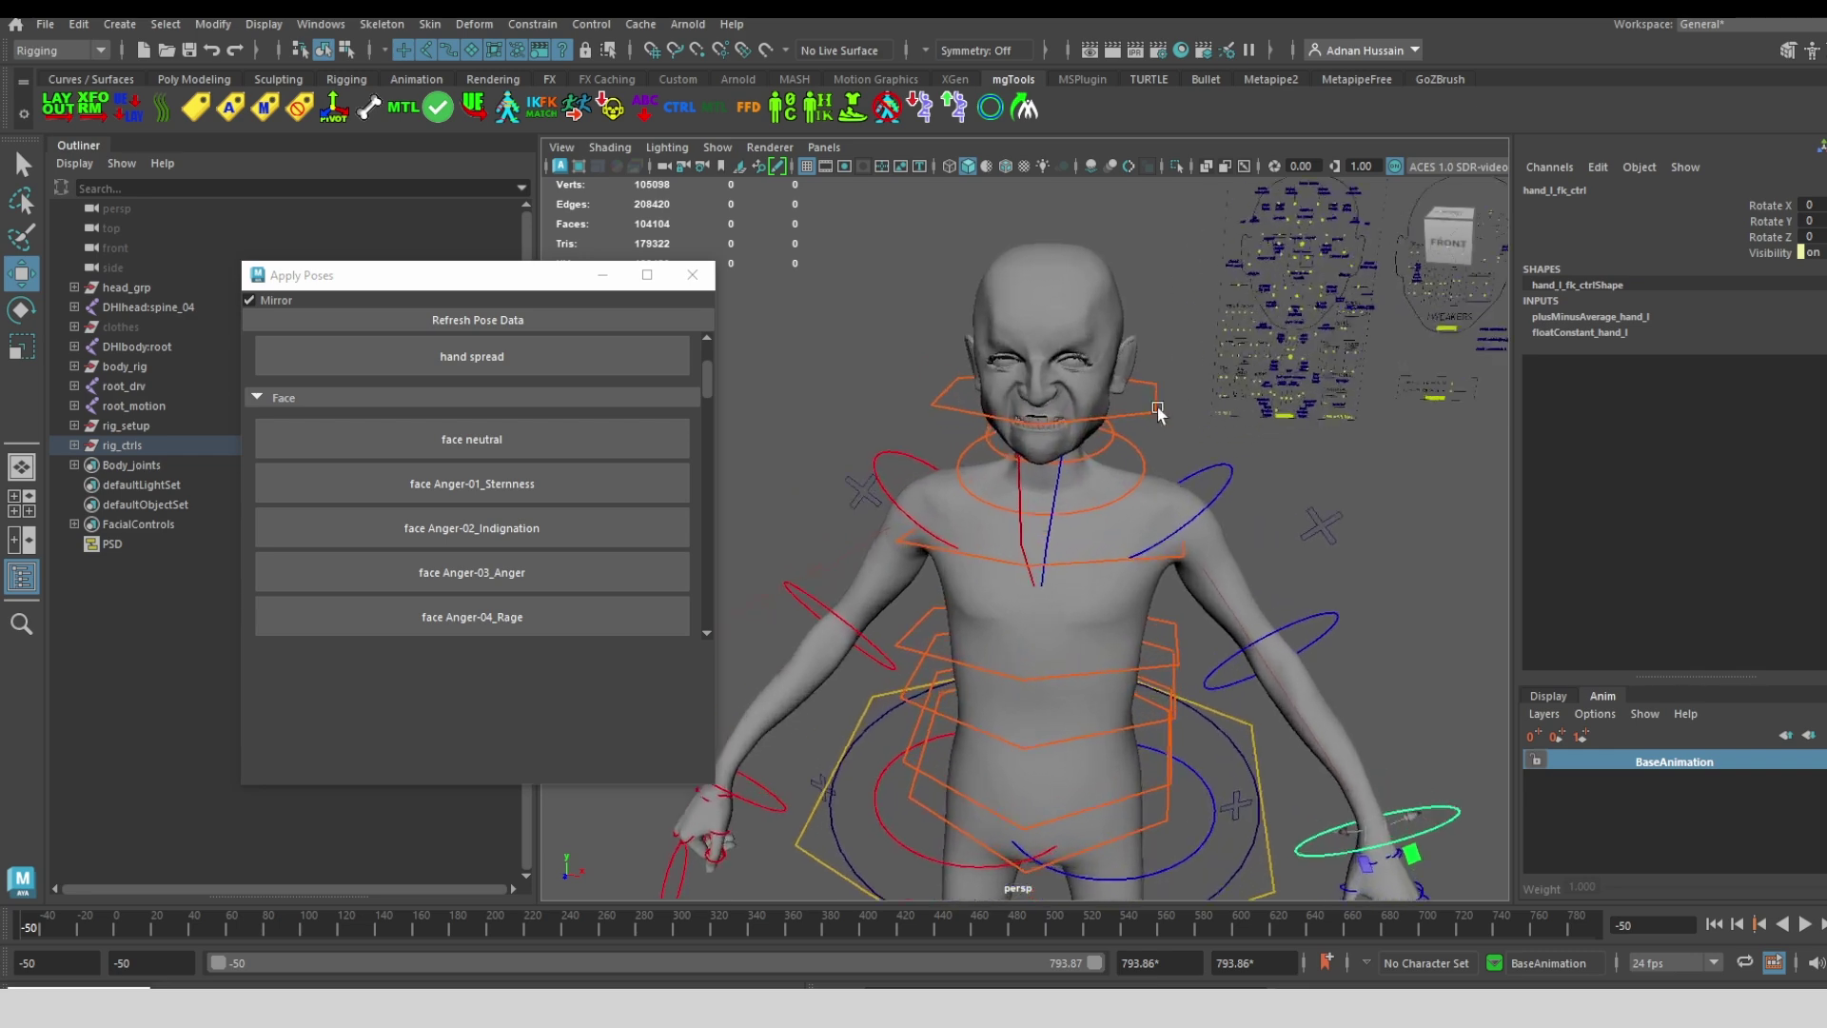
alt+right_drag(1158, 408, 1315, 461)
alt+middle_drag(1315, 460, 1271, 650)
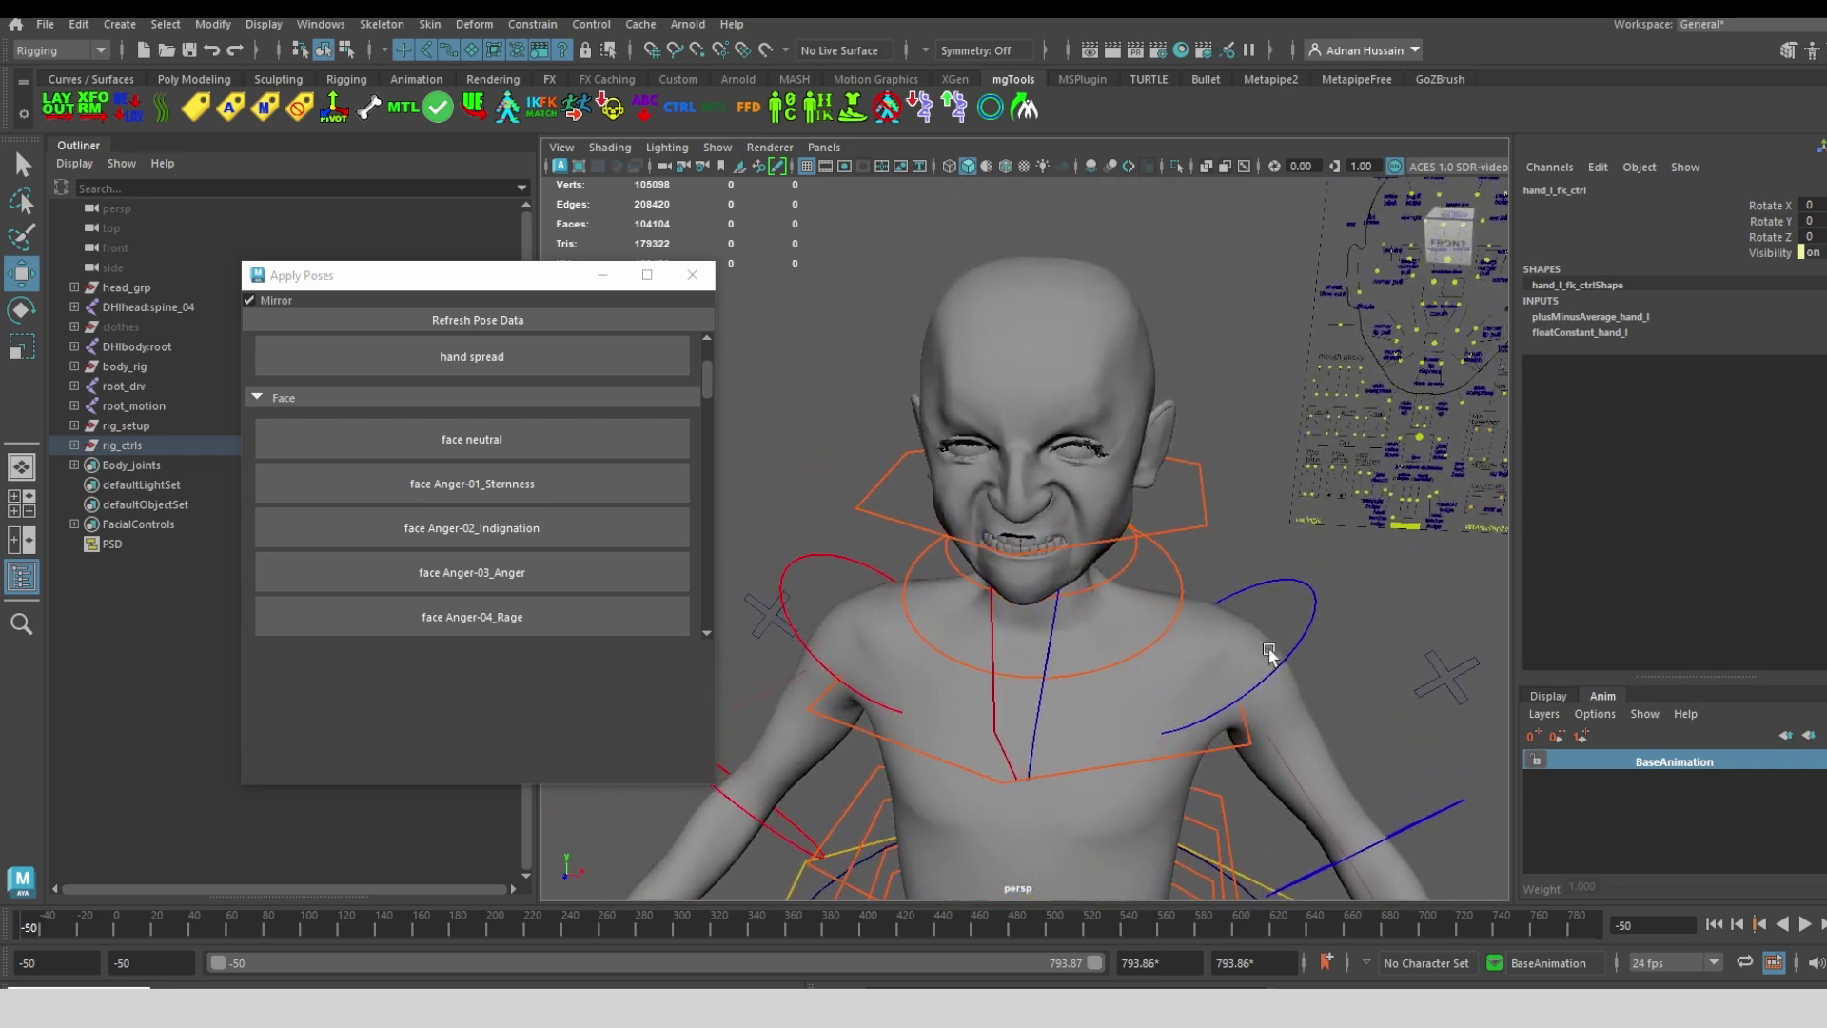
alt+drag(1270, 419, 1186, 408)
alt+middle_drag(1182, 276, 1209, 415)
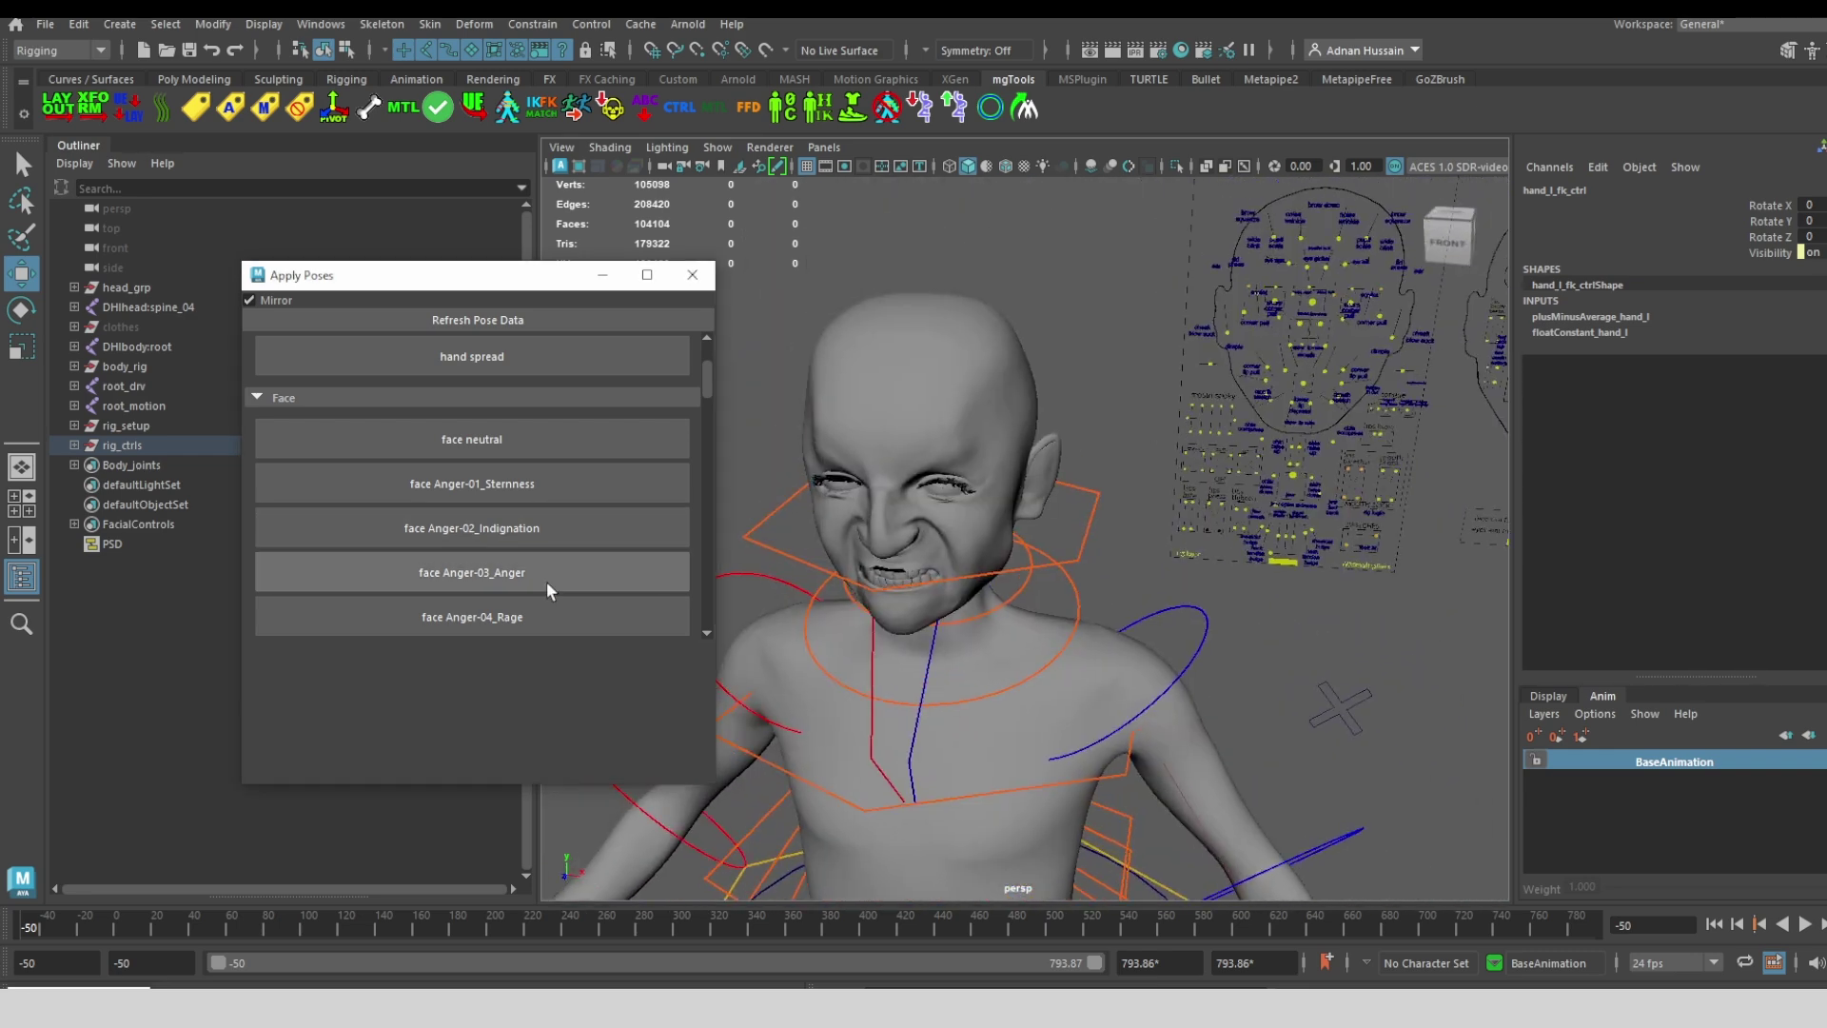
Apply the "Anger-01_Sternness" face pose, followed by the "Disgust-01_Disdain" face pose
click(572, 494)
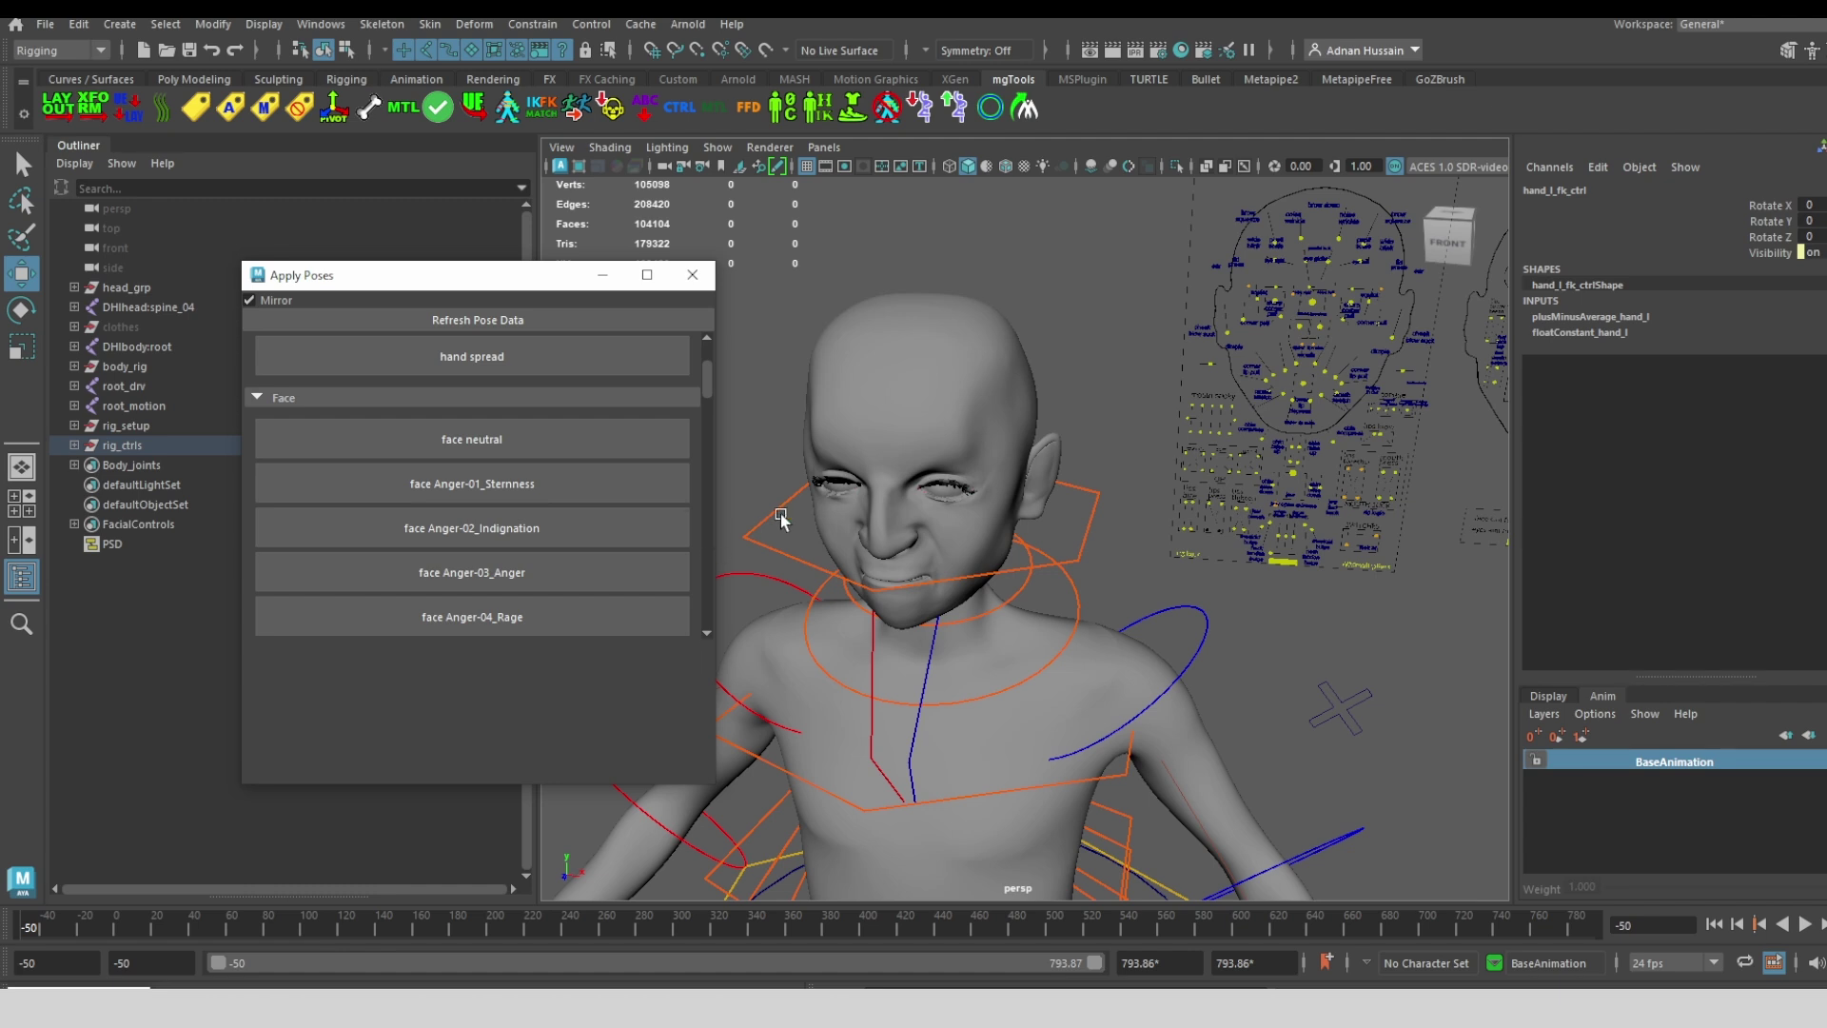
scroll(528, 577, down, 1)
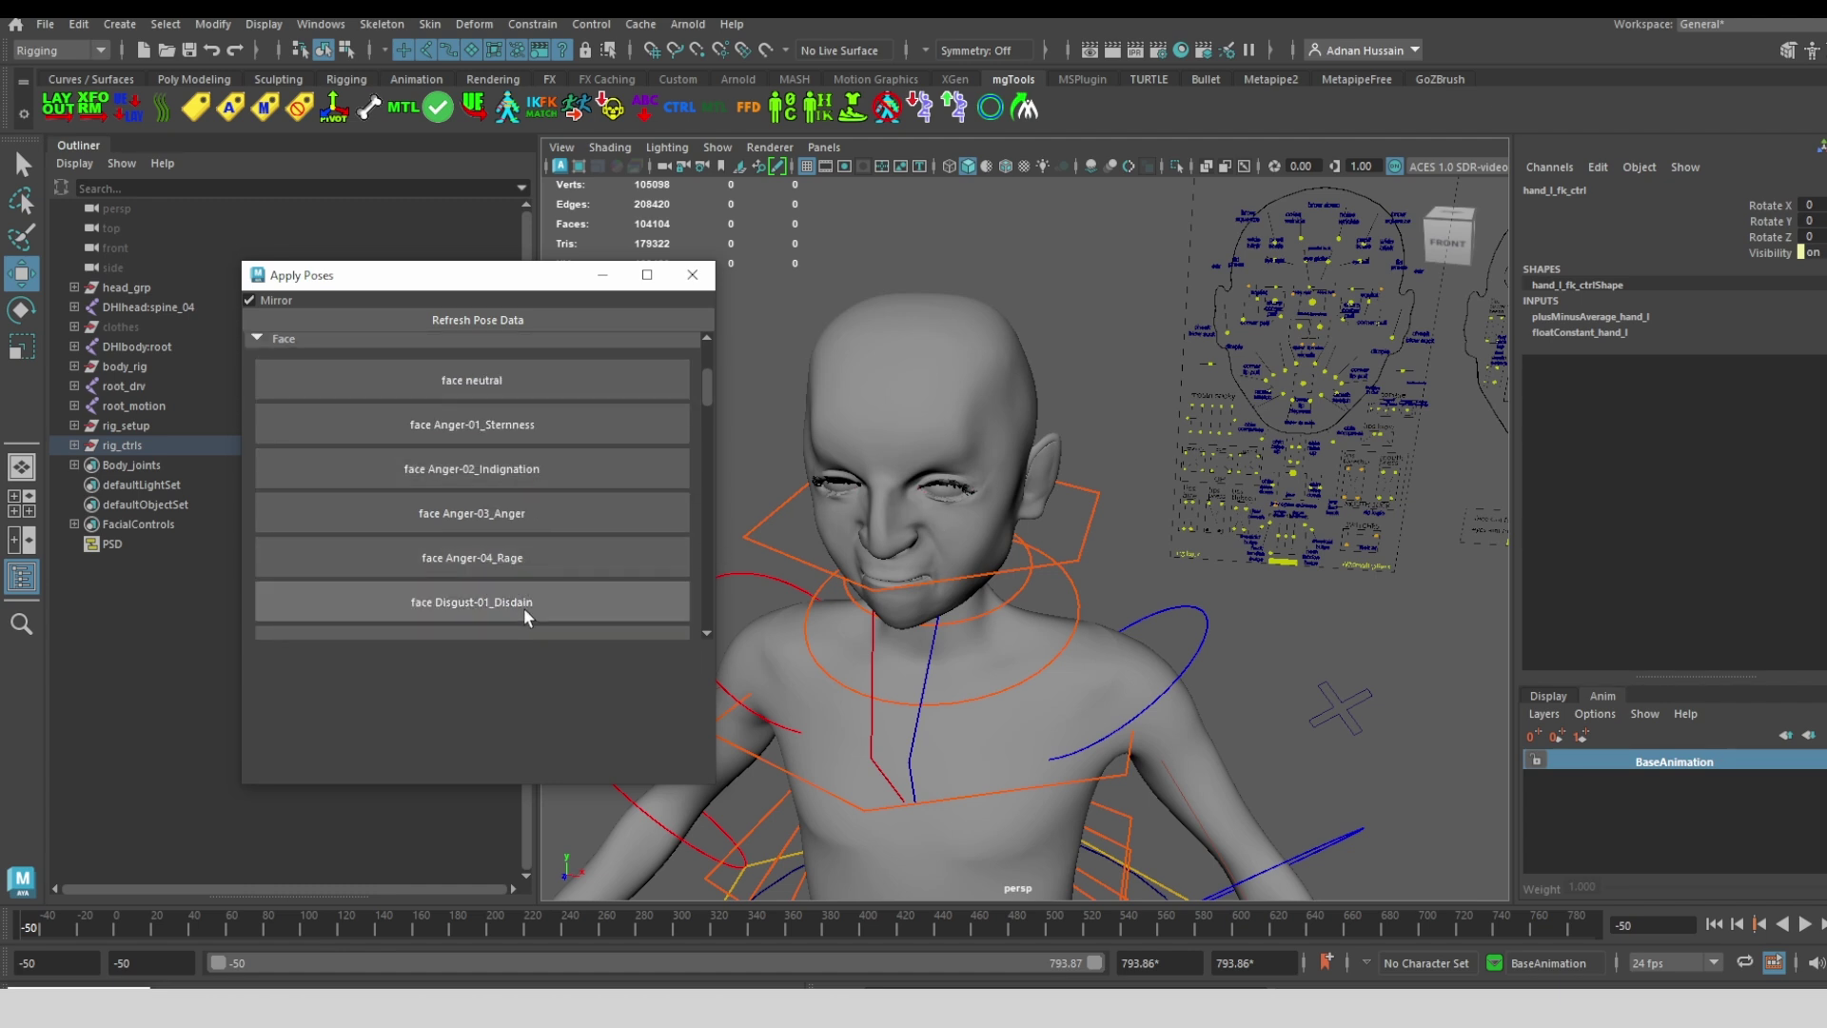
click(523, 607)
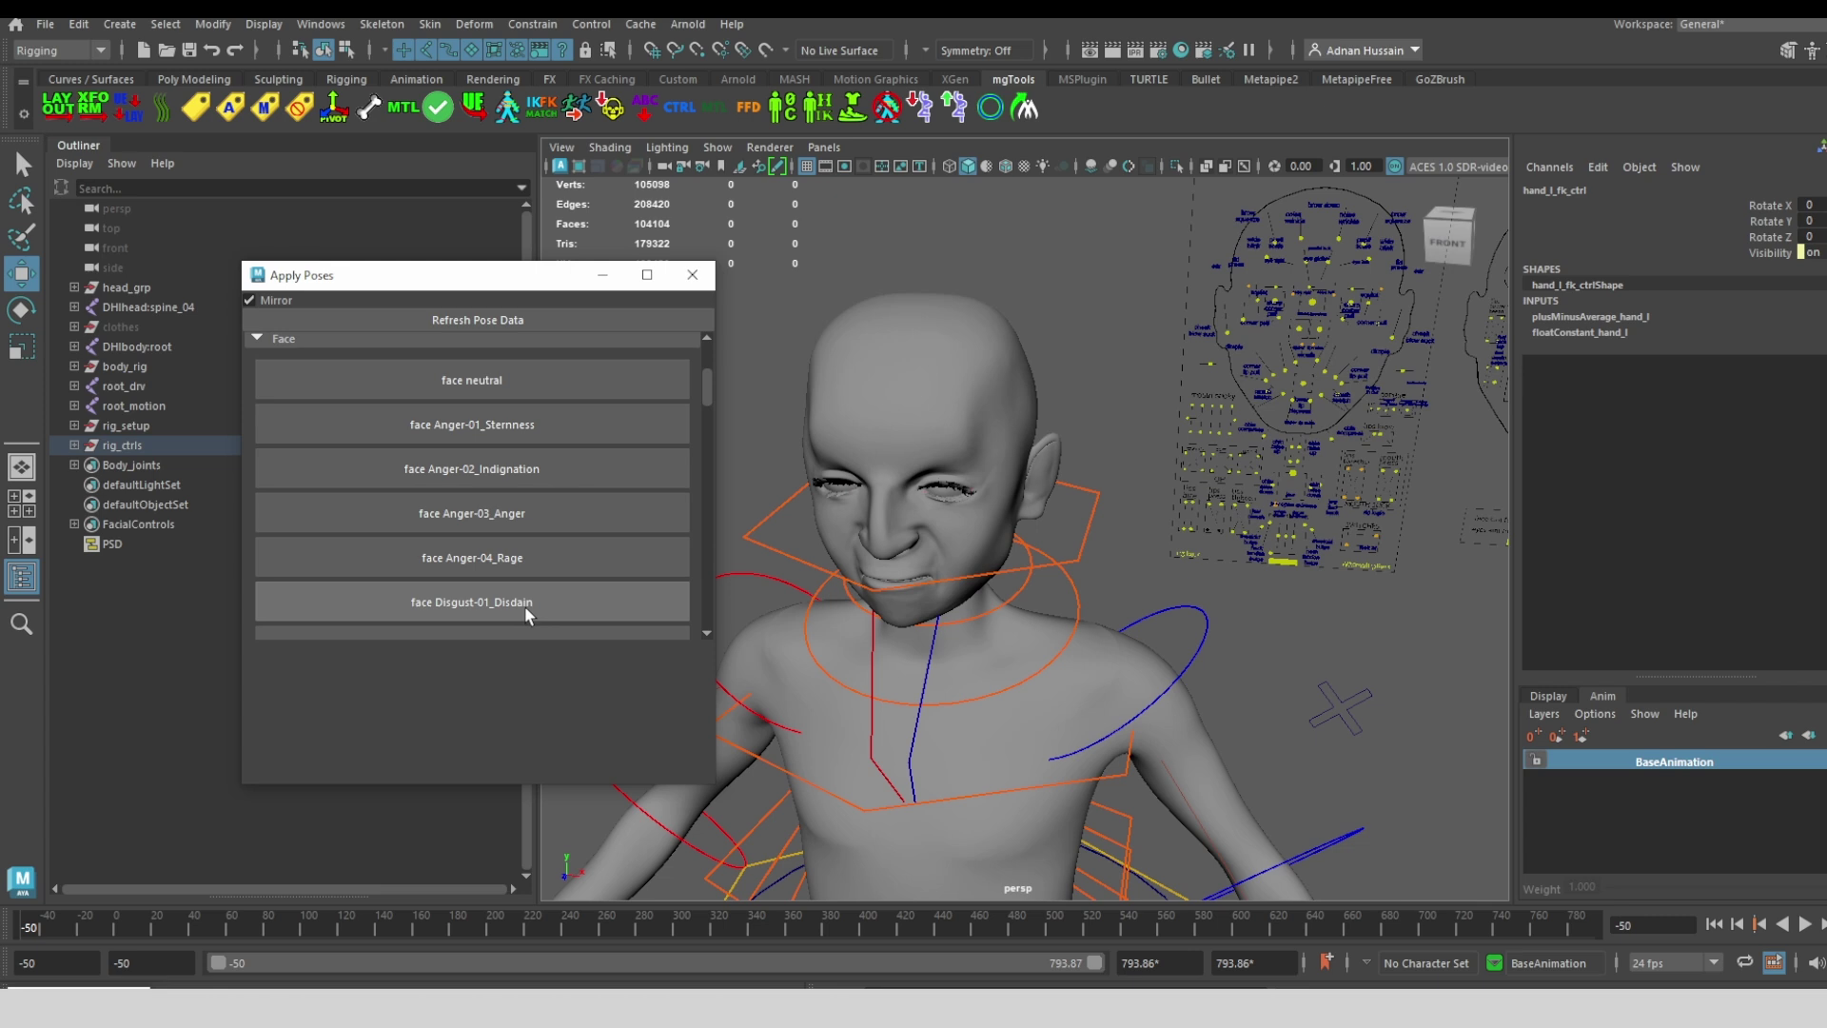
scroll(605, 469, down, 2)
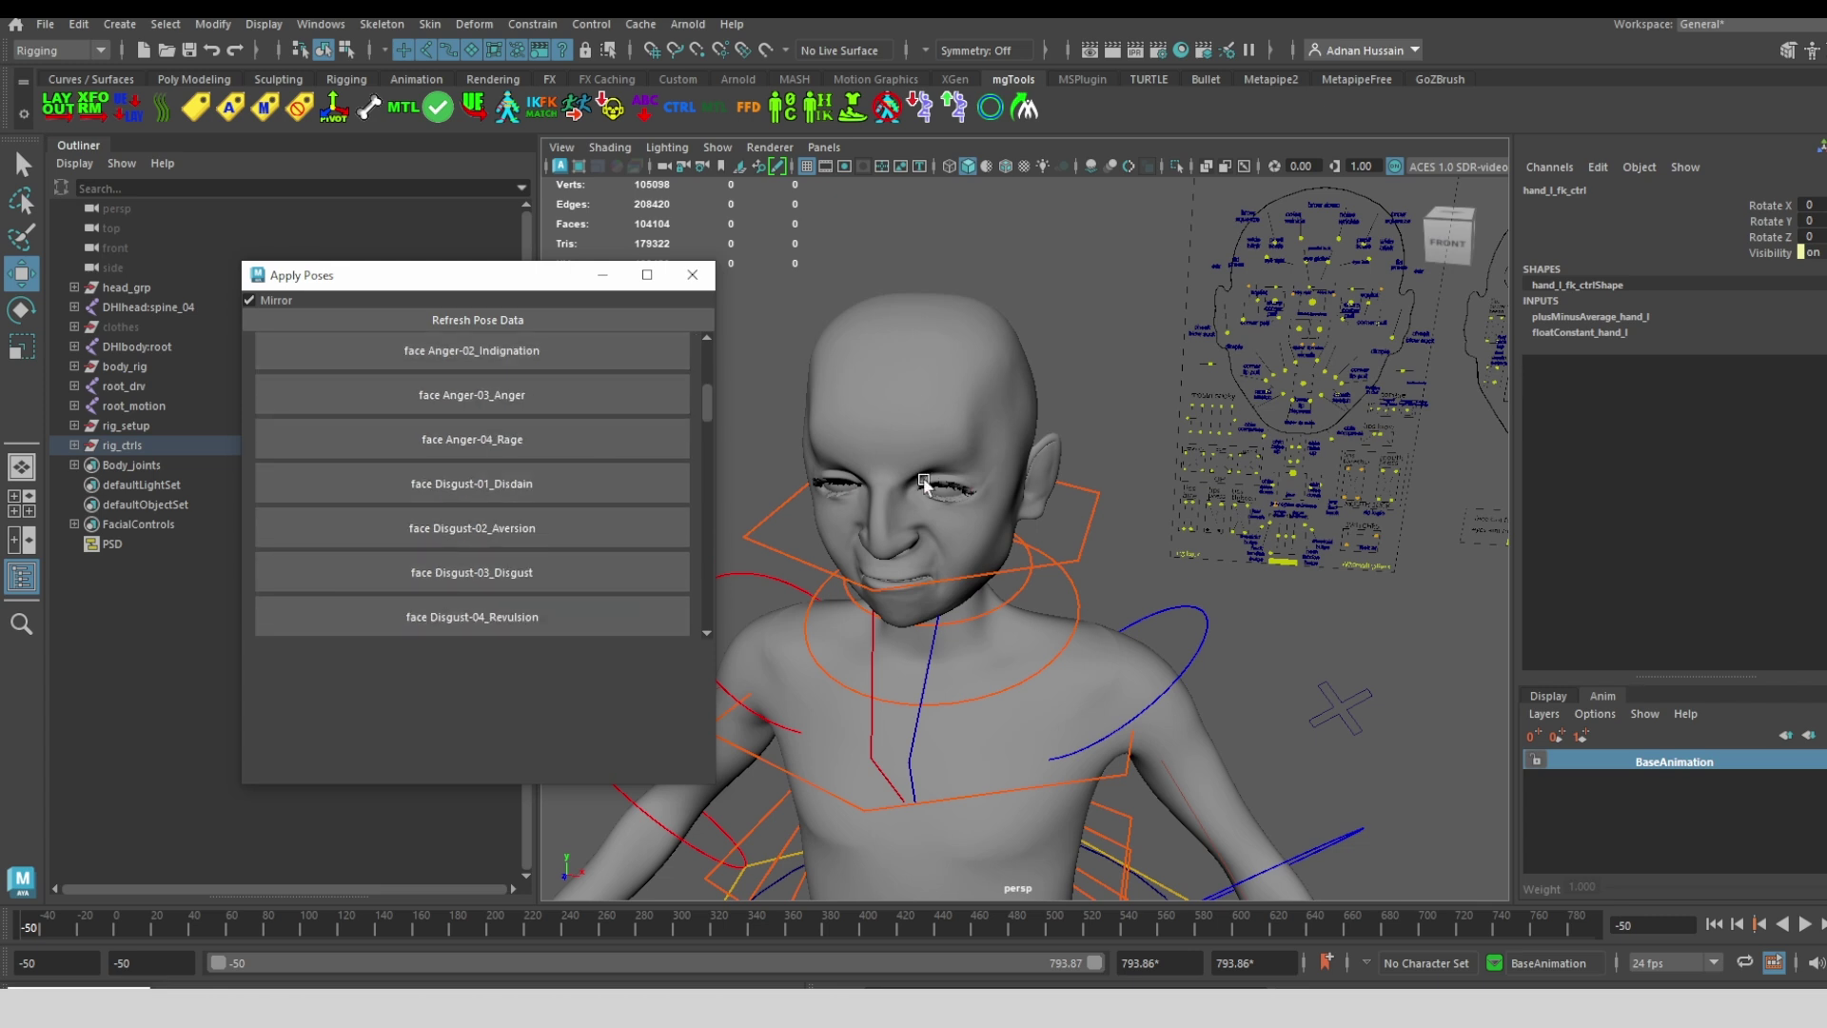
With the head control selected, try the face poses "Fear-01_Concern", "Disgust-04_Revulsion", "Fear-02_Anxiety" and "Fear-03_Fear" in turn
alt+middle_drag(1144, 478, 1162, 459)
click(1096, 487)
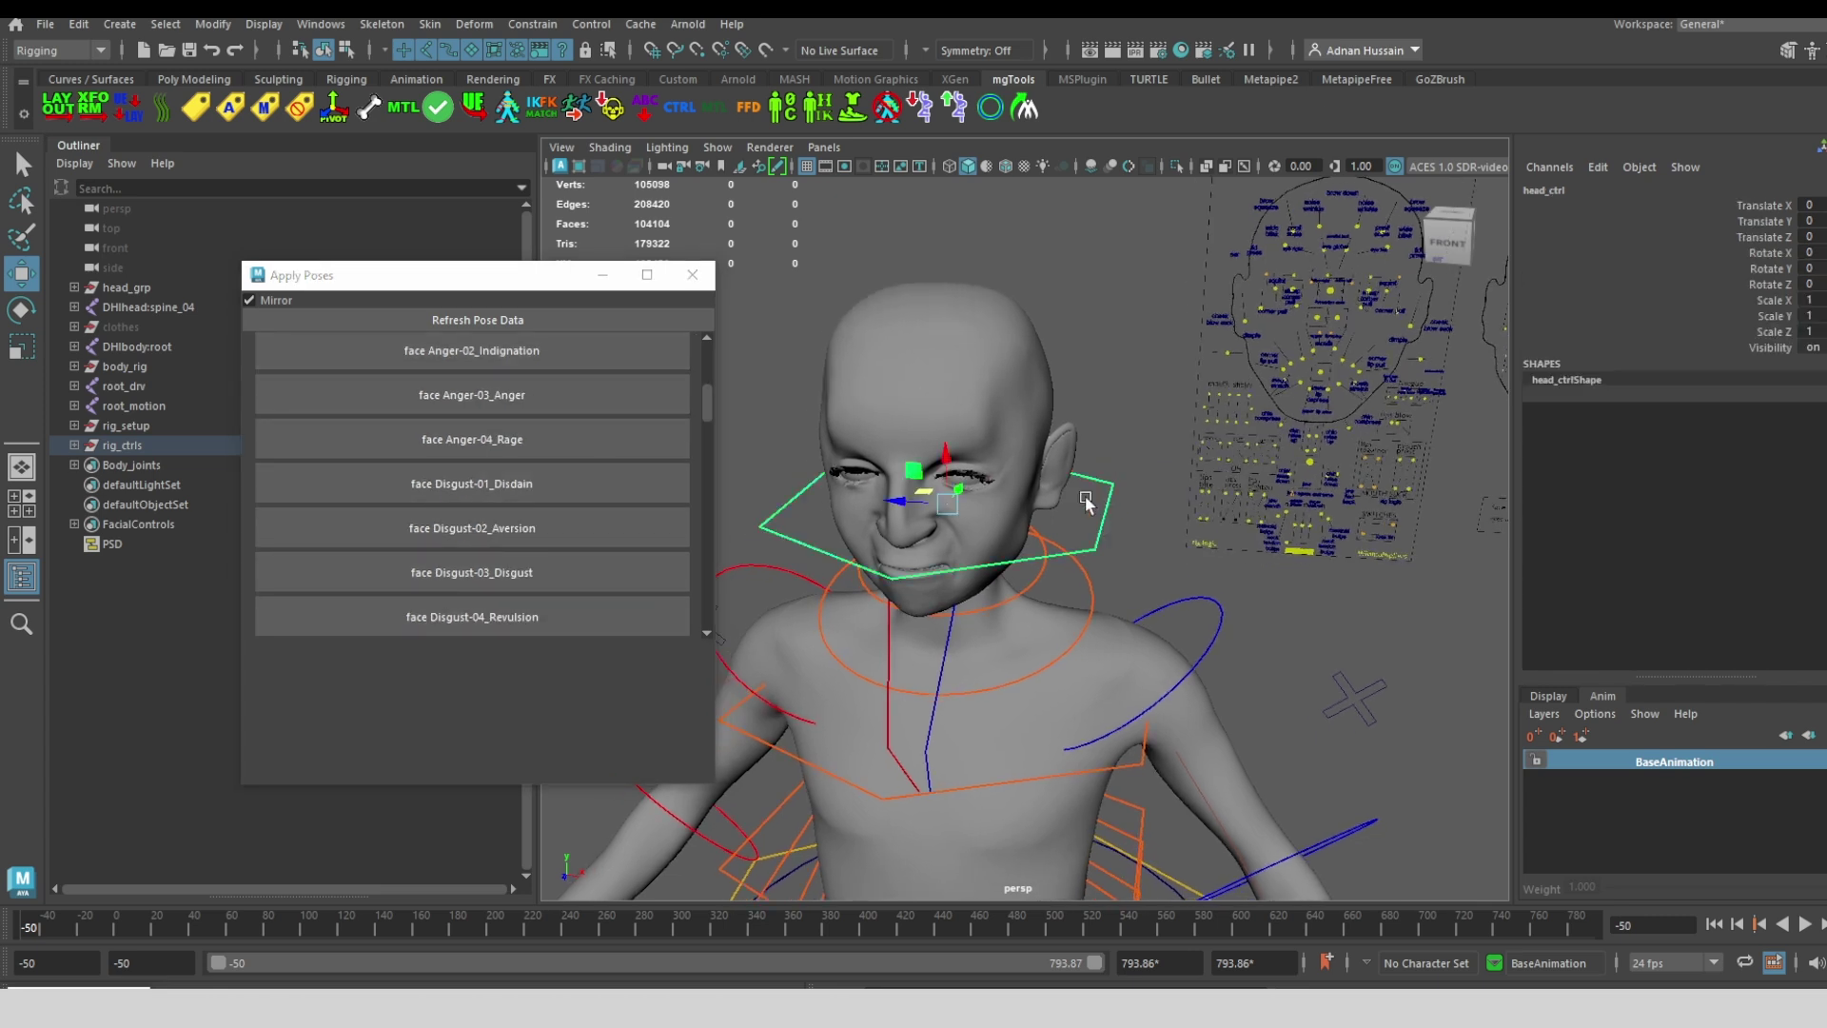
scroll(555, 512, down, 2)
click(526, 543)
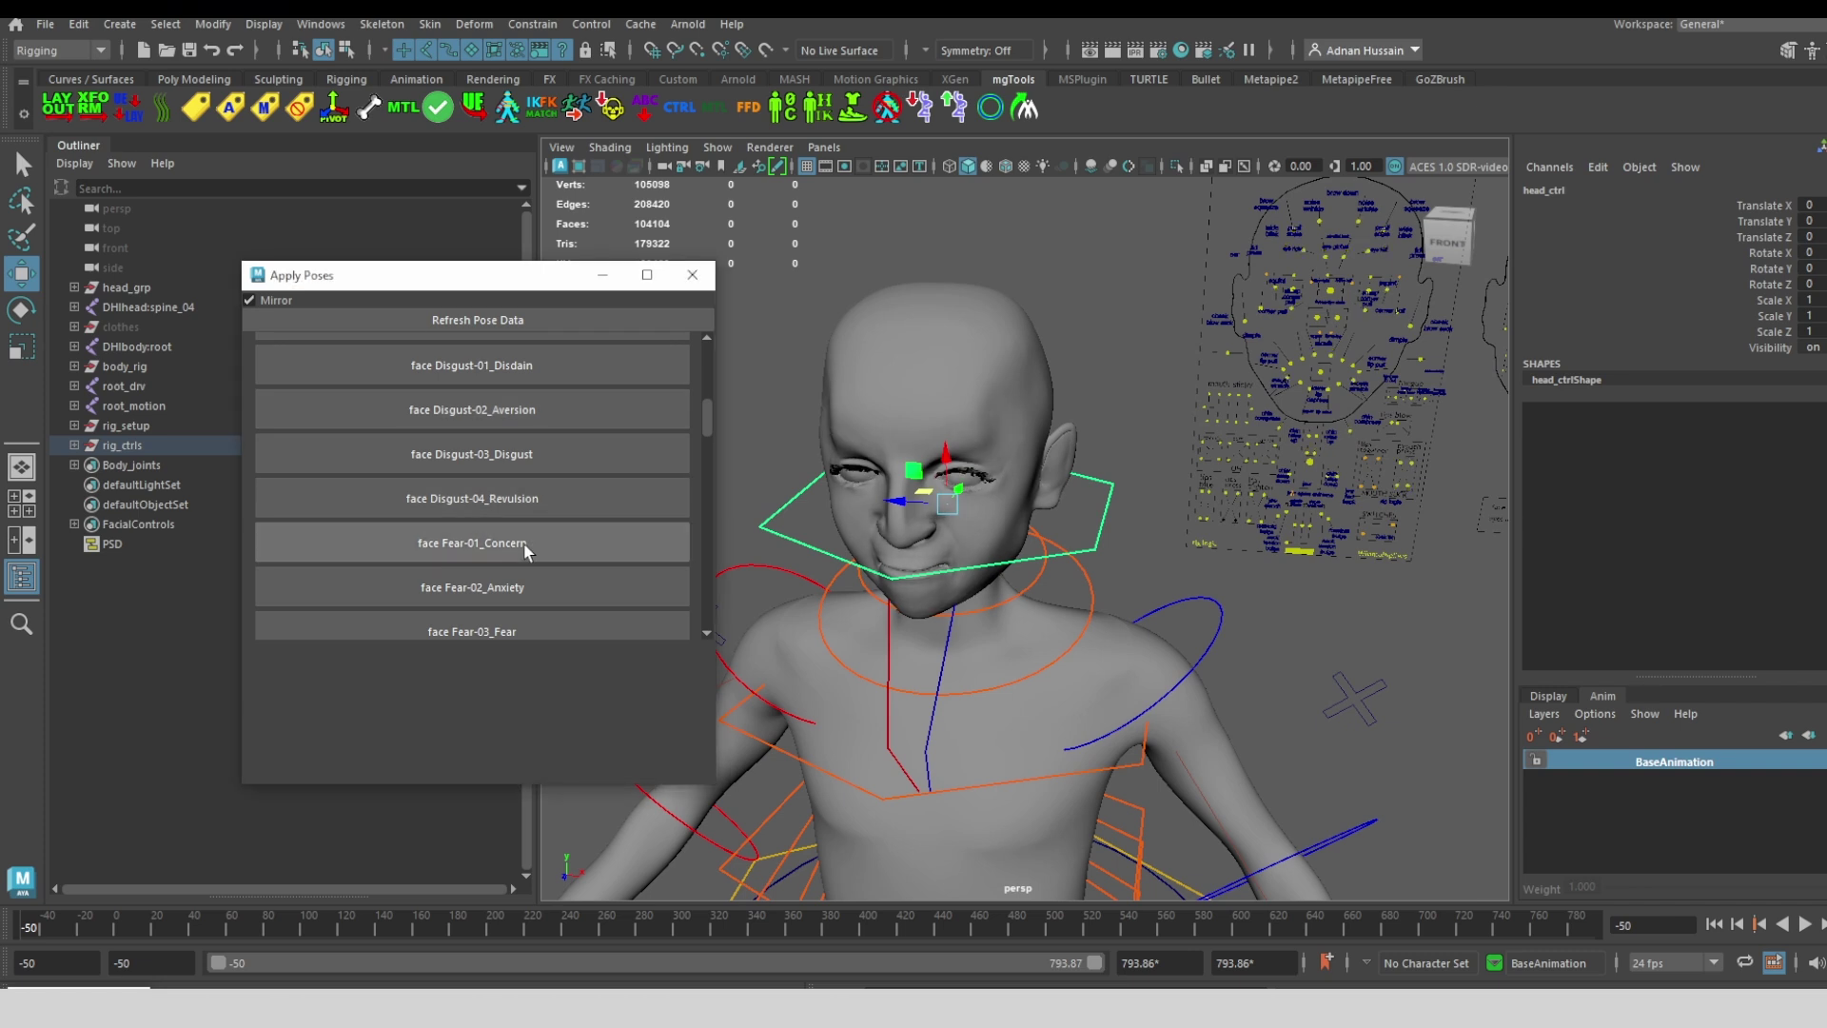
click(571, 489)
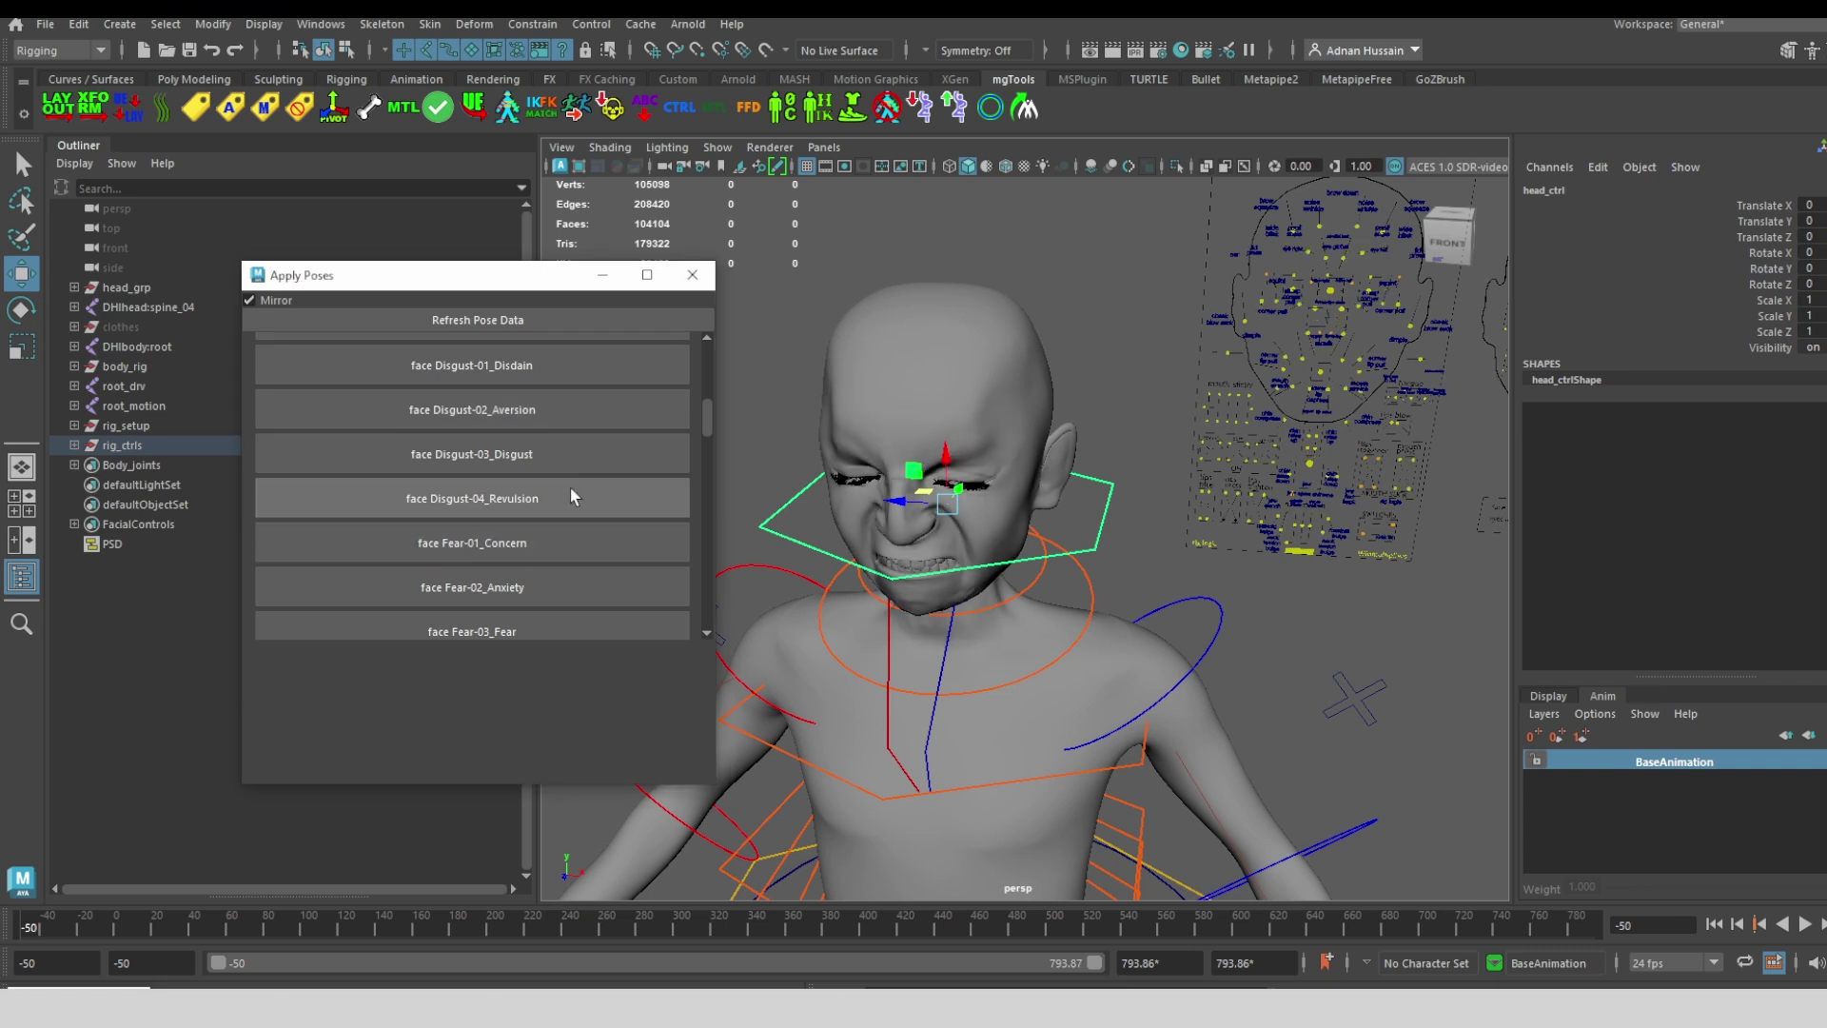
click(528, 590)
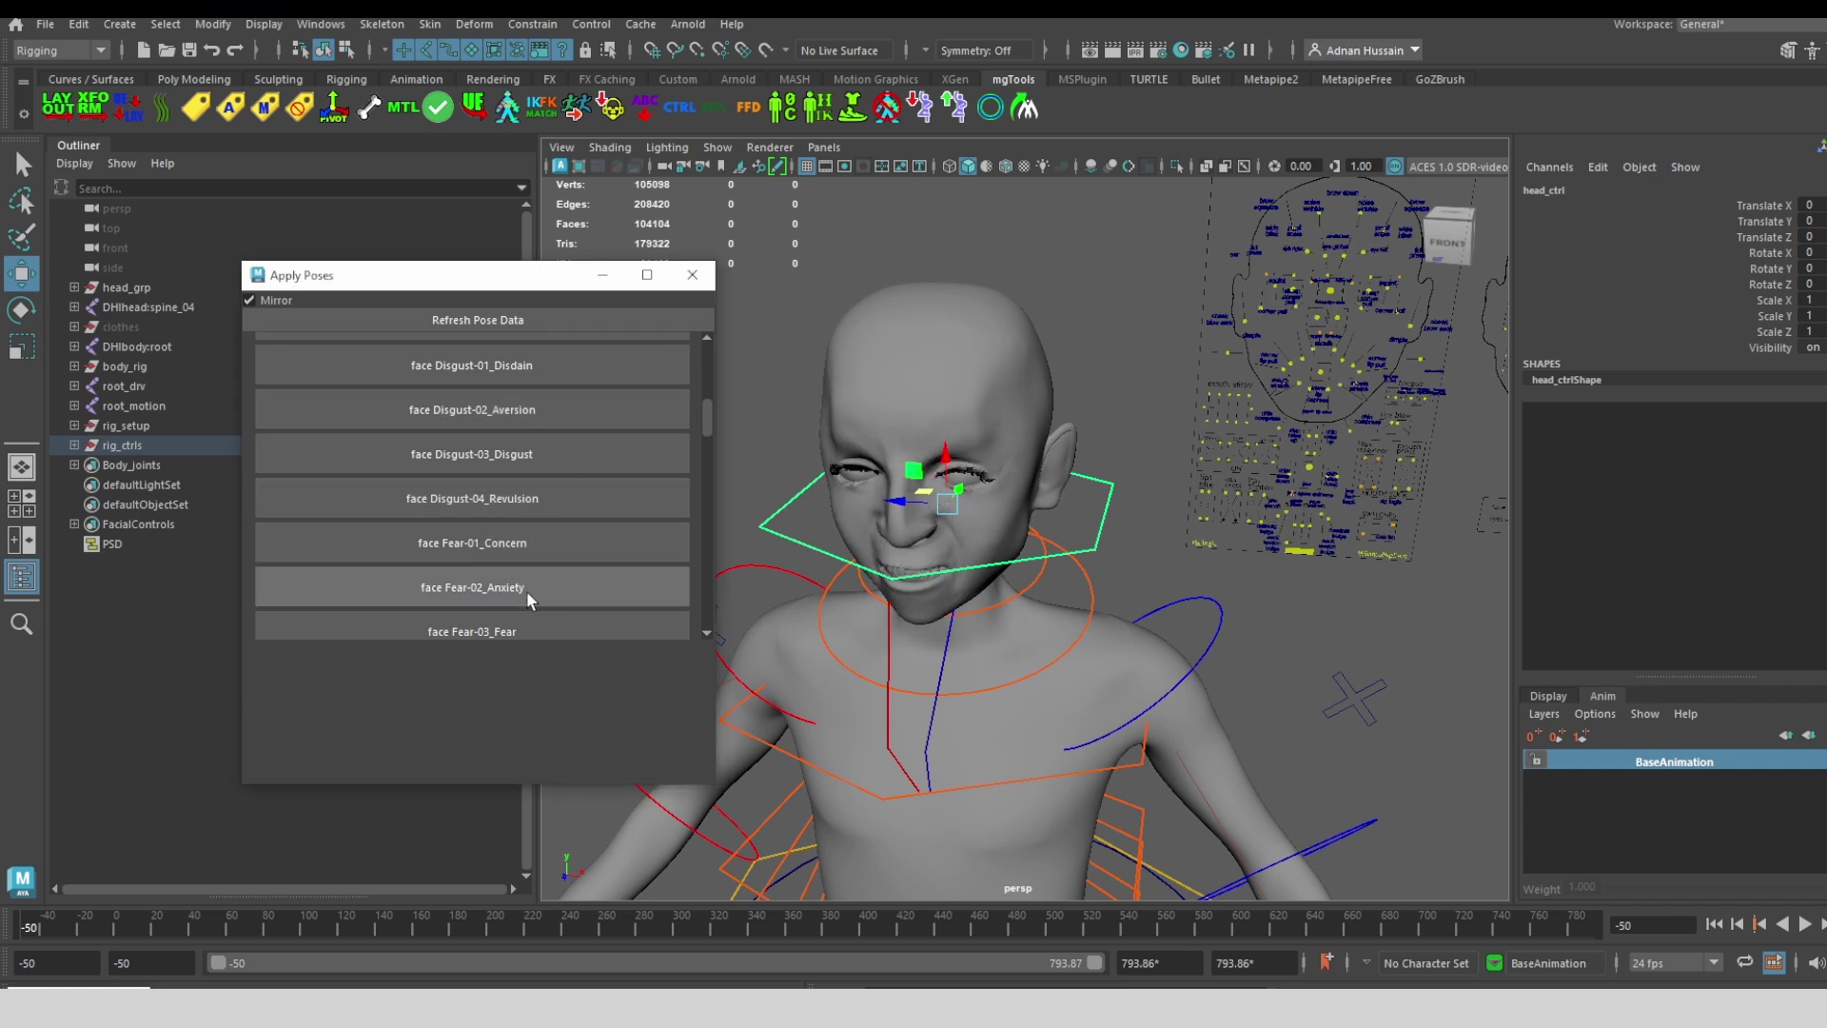
click(533, 632)
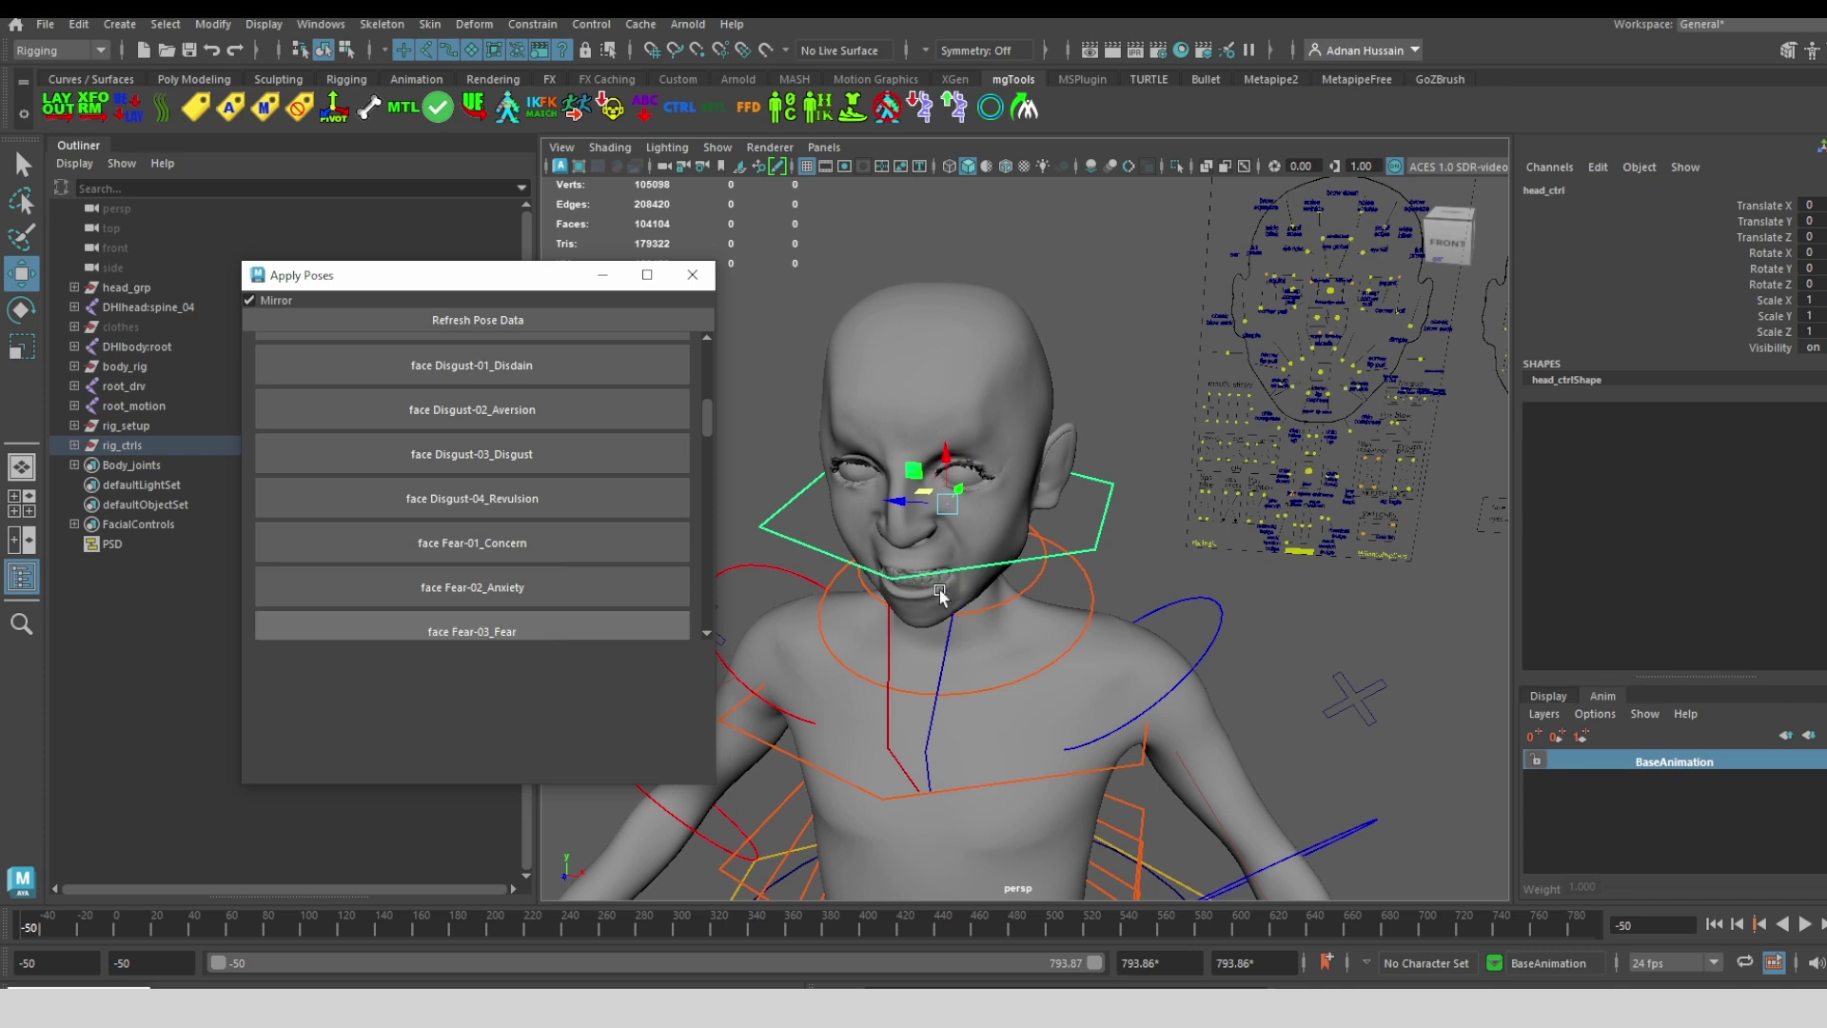
Try the "Joy-02_Amusement" and "Joy-04_Laughter" face poses, reapply "Joy-02_Amusement" and close the pose loader
scroll(561, 552, down, 4)
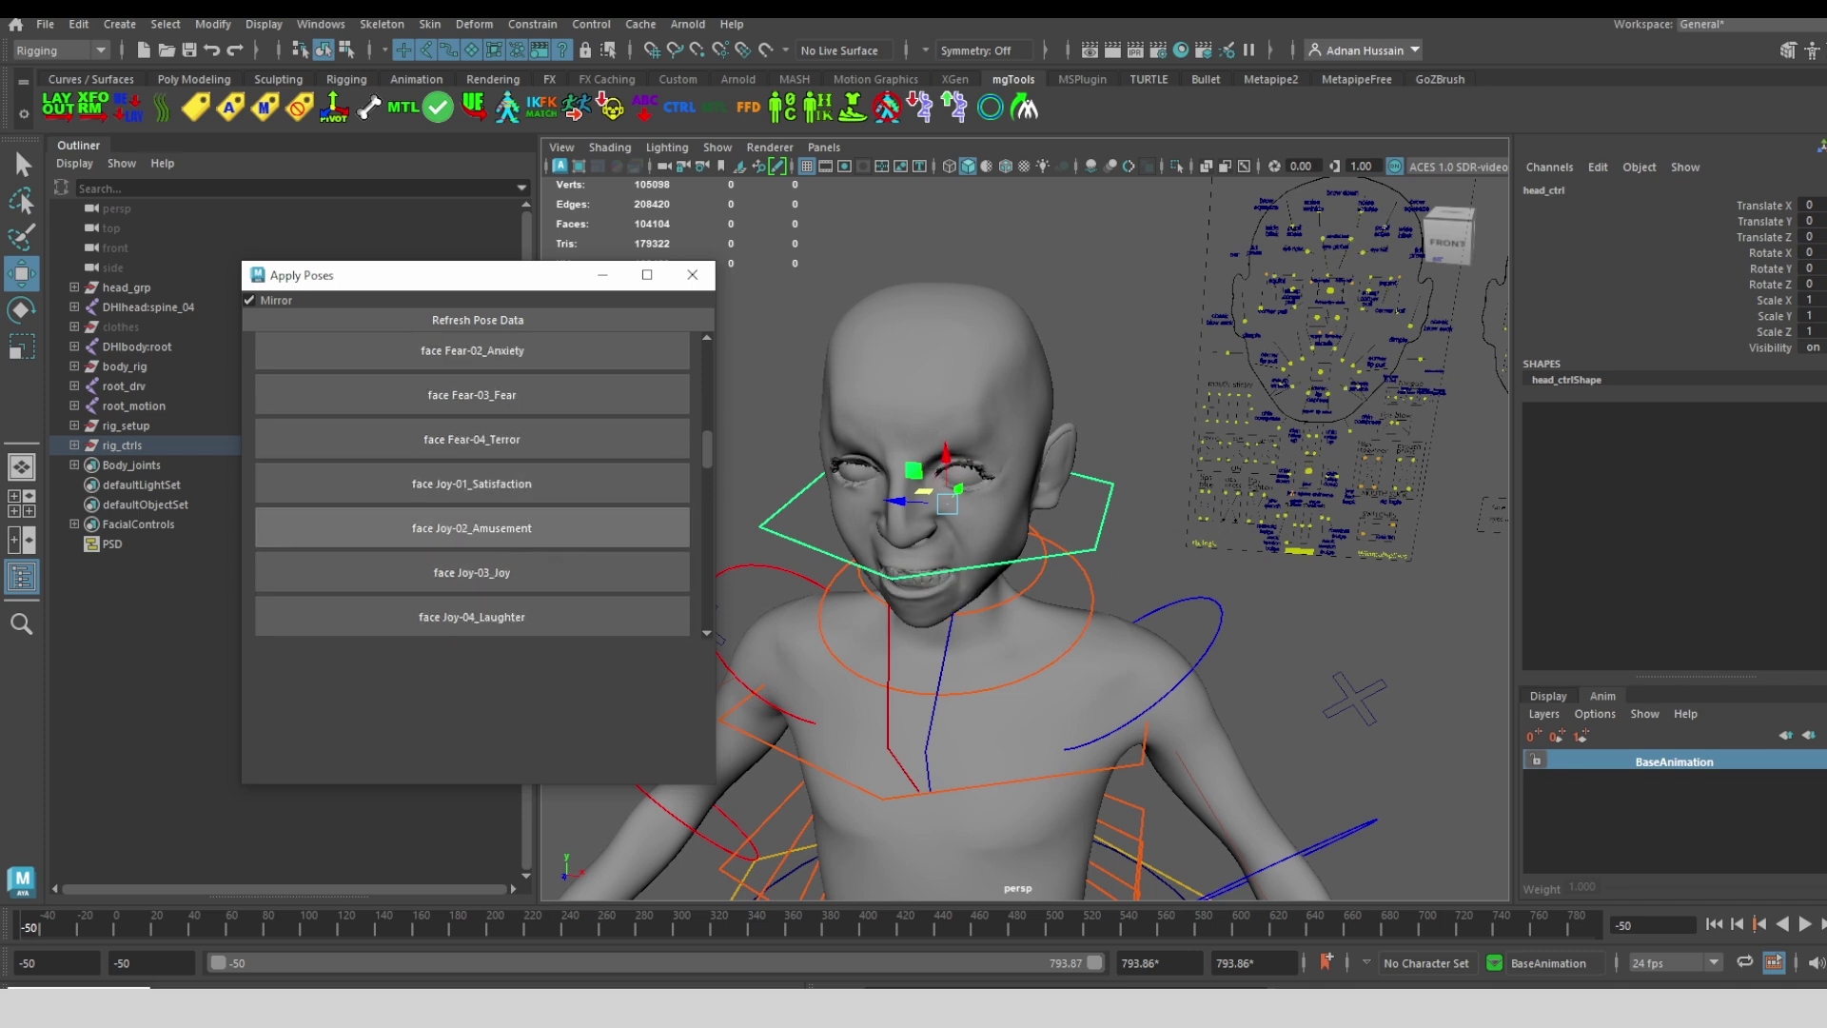
click(512, 533)
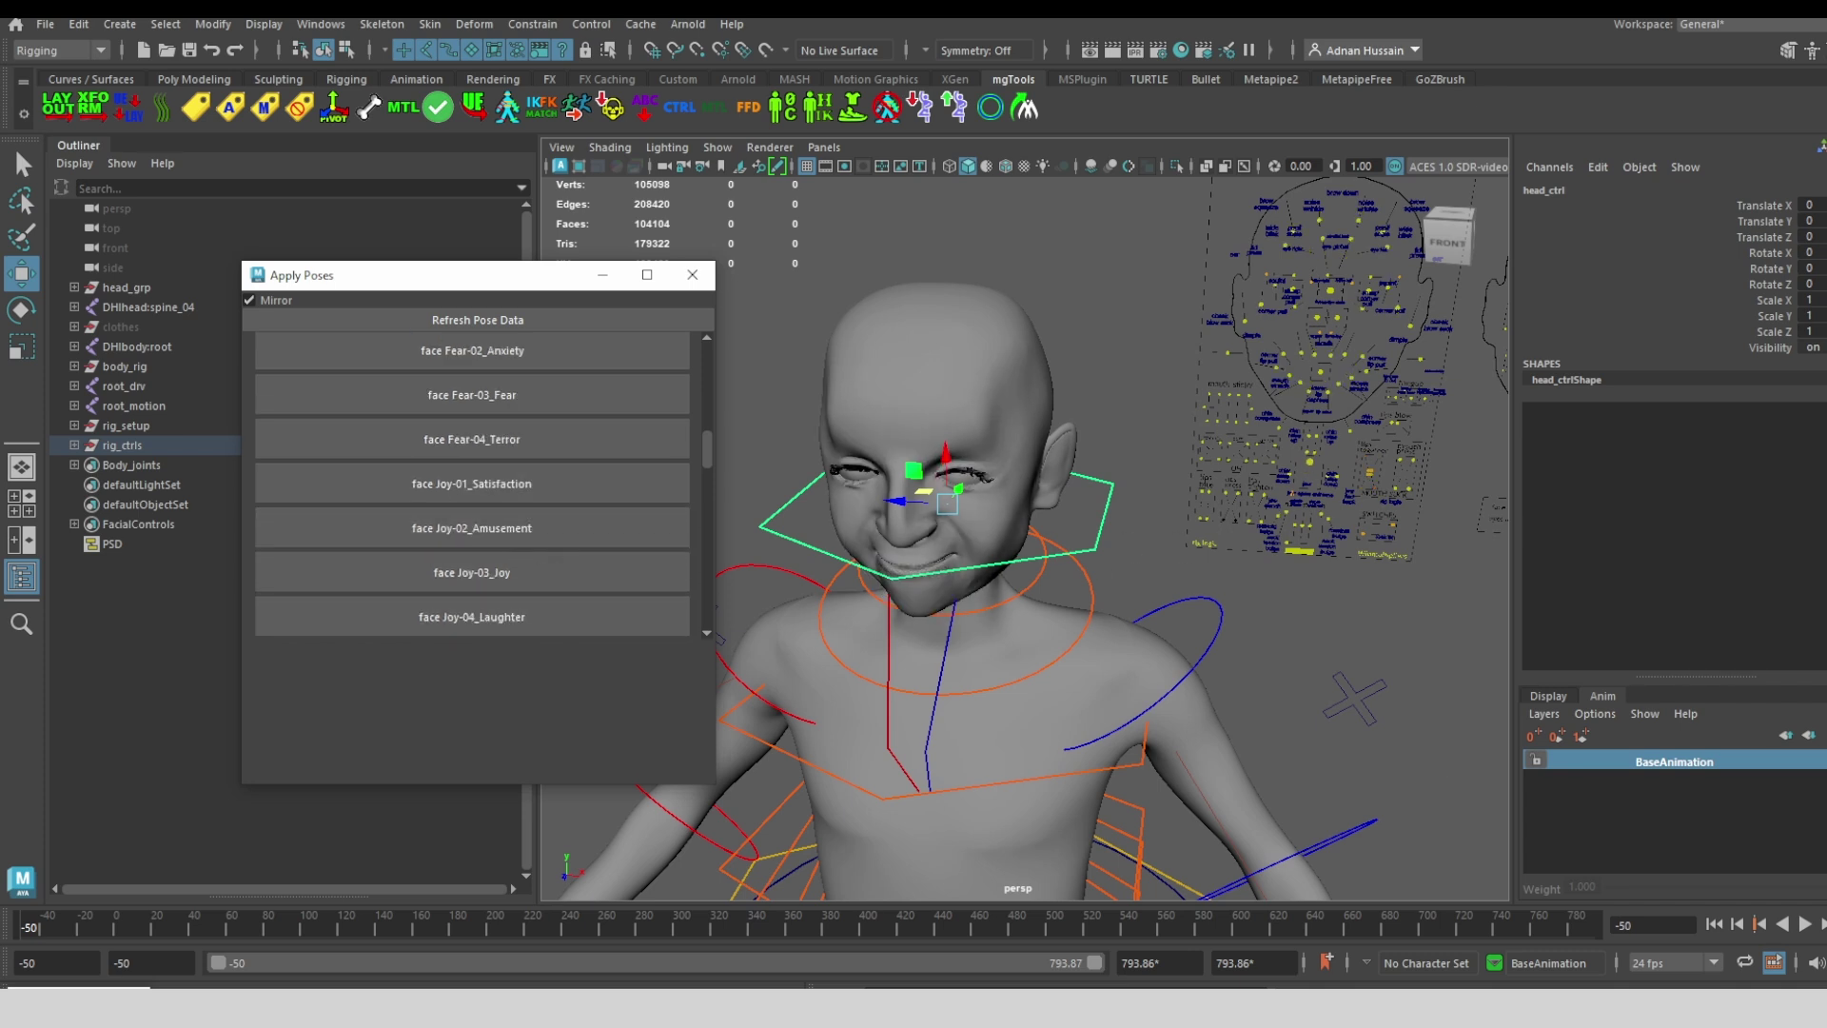
click(525, 620)
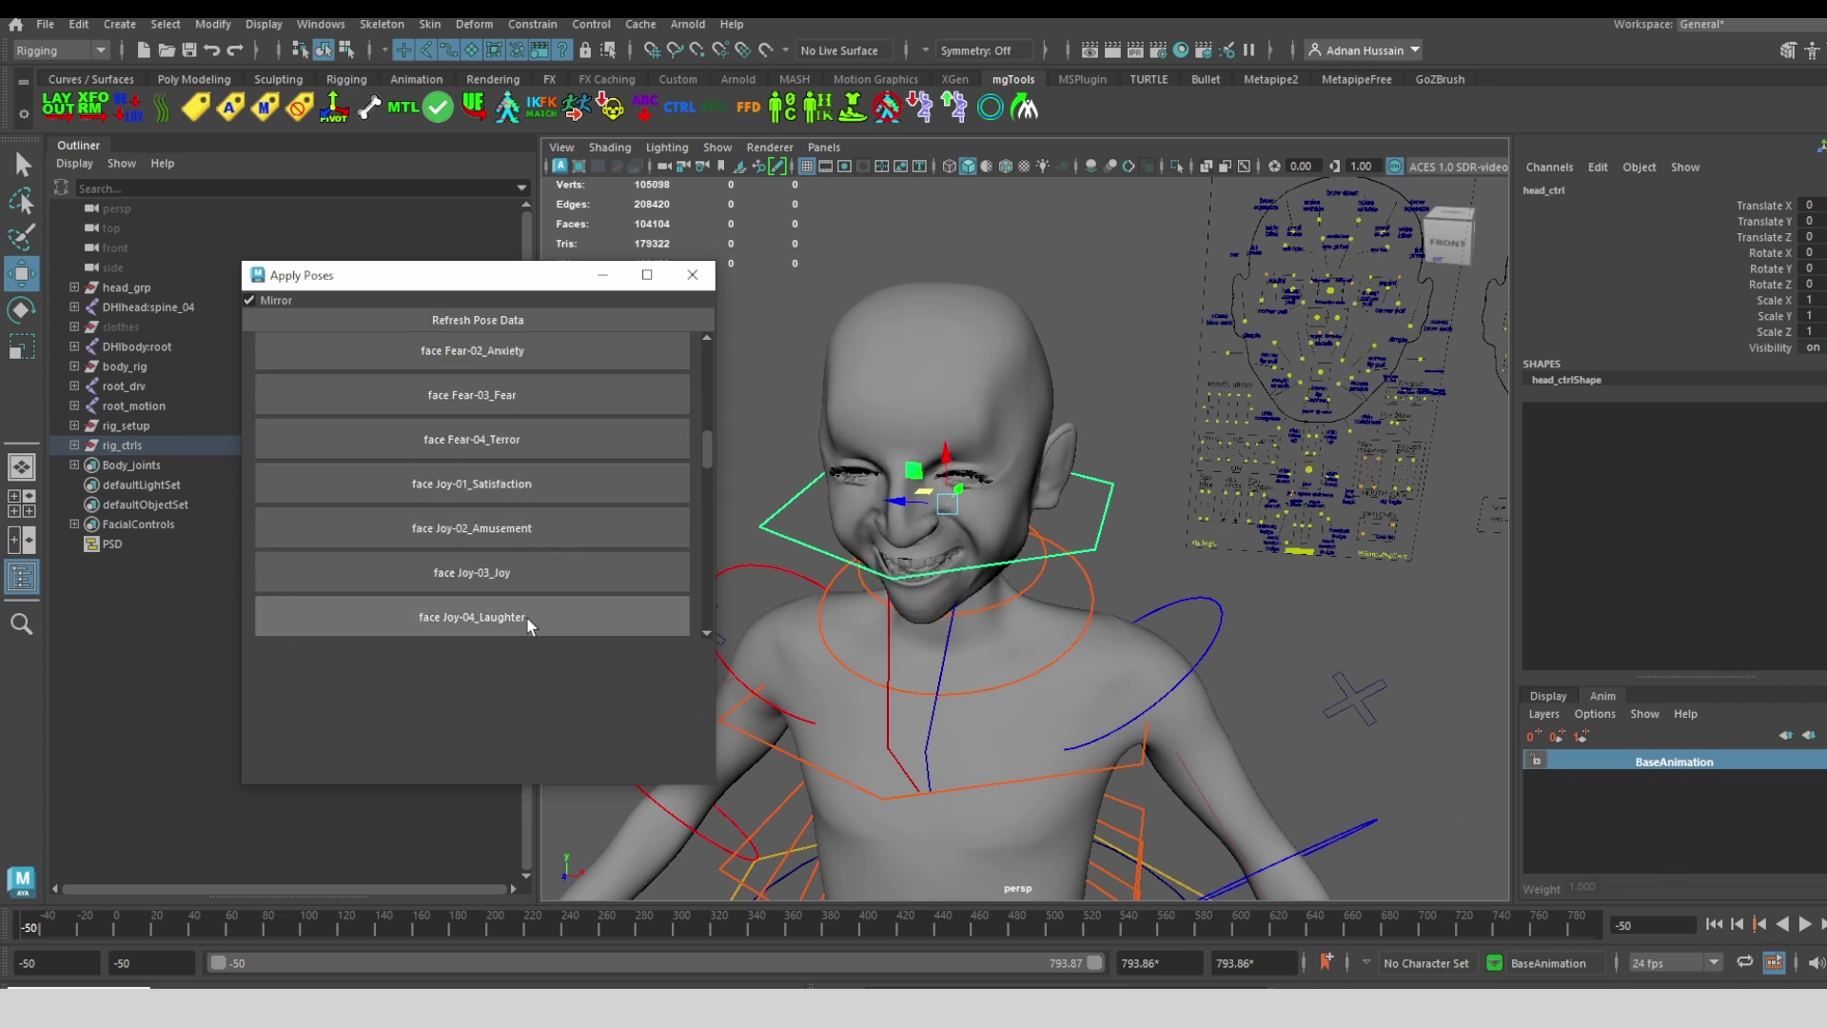
click(512, 533)
scroll(628, 390, up, 8)
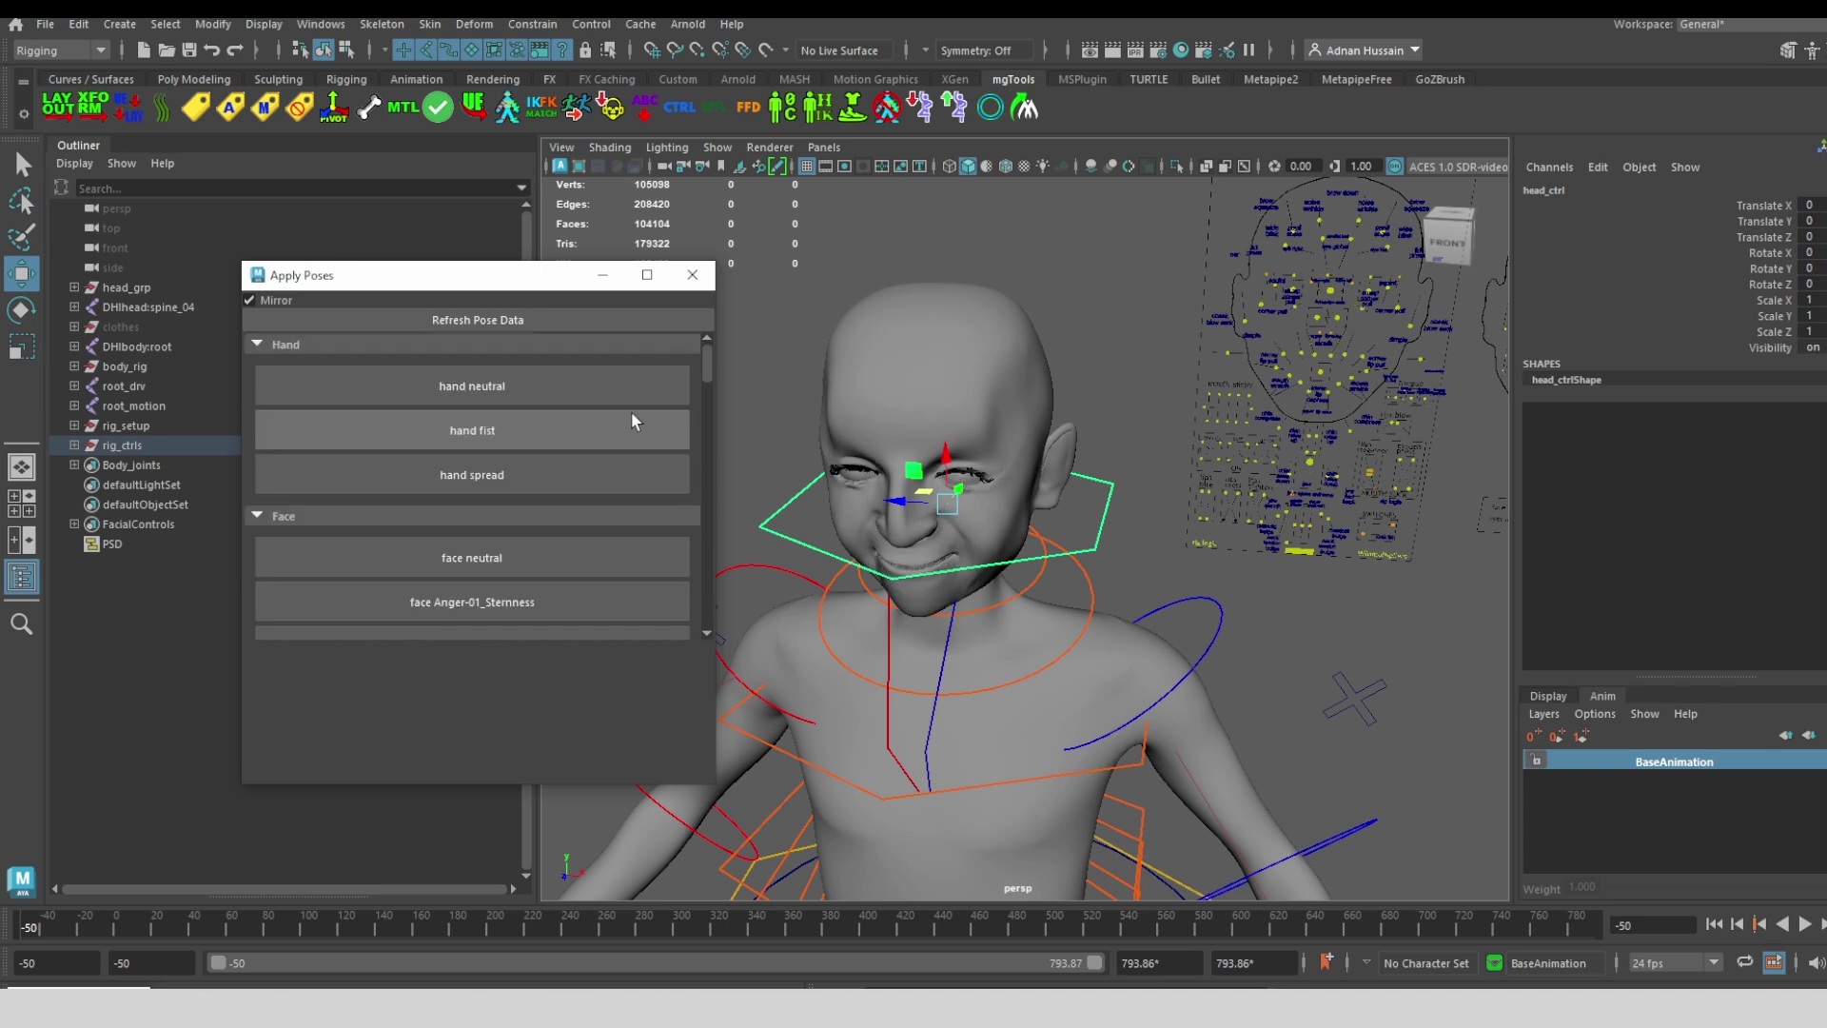
click(692, 274)
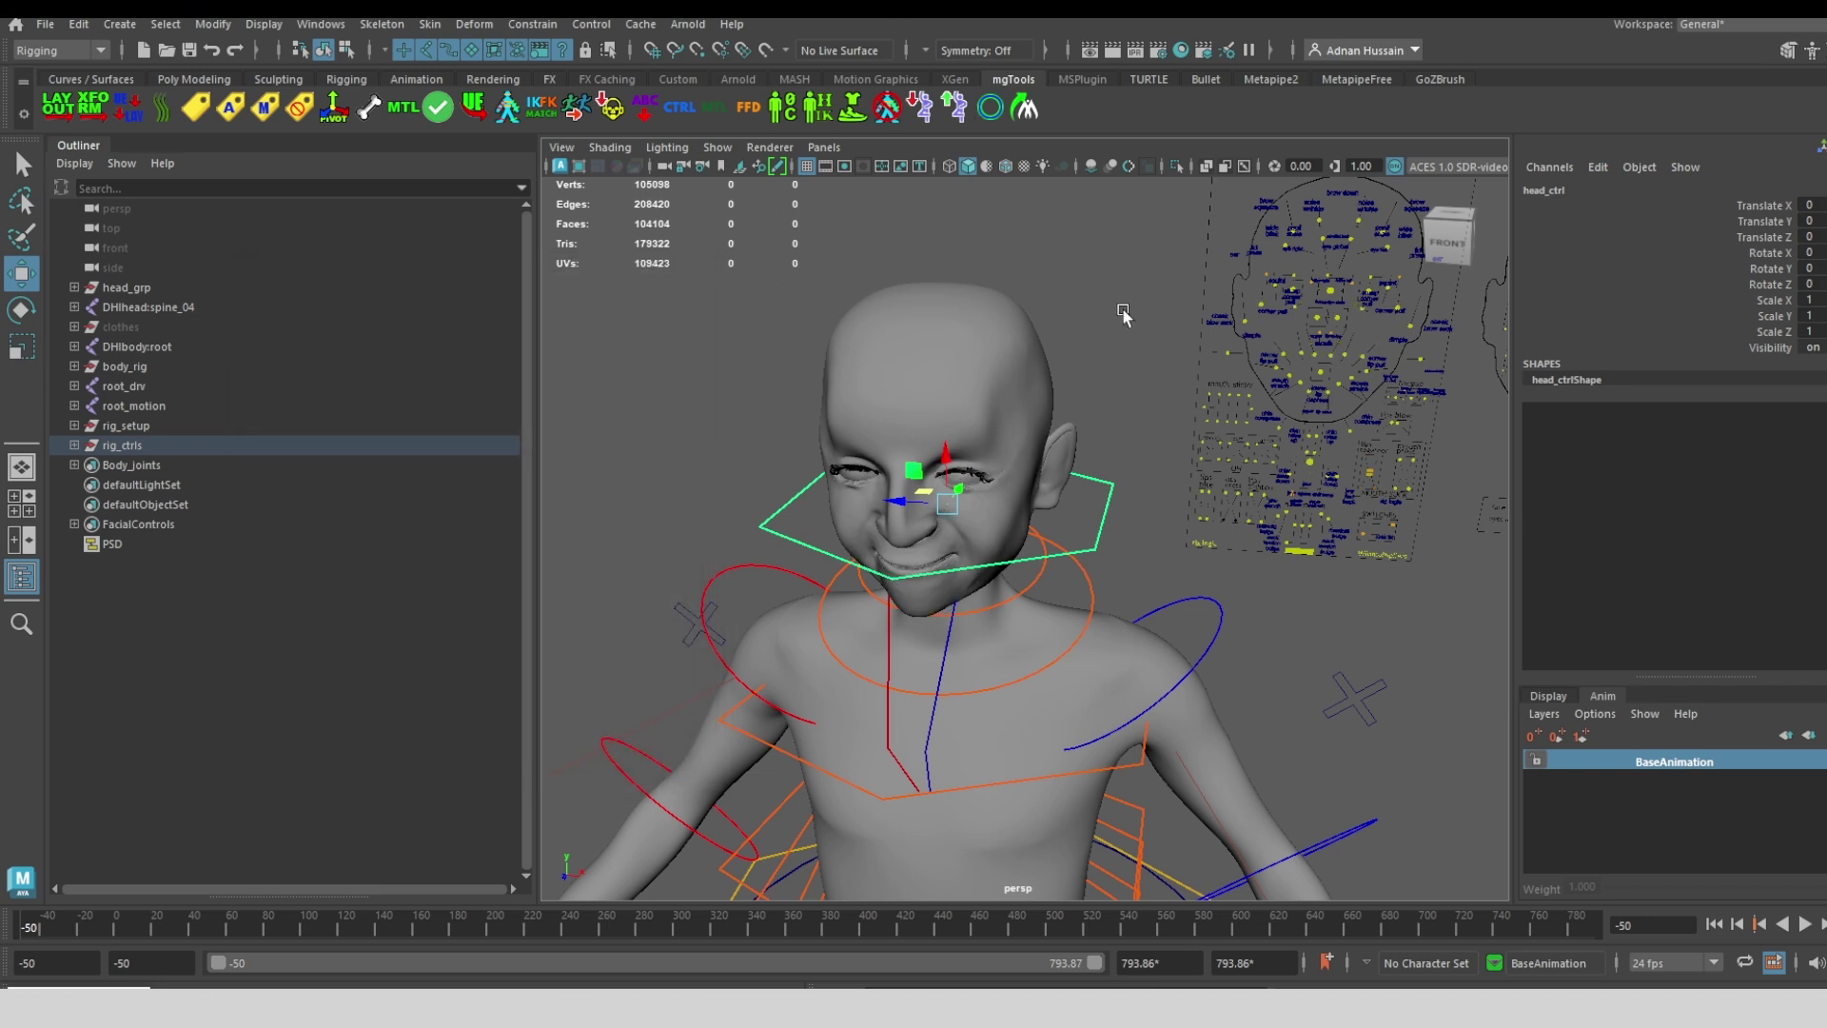
Scale the curve of the character's left upper-arm FK control by a factor of .5, and scale it again by 2
alt+right_drag(1132, 418, 1076, 333)
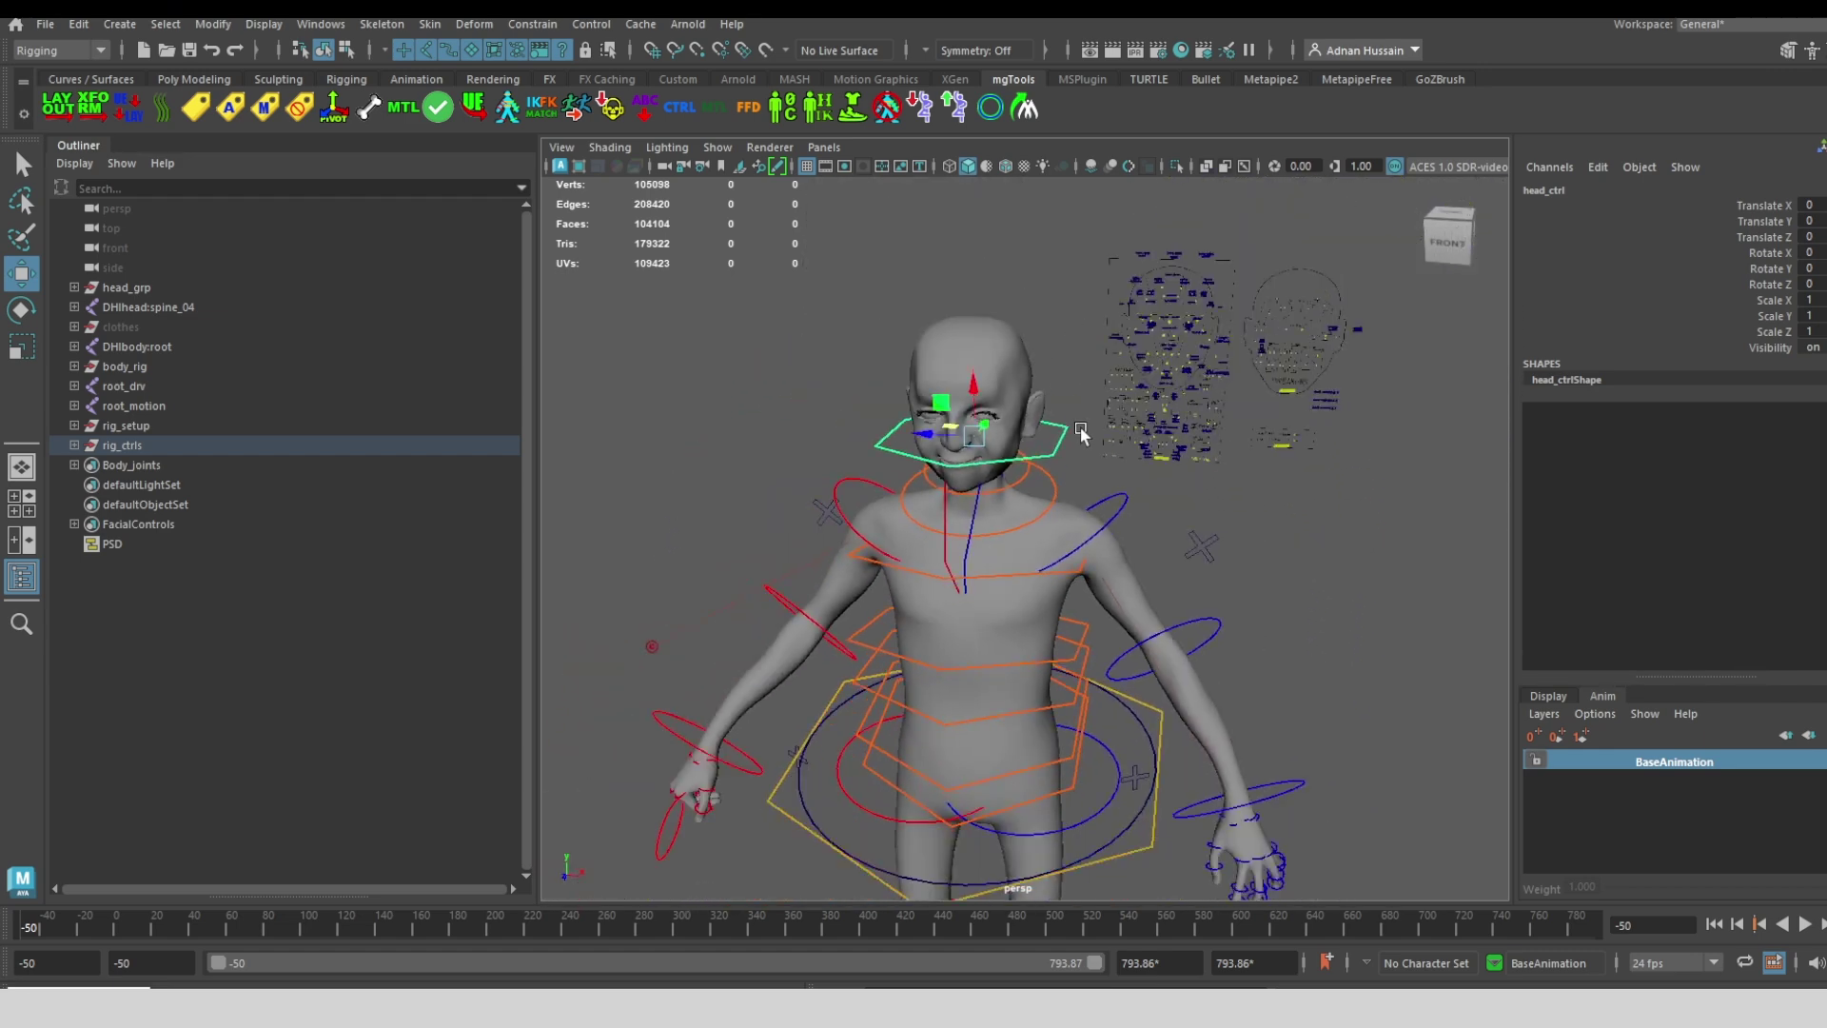
click(1127, 499)
alt+middle_drag(1199, 503, 1183, 381)
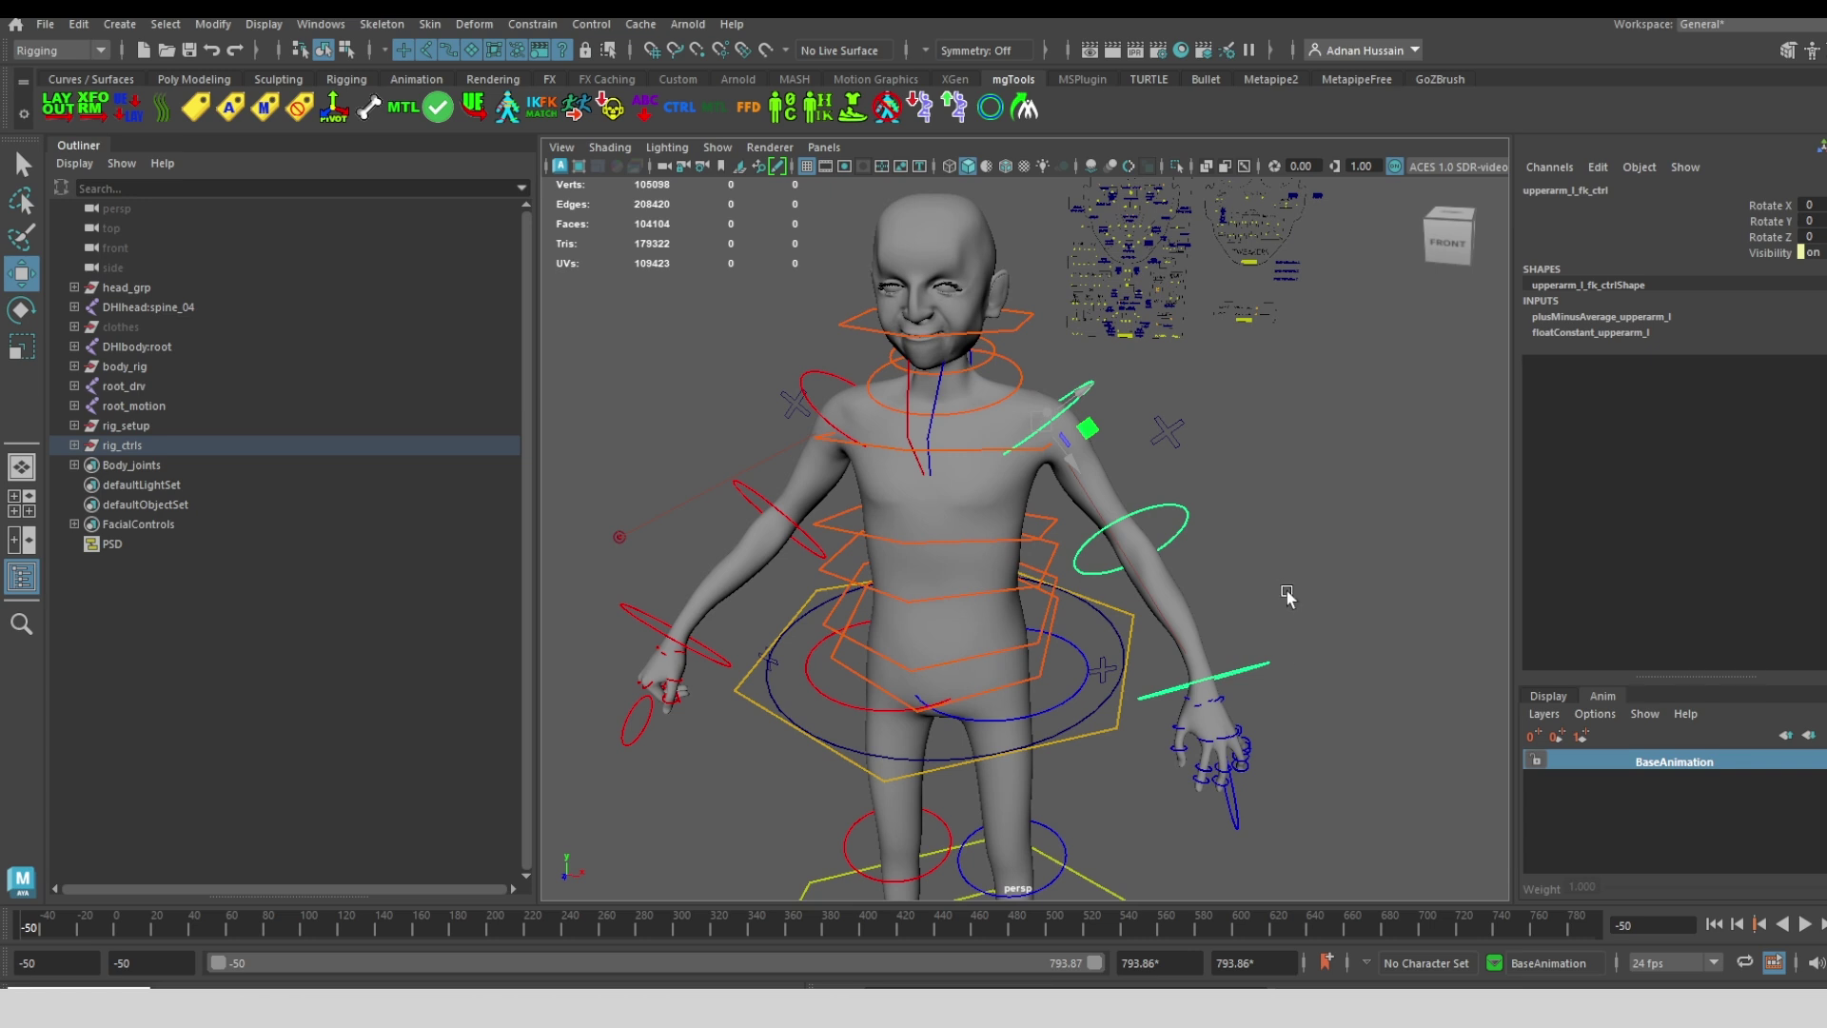
click(990, 111)
drag(949, 463, 1338, 324)
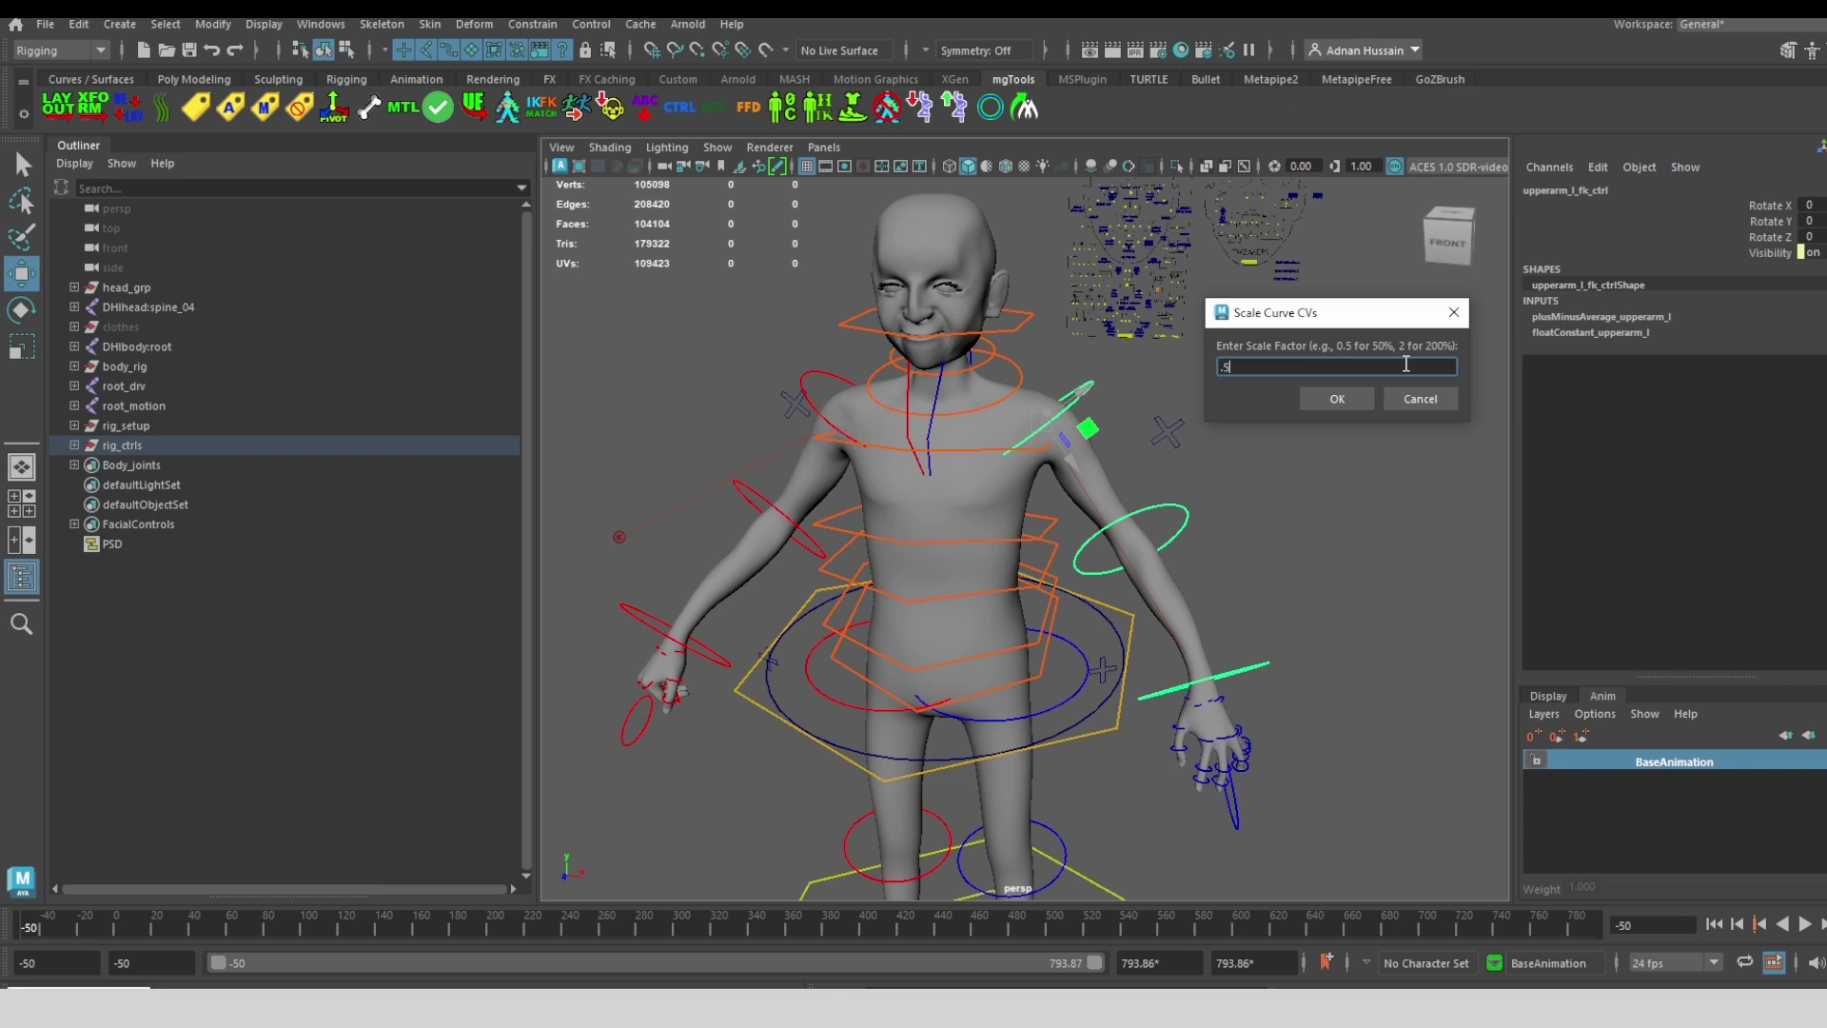
click(1350, 399)
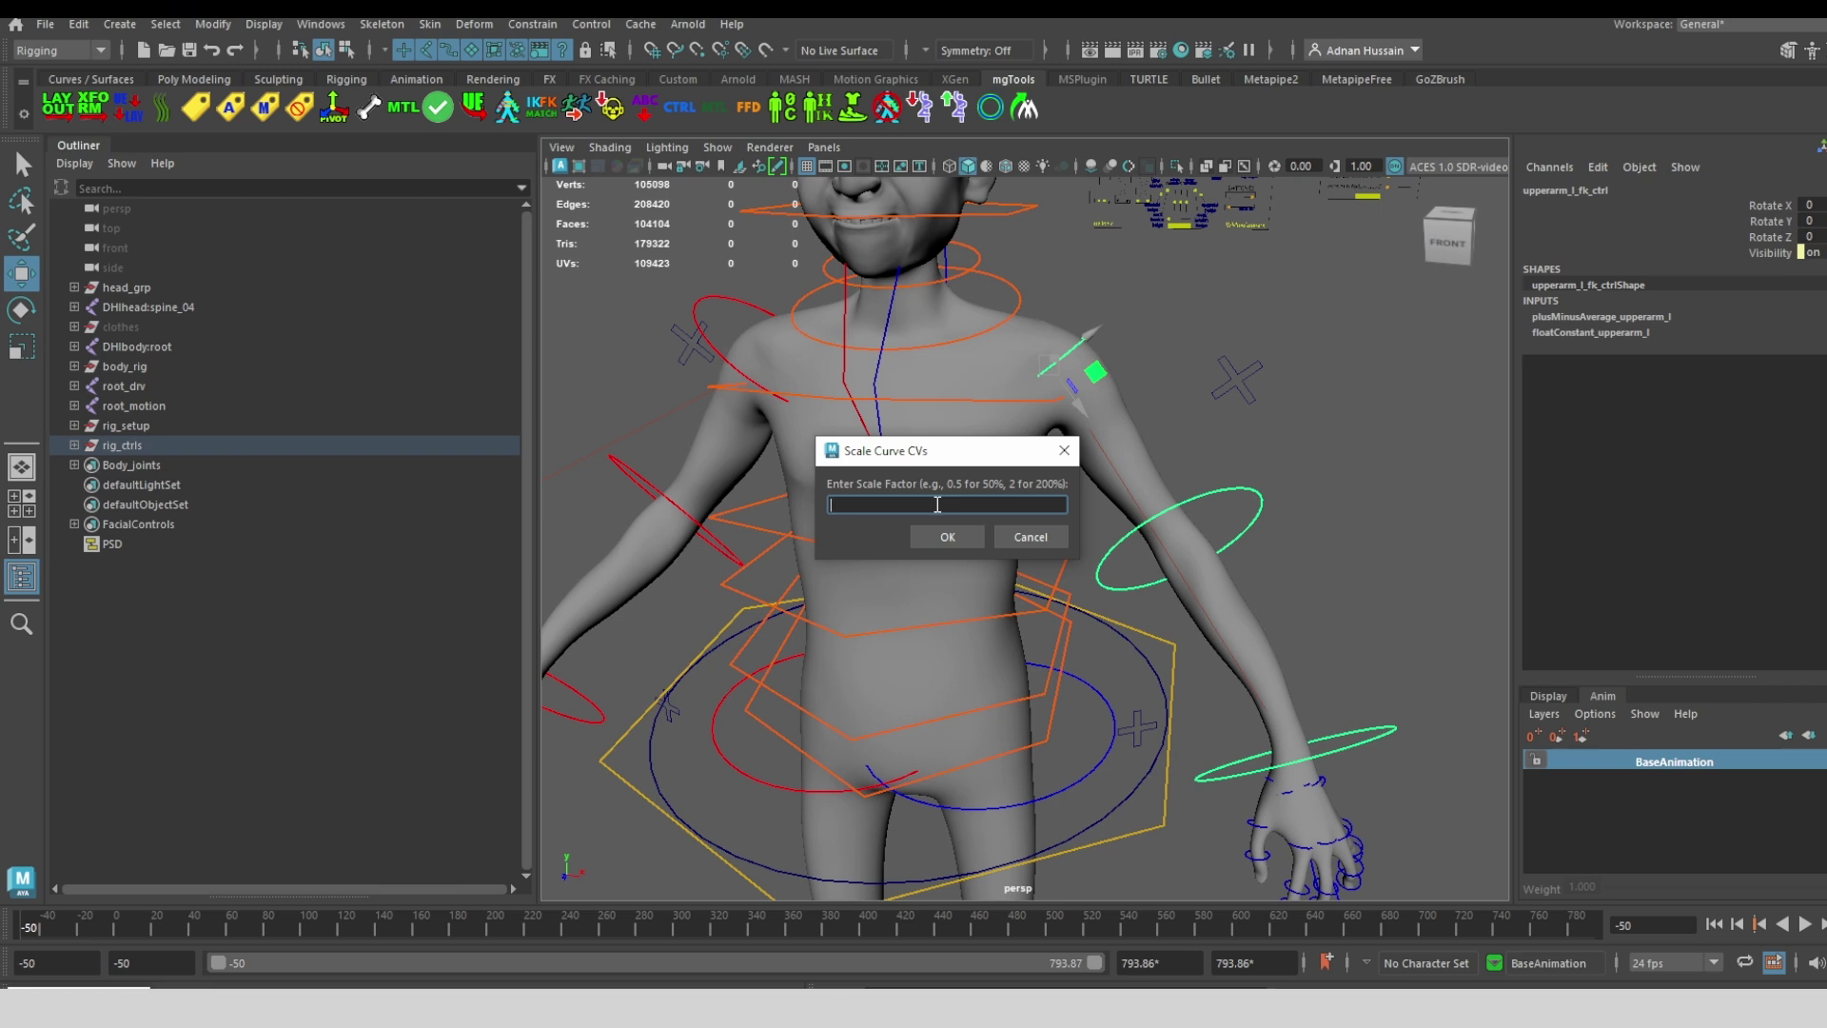
text(2)
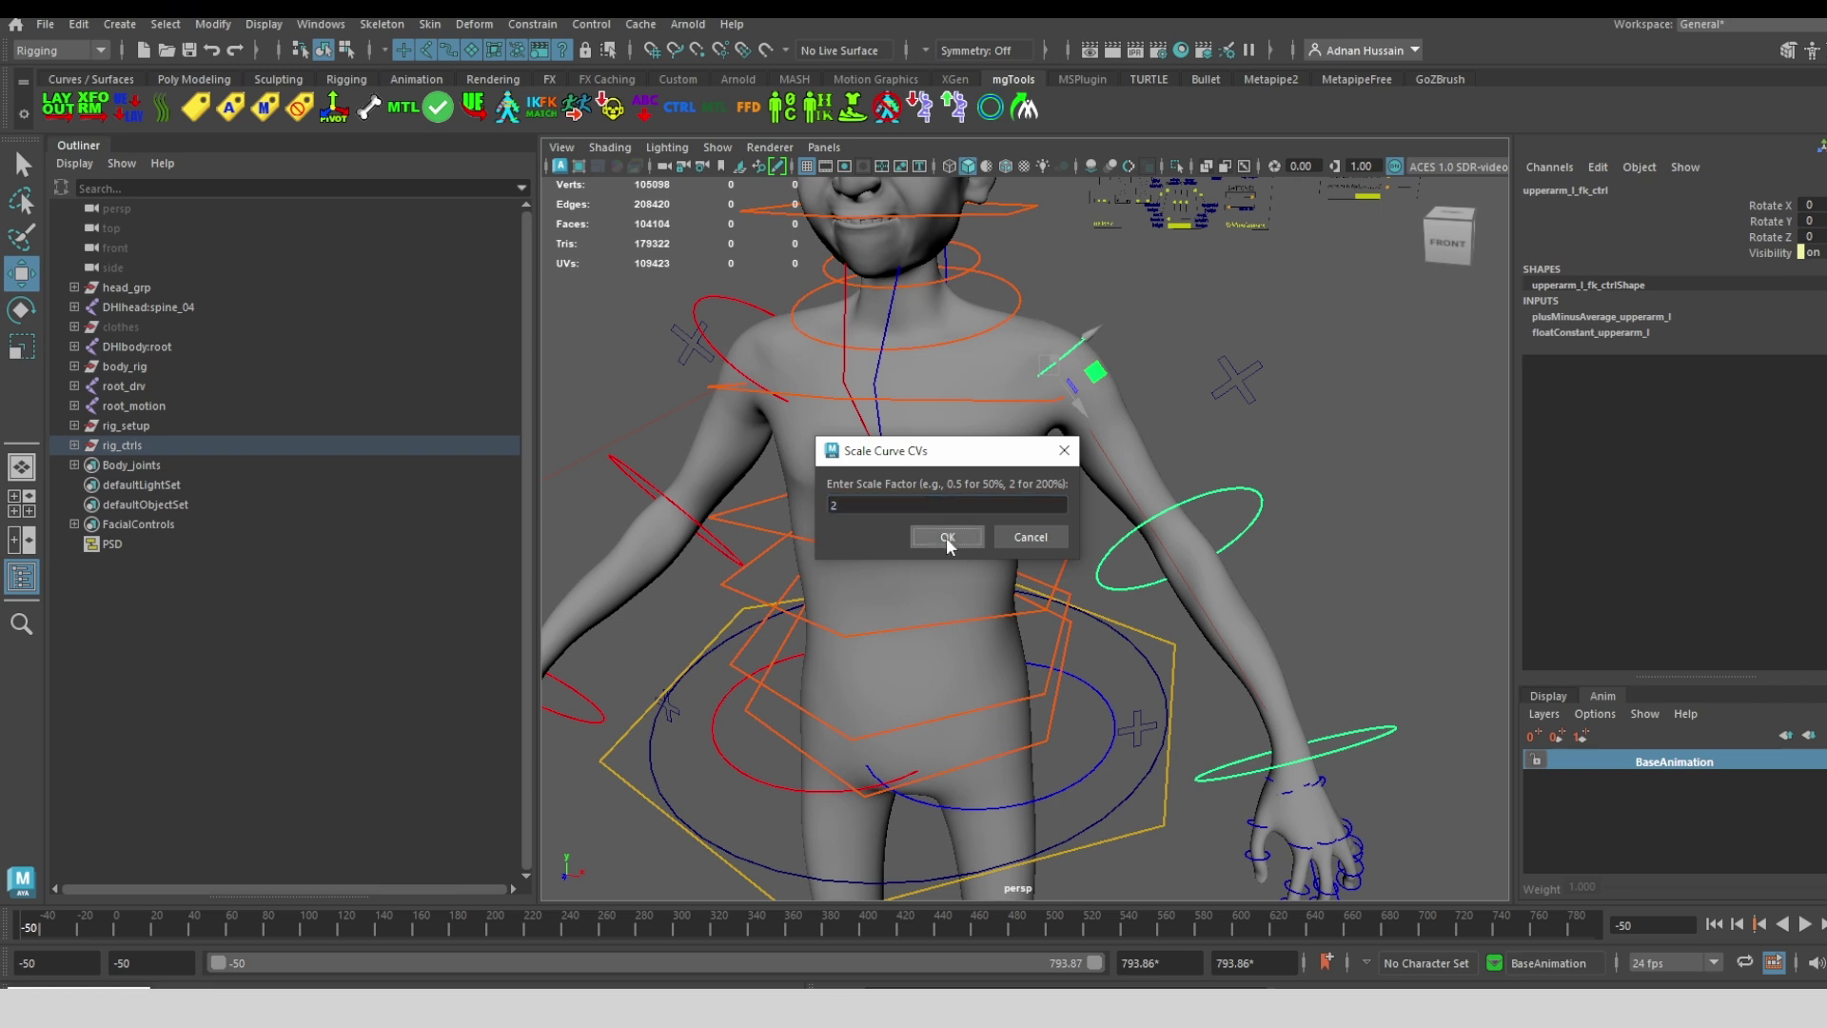
click(952, 539)
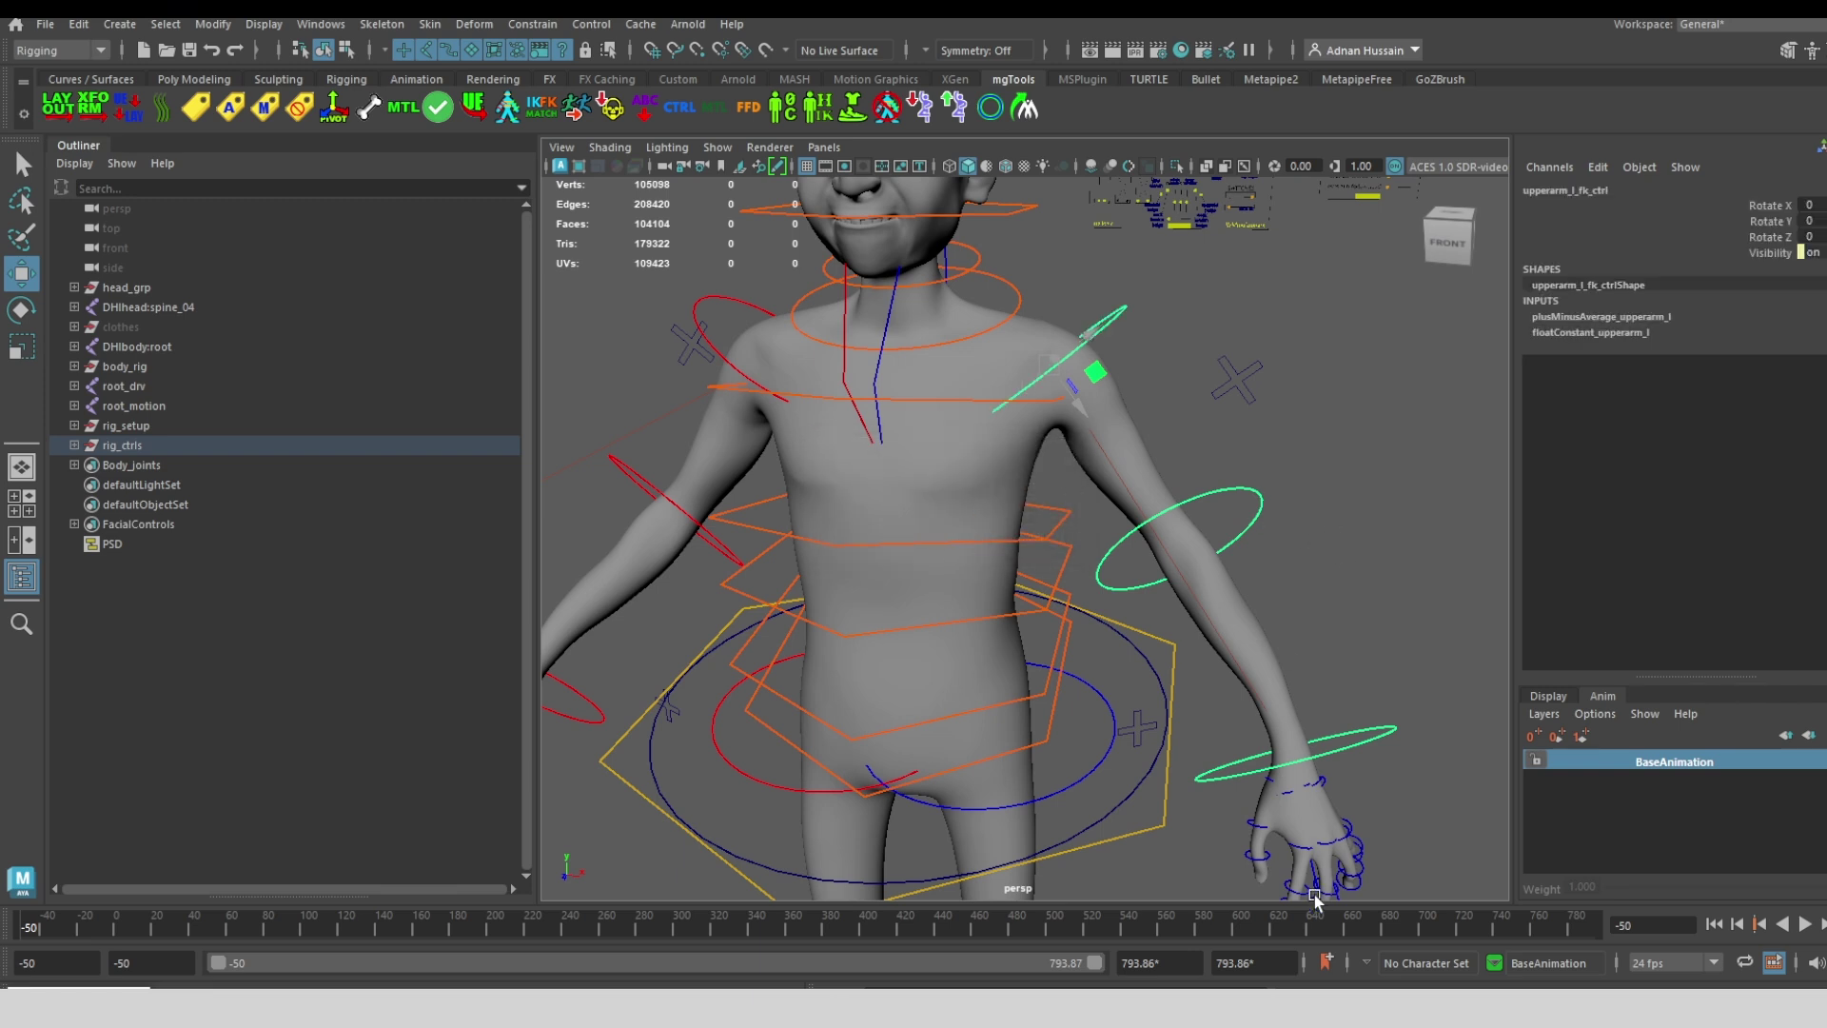
Scale the curve of the character's left hand FK control by a factor of .3
click(1370, 742)
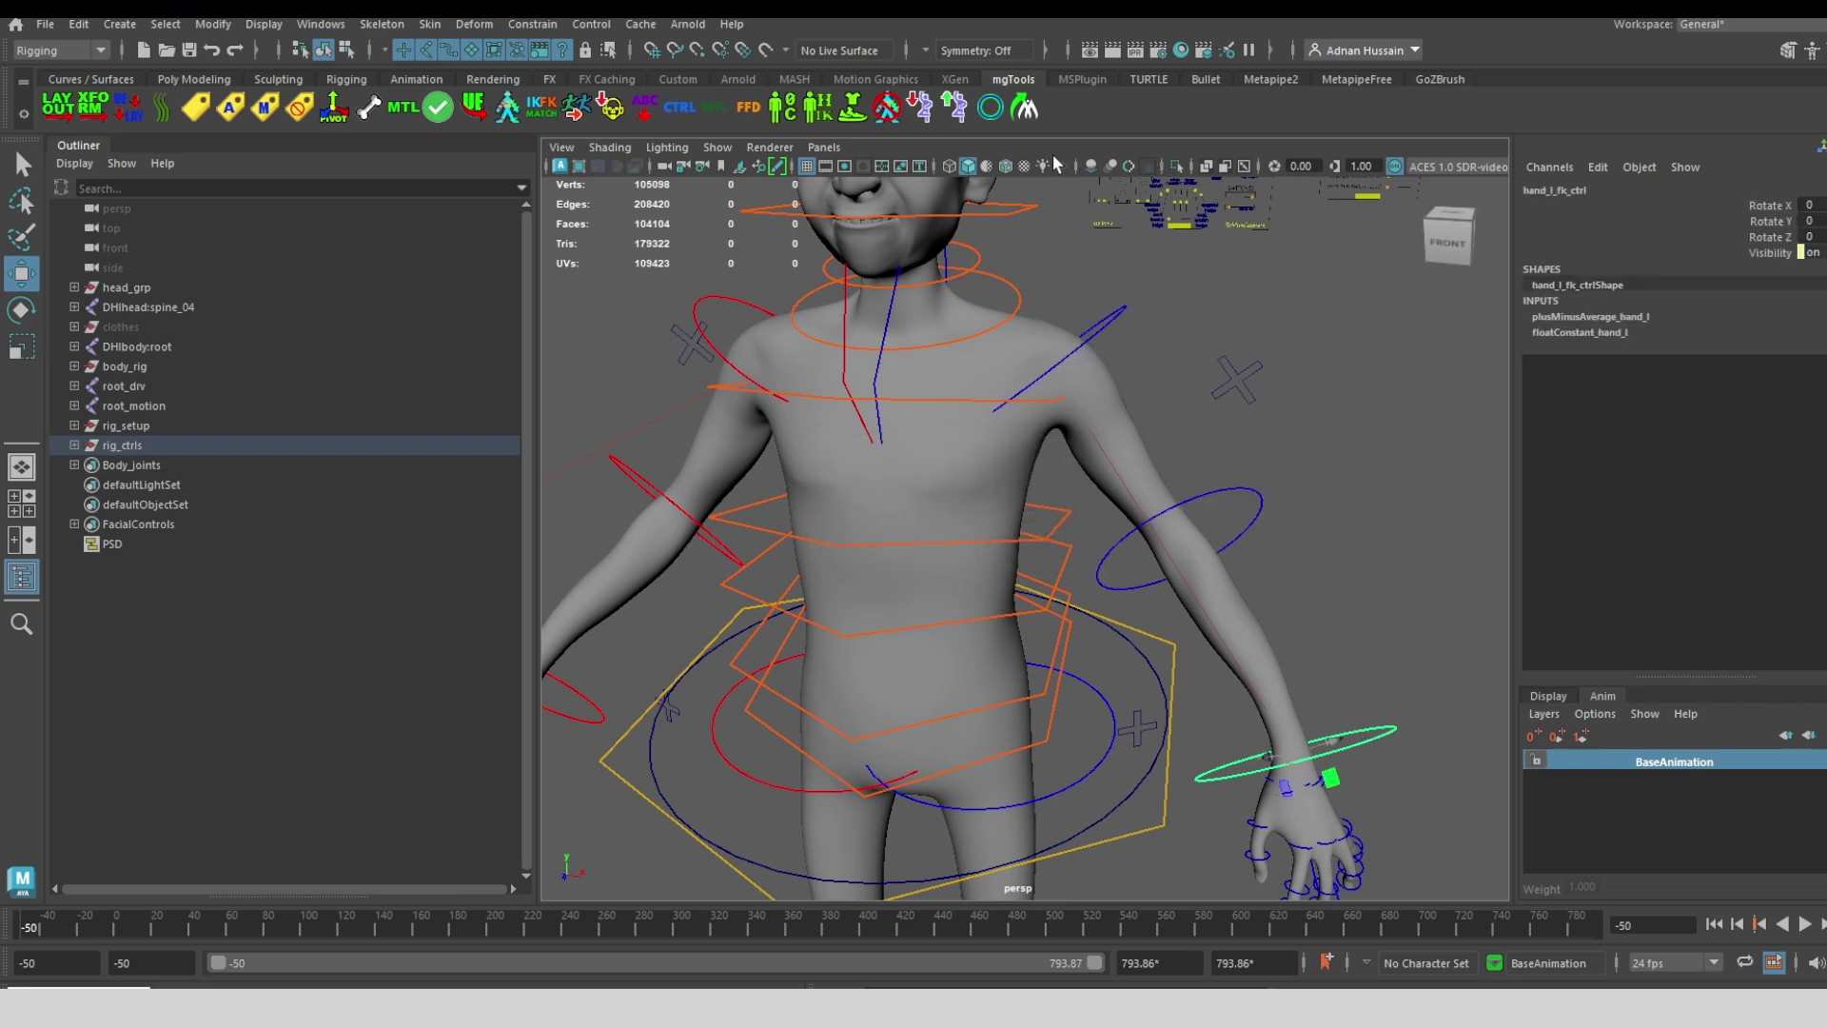
click(990, 109)
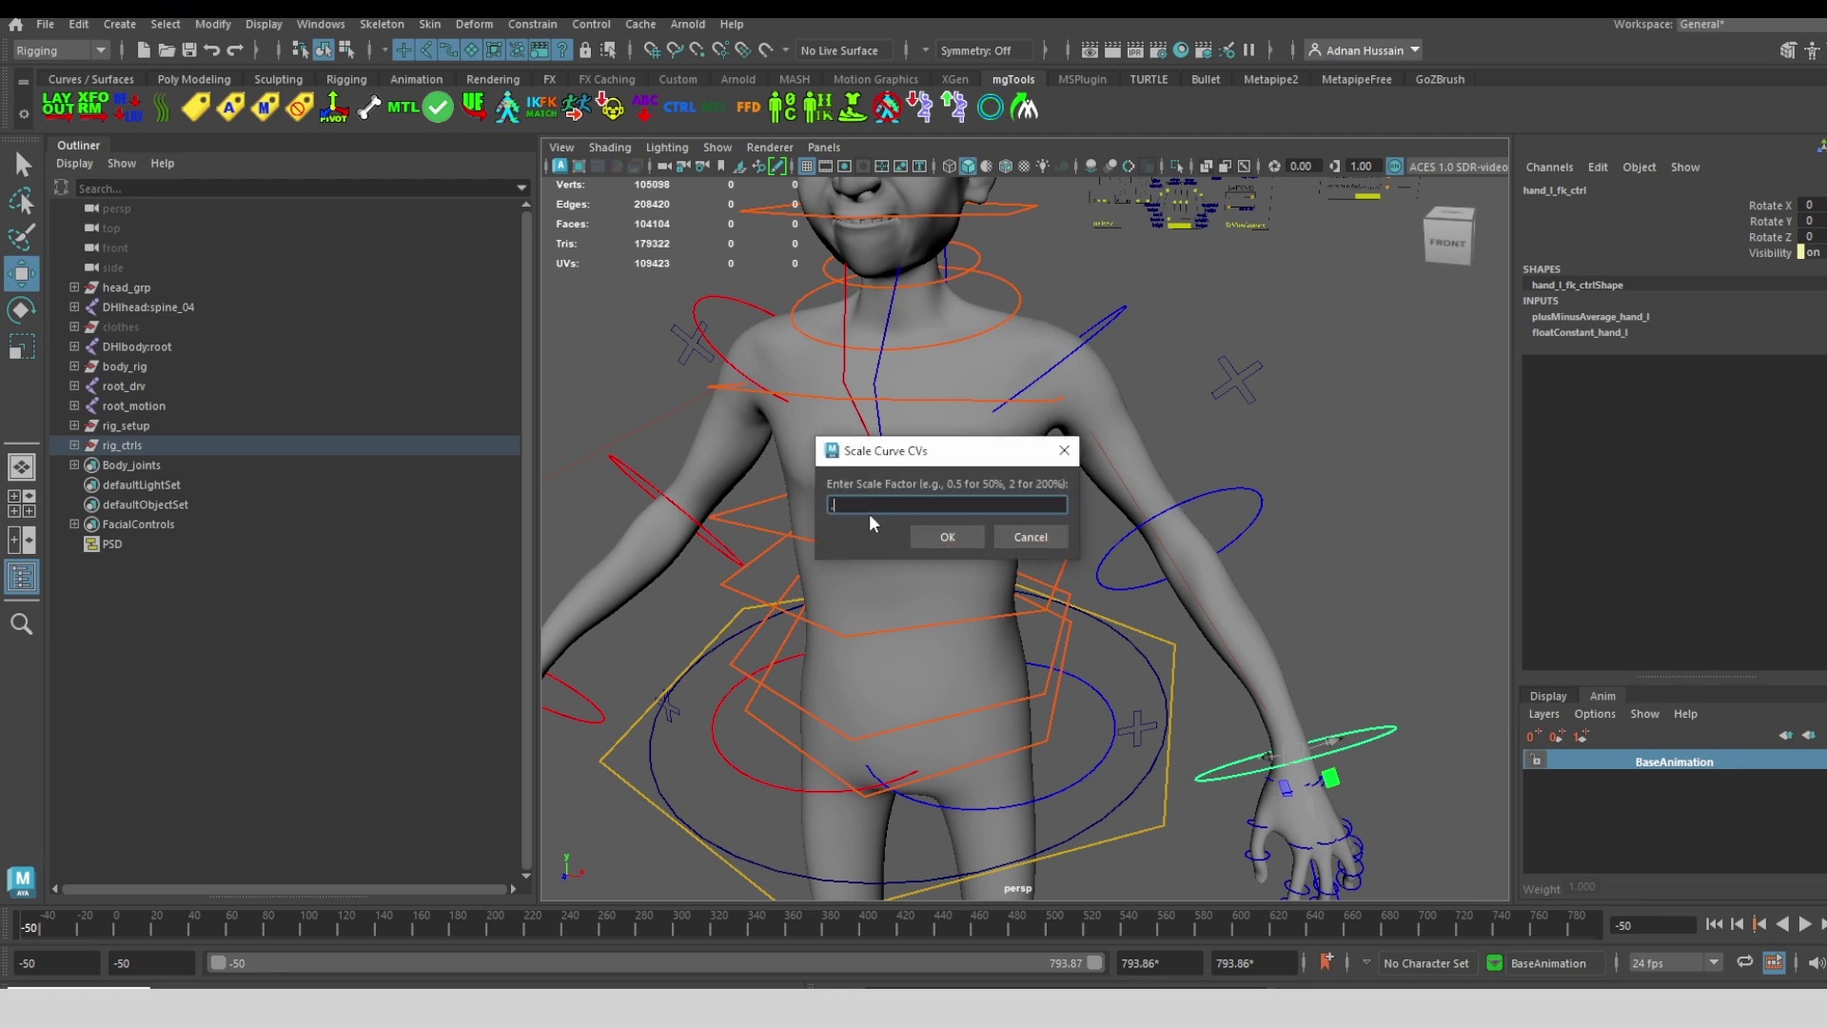
click(947, 537)
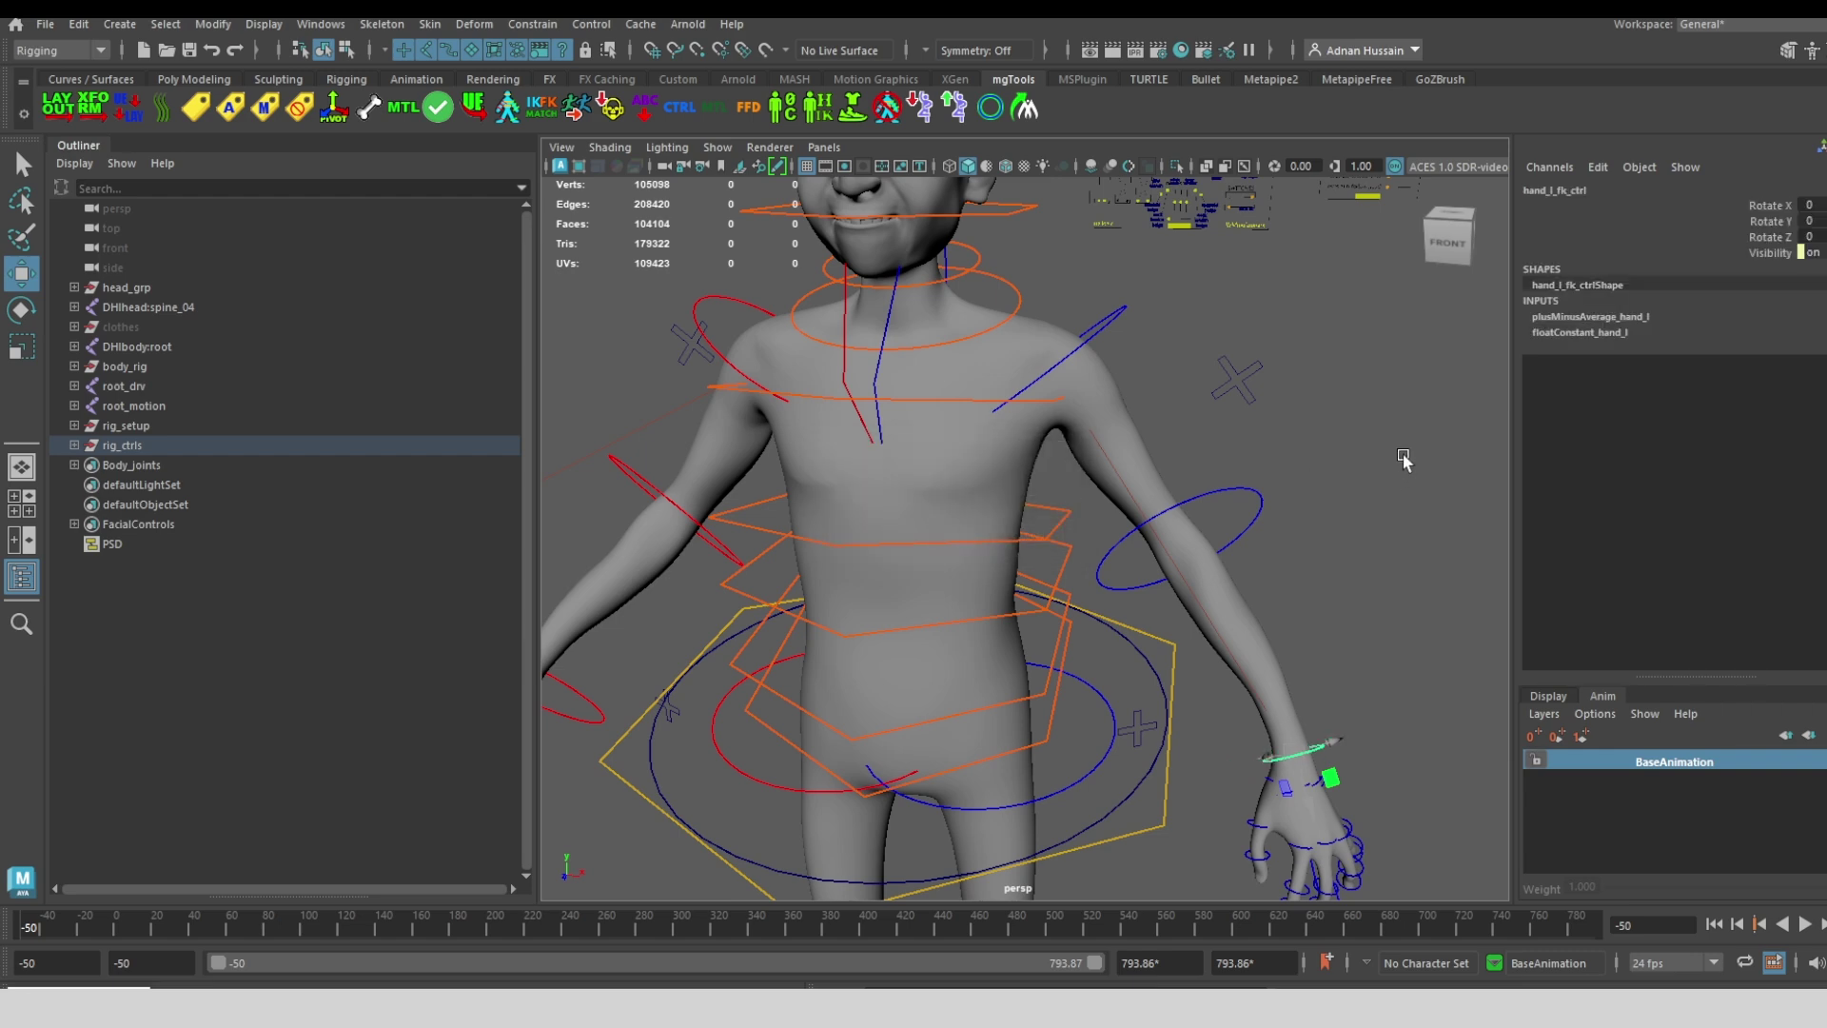
scroll(1334, 438, down, 5)
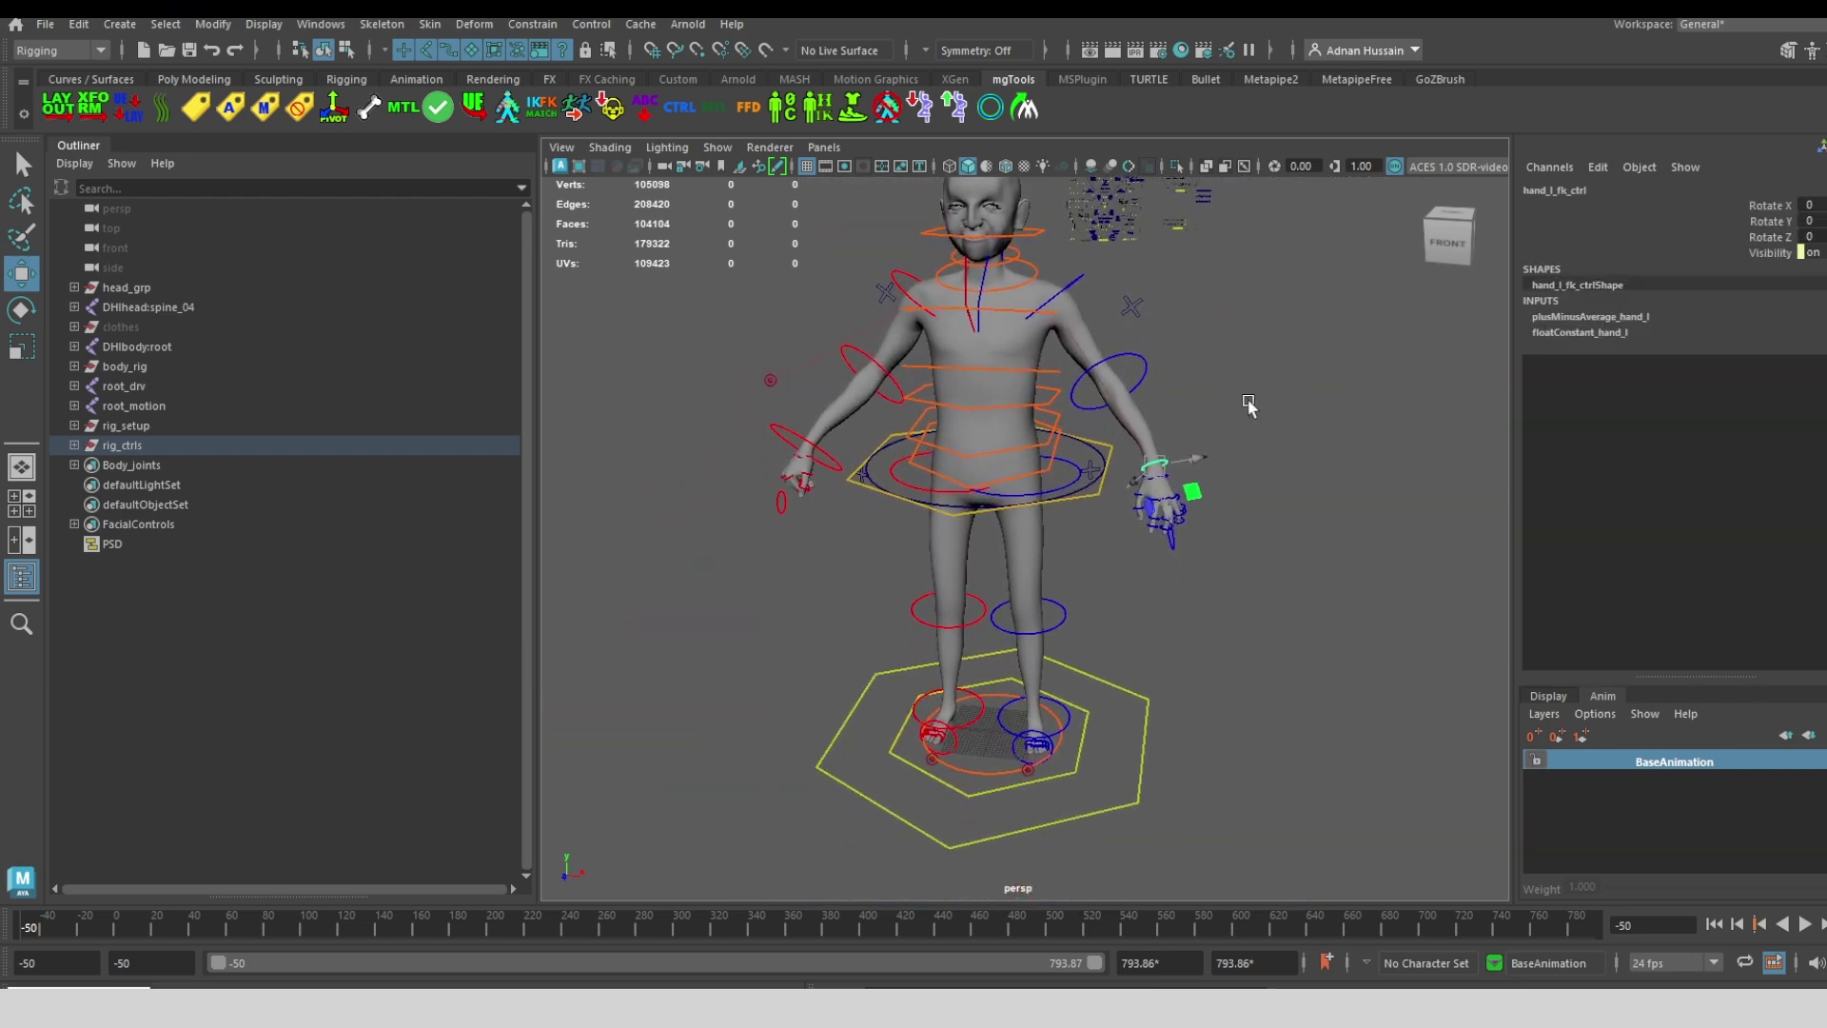
scroll(1246, 400, down, 5)
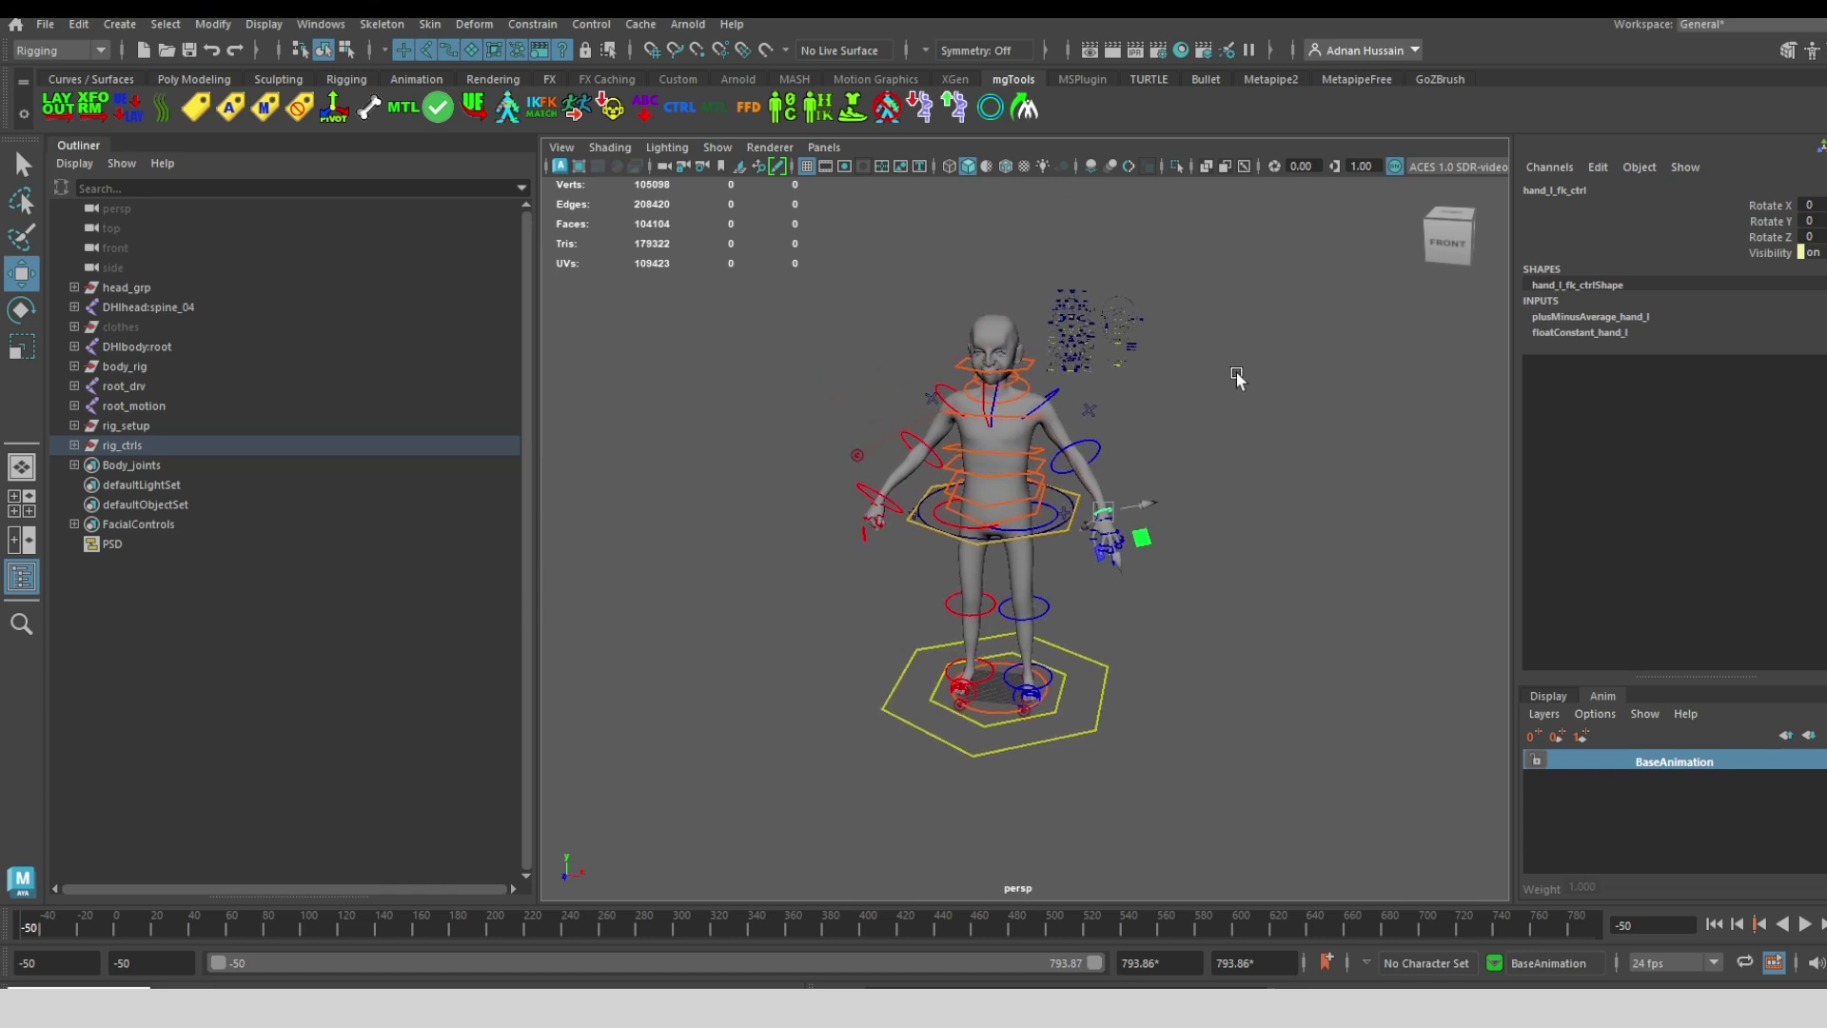